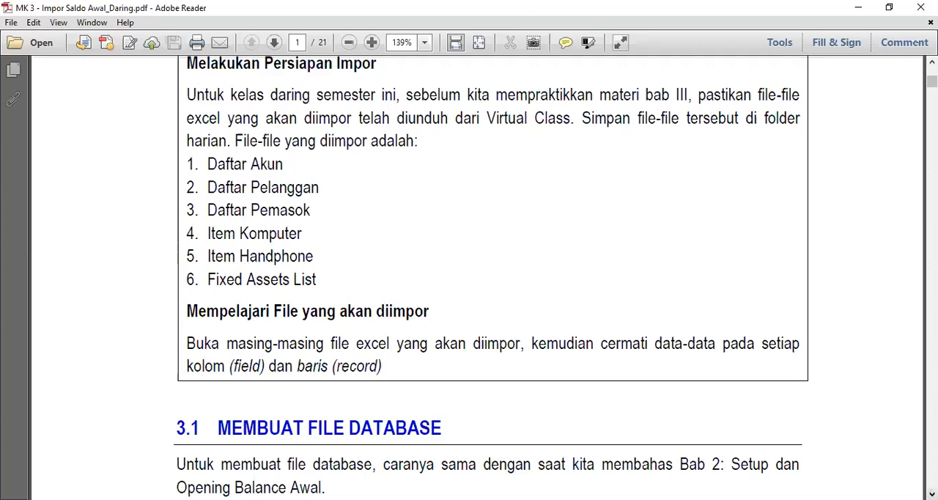
{"action": "scroll", "coordinate": [491, 278], "scroll_direction": "down", "scroll_amount": 8}
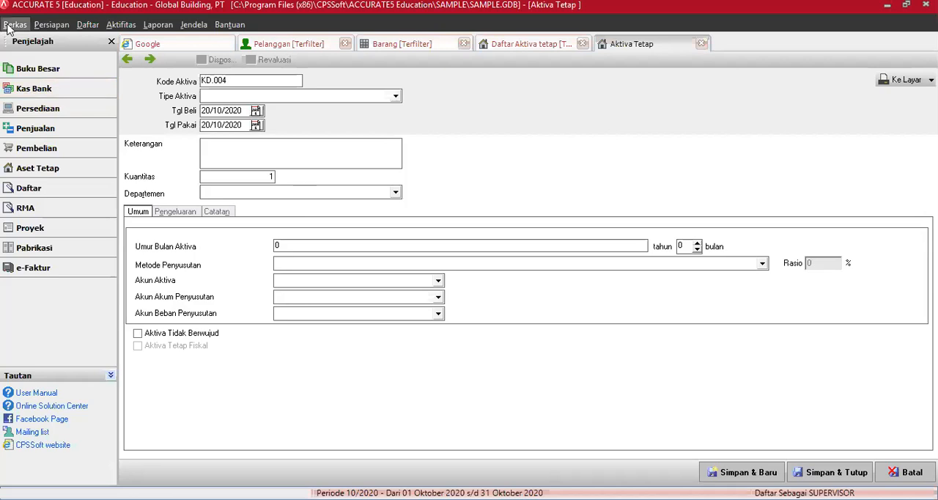
Switch to ACCURATE 5 and close the open SAMPLE company database
{"action": "left_click", "coordinate": [13, 25]}
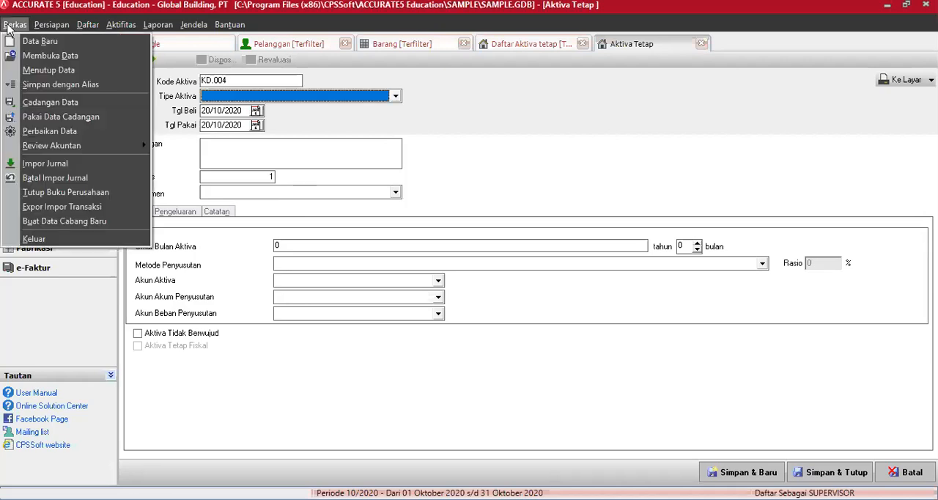
{"action": "left_click", "coordinate": [47, 70]}
{"action": "left_click", "coordinate": [463, 291]}
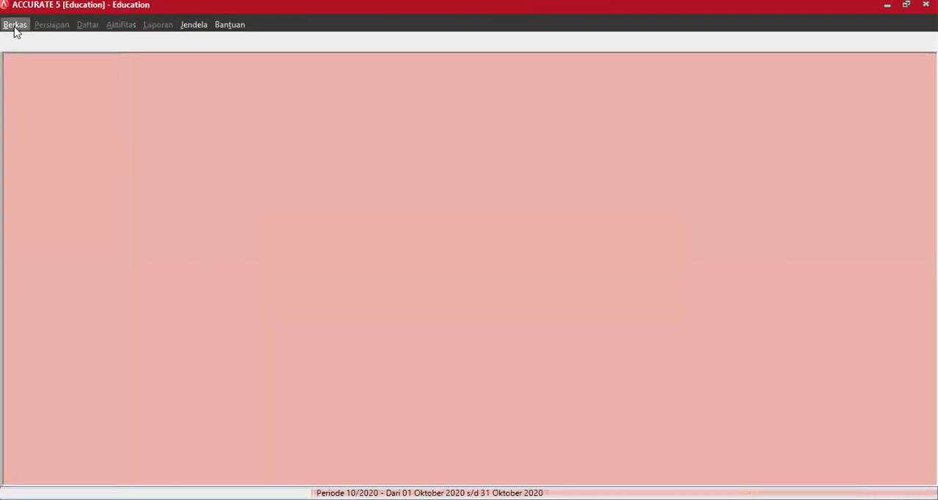
Begin a new local database and choose the folder Bahan Kuliah\MODUL ACCURATE VERSI 5 on Local Disk (D:) as its location
{"action": "left_click", "coordinate": [15, 27]}
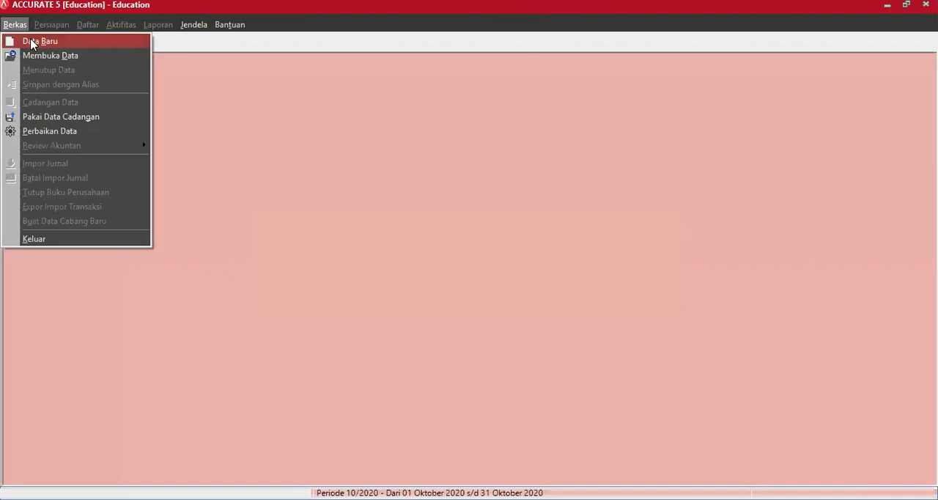
{"action": "left_click", "coordinate": [32, 42]}
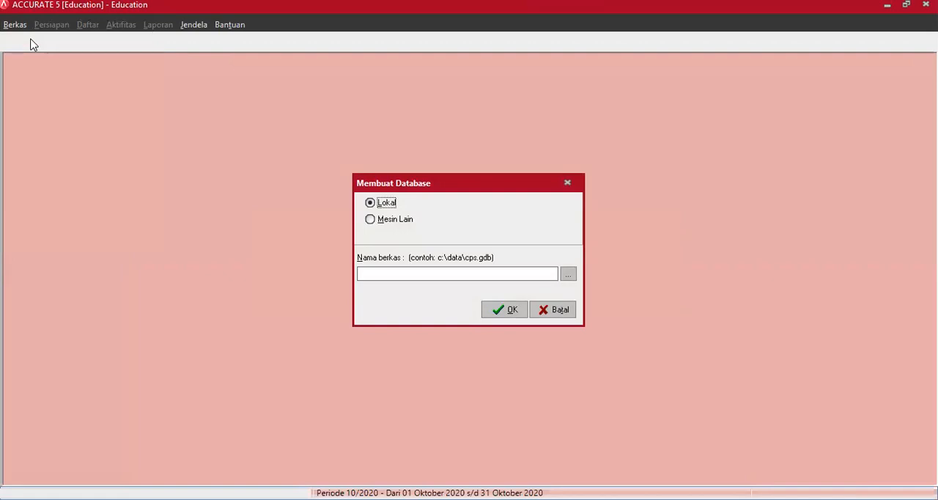
{"action": "left_click", "coordinate": [569, 275]}
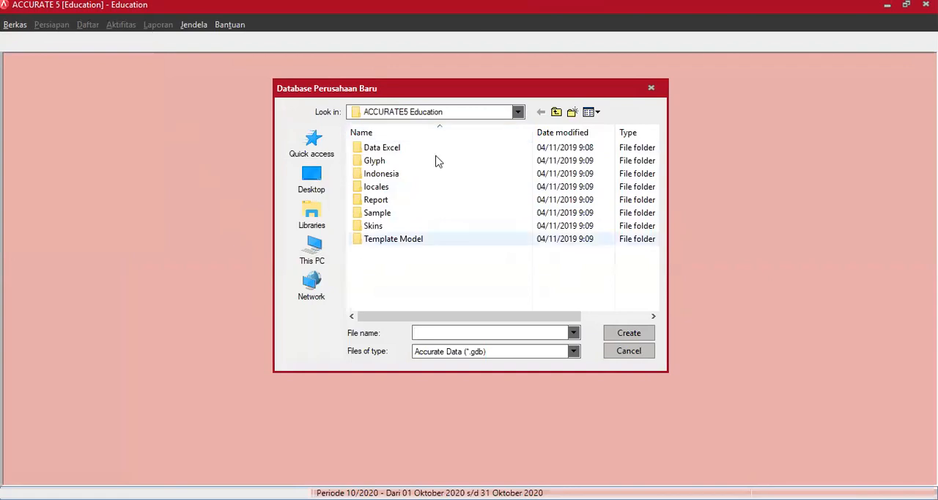
{"action": "left_click", "coordinate": [471, 115]}
{"action": "left_click", "coordinate": [471, 114]}
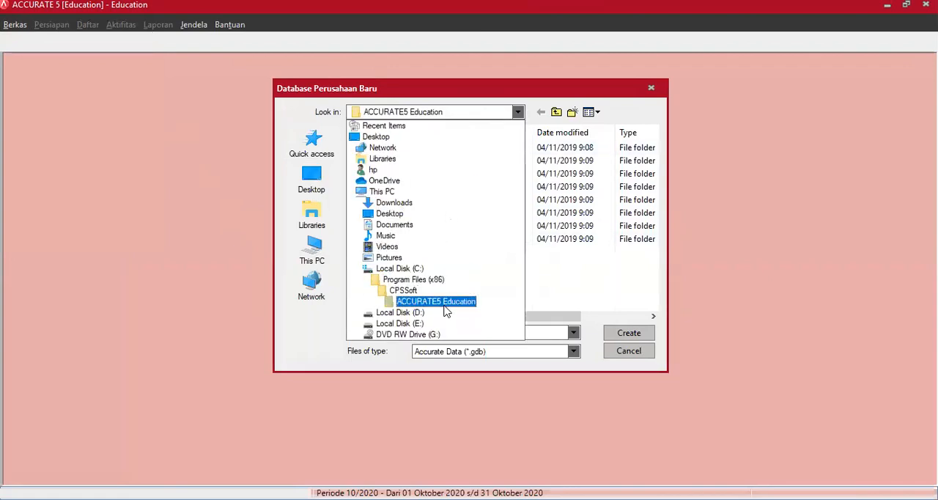
{"action": "left_click", "coordinate": [445, 313]}
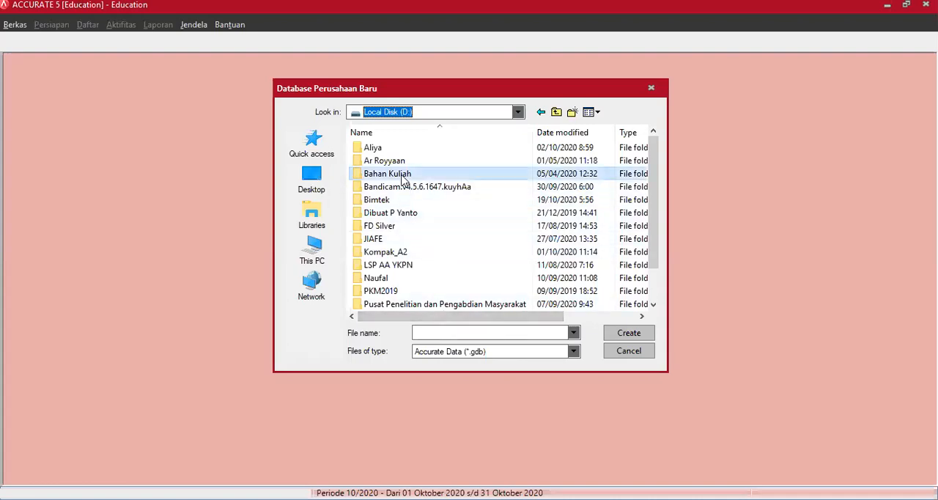
{"action": "double_click", "coordinate": [401, 176]}
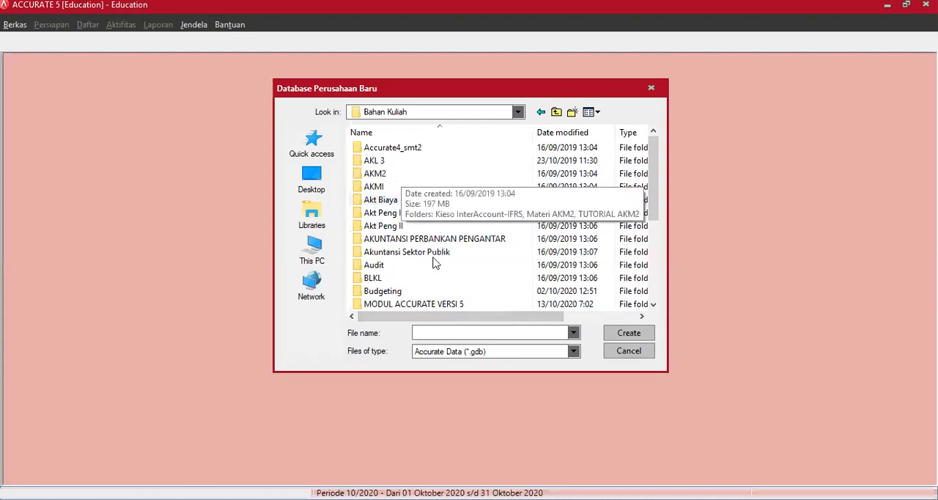
{"action": "double_click", "coordinate": [432, 304]}
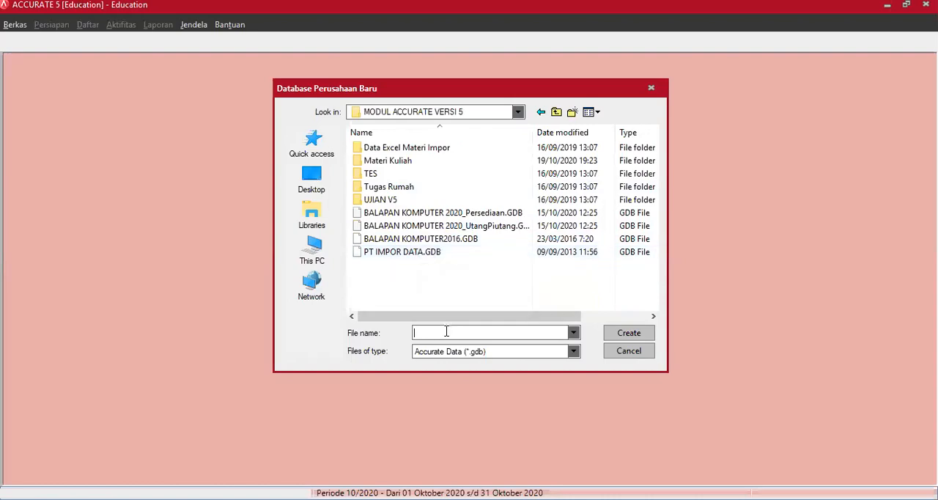
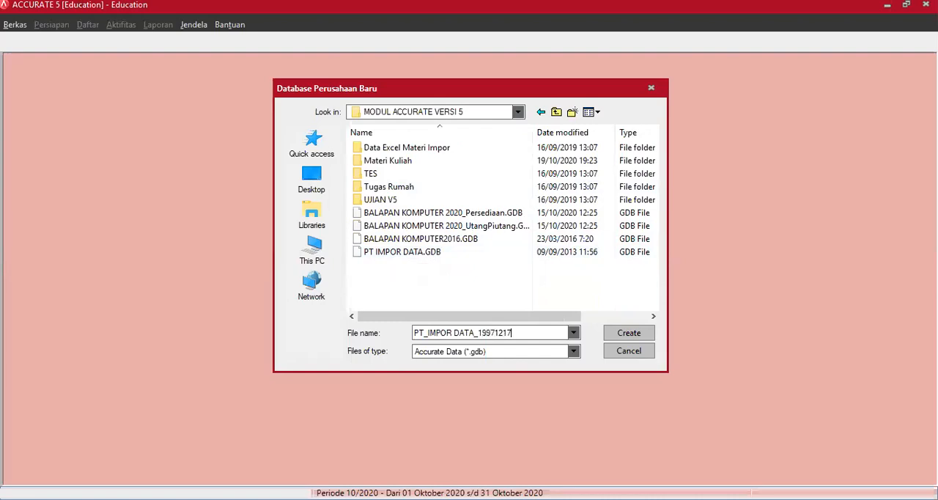
Name the database file PT_IMPOR DATA_ followed by the ID number and the person's name, and create the database
{"action": "type", "text": "SUPARDI"}
{"action": "left_click", "coordinate": [621, 336]}
{"action": "left_click", "coordinate": [499, 310]}
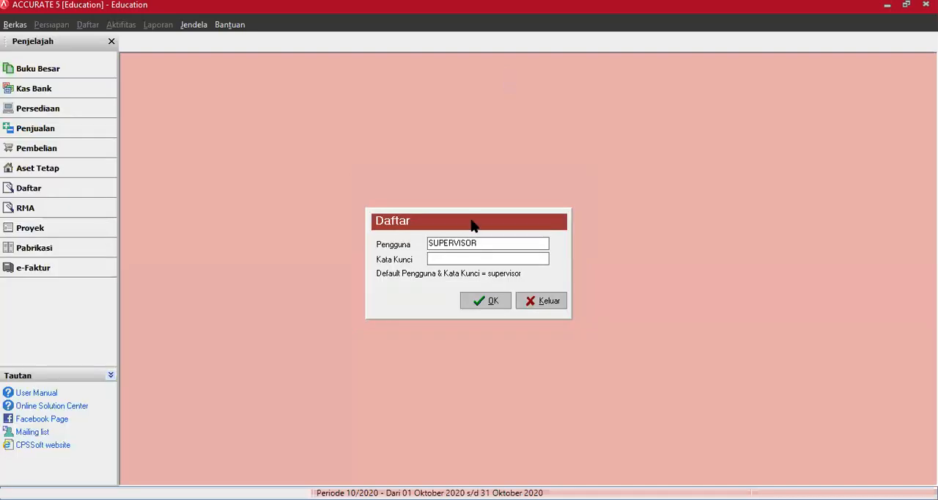
Log in to the new database with the preset user name and enter the account password
{"action": "right_click", "coordinate": [458, 242]}
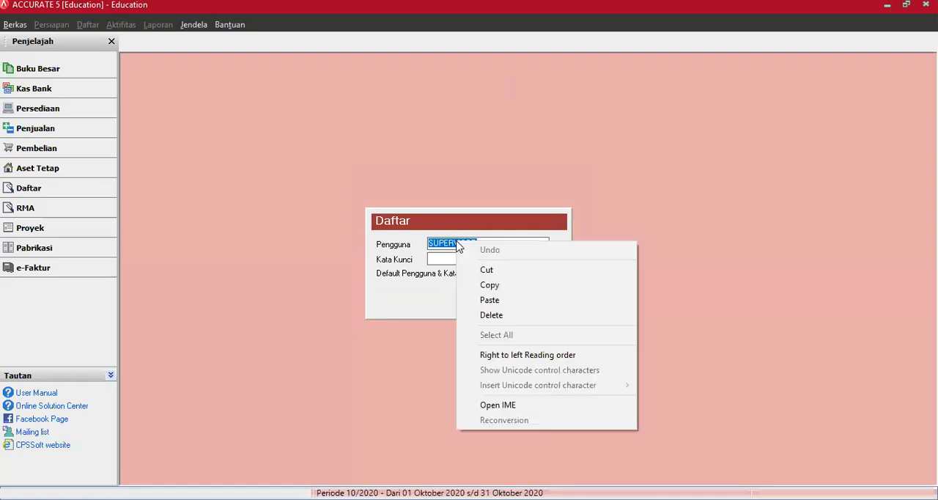
{"action": "left_click", "coordinate": [490, 285]}
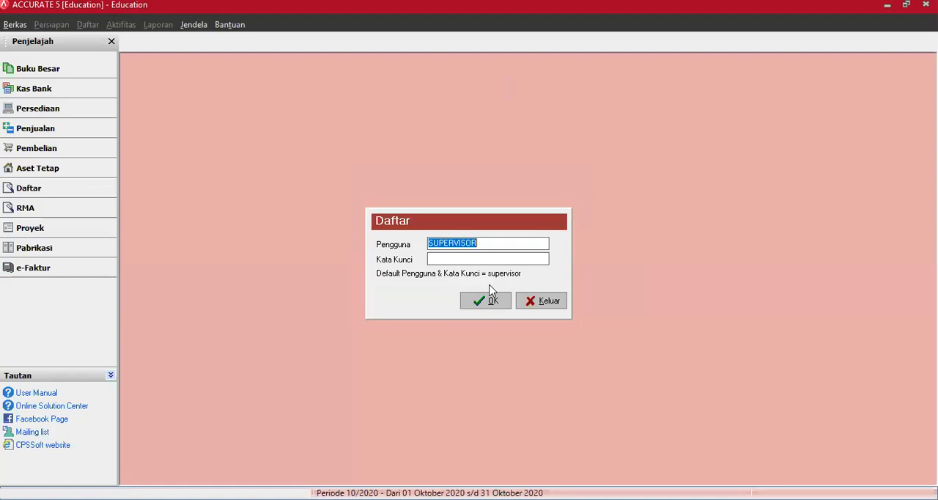
{"action": "left_click", "coordinate": [453, 255]}
{"action": "key", "text": "ctrl+v"}
{"action": "left_click", "coordinate": [490, 300]}
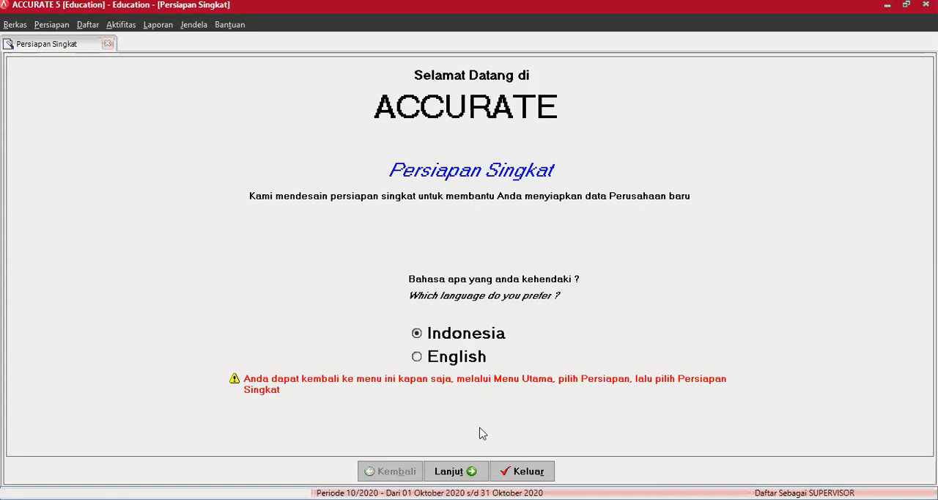
Keep Indonesia as the setup language and select Persiapan Mahir as the setup type
{"action": "left_click", "coordinate": [455, 471]}
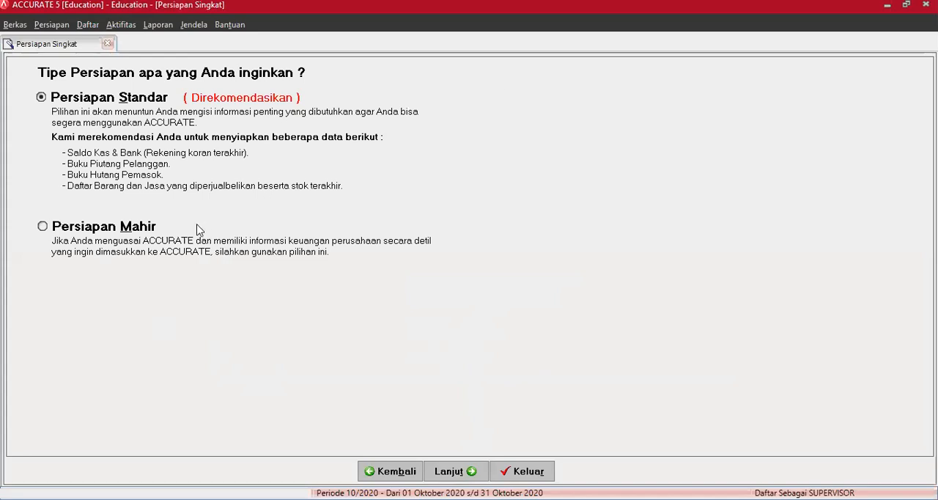
{"action": "left_click", "coordinate": [101, 229]}
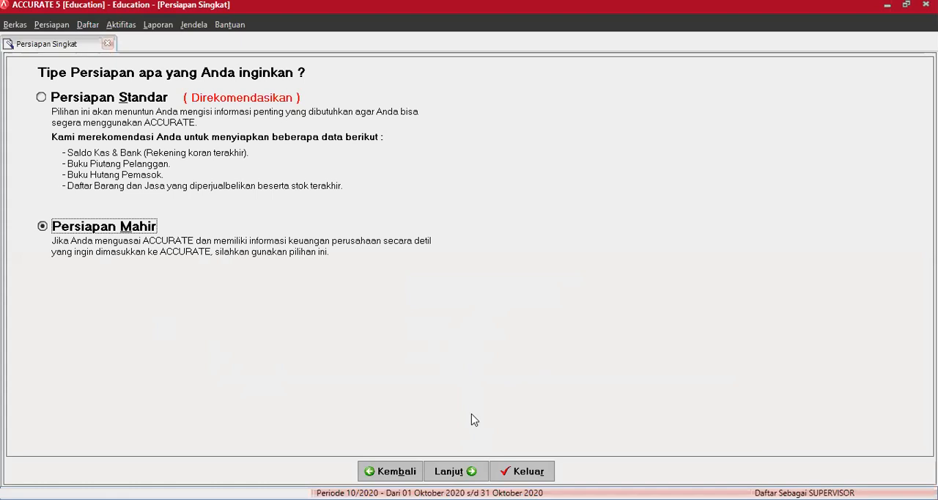
{"action": "left_click", "coordinate": [456, 471]}
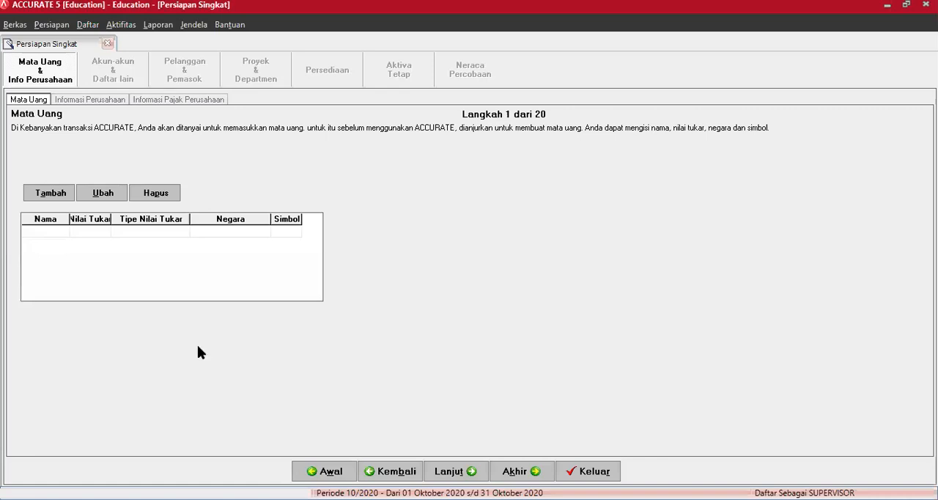
Add the currency IDR with exchange rate 1, country Indonesia and symbol Rp
{"action": "left_click", "coordinate": [59, 235]}
{"action": "type", "text": "IDR"}
{"action": "key", "text": "Tab"}
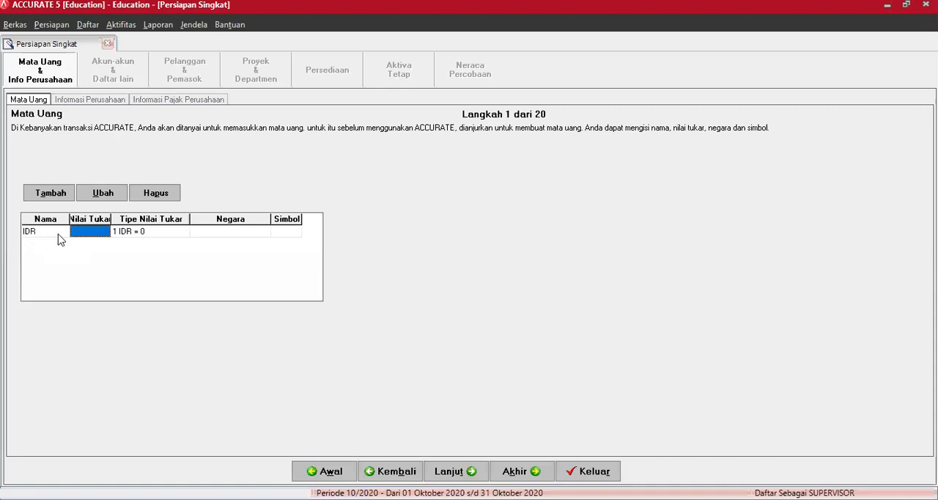
{"action": "type", "text": "1"}
{"action": "key", "text": "Tab"}
{"action": "key", "text": "Tab"}
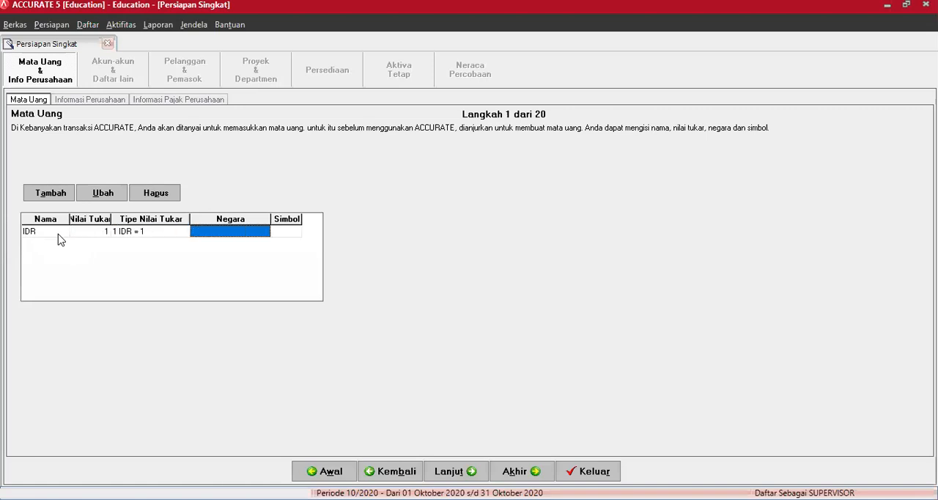
{"action": "type", "text": "Indon"}
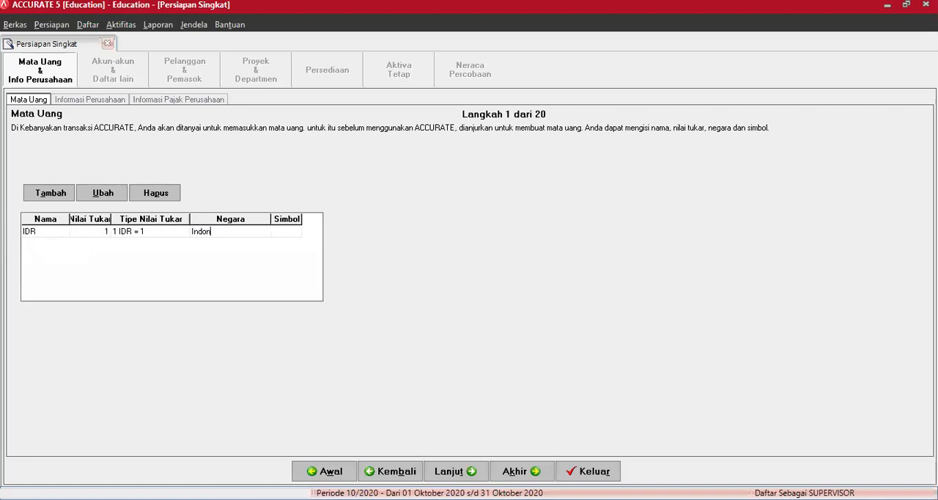
{"action": "type", "text": "esia"}
{"action": "key", "text": "Tab"}
{"action": "type", "text": "Rp"}
{"action": "key", "text": "Return"}
{"action": "left_click", "coordinate": [58, 233]}
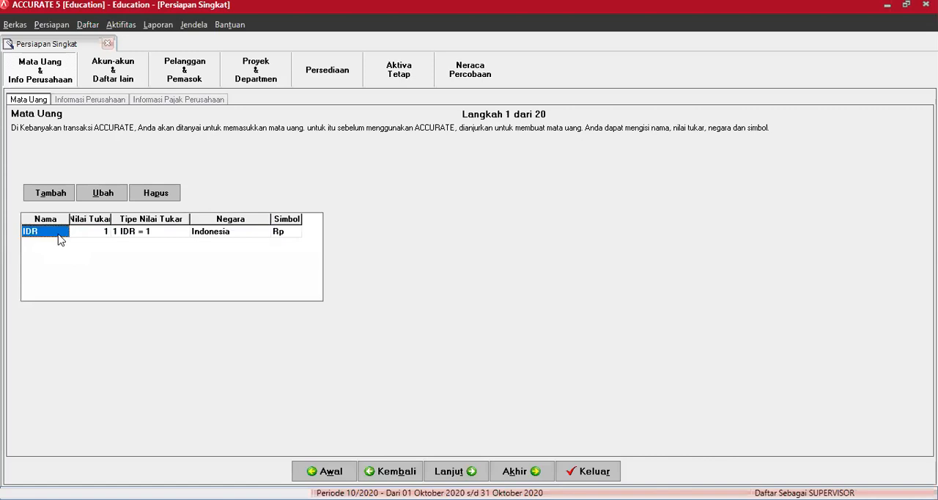
Add the currency USD with exchange rate 12500, country Amerika and symbol US$
{"action": "key", "text": "Down"}
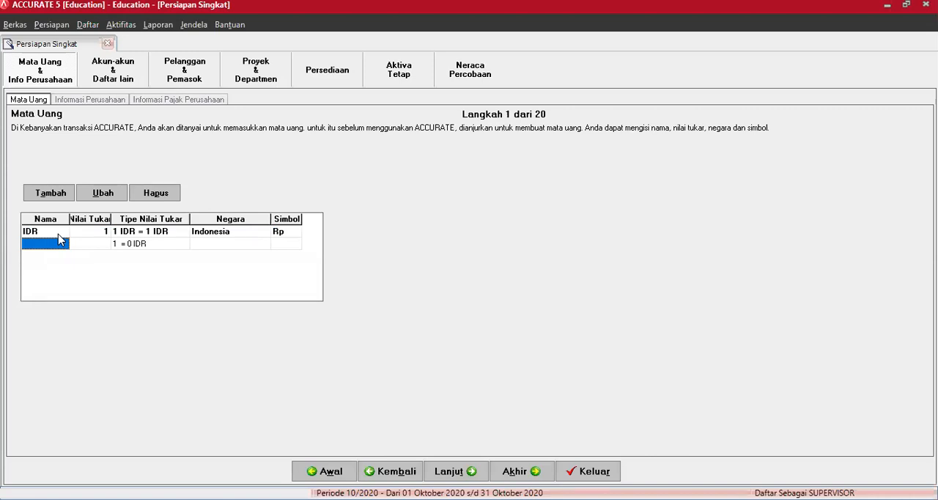
{"action": "type", "text": "USD"}
{"action": "key", "text": "Tab"}
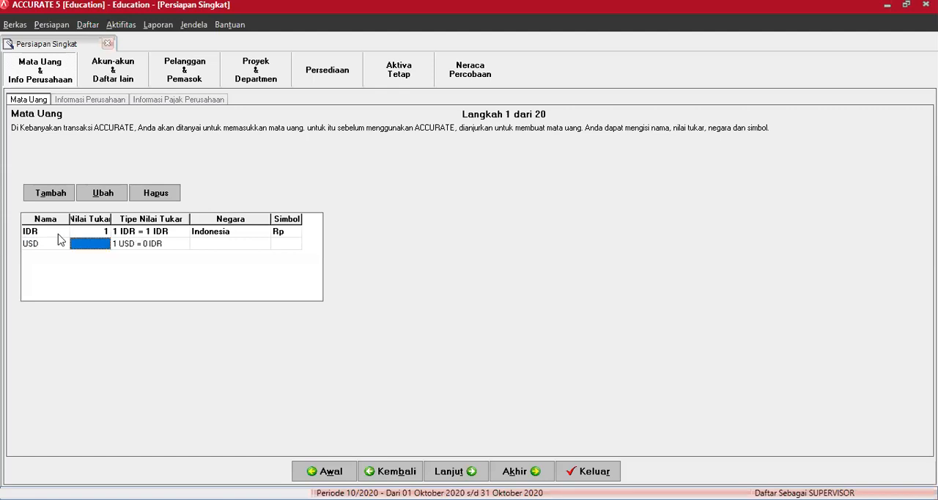
{"action": "type", "text": "12500"}
{"action": "key", "text": "Tab"}
{"action": "key", "text": "Tab"}
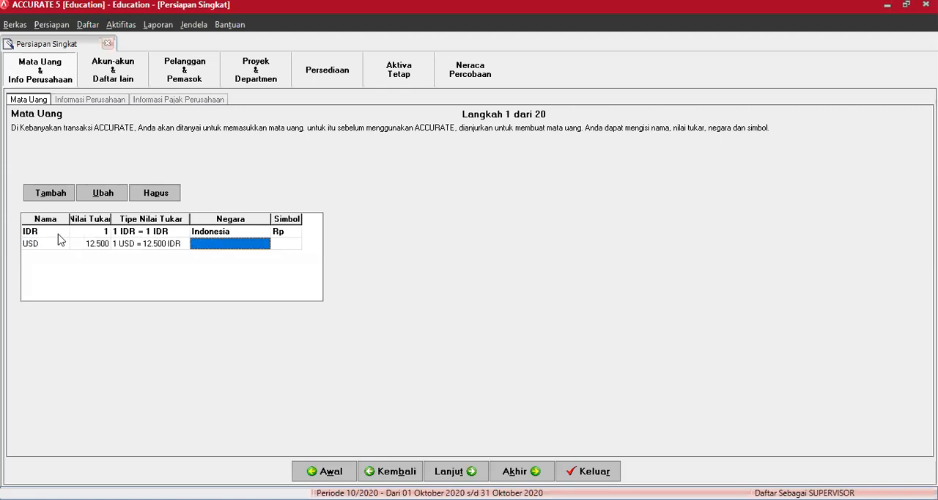
{"action": "type", "text": "Amerika"}
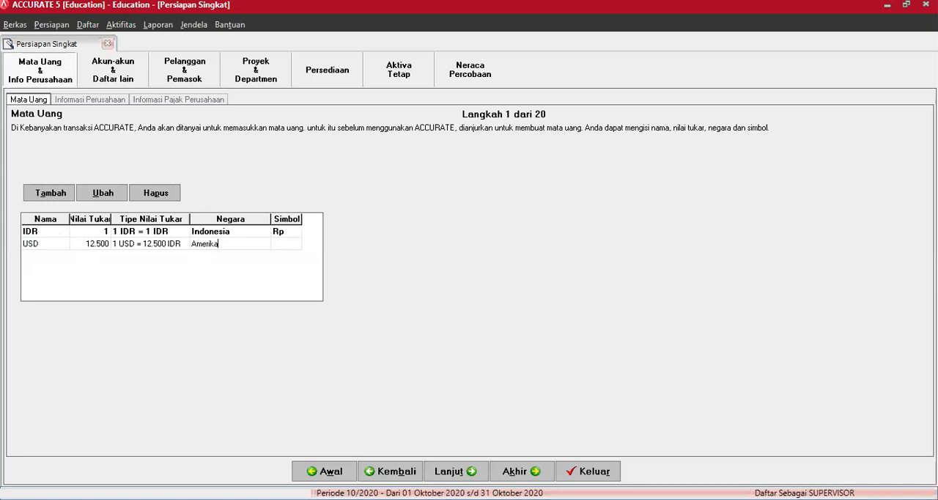
{"action": "key", "text": "Tab"}
{"action": "type", "text": "US$"}
{"action": "key", "text": "Return"}
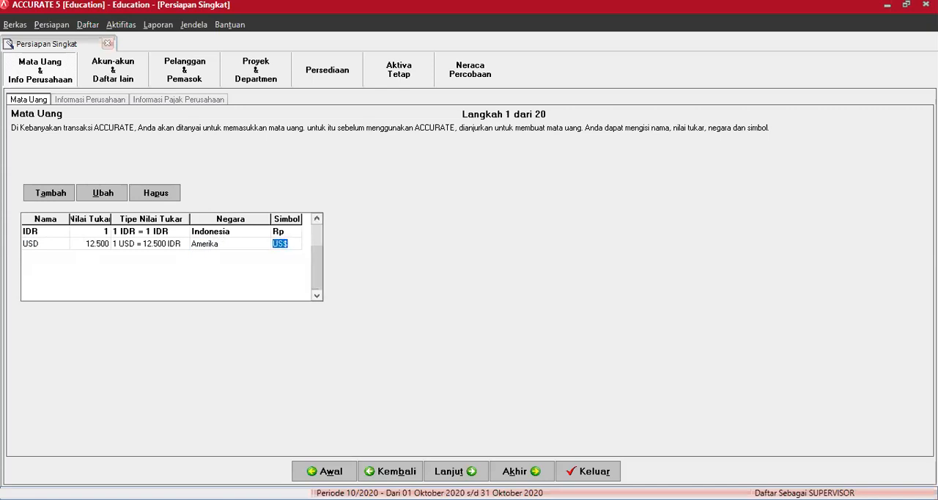
{"action": "left_click", "coordinate": [58, 240]}
{"action": "key", "text": "Down"}
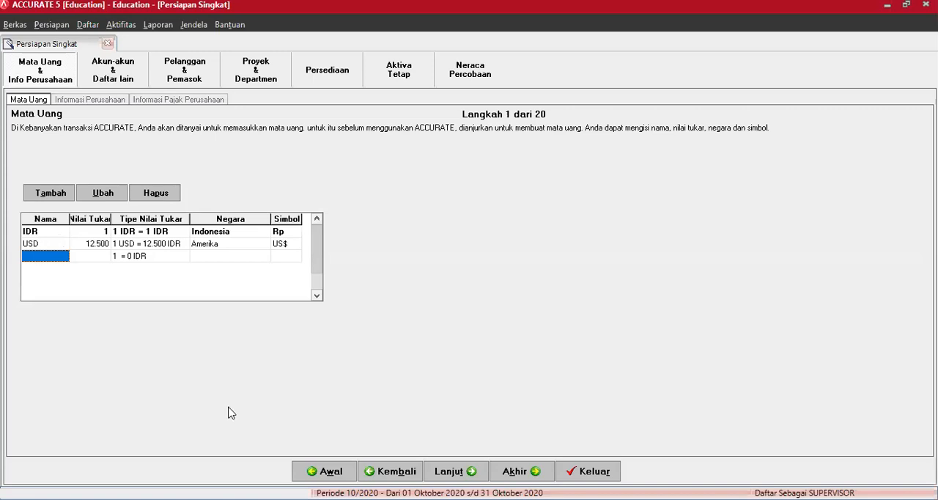
Continue to the company information and enter the company name as PT Impor Data followed by the ID number and the person's name
{"action": "left_click", "coordinate": [446, 471]}
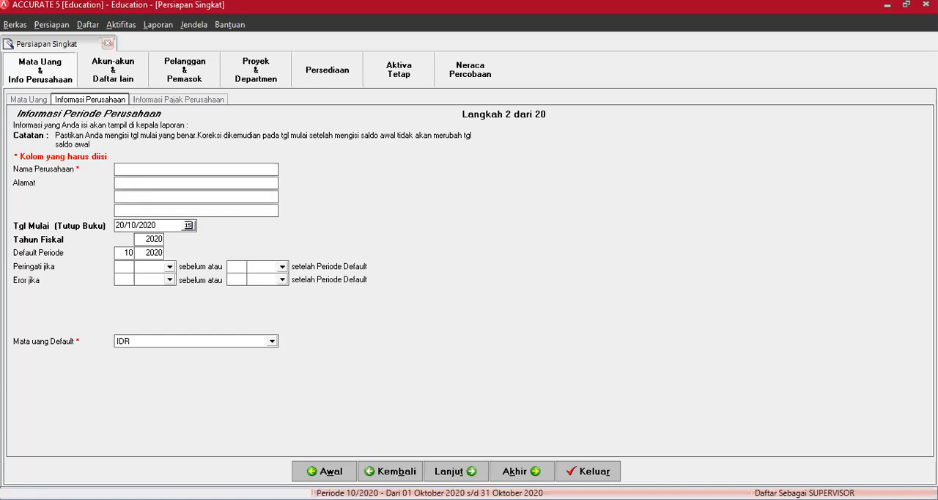
{"action": "left_click", "coordinate": [186, 306]}
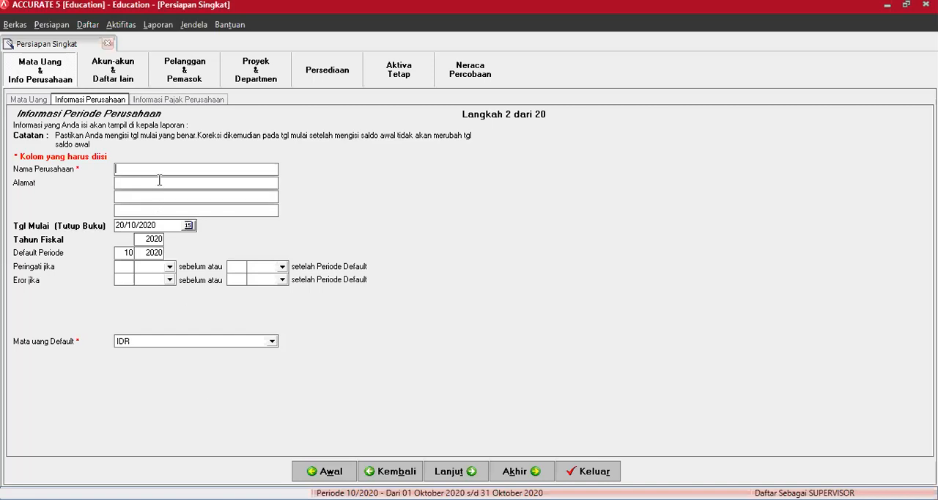
{"action": "type", "text": "upardi"}
Fill in the company's street address and city on the first two address lines
{"action": "left_click", "coordinate": [126, 184]}
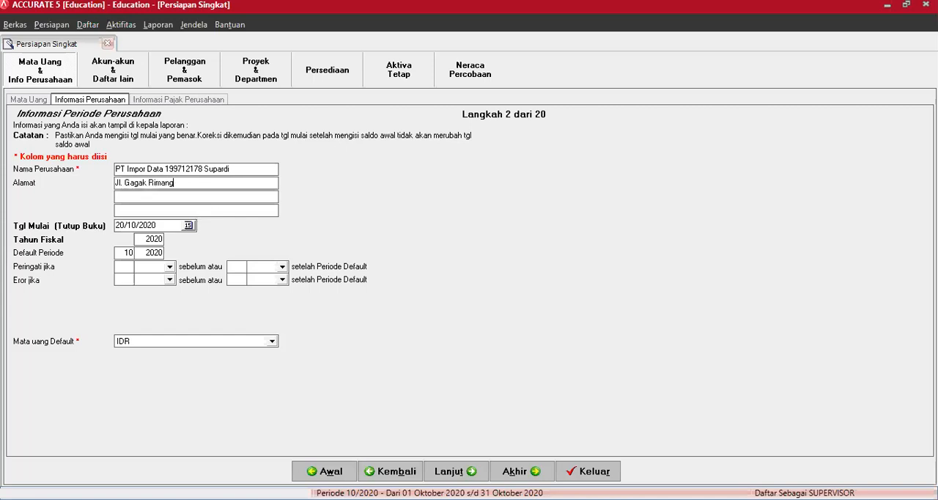
{"action": "key", "text": "Tab"}
{"action": "type", "text": "Yogyakat"}
{"action": "type", "text": "ta"}
Set the start (book-closing) date, Tgl Mulai (Tutup Buku), to 31/12/2016
{"action": "left_click", "coordinate": [155, 240]}
{"action": "type", "text": "20"}
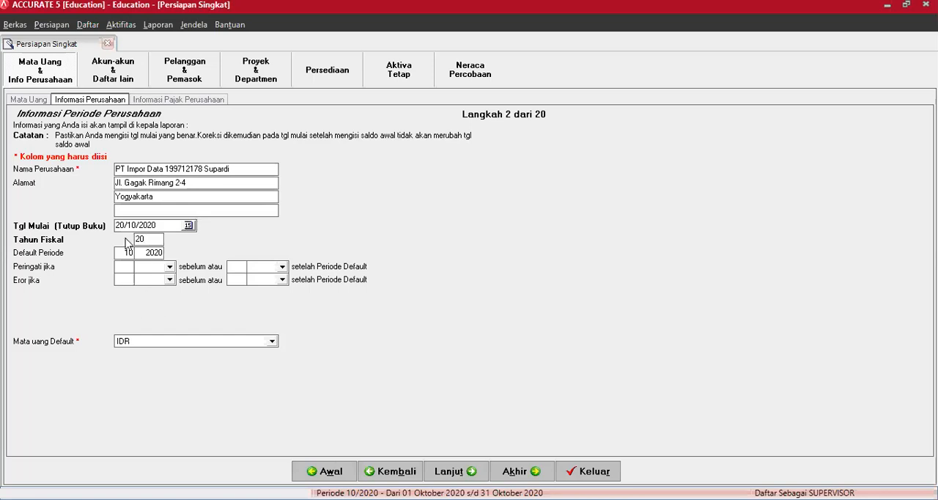
{"action": "left_click_drag", "start_coordinate": [156, 225], "coordinate": [89, 225]}
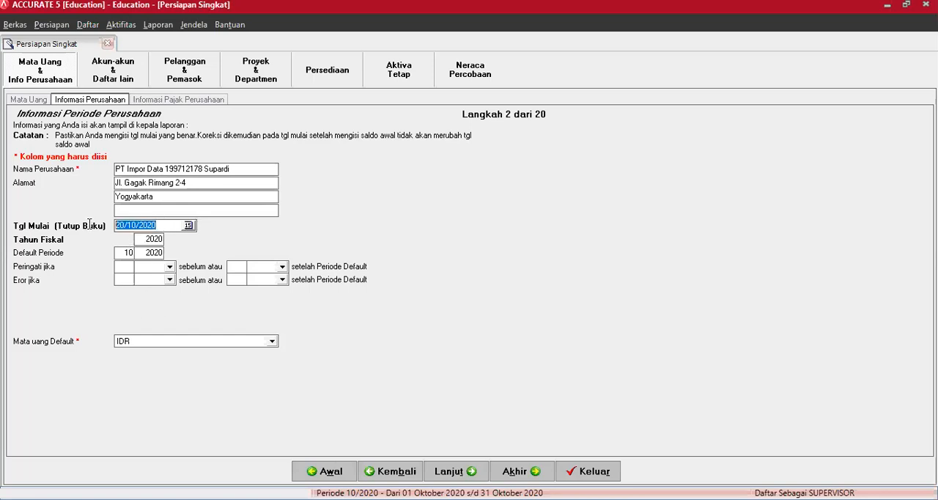
{"action": "type", "text": "31/12/16"}
{"action": "key", "text": "Tab"}
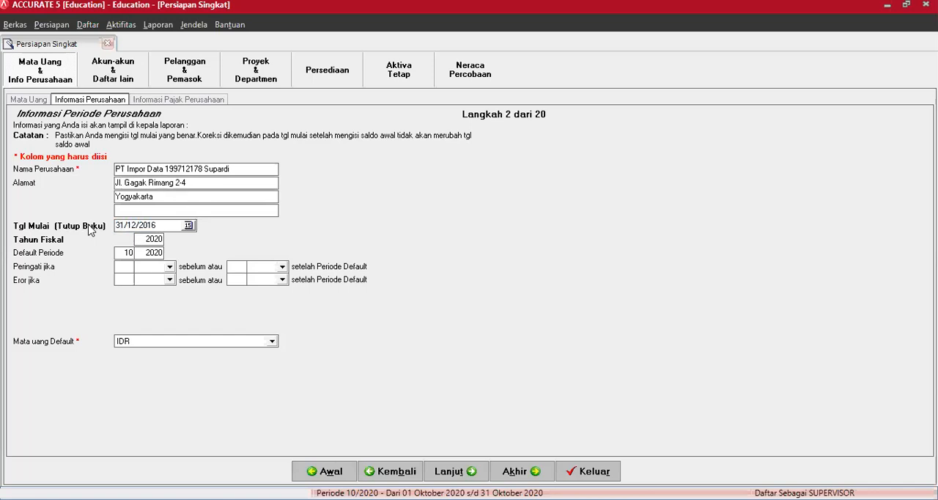
Set the fiscal year, Tahun Fiskal, to 2016 and leave the default period as it is
{"action": "left_click", "coordinate": [153, 238]}
{"action": "double_click", "coordinate": [153, 238]}
{"action": "type", "text": "16"}
{"action": "key", "text": "Tab"}
{"action": "key", "text": "Tab"}
{"action": "key", "text": "Tab"}
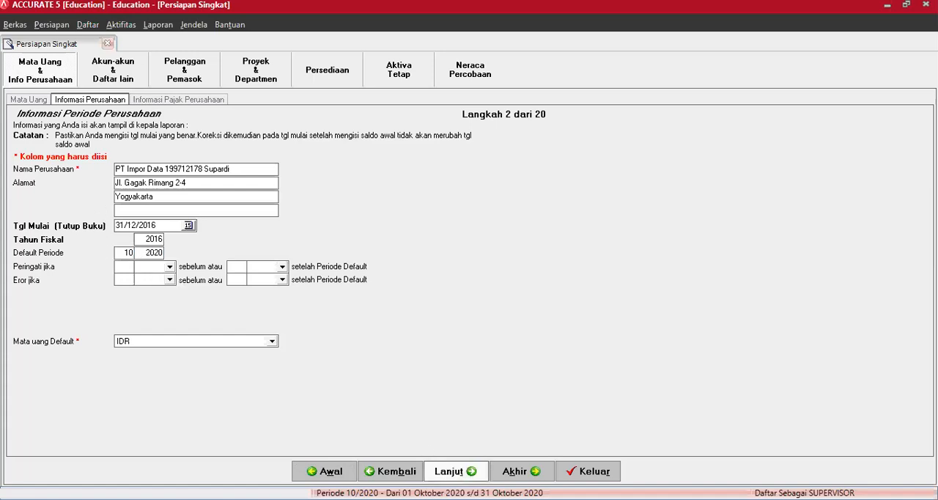
Continue past the company tax information to the account list, Daftar Akun, without changing the tax details
{"action": "left_click", "coordinate": [454, 471]}
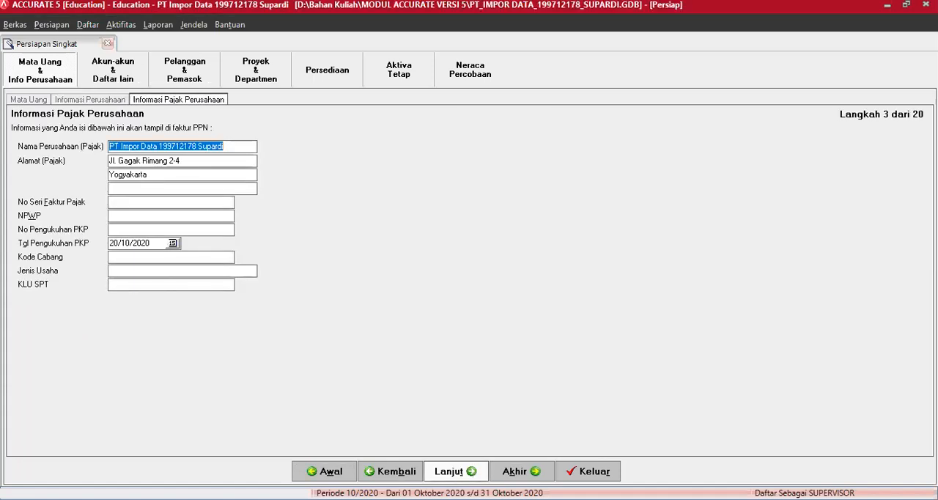
{"action": "left_click", "coordinate": [455, 471]}
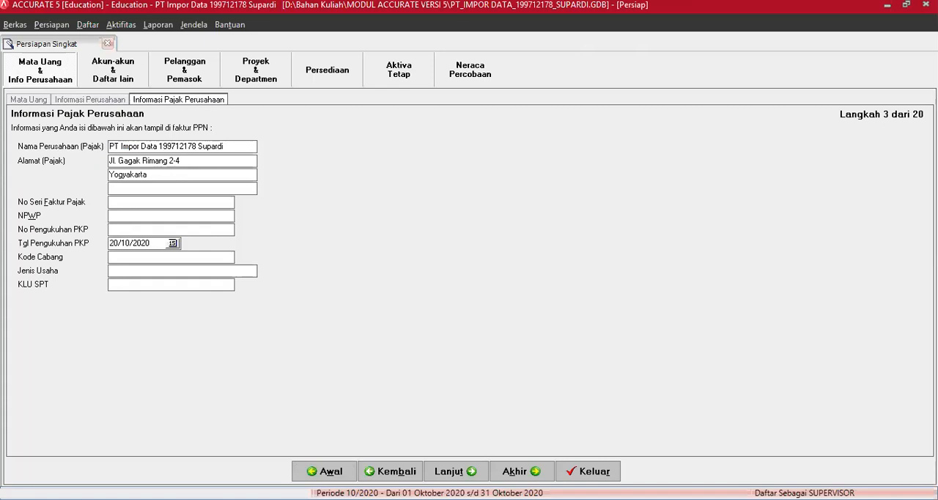
{"action": "left_click", "coordinate": [450, 471]}
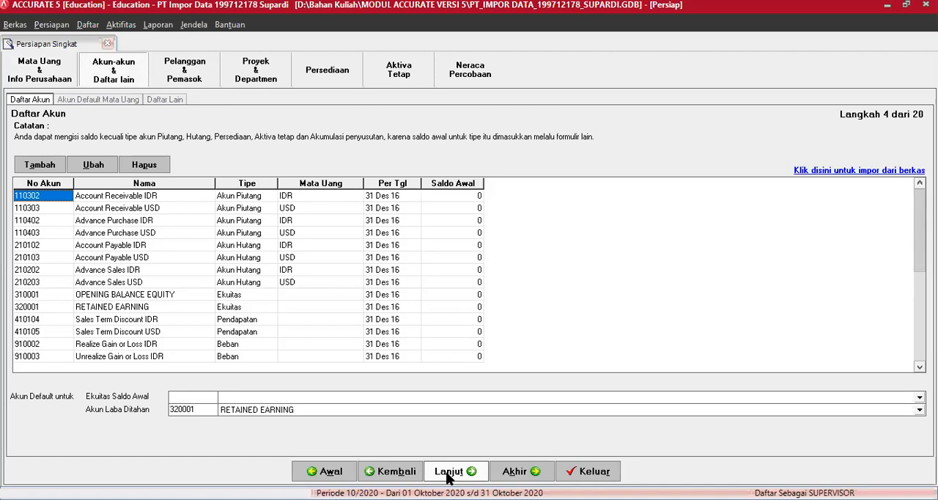
Examine the default accounts in the account list, from Account Receivable IDR down to Unrealize Gain or Loss USD
{"action": "key", "text": "Down"}
{"action": "key", "text": "Down"}
{"action": "key", "text": "Down"}
{"action": "key", "text": "Down"}
{"action": "key", "text": "Up"}
{"action": "key", "text": "Up"}
{"action": "key", "text": "Up"}
{"action": "key", "text": "Right"}
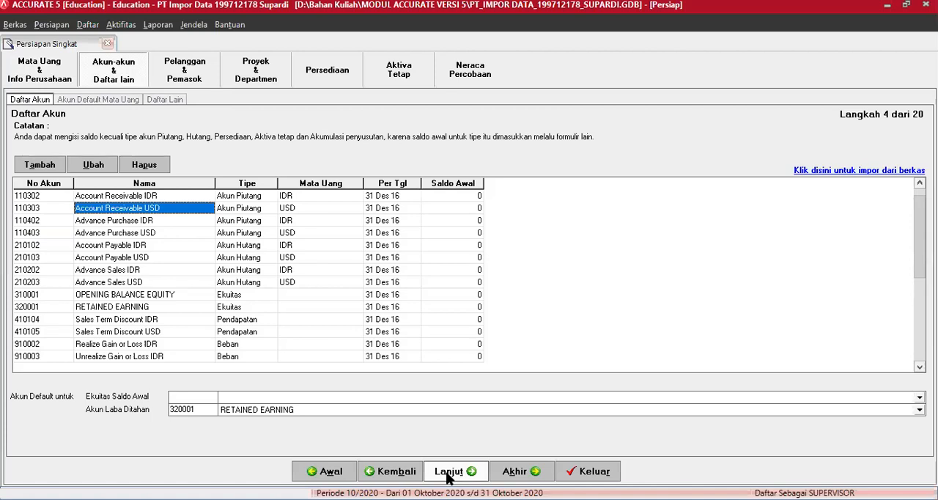
{"action": "key", "text": "Up"}
{"action": "key", "text": "Down"}
{"action": "key", "text": "Down"}
{"action": "key", "text": "Down"}
{"action": "key", "text": "Down"}
{"action": "key", "text": "Down"}
{"action": "key", "text": "Down"}
{"action": "key", "text": "Down"}
{"action": "key", "text": "Down"}
{"action": "key", "text": "Down"}
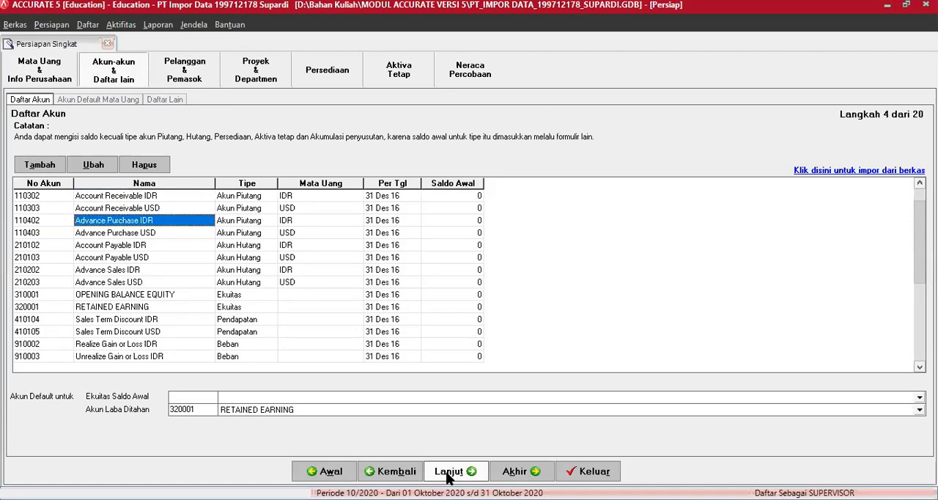
{"action": "key", "text": "Down"}
{"action": "key", "text": "Down"}
{"action": "key", "text": "Down"}
{"action": "key", "text": "Down"}
{"action": "key", "text": "Down"}
{"action": "key", "text": "Down"}
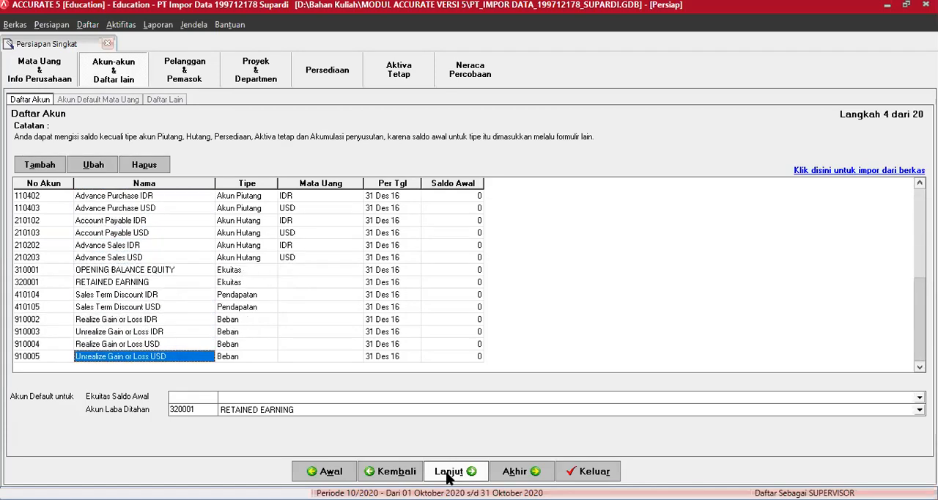
{"action": "key", "text": "Up"}
{"action": "key", "text": "Up"}
{"action": "key", "text": "Up"}
{"action": "key", "text": "Up"}
{"action": "key", "text": "Up"}
{"action": "key", "text": "Up"}
{"action": "key", "text": "Up"}
{"action": "key", "text": "Up"}
{"action": "key", "text": "Up"}
{"action": "key", "text": "Up"}
{"action": "key", "text": "Up"}
{"action": "key", "text": "Up"}
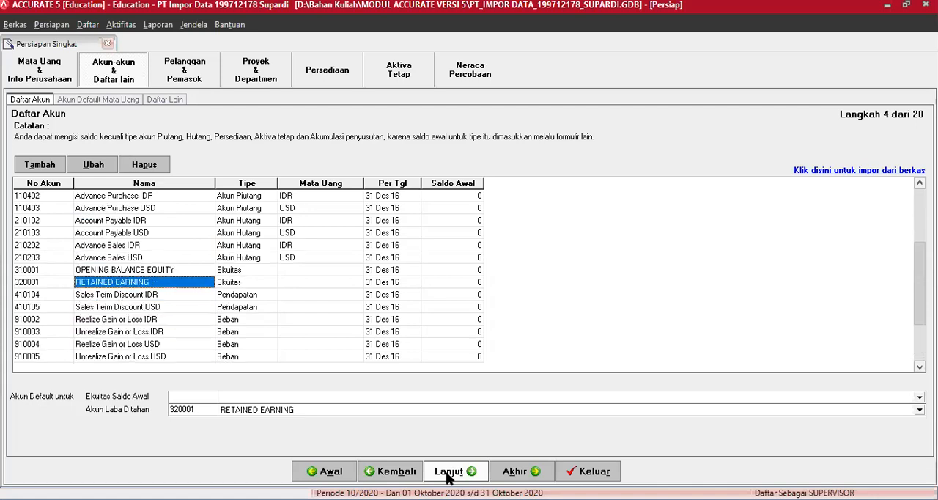
{"action": "key", "text": "Up"}
{"action": "key", "text": "Up"}
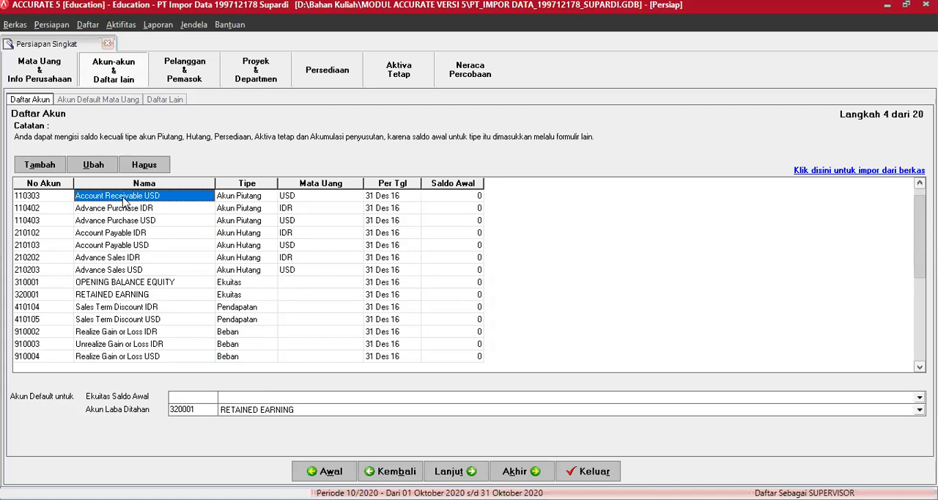
Delete the accounts from Account Receivable USD through OPENING BALANCE EQUITY and try to delete RETAINED EARNING
{"action": "left_click", "coordinate": [49, 202]}
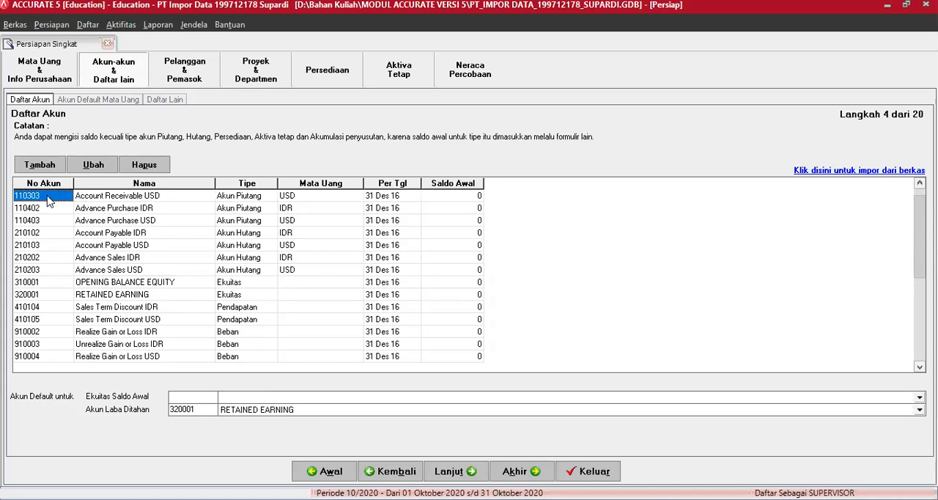
{"action": "left_click", "coordinate": [153, 167]}
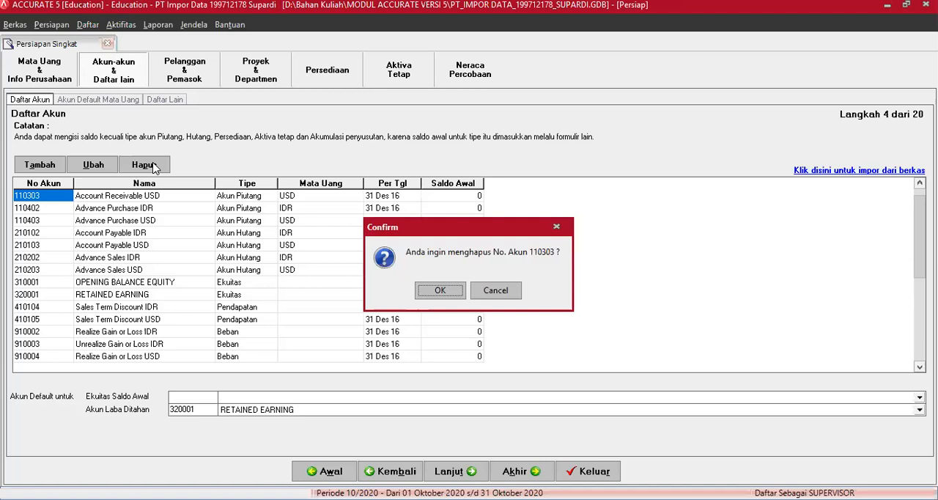
{"action": "key", "text": "Return"}
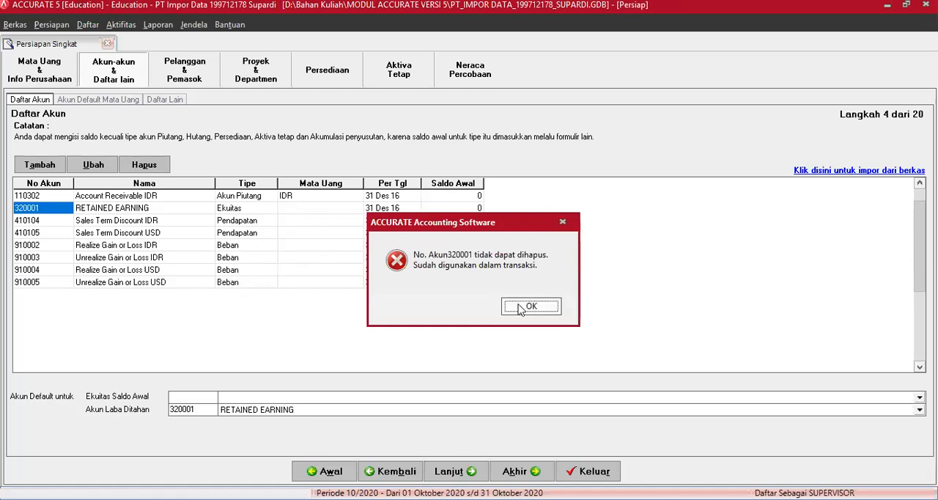
{"action": "key", "text": "Return"}
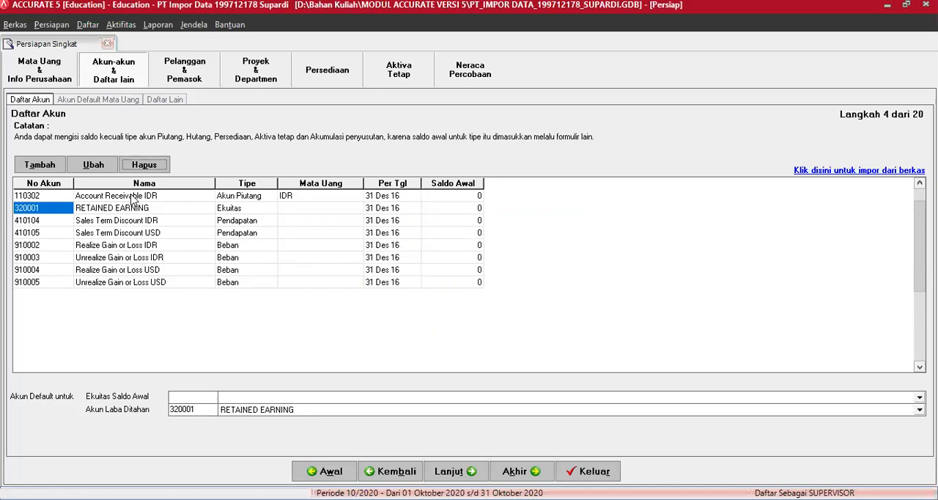
Delete the Account Receivable IDR account even though it is used as a default account
{"action": "left_click", "coordinate": [133, 196]}
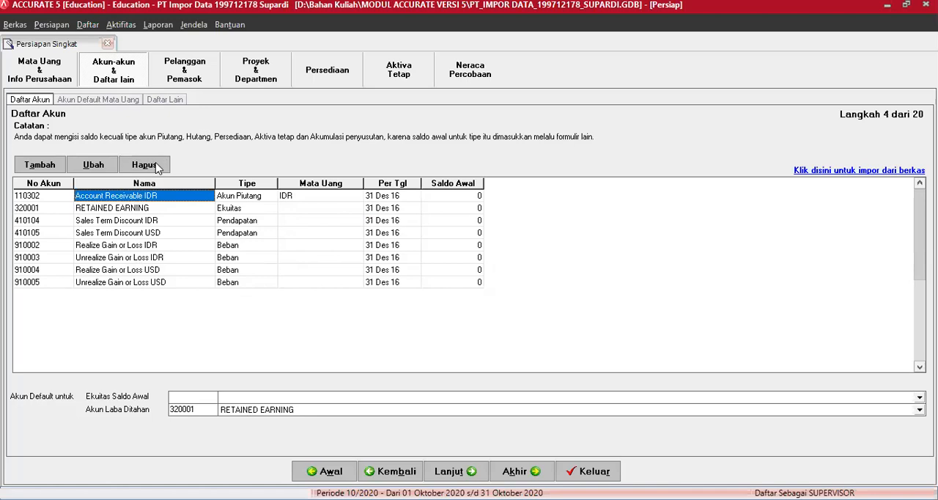
{"action": "left_click", "coordinate": [152, 166]}
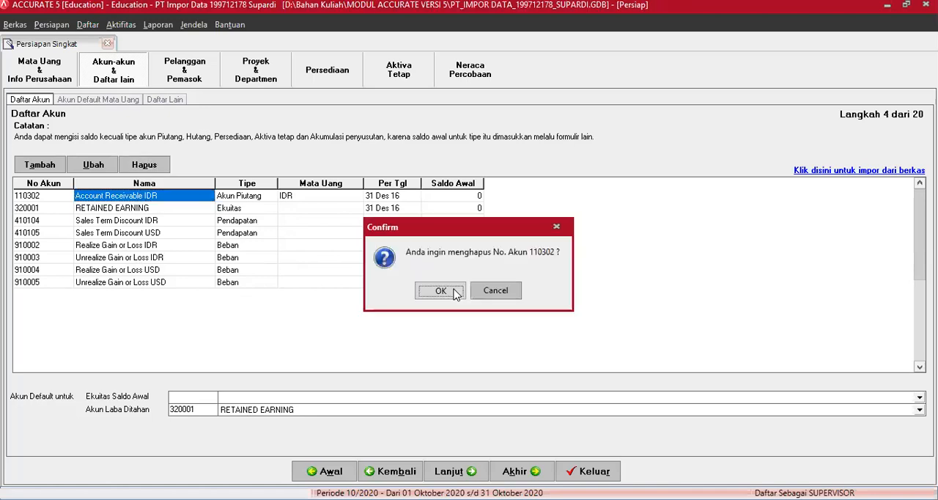
{"action": "left_click", "coordinate": [453, 289]}
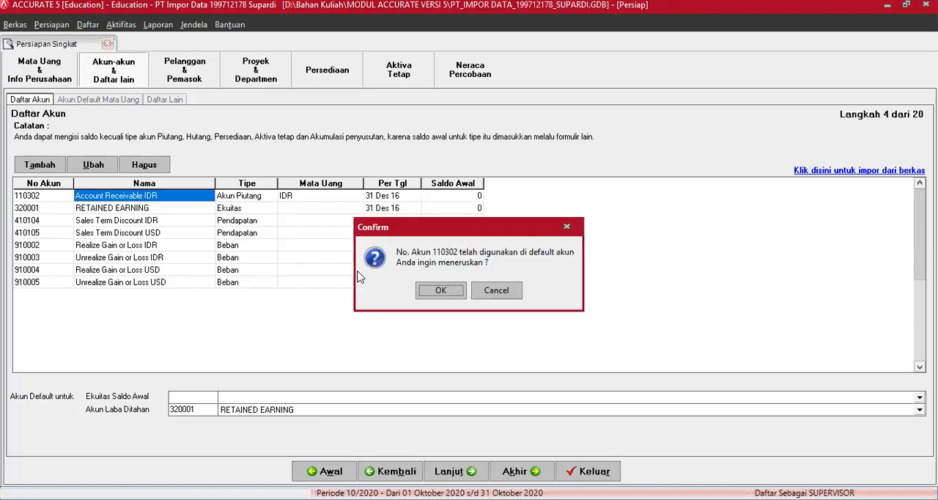
{"action": "key", "text": "Return"}
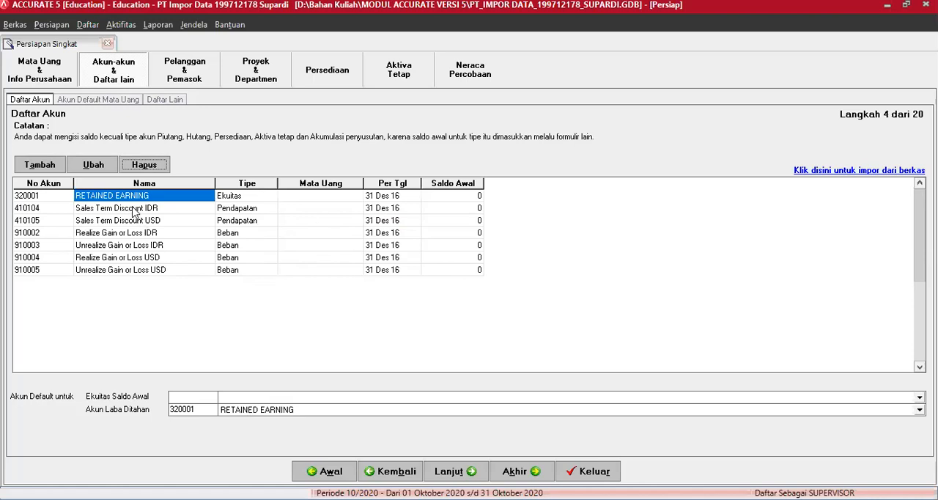
Delete all remaining accounts from Sales Term Discount IDR through Unrealize Gain or Loss USD, keeping only RETAINED EARNING
{"action": "left_click", "coordinate": [136, 209]}
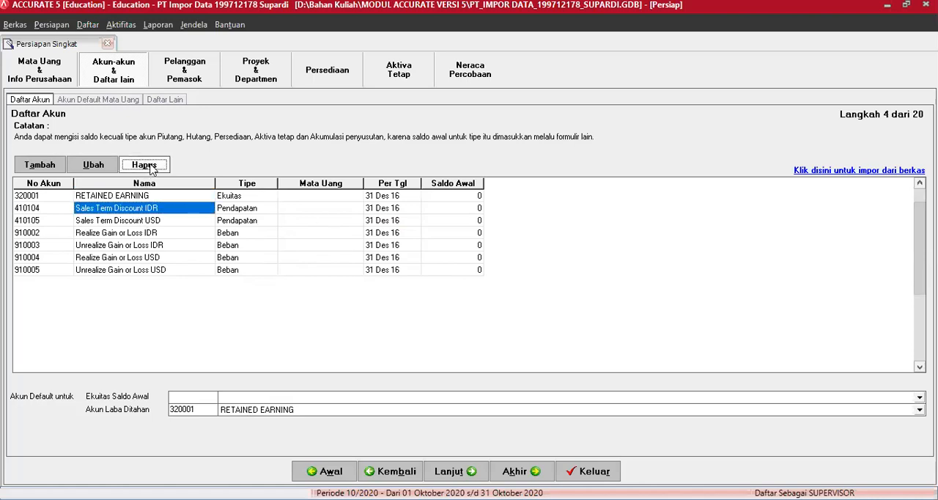
{"action": "left_click", "coordinate": [146, 165]}
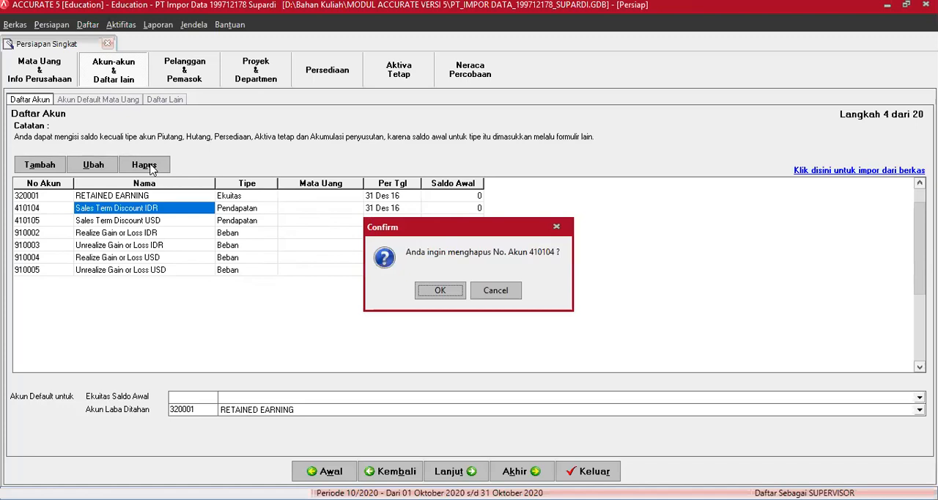
{"action": "key", "text": "Return"}
{"action": "key", "text": "Return"}
{"action": "key", "text": "Return"}
{"action": "key", "text": "Return"}
{"action": "key", "text": "Return"}
{"action": "key", "text": "Return"}
{"action": "key", "text": "Return"}
{"action": "key", "text": "Return"}
{"action": "key", "text": "Return"}
{"action": "key", "text": "Return"}
{"action": "key", "text": "Return"}
{"action": "key", "text": "Return"}
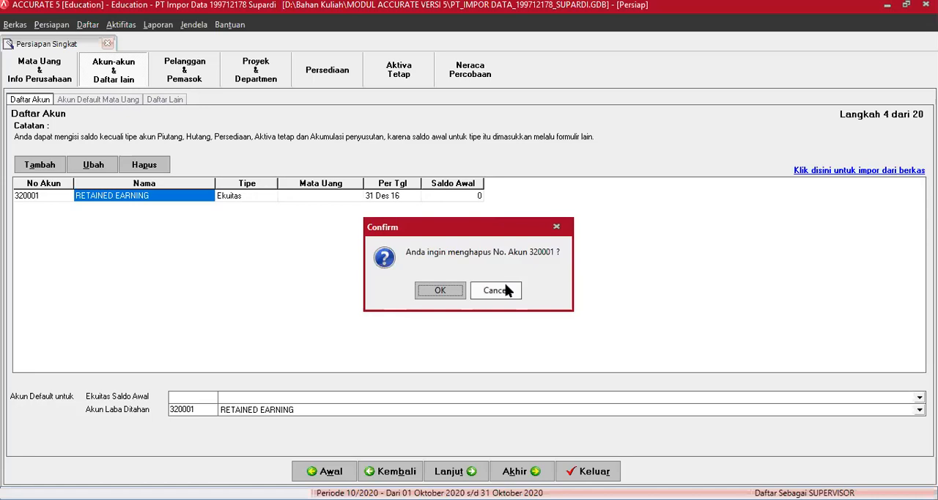
{"action": "key", "text": "Escape"}
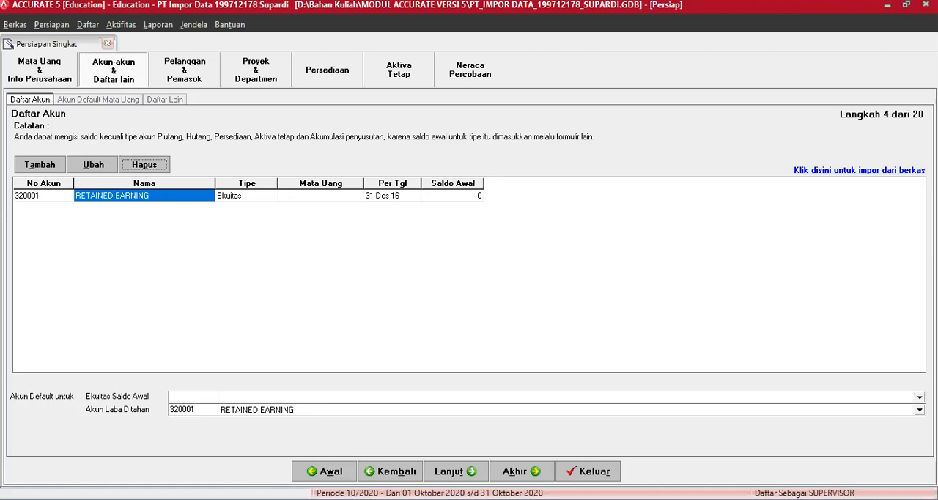
Switch to the Daftar Akun workbook in Excel and review its account numbers, names, types and currencies down to the expense accounts
{"action": "left_click", "coordinate": [367, 499]}
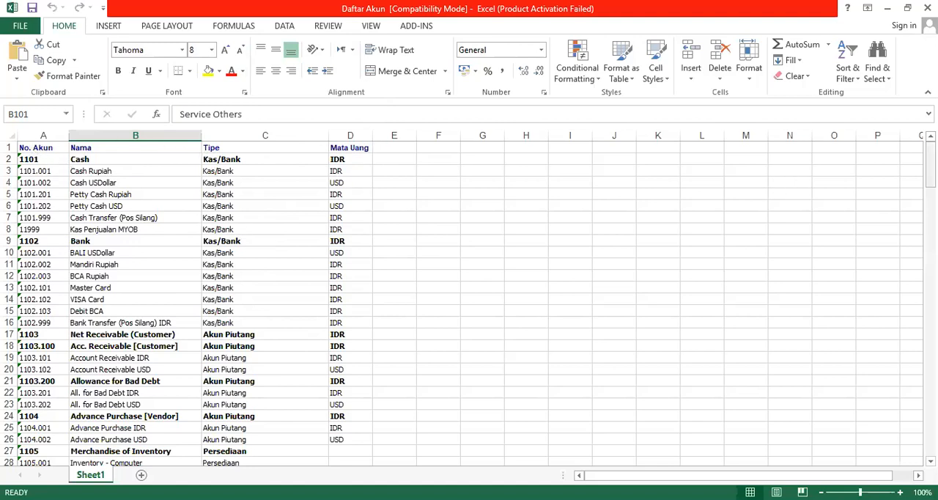
{"action": "left_click_drag", "start_coordinate": [930, 165], "coordinate": [930, 206]}
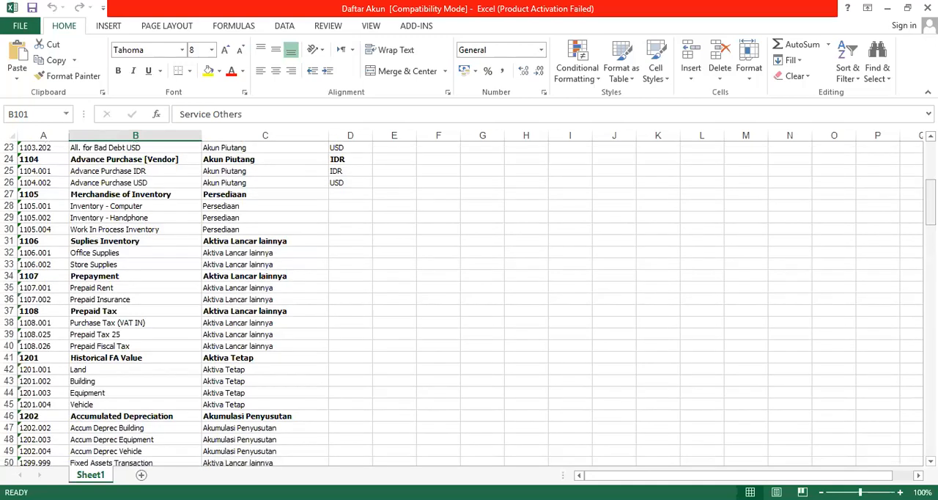
{"action": "left_click_drag", "start_coordinate": [931, 202], "coordinate": [930, 378]}
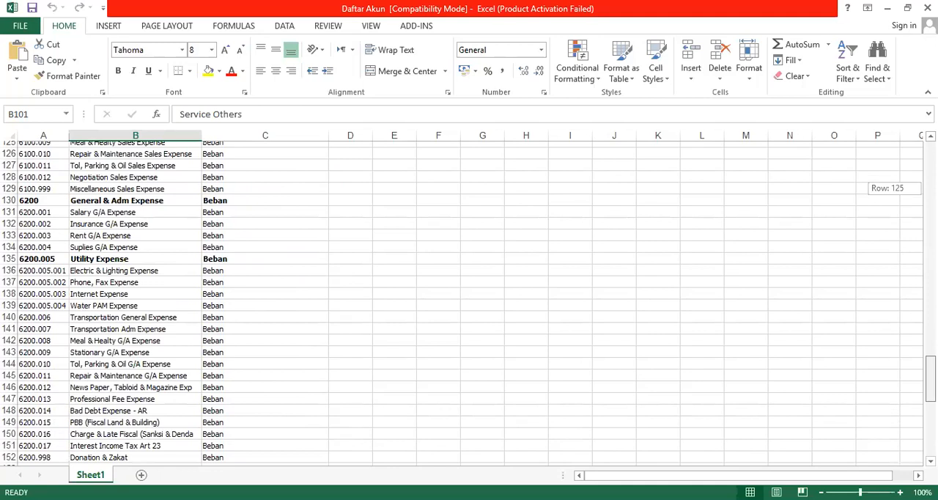
{"action": "left_click_drag", "start_coordinate": [930, 377], "coordinate": [930, 431]}
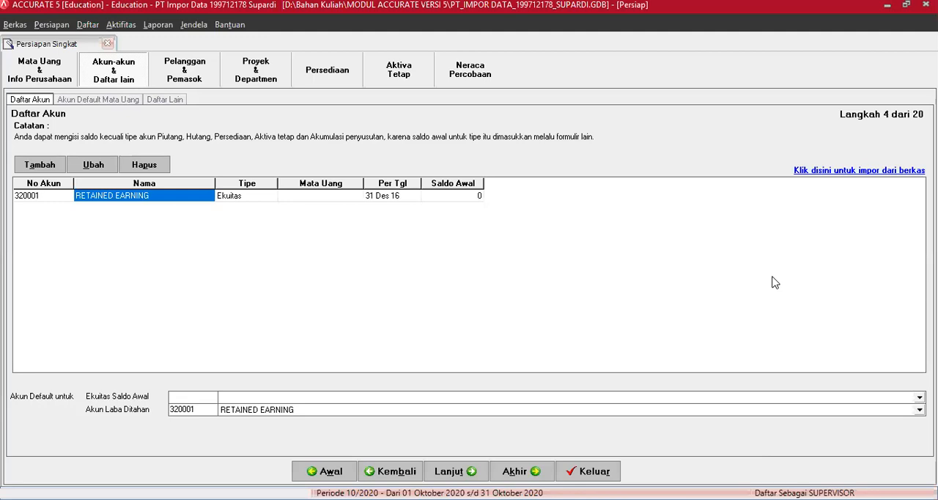
Return to ACCURATE 5 and open the import of accounts from a file for the account list
{"action": "left_click", "coordinate": [806, 174]}
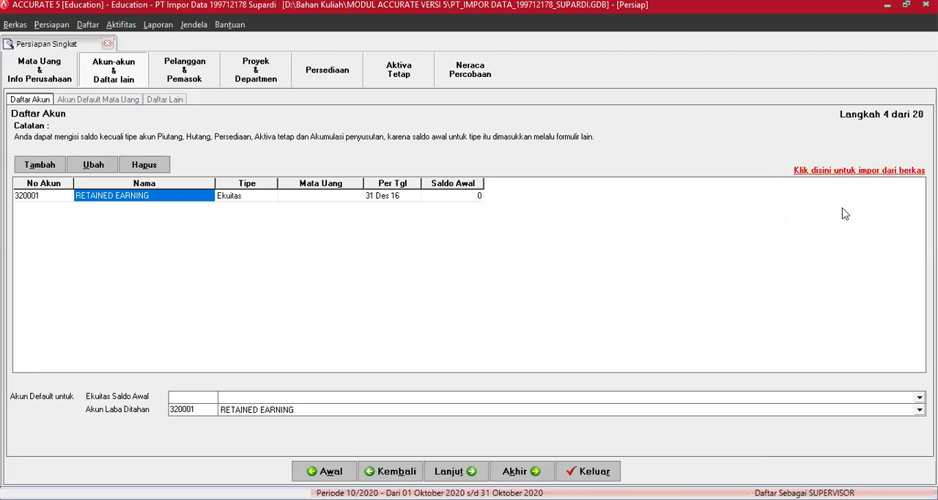
{"action": "left_click", "coordinate": [342, 198]}
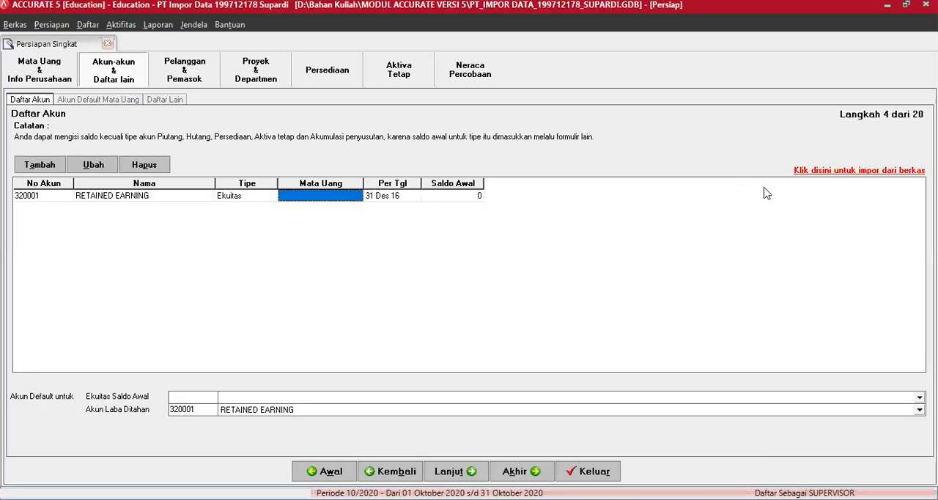
{"action": "left_click", "coordinate": [821, 175]}
{"action": "left_click", "coordinate": [837, 172]}
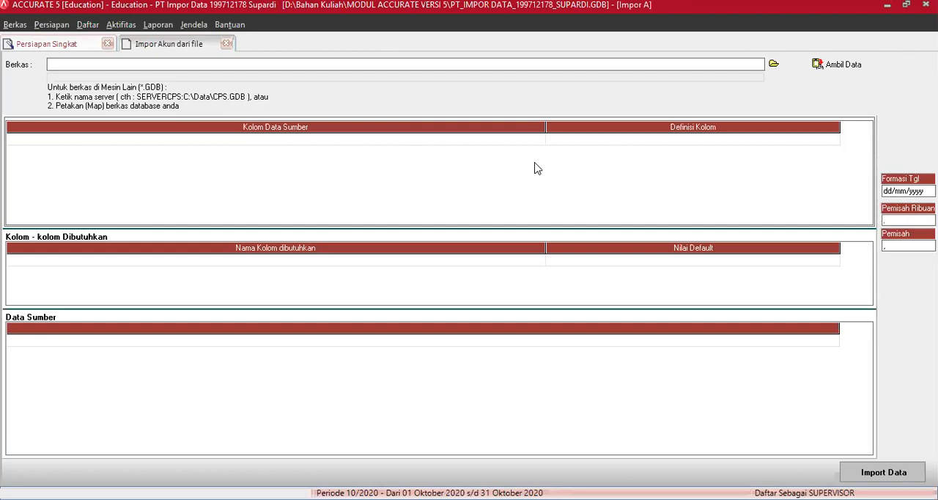
Choose the Excel file Daftar Akun from Materi Kuliah\Data Excel Untuk Materi Impor as the import source and load its data
{"action": "left_click", "coordinate": [775, 65]}
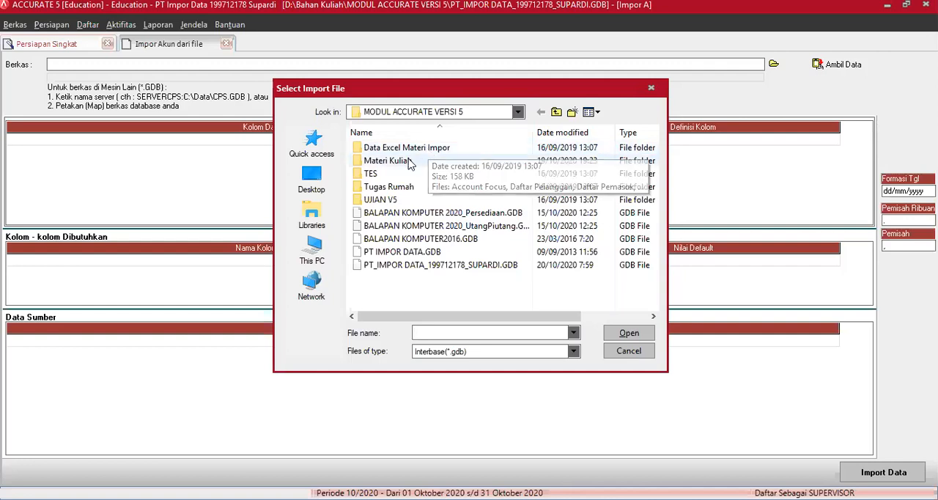
{"action": "double_click", "coordinate": [410, 163]}
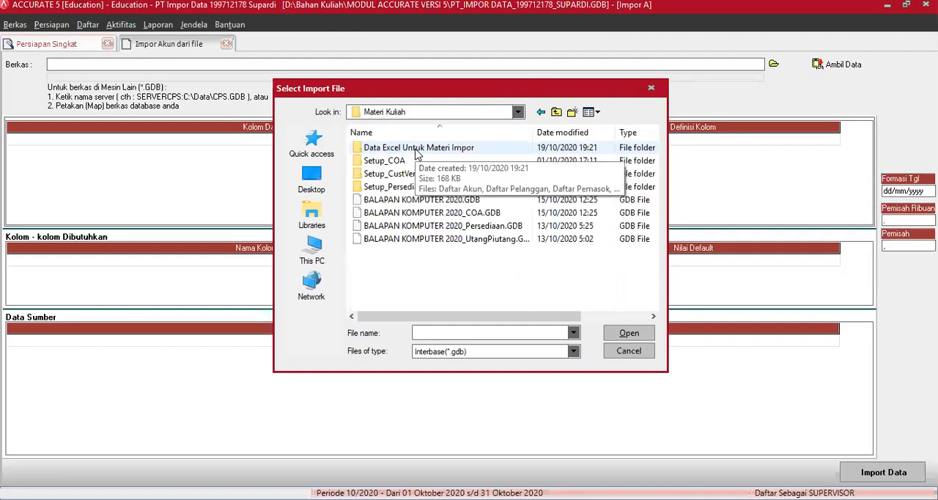
{"action": "double_click", "coordinate": [416, 150]}
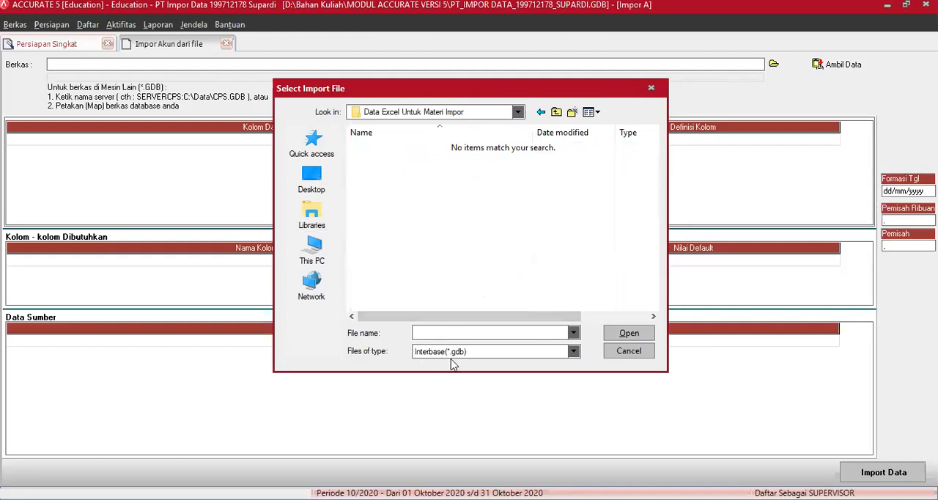
{"action": "left_click", "coordinate": [574, 352]}
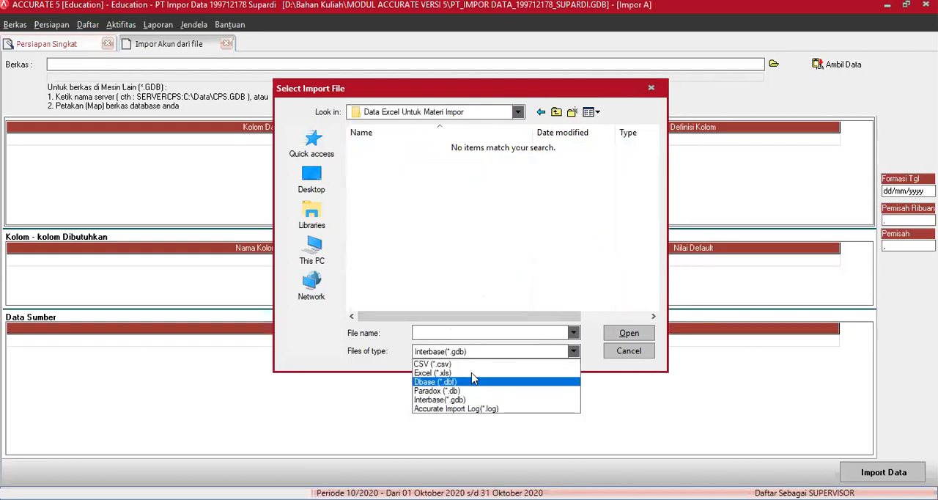
{"action": "left_click", "coordinate": [472, 373]}
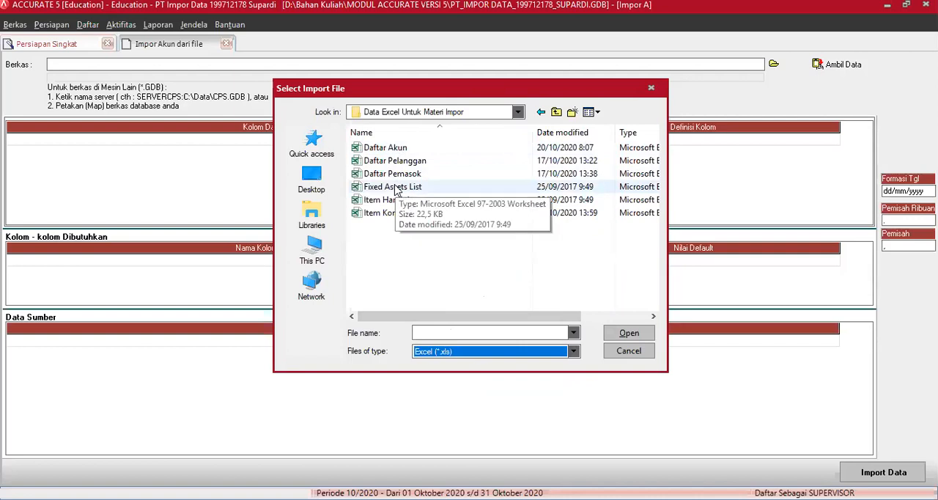
{"action": "left_click", "coordinate": [396, 149]}
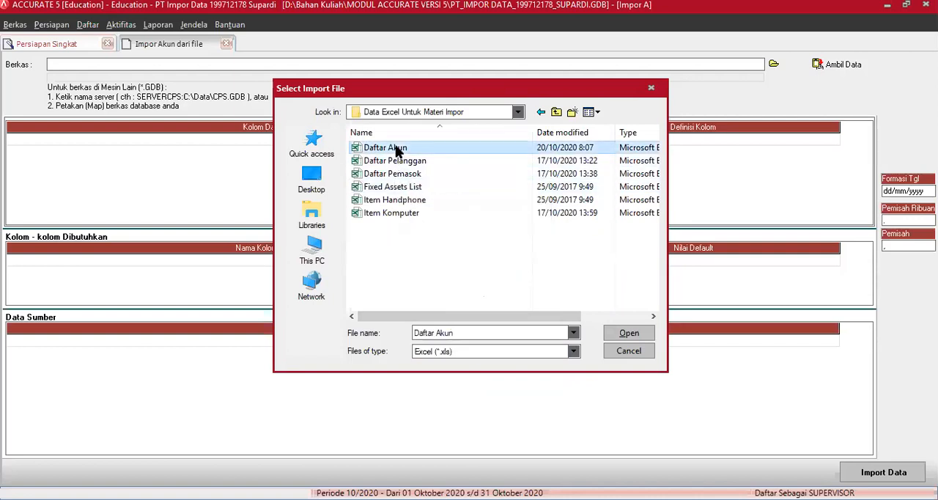
{"action": "left_click", "coordinate": [629, 333]}
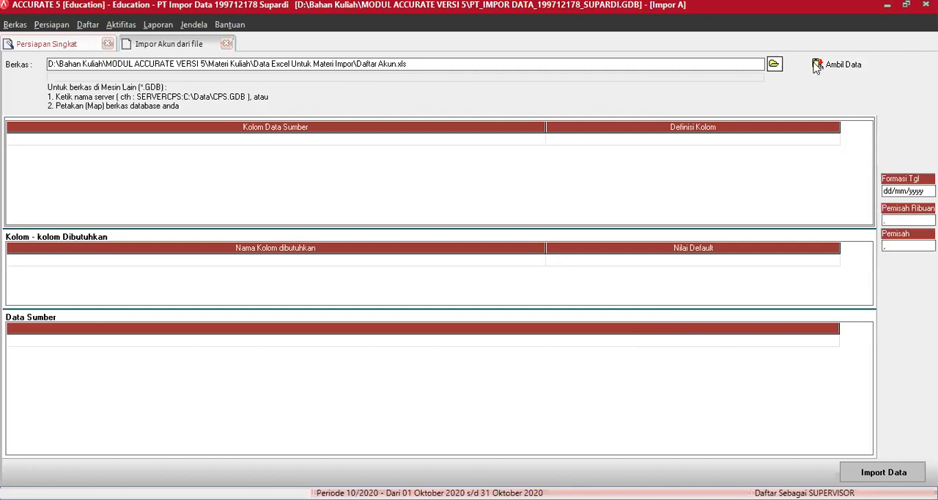
{"action": "left_click", "coordinate": [827, 65]}
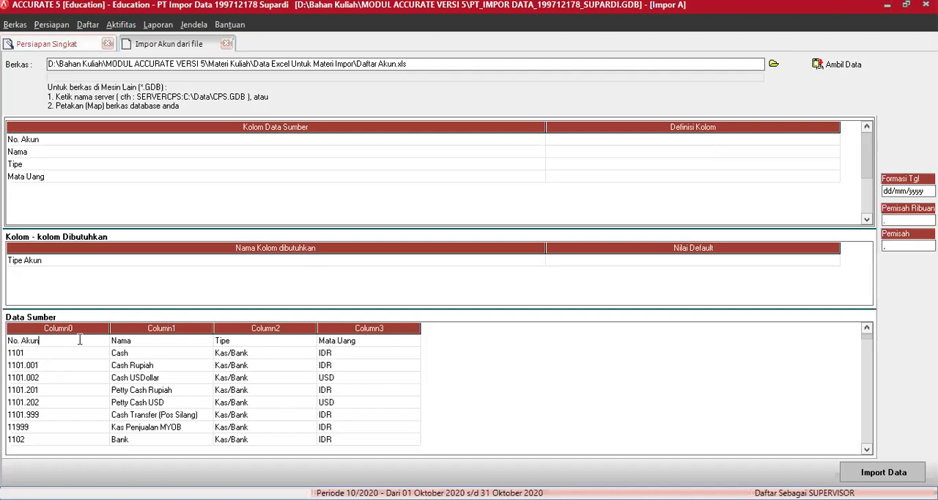
Delete the header row containing No. Akun, Nama, Tipe and Mata Uang from the loaded source data
{"action": "left_click", "coordinate": [164, 342]}
{"action": "left_click", "coordinate": [244, 342]}
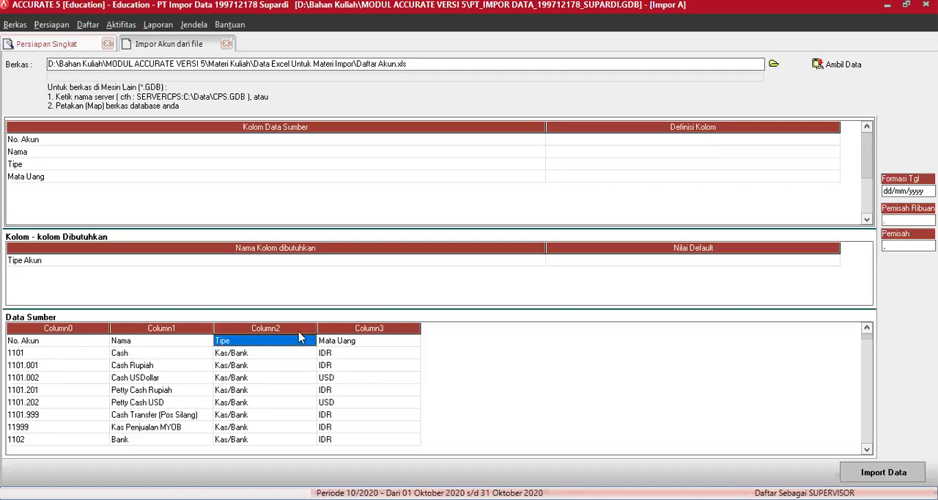
{"action": "left_click", "coordinate": [341, 342]}
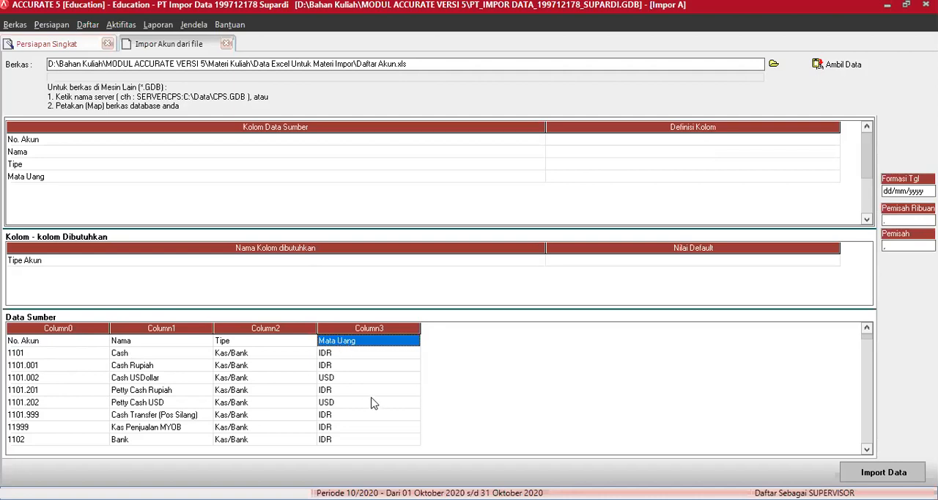
{"action": "left_click", "coordinate": [33, 343]}
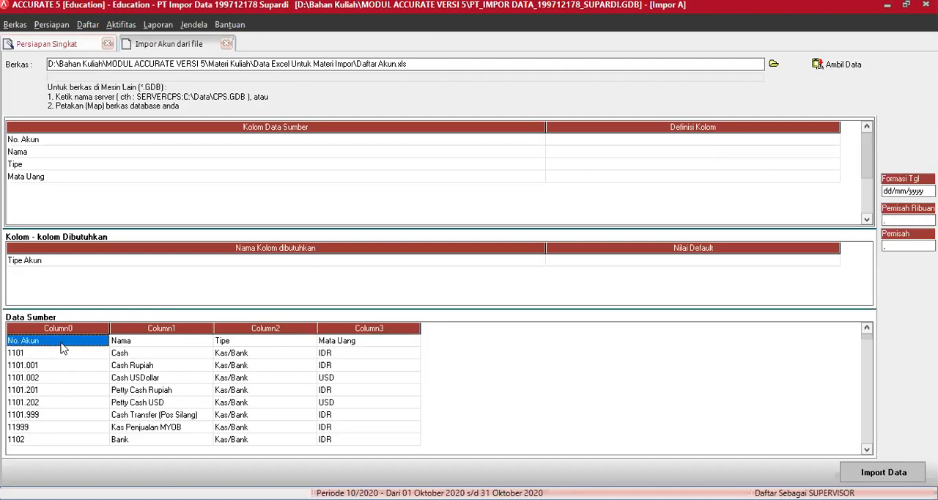
{"action": "left_click", "coordinate": [150, 342]}
{"action": "left_click", "coordinate": [233, 343]}
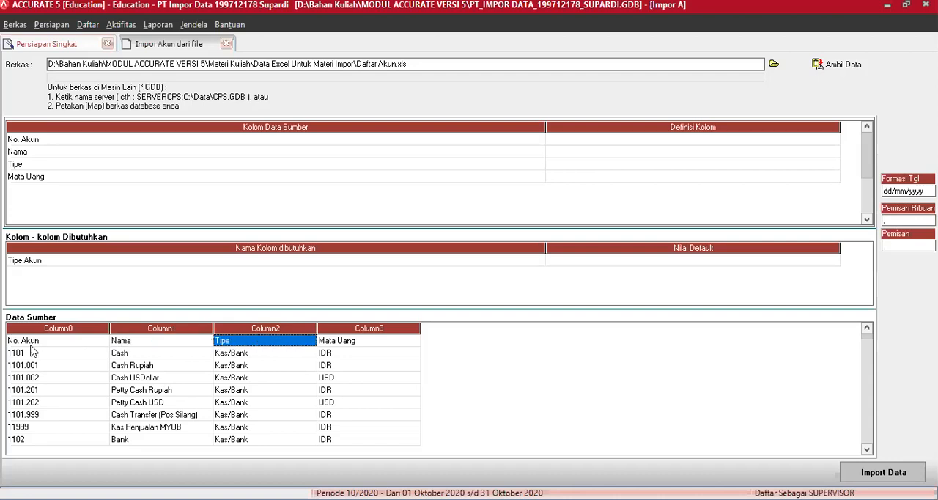
{"action": "left_click", "coordinate": [33, 343]}
{"action": "left_click", "coordinate": [118, 343]}
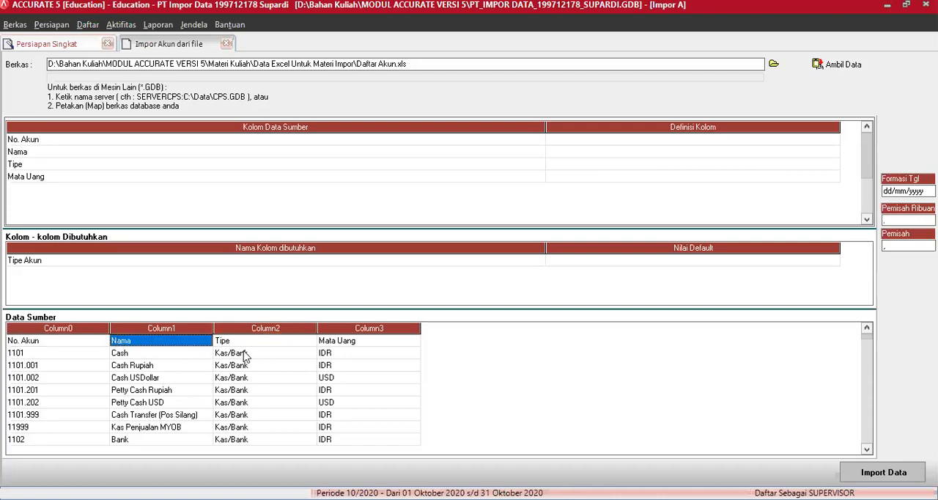
{"action": "left_click", "coordinate": [253, 355]}
{"action": "left_click", "coordinate": [335, 342]}
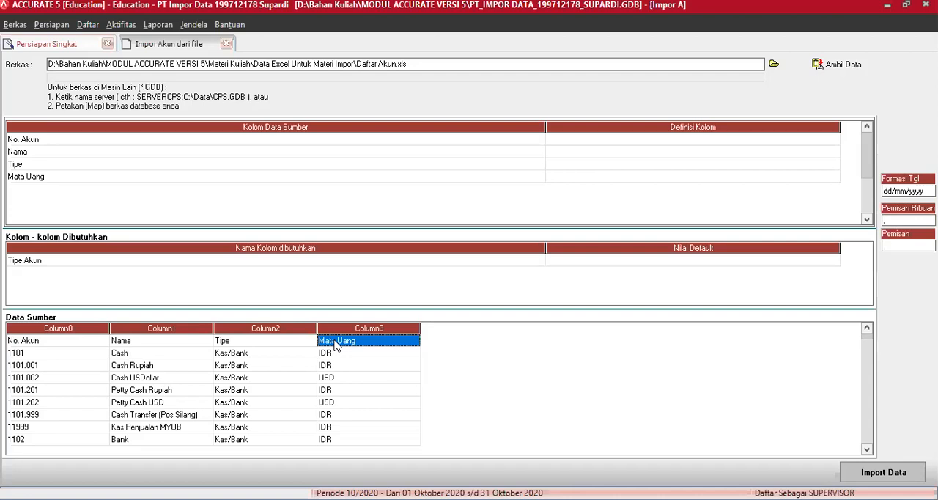
{"action": "right_click", "coordinate": [335, 344]}
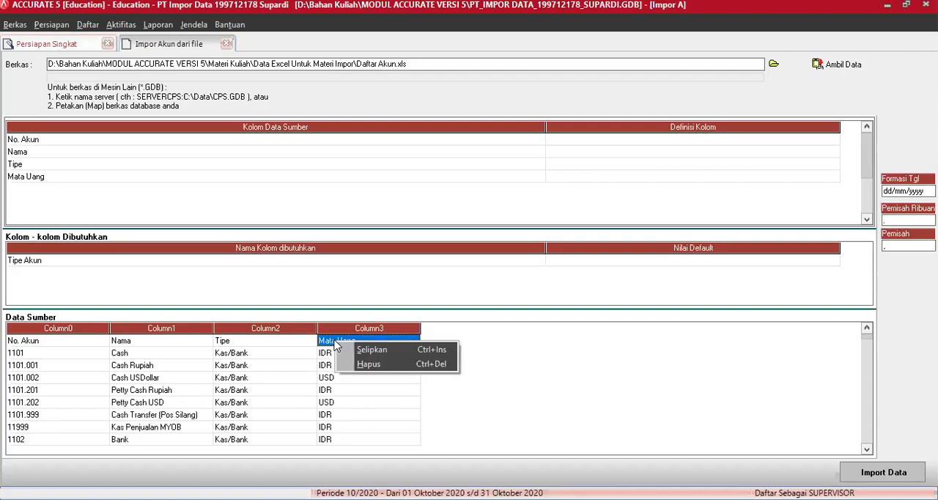
{"action": "left_click", "coordinate": [367, 364]}
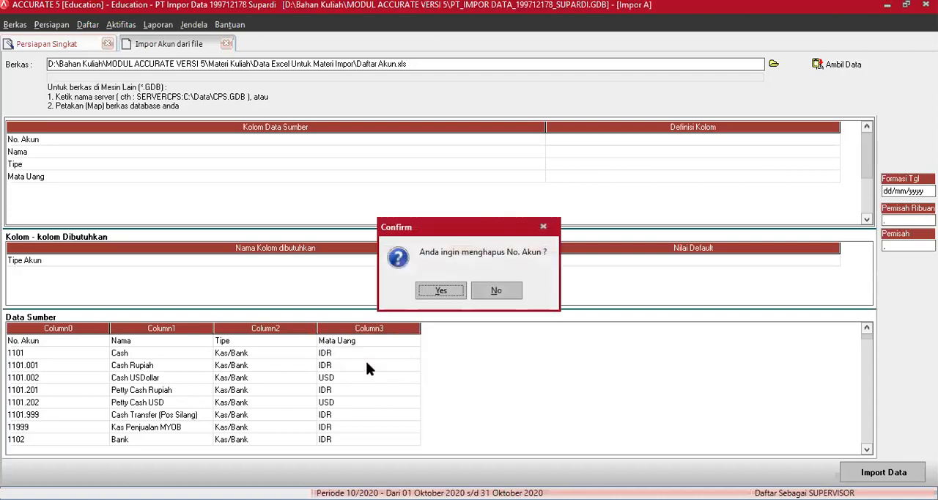
{"action": "left_click", "coordinate": [442, 291]}
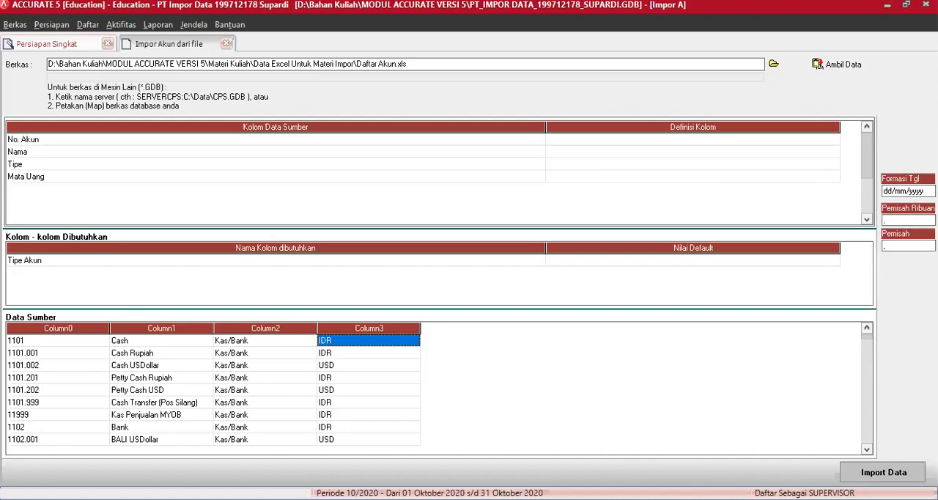
{"action": "key", "text": "alt+Tab"}
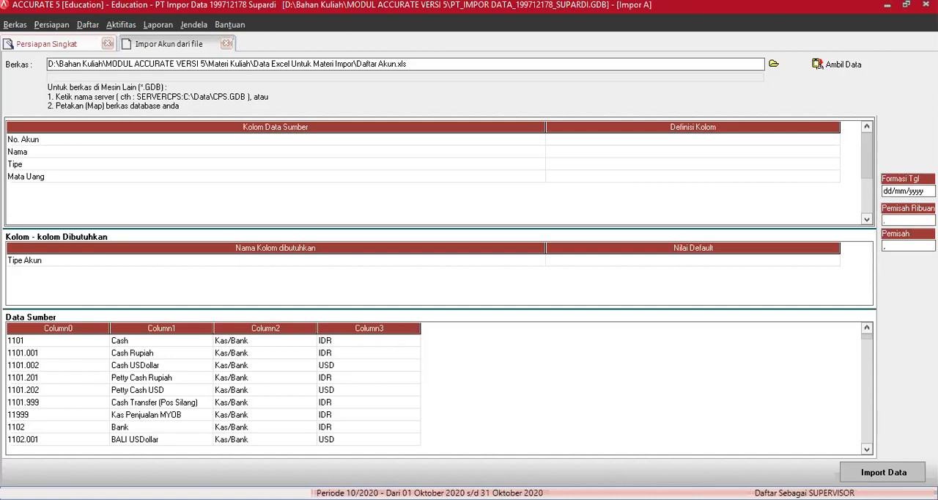
{"action": "key", "text": "alt+Tab"}
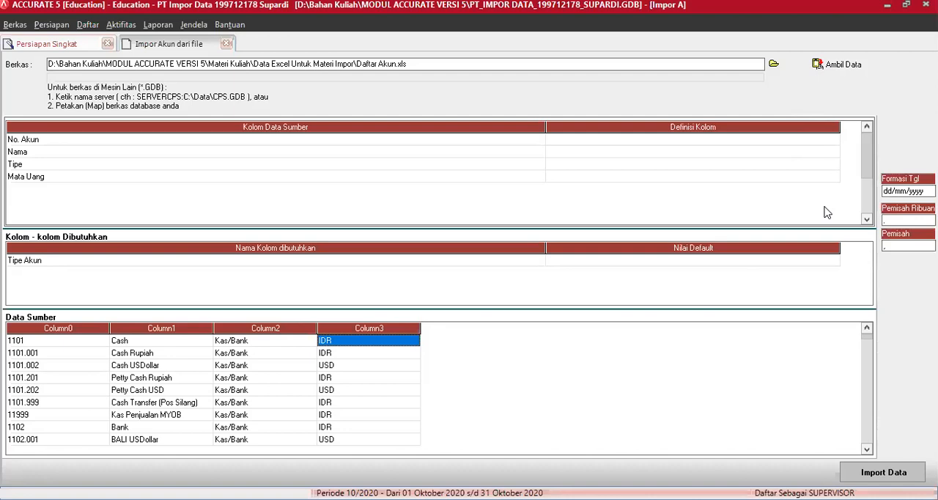
Define the source columns No. Akun, Nama and Tipe as No. Akun, Nama Akun and Tipe Akun
{"action": "left_click", "coordinate": [836, 144]}
{"action": "left_click", "coordinate": [836, 142]}
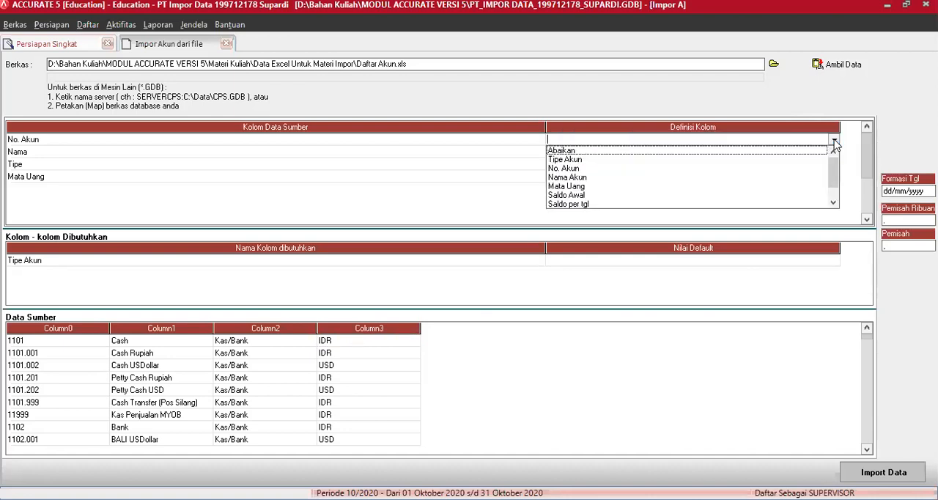
{"action": "left_click", "coordinate": [565, 168]}
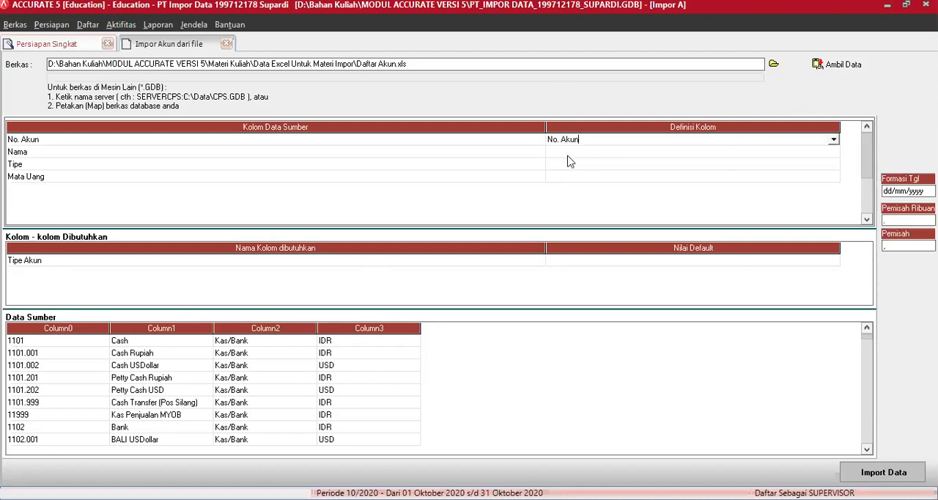
{"action": "left_click", "coordinate": [831, 155]}
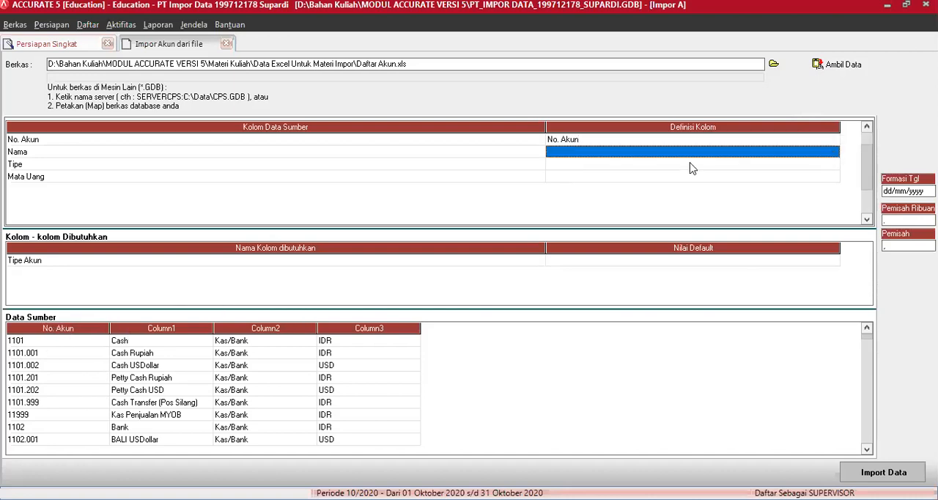
{"action": "left_click", "coordinate": [832, 155]}
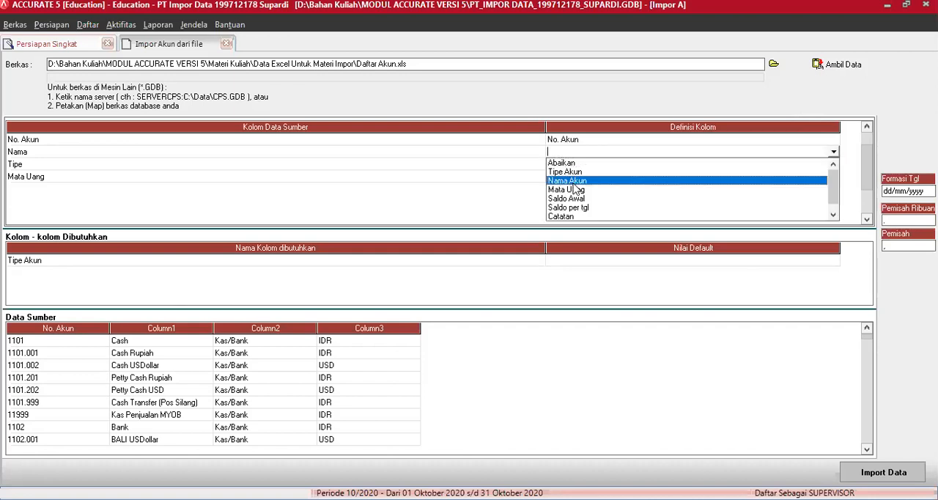
{"action": "left_click", "coordinate": [574, 182]}
{"action": "left_click", "coordinate": [833, 164]}
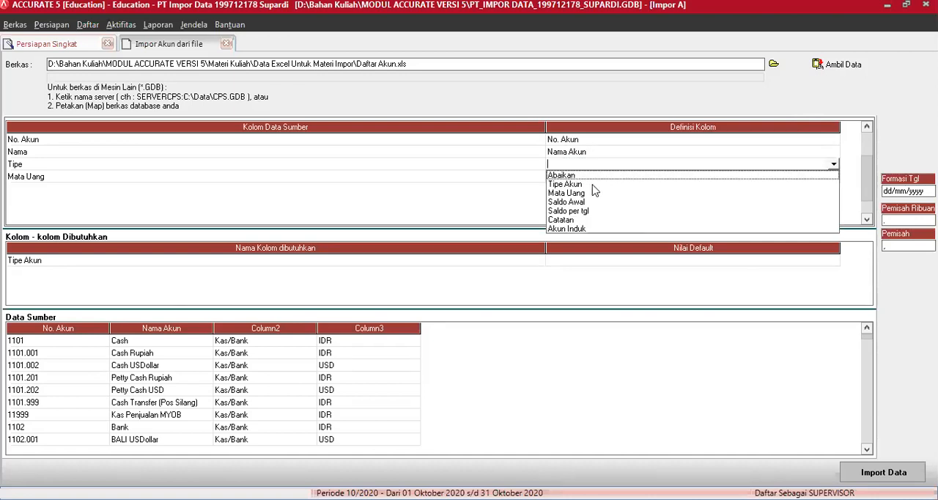
{"action": "left_click", "coordinate": [594, 187]}
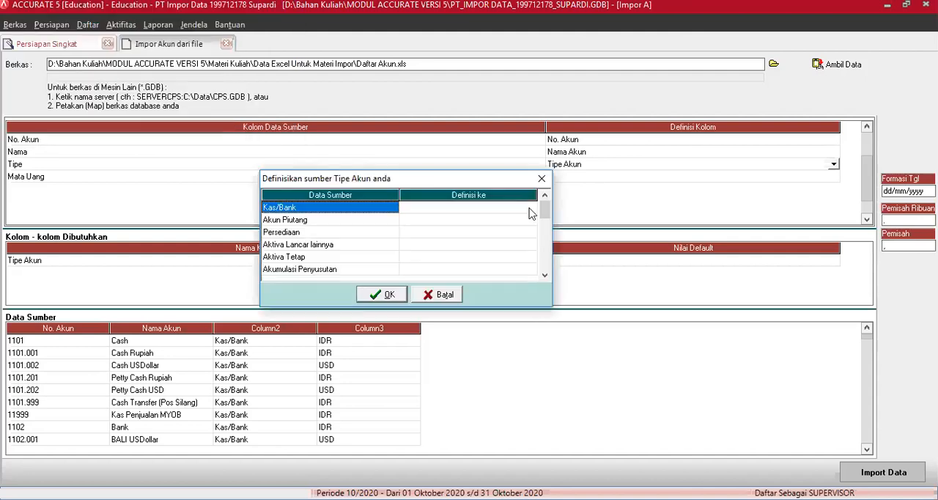
Map the source account types Kas/Bank, Akun Piutang and Persediaan to the account types of the same names
{"action": "left_click", "coordinate": [530, 208]}
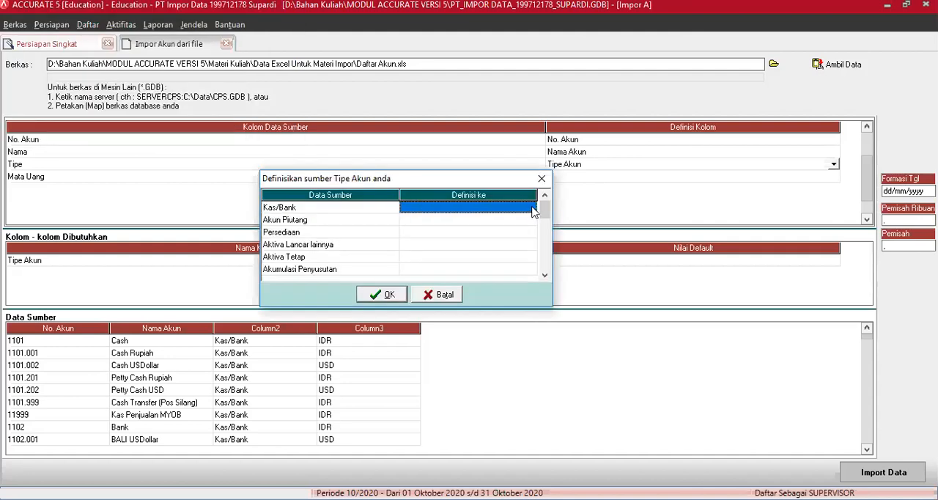
{"action": "left_click", "coordinate": [531, 208]}
{"action": "left_click", "coordinate": [531, 208]}
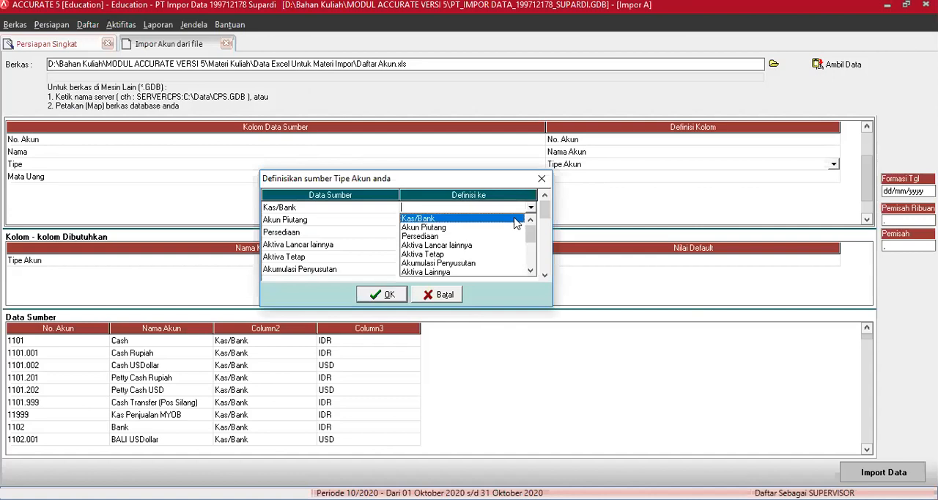
{"action": "left_click", "coordinate": [523, 218]}
{"action": "left_click", "coordinate": [530, 220]}
{"action": "left_click", "coordinate": [532, 221]}
{"action": "left_click", "coordinate": [532, 221]}
{"action": "left_click", "coordinate": [443, 242]}
{"action": "left_click", "coordinate": [522, 234]}
{"action": "left_click", "coordinate": [523, 239]}
{"action": "left_click", "coordinate": [530, 233]}
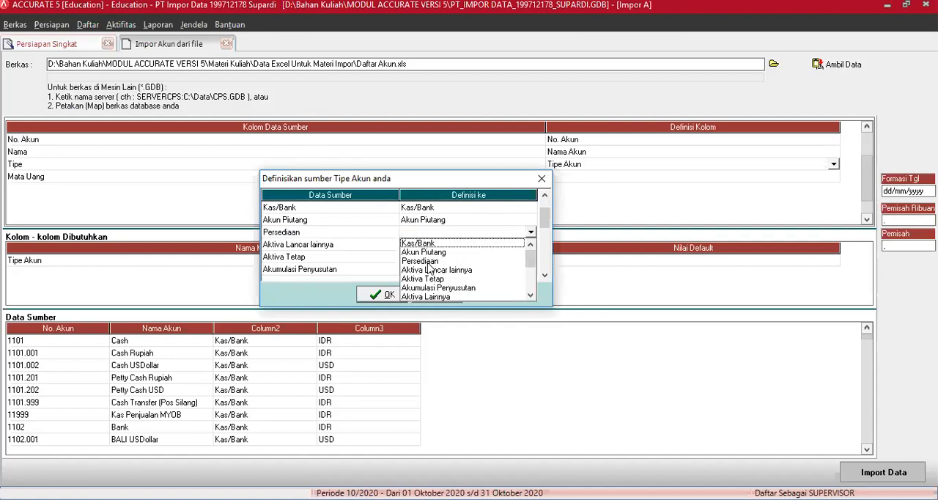
{"action": "left_click", "coordinate": [428, 262]}
Map the source account types Aktiva Lancar lainnya, Aktiva Tetap and Akumulasi Penyusutan to the account types of the same names
{"action": "left_click", "coordinate": [530, 246]}
{"action": "left_click", "coordinate": [533, 247]}
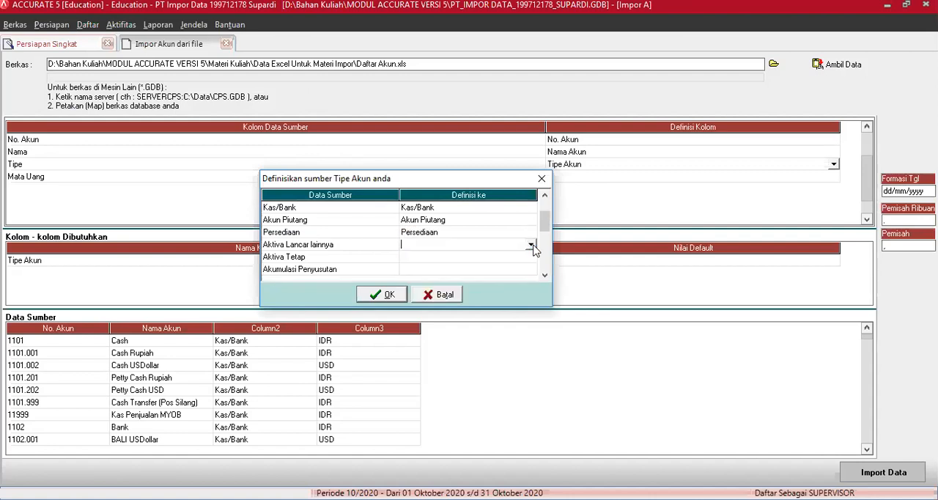
{"action": "left_click", "coordinate": [531, 246]}
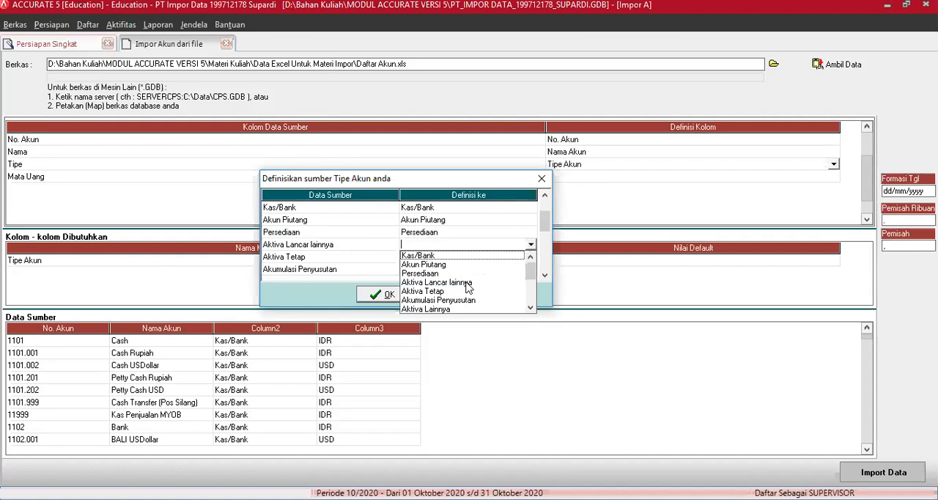
{"action": "left_click", "coordinate": [473, 283]}
{"action": "left_click", "coordinate": [529, 258]}
{"action": "left_click", "coordinate": [533, 259]}
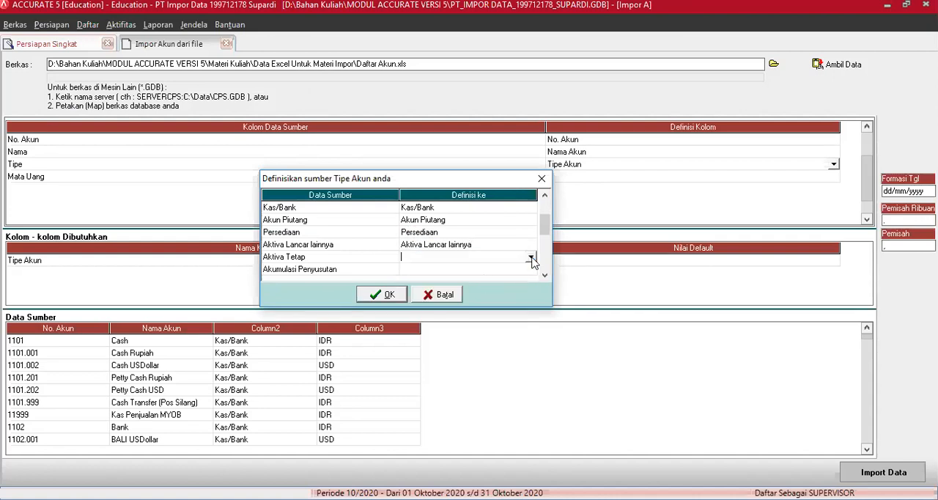
{"action": "left_click", "coordinate": [531, 258]}
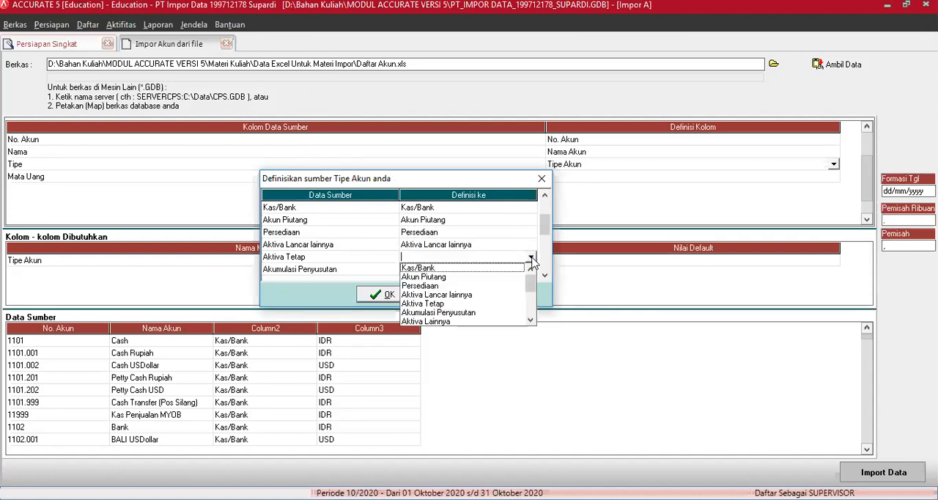
{"action": "left_click", "coordinate": [444, 305]}
{"action": "left_click", "coordinate": [524, 270]}
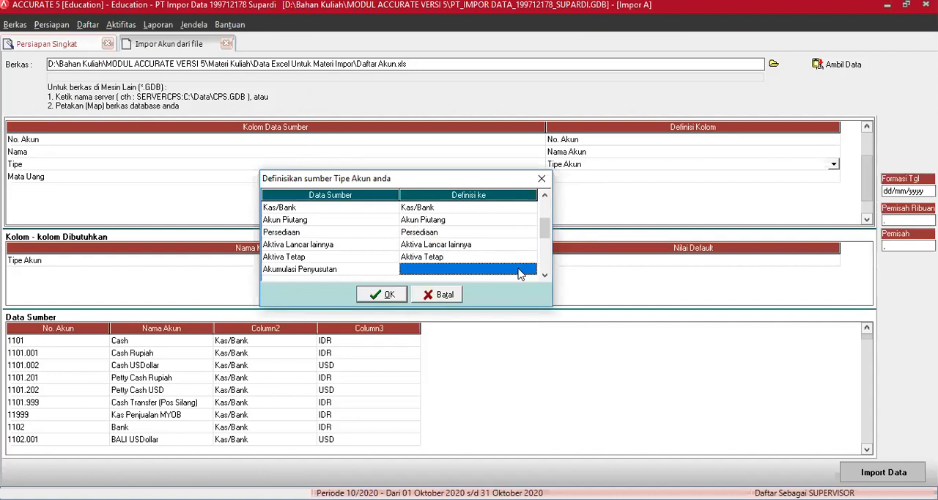
{"action": "left_click", "coordinate": [529, 272]}
{"action": "left_click", "coordinate": [531, 271]}
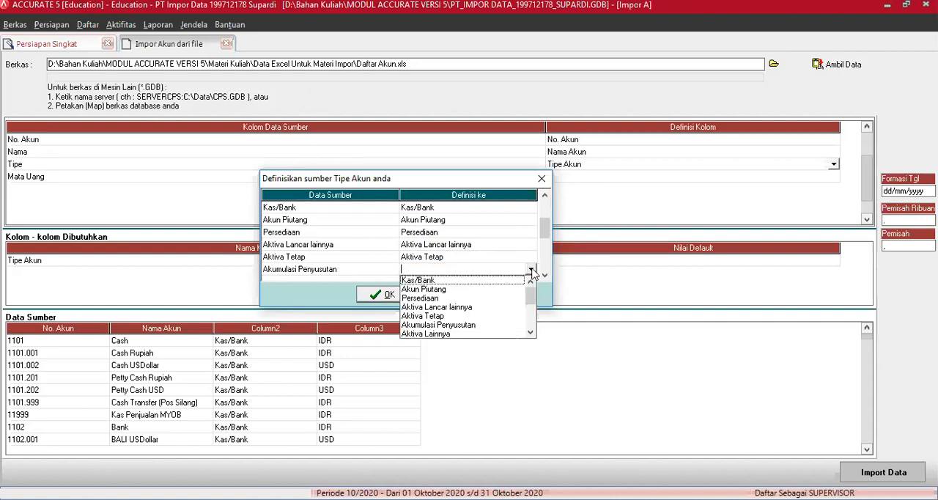
{"action": "left_click", "coordinate": [464, 326]}
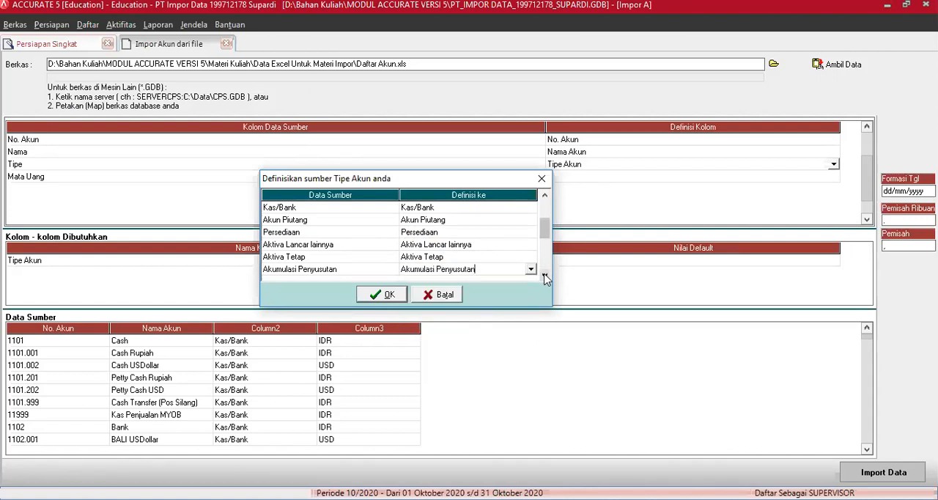
Map the source account type Akun Hutang to the account type Akun Hutang
{"action": "scroll", "coordinate": [546, 278], "scroll_direction": "down", "scroll_amount": 4}
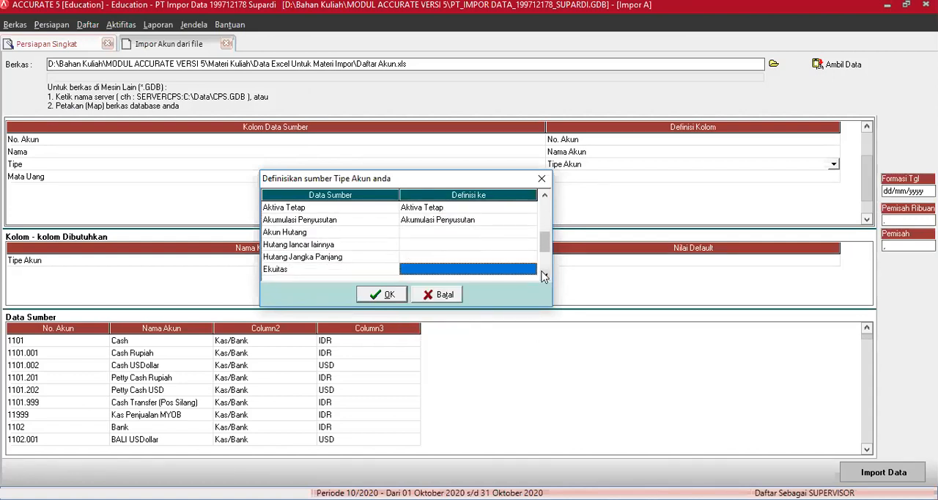
{"action": "left_click", "coordinate": [545, 276]}
{"action": "left_click", "coordinate": [523, 223]}
{"action": "left_click", "coordinate": [531, 221]}
{"action": "left_click", "coordinate": [530, 220]}
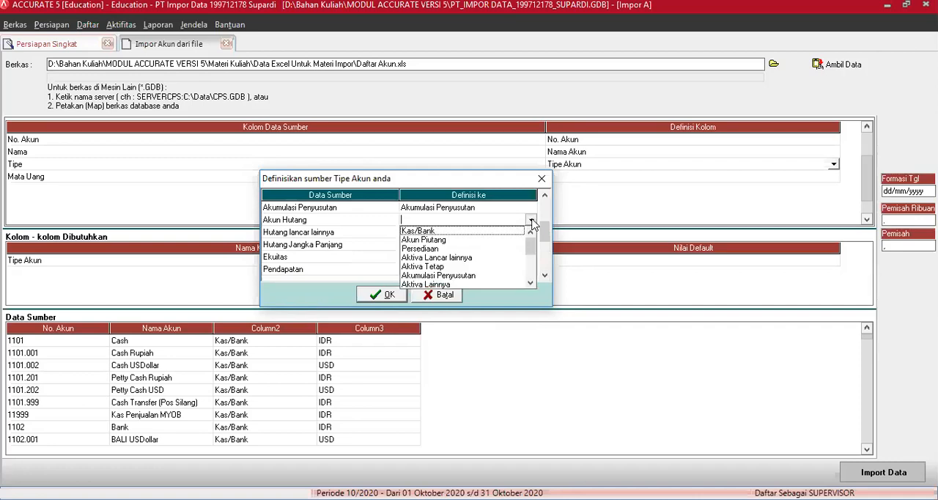
{"action": "left_click", "coordinate": [530, 283]}
{"action": "left_click", "coordinate": [530, 284]}
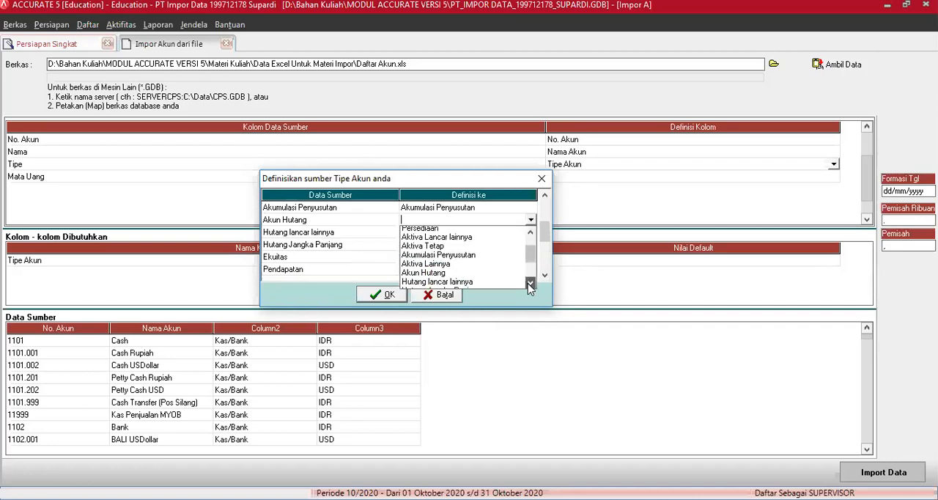
{"action": "left_click", "coordinate": [530, 283]}
{"action": "left_click", "coordinate": [429, 267]}
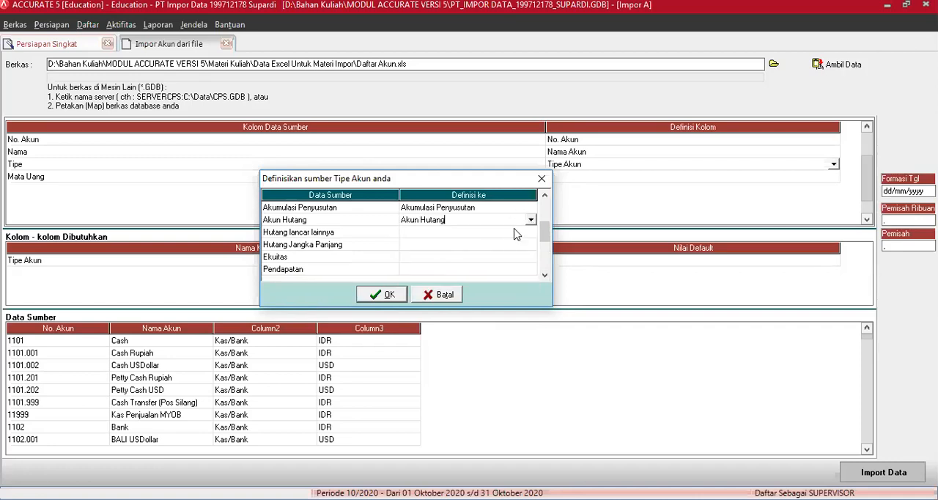
Map the source account types Hutang lancar lainnya and Hutang Jangka Panjang to the account types of the same names
{"action": "left_click", "coordinate": [516, 233]}
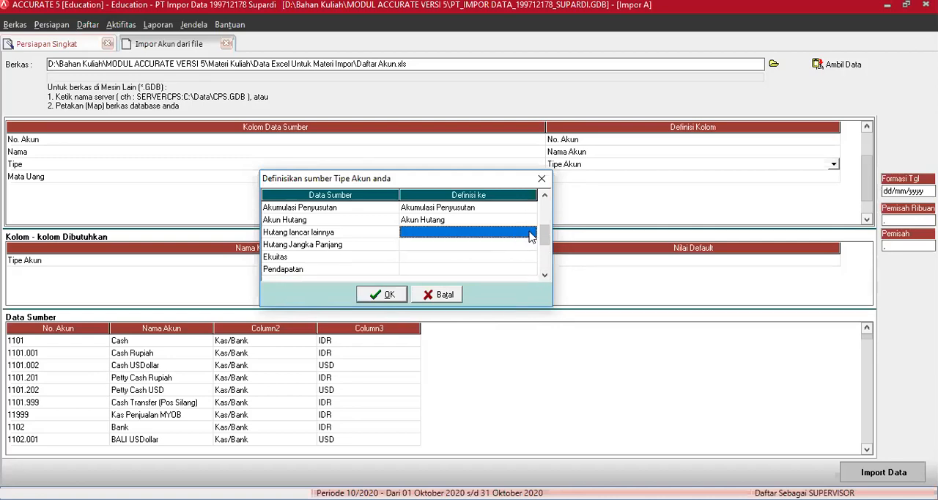
{"action": "left_click", "coordinate": [531, 232]}
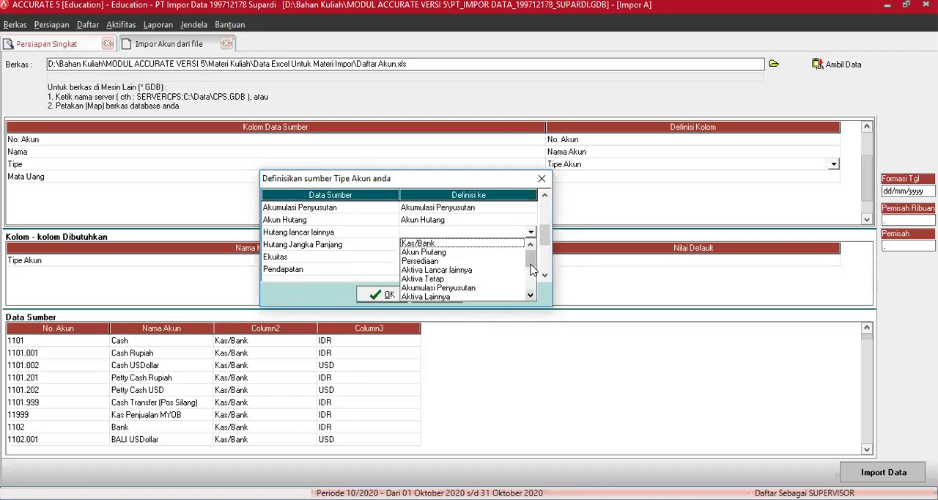
{"action": "scroll", "coordinate": [529, 263], "scroll_direction": "down", "scroll_amount": 1}
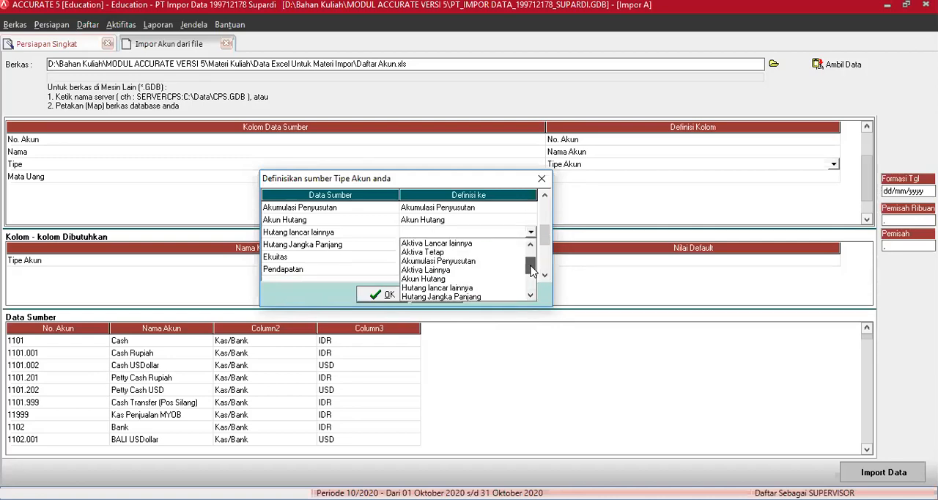
{"action": "left_click", "coordinate": [463, 287]}
{"action": "left_click", "coordinate": [529, 245]}
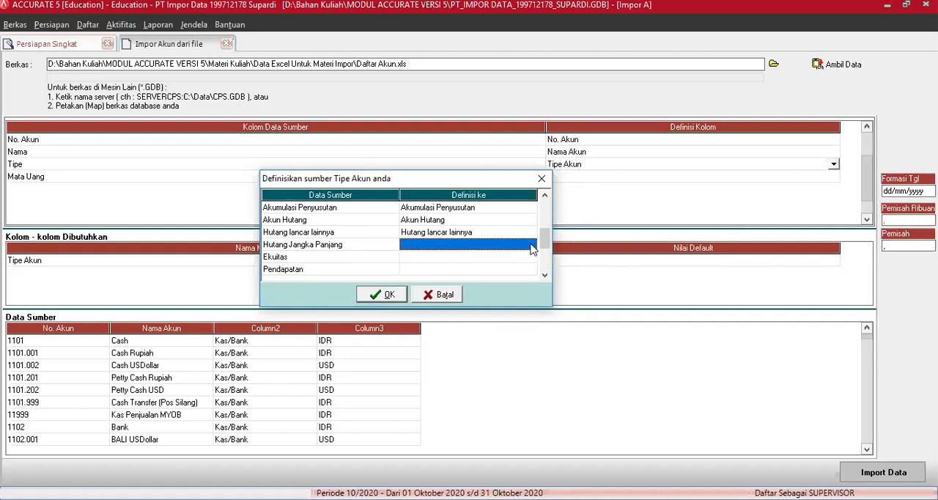
{"action": "left_click", "coordinate": [531, 246]}
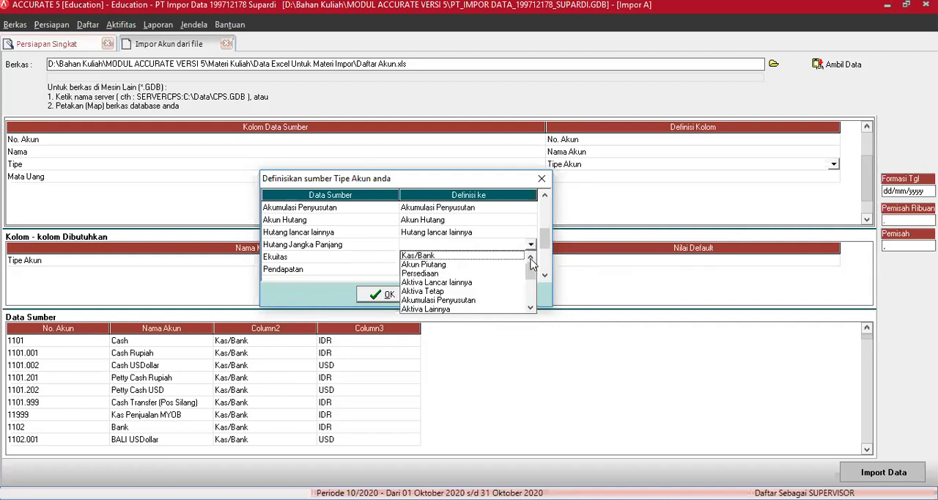
{"action": "left_click_drag", "start_coordinate": [530, 272], "coordinate": [532, 282]}
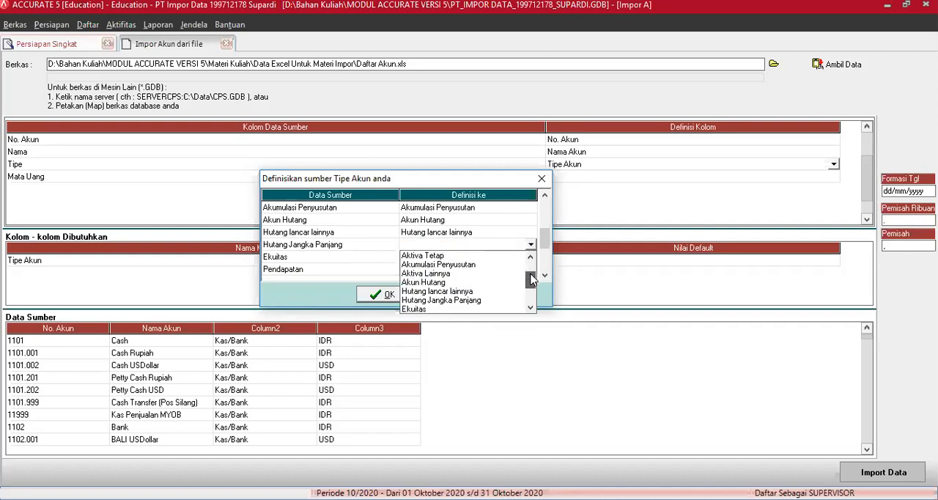
{"action": "left_click", "coordinate": [467, 300]}
Map the source account types Ekuitas and Pendapatan to the account types of the same names
{"action": "left_click", "coordinate": [529, 259]}
{"action": "left_click", "coordinate": [530, 259]}
{"action": "left_click_drag", "start_coordinate": [530, 275], "coordinate": [529, 305]}
{"action": "left_click", "coordinate": [419, 277]}
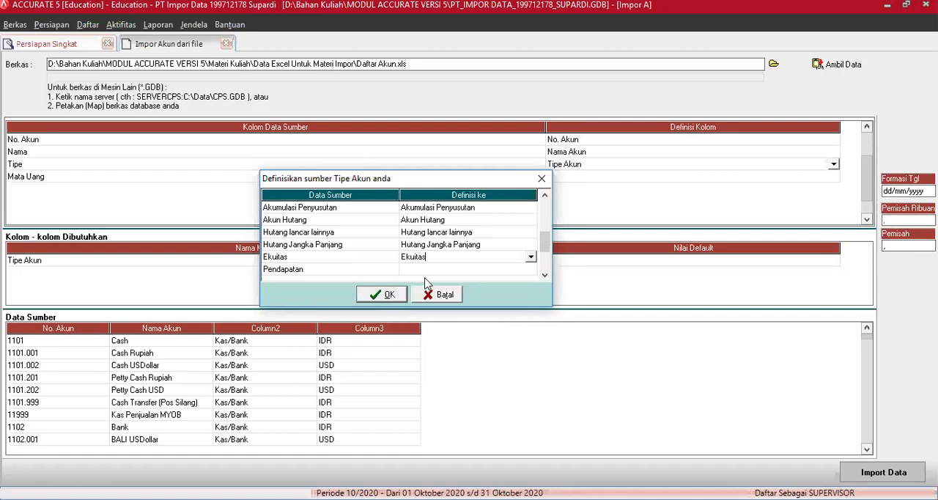
{"action": "left_click", "coordinate": [511, 271]}
{"action": "left_click", "coordinate": [530, 269]}
{"action": "left_click_drag", "start_coordinate": [533, 301], "coordinate": [530, 316]}
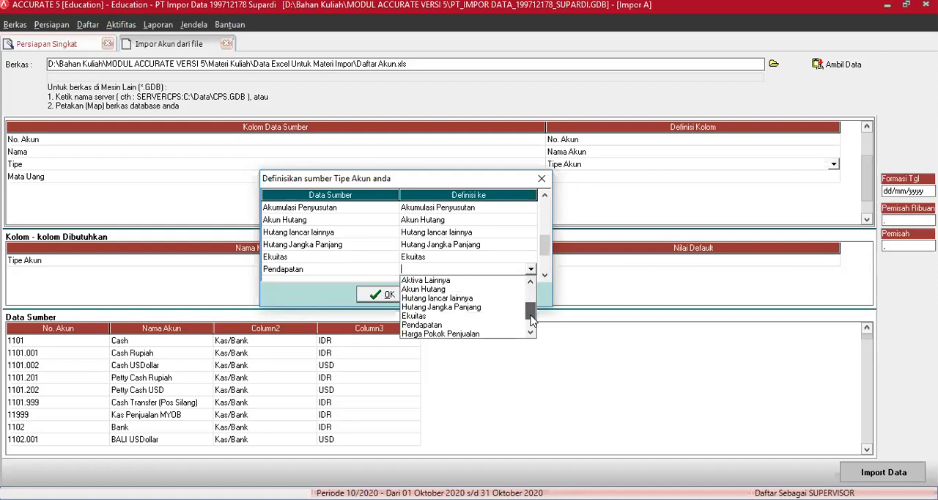
{"action": "left_click", "coordinate": [429, 308]}
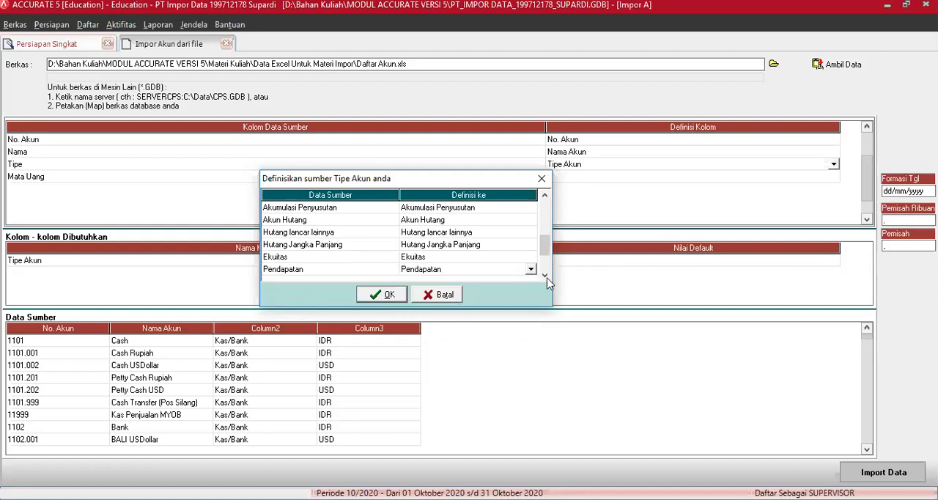
Map the source account type Harga Pokok Penjualan to the account type Harga Pokok Penjualan
{"action": "left_click", "coordinate": [545, 276]}
{"action": "left_click", "coordinate": [545, 276]}
{"action": "left_click", "coordinate": [545, 277]}
{"action": "left_click", "coordinate": [546, 276]}
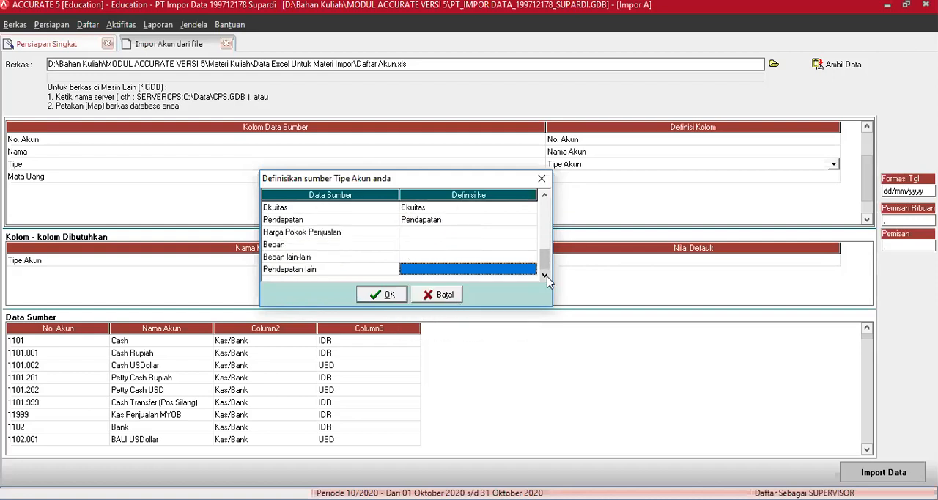
{"action": "left_click", "coordinate": [505, 233]}
{"action": "left_click", "coordinate": [524, 236]}
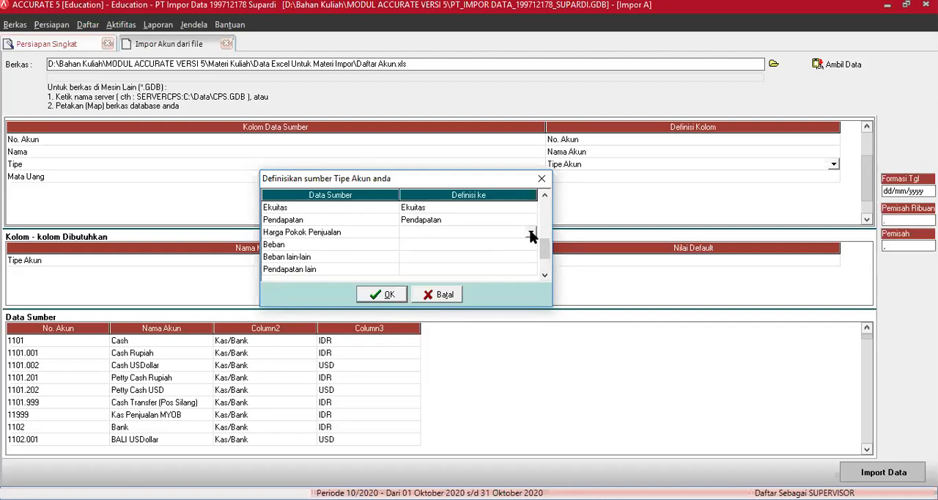
{"action": "left_click", "coordinate": [530, 232]}
{"action": "left_click", "coordinate": [529, 296]}
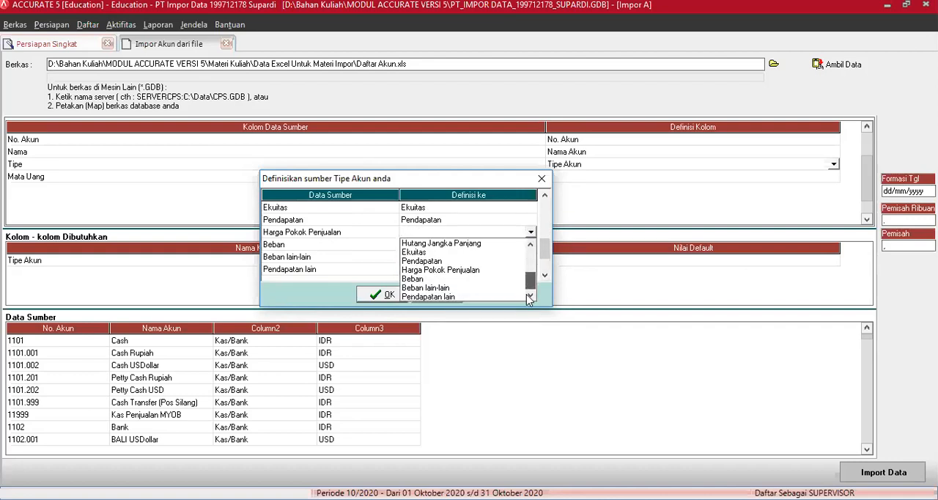
{"action": "left_click", "coordinate": [466, 270]}
Map the source account types Beban and Beban lain-lain to the account types of the same names
{"action": "left_click", "coordinate": [524, 248]}
{"action": "left_click", "coordinate": [525, 249]}
{"action": "left_click", "coordinate": [530, 244]}
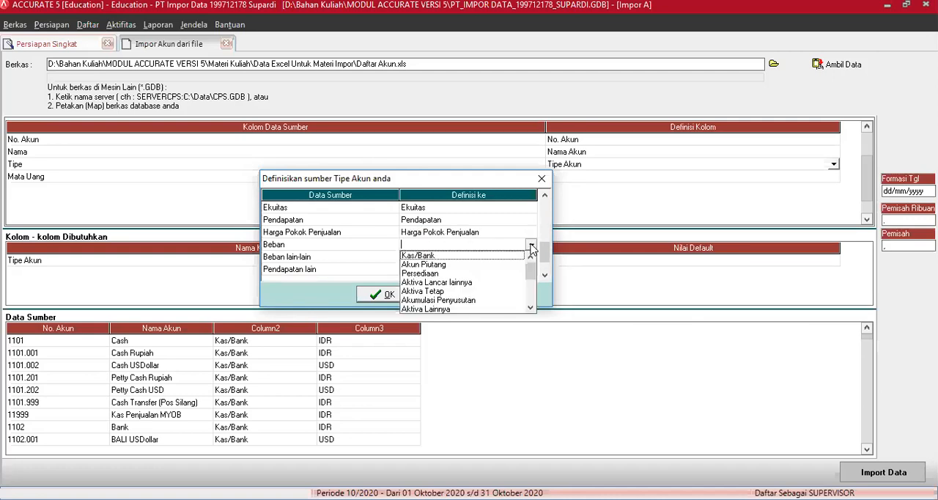
{"action": "left_click", "coordinate": [532, 307]}
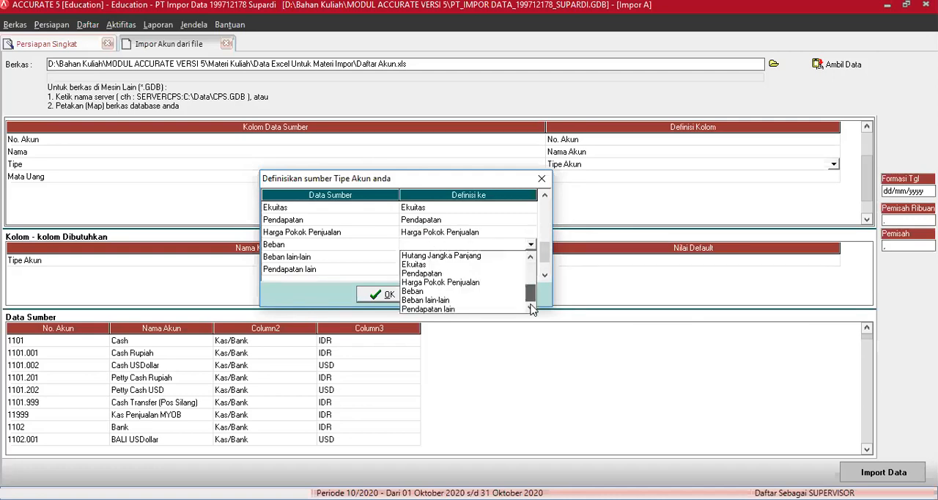
{"action": "left_click", "coordinate": [416, 291]}
{"action": "left_click", "coordinate": [525, 257]}
{"action": "left_click", "coordinate": [526, 257]}
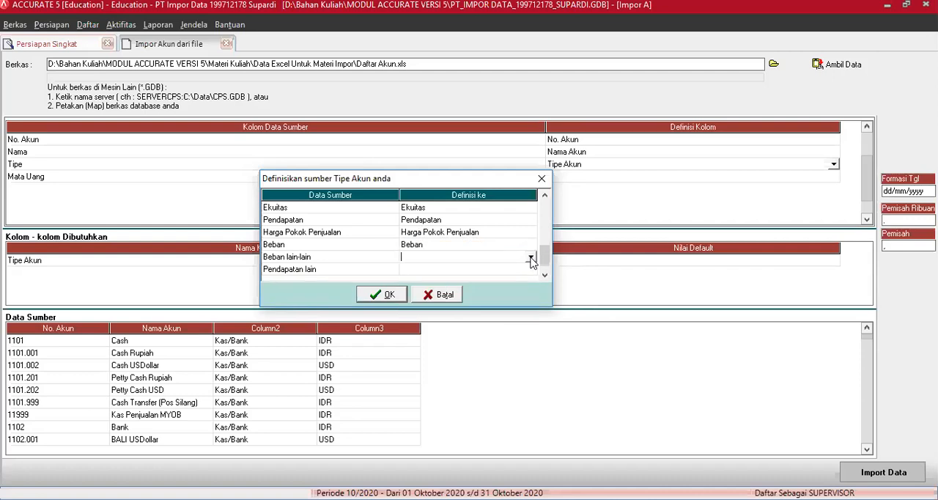
{"action": "left_click", "coordinate": [530, 256]}
{"action": "left_click_drag", "start_coordinate": [532, 283], "coordinate": [531, 315]}
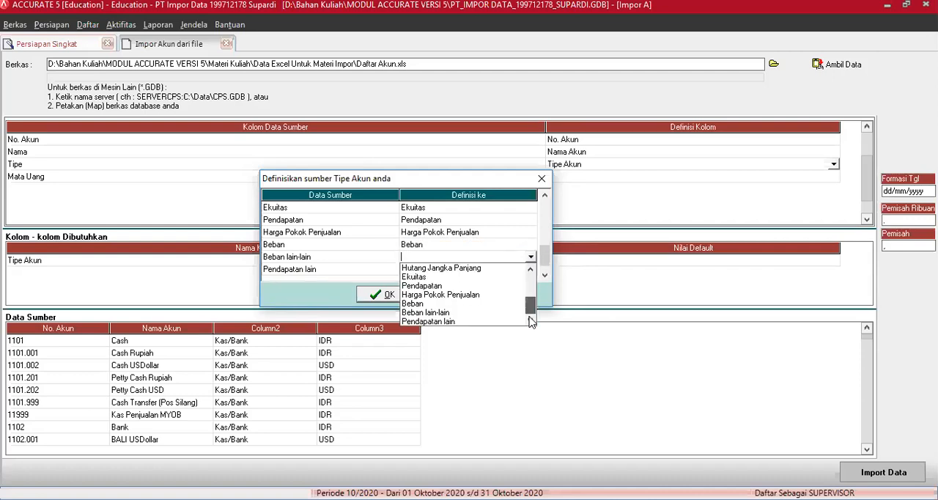
{"action": "left_click", "coordinate": [443, 314]}
Map the source account type Pendapatan lain to Pendapatan lain and accept the account type definitions
{"action": "left_click", "coordinate": [518, 270]}
{"action": "left_click", "coordinate": [528, 270]}
{"action": "left_click", "coordinate": [530, 270]}
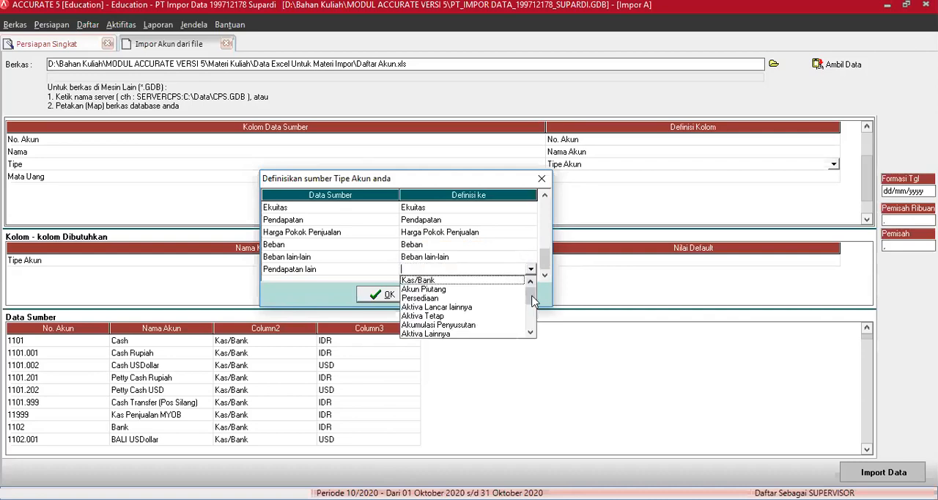
{"action": "left_click_drag", "start_coordinate": [532, 289], "coordinate": [532, 337]}
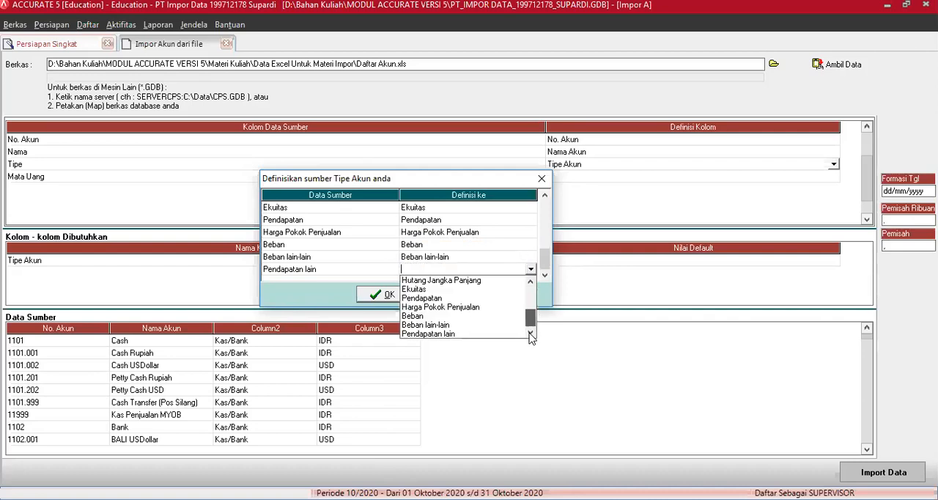
{"action": "left_click", "coordinate": [453, 335]}
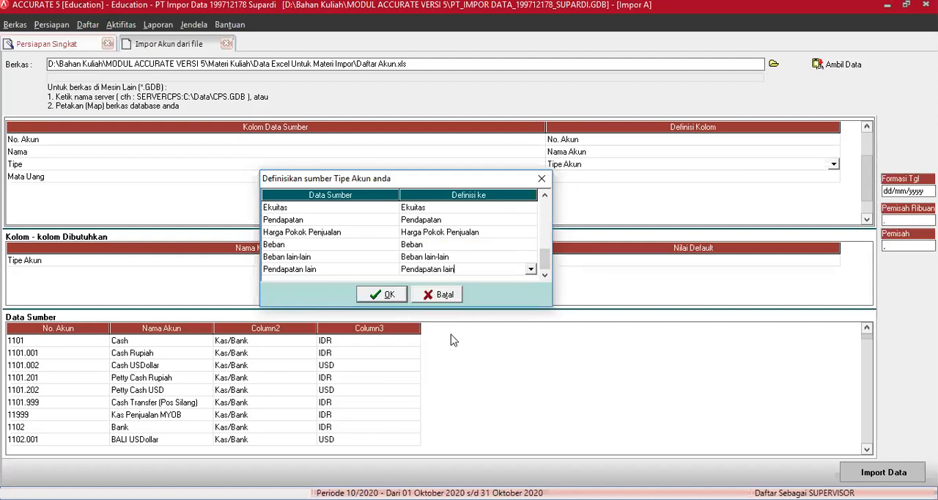
{"action": "left_click", "coordinate": [391, 297]}
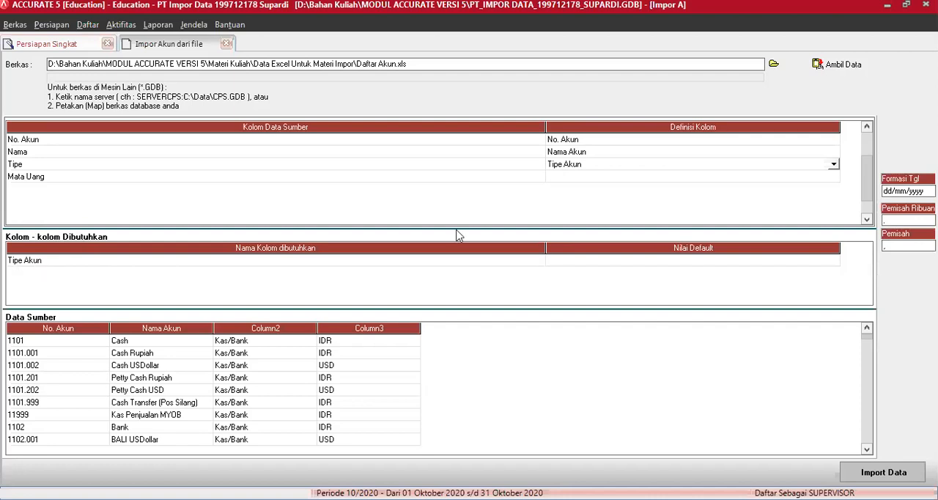
Define the source column Mata Uang as Mata Uang
{"action": "left_click", "coordinate": [833, 179]}
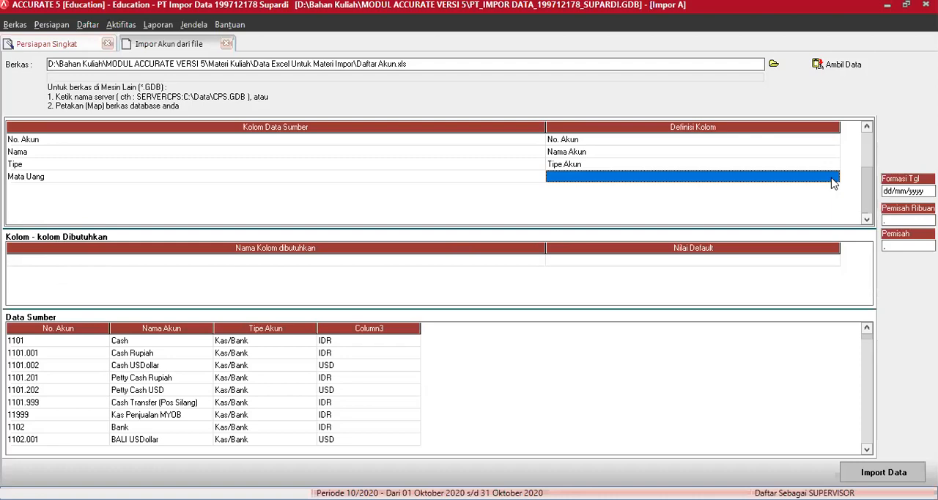
{"action": "left_click", "coordinate": [832, 179]}
{"action": "left_click", "coordinate": [834, 179]}
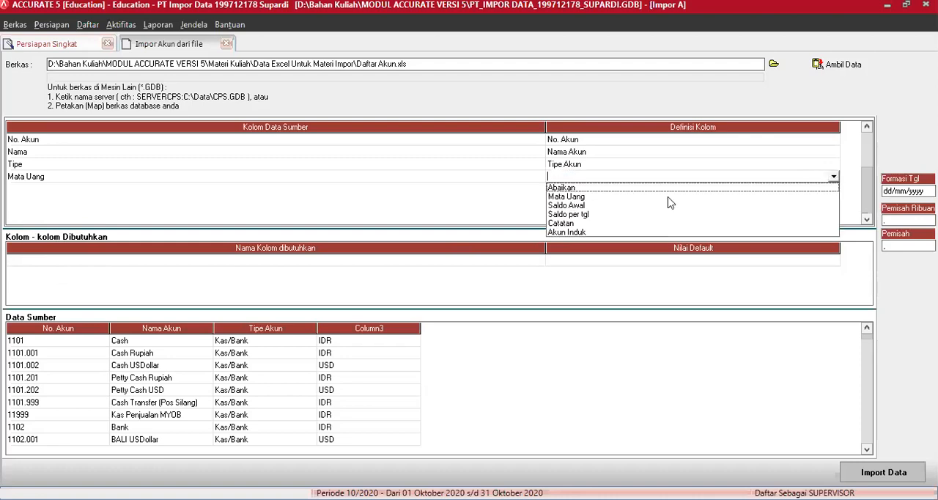
{"action": "left_click", "coordinate": [568, 197]}
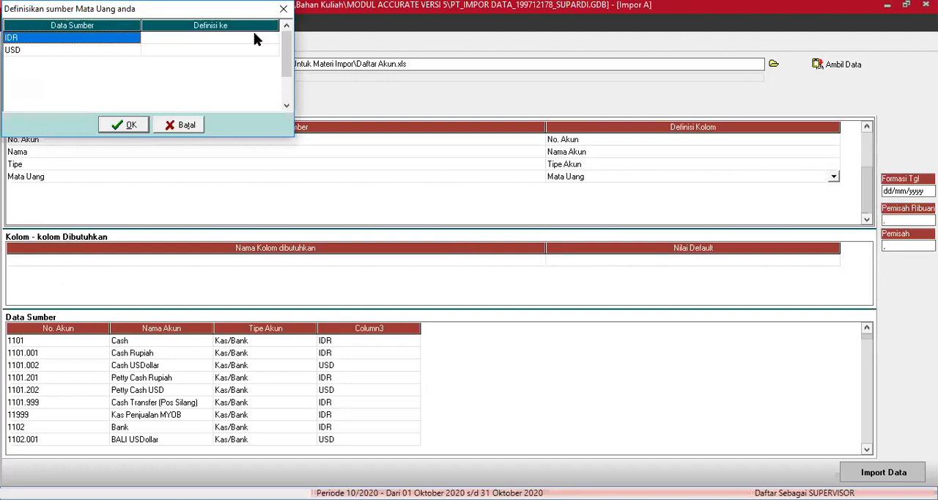
Map the source currencies IDR to IDR and USD to USD, and accept the currency definitions
{"action": "left_click", "coordinate": [641, 227]}
{"action": "left_click", "coordinate": [643, 228]}
{"action": "left_click", "coordinate": [641, 224]}
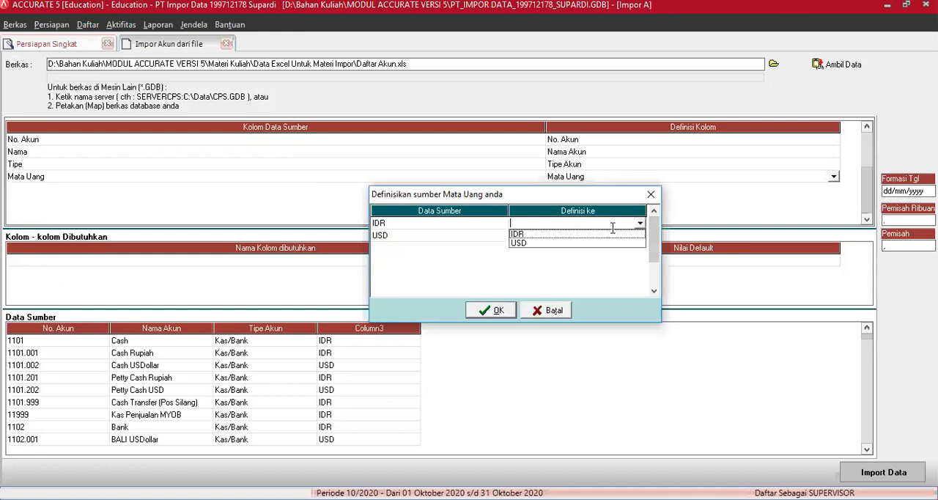
{"action": "left_click", "coordinate": [609, 234]}
{"action": "left_click", "coordinate": [636, 235]}
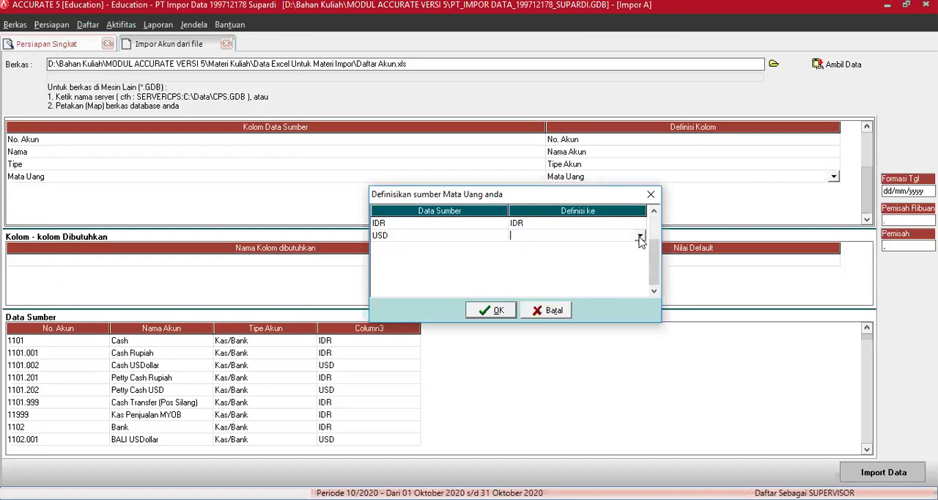
{"action": "left_click", "coordinate": [640, 235]}
{"action": "left_click", "coordinate": [592, 256]}
{"action": "left_click", "coordinate": [502, 314]}
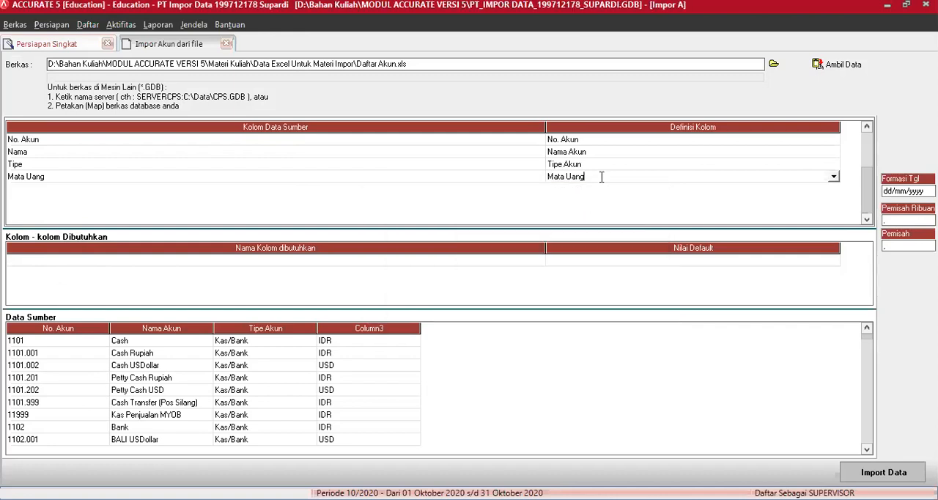
{"action": "key", "text": "Return"}
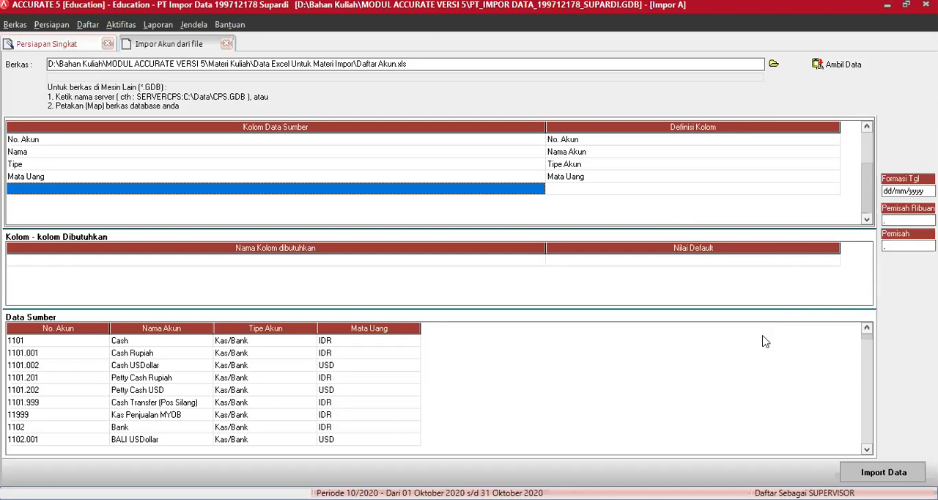
Import the account data from Daftar Akun.xls with the defined columns and dismiss the import message
{"action": "left_click", "coordinate": [886, 472]}
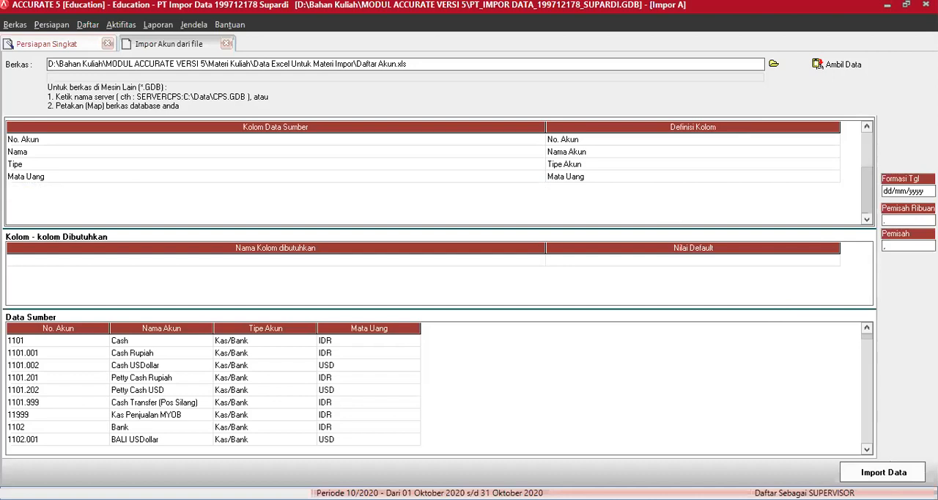
{"action": "left_click", "coordinate": [868, 470]}
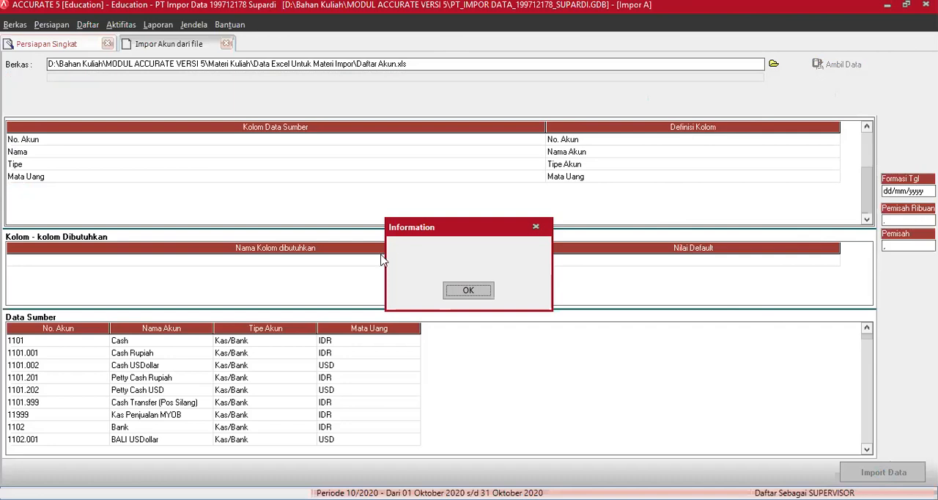
{"action": "left_click", "coordinate": [467, 291]}
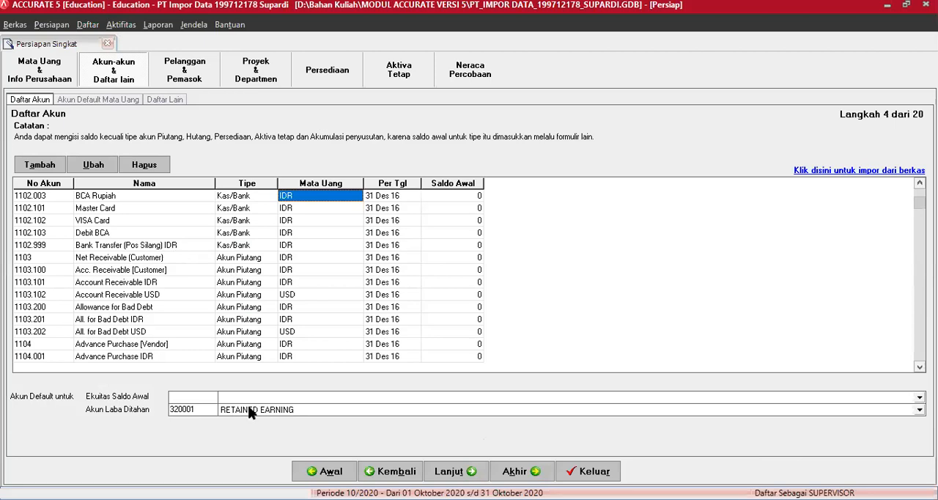
Set the default Akun Laba Ditahan to 3400 Retained Earning and the default Ekuitas Saldo Awal to Opening Balance Equity
{"action": "left_click", "coordinate": [311, 413]}
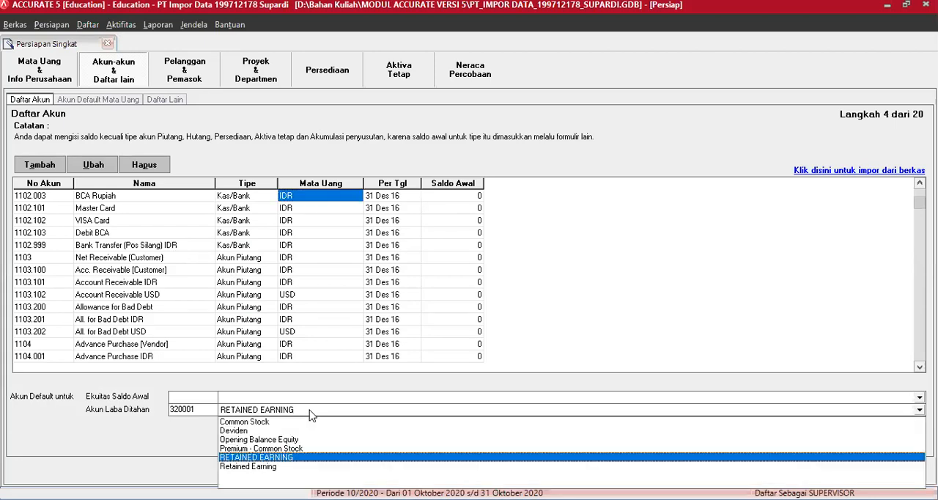
{"action": "left_click", "coordinate": [266, 468]}
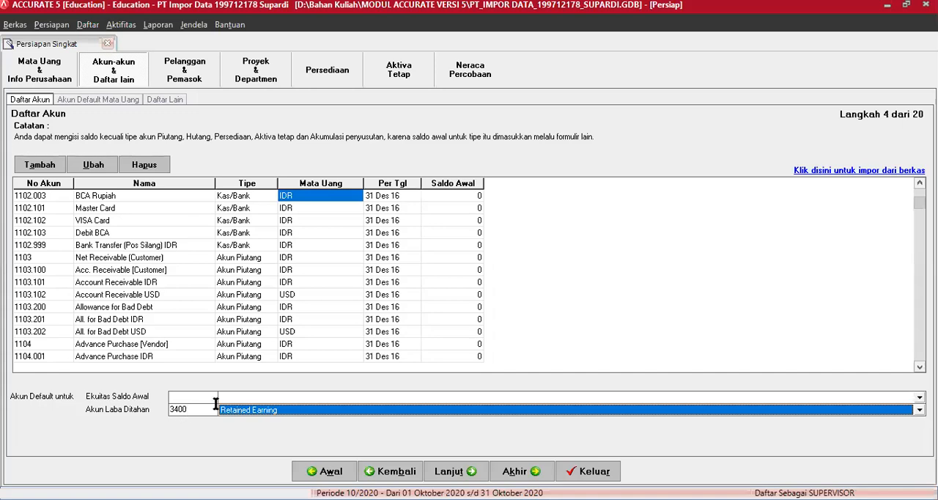
{"action": "left_click", "coordinate": [236, 400]}
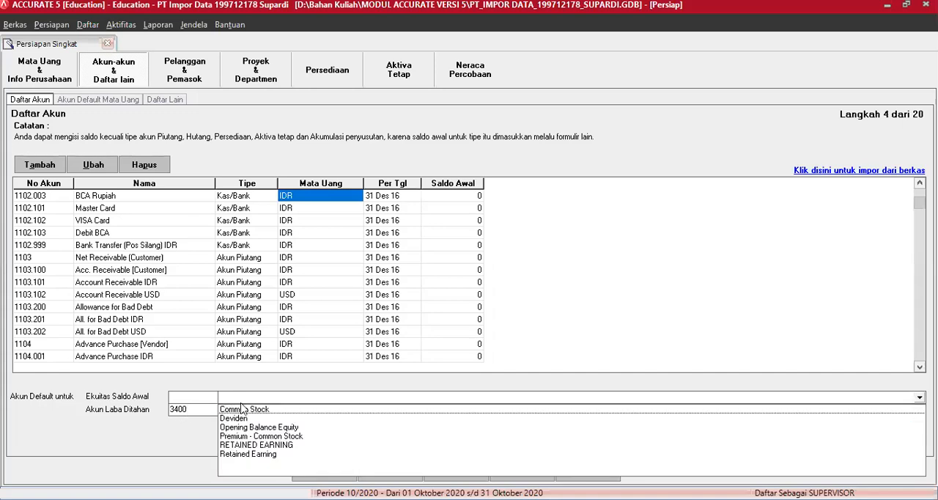
{"action": "left_click", "coordinate": [246, 428]}
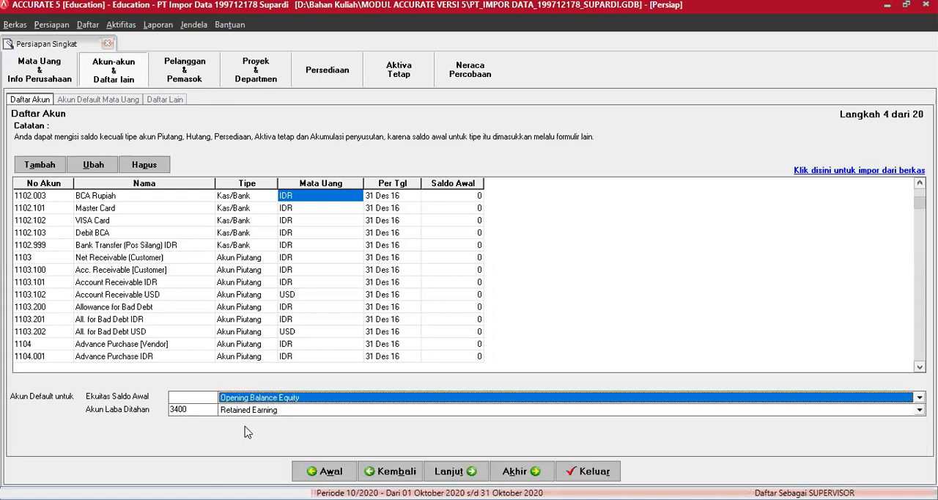
Try to delete account 320001 RETAINED EARNING from the account list
{"action": "left_click", "coordinate": [170, 354]}
{"action": "scroll", "coordinate": [170, 354], "scroll_direction": "down", "scroll_amount": 4}
{"action": "scroll", "coordinate": [171, 357], "scroll_direction": "down", "scroll_amount": 14}
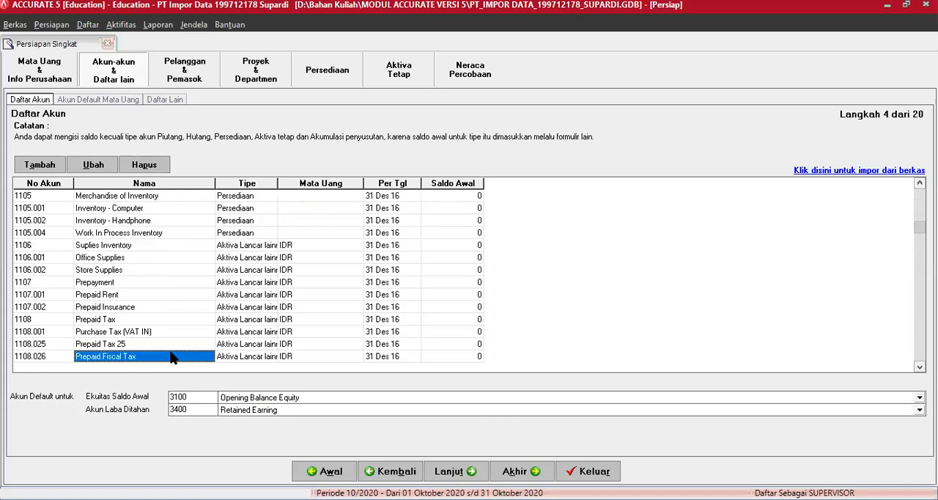
{"action": "scroll", "coordinate": [170, 357], "scroll_direction": "down", "scroll_amount": 14}
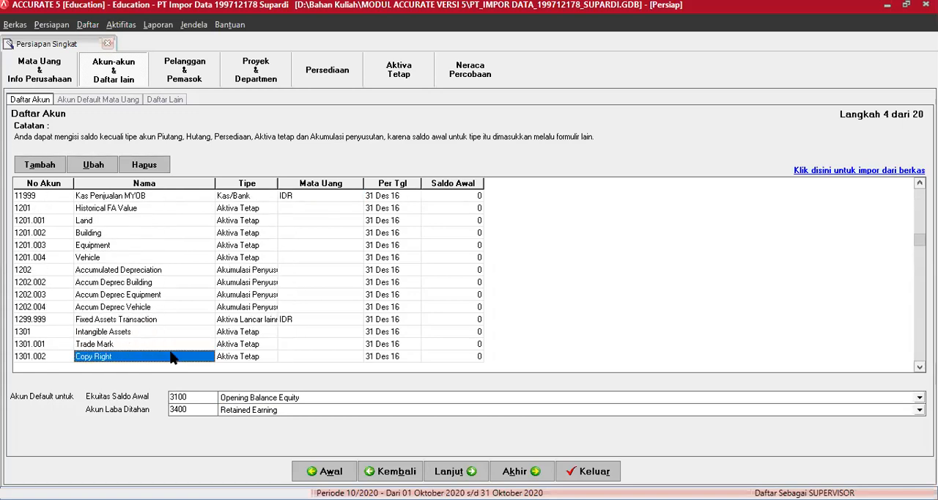
{"action": "scroll", "coordinate": [170, 356], "scroll_direction": "down", "scroll_amount": 10}
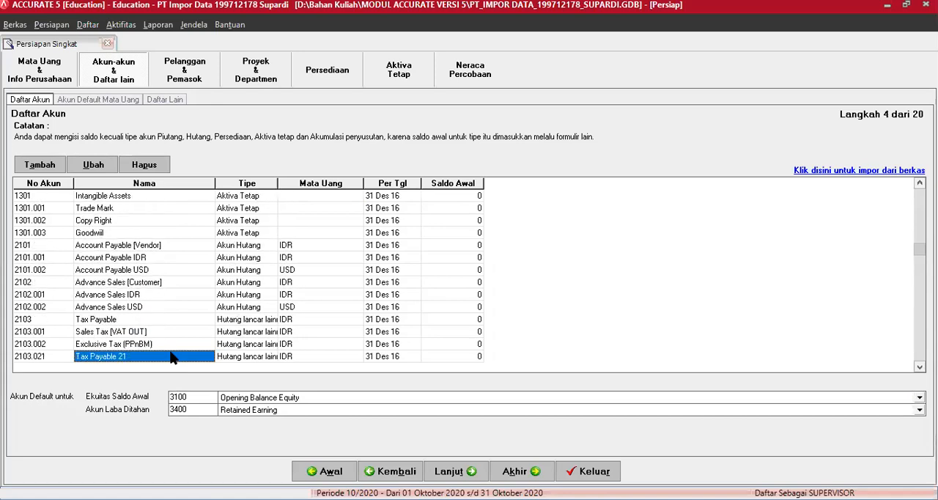
{"action": "scroll", "coordinate": [170, 356], "scroll_direction": "down", "scroll_amount": 4}
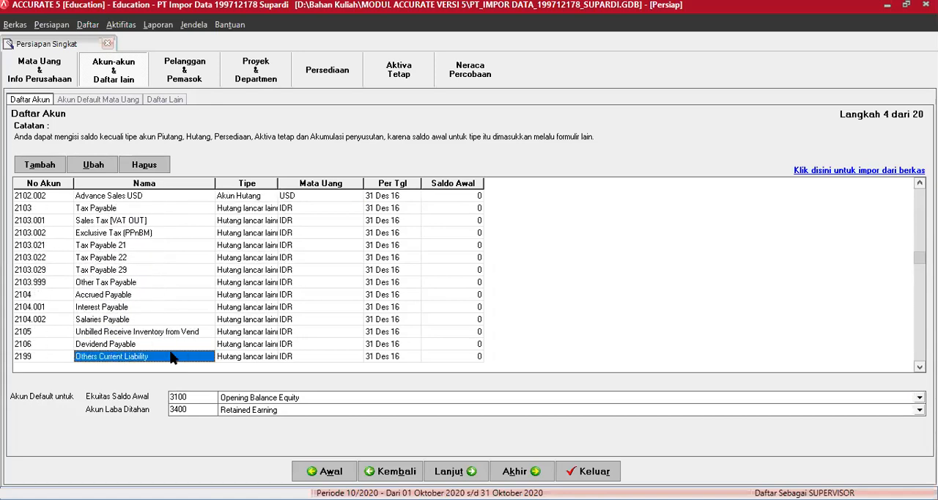
{"action": "scroll", "coordinate": [172, 357], "scroll_direction": "down", "scroll_amount": 8}
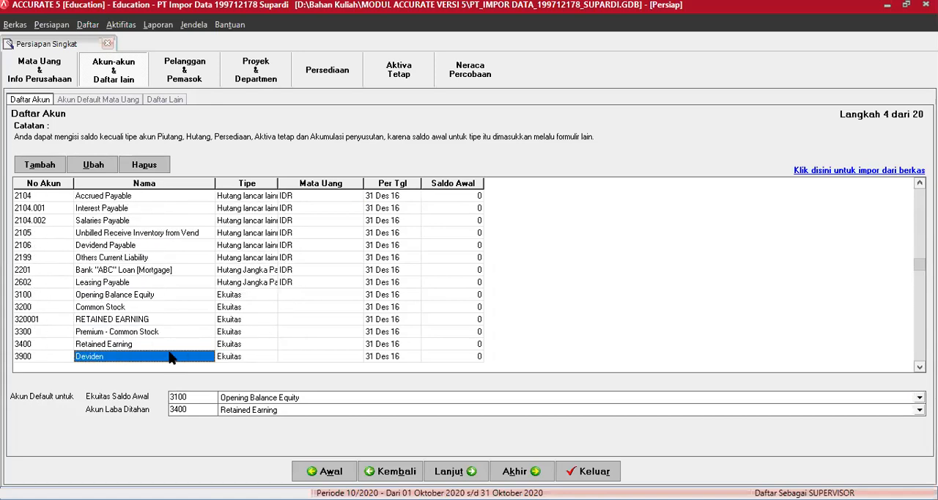
{"action": "left_click", "coordinate": [134, 320]}
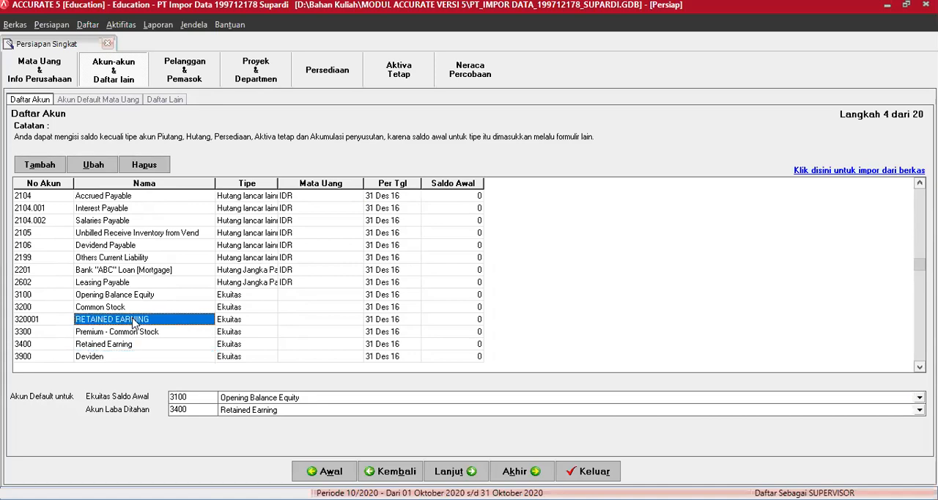
{"action": "right_click", "coordinate": [134, 320]}
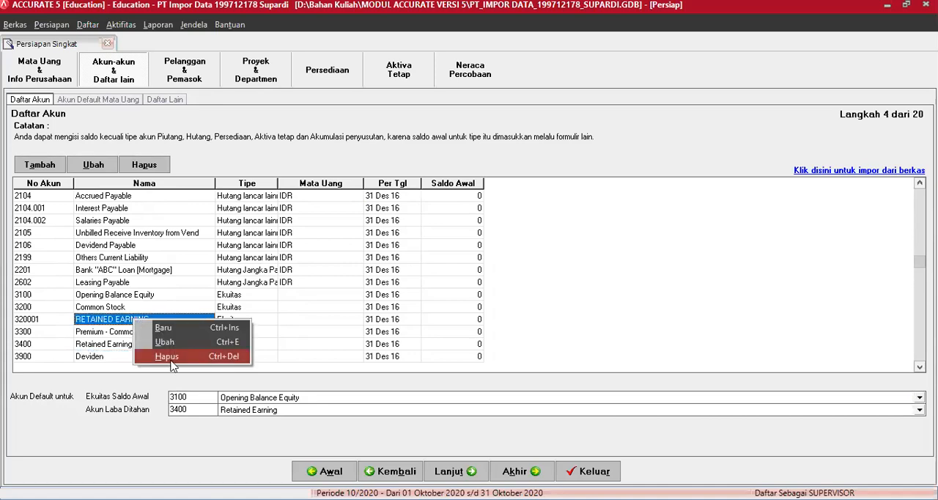
{"action": "key", "text": "Return"}
{"action": "left_click", "coordinate": [447, 299]}
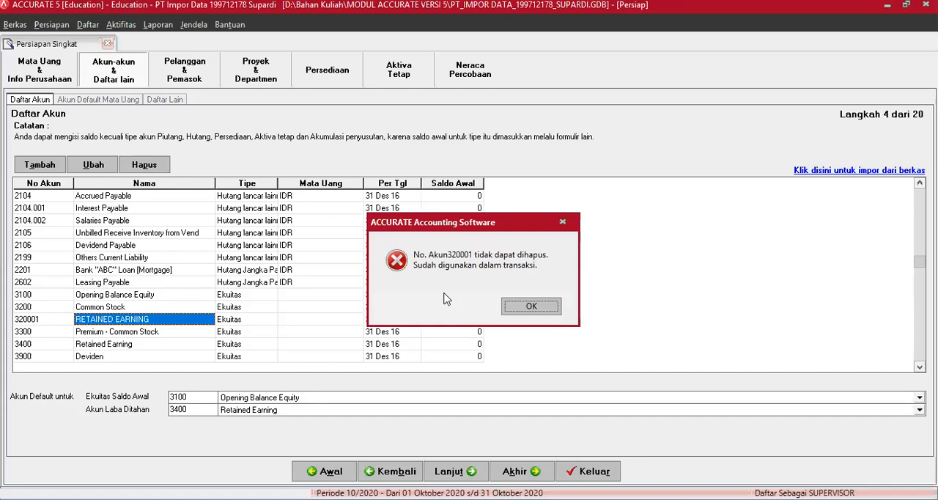
{"action": "left_click", "coordinate": [541, 308]}
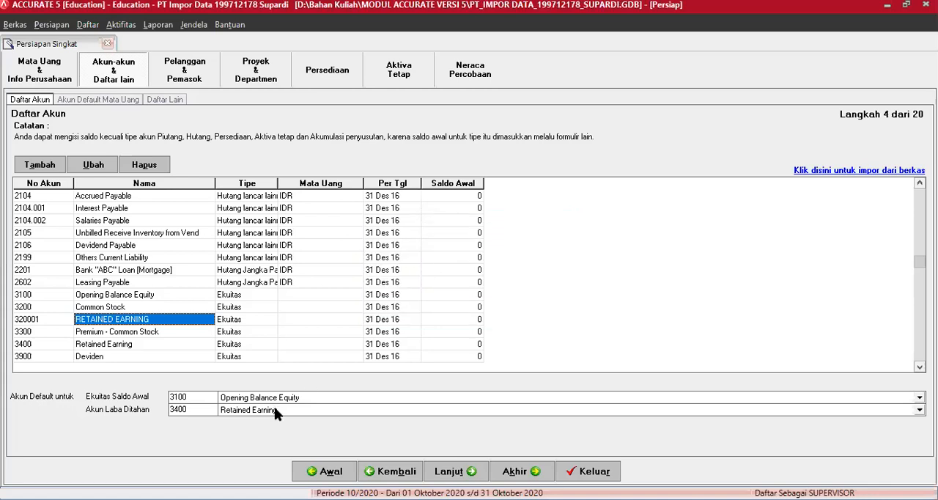
Set the default Akun Laba Ditahan to 320001 RETAINED EARNING and delete account 3400 Retained Earning from the account list
{"action": "left_click", "coordinate": [277, 411]}
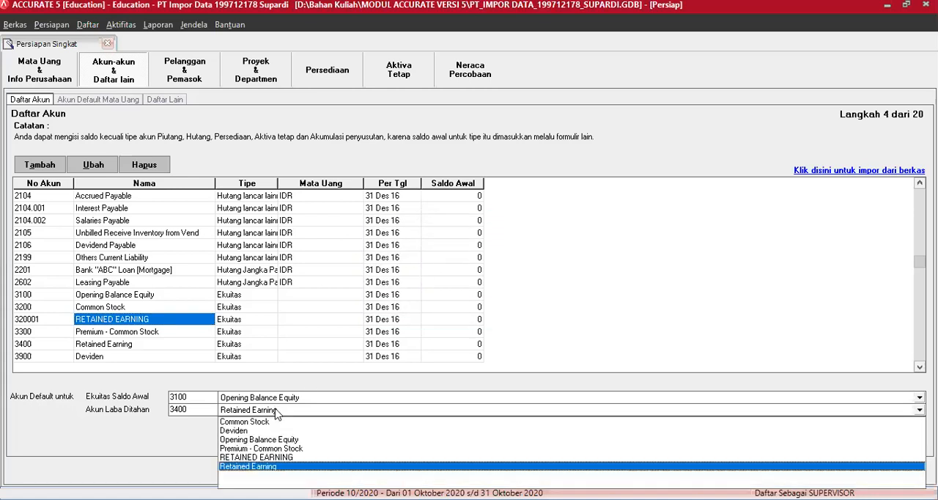
{"action": "left_click", "coordinate": [269, 457]}
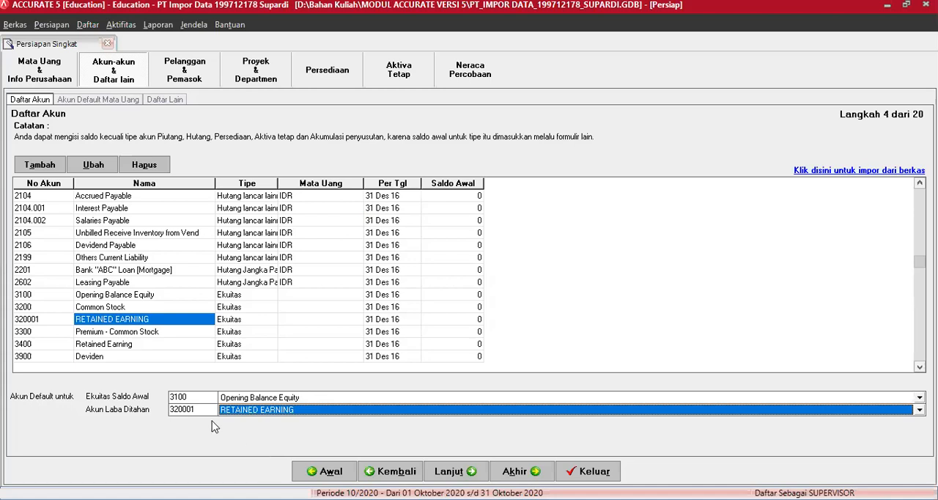
{"action": "left_click", "coordinate": [95, 347]}
{"action": "right_click", "coordinate": [95, 351]}
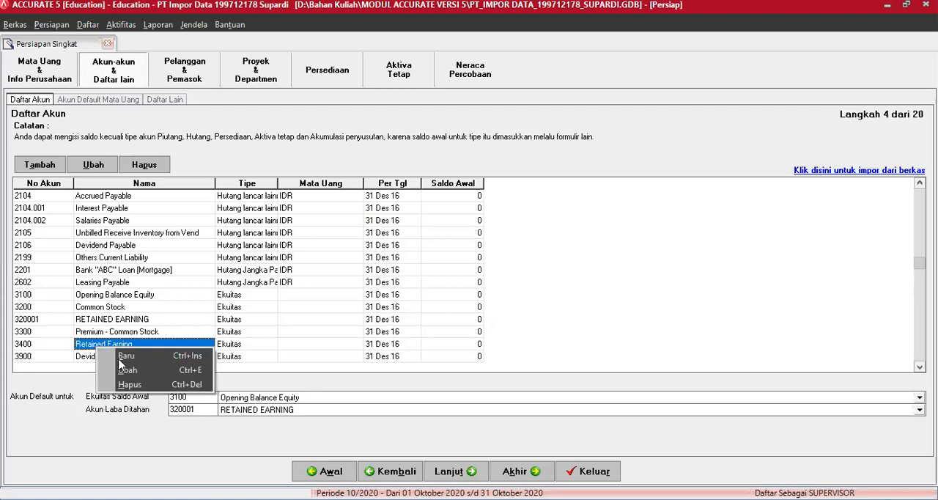
{"action": "left_click", "coordinate": [132, 384]}
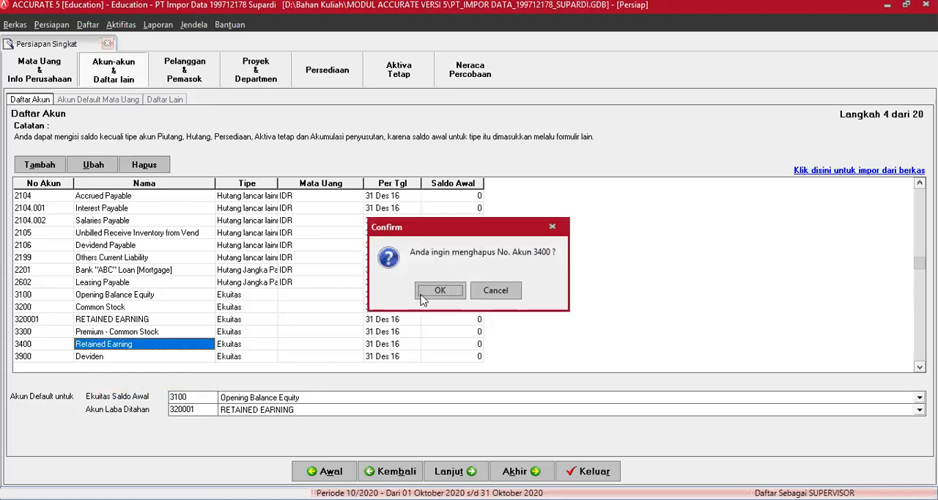
{"action": "left_click", "coordinate": [437, 292]}
Renumber account 320001 as 3400 and rename it Retained Earning
{"action": "left_click", "coordinate": [29, 320]}
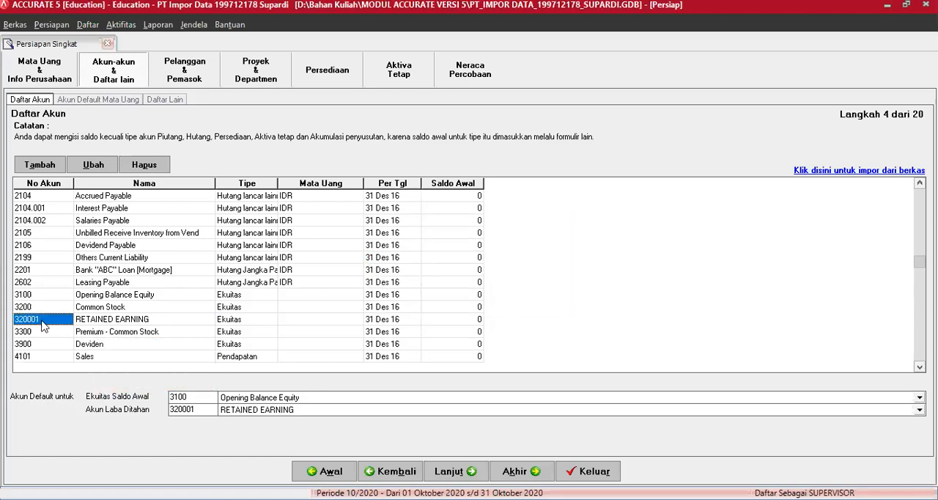
{"action": "type", "text": "3400"}
{"action": "key", "text": "Tab"}
{"action": "type", "text": "Ret"}
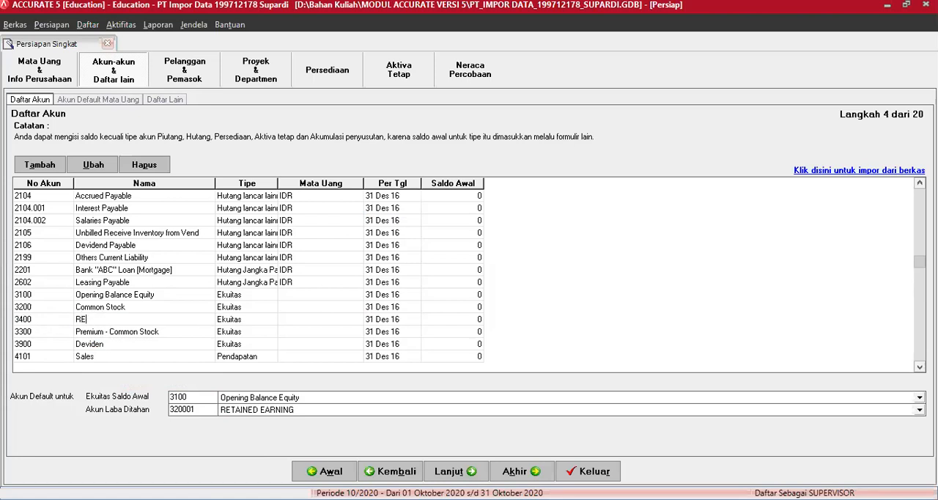
{"action": "type", "text": "ainde"}
{"action": "key", "text": "BackSpace"}
{"action": "key", "text": "BackSpace"}
{"action": "type", "text": "ed Earning"}
{"action": "key", "text": "Tab"}
{"action": "key", "text": "Tab"}
{"action": "key", "text": "Tab"}
{"action": "key", "text": "Tab"}
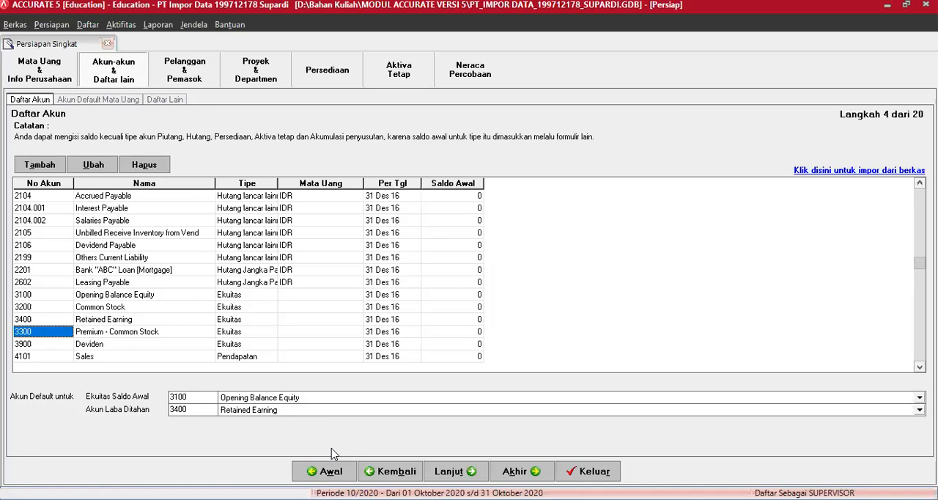
Advance to the currency default accounts and, for IDR, set Akun Hutang to Account Payable IDR and Akun Piutang to Account Receivable IDR
{"action": "key", "text": "alt+l"}
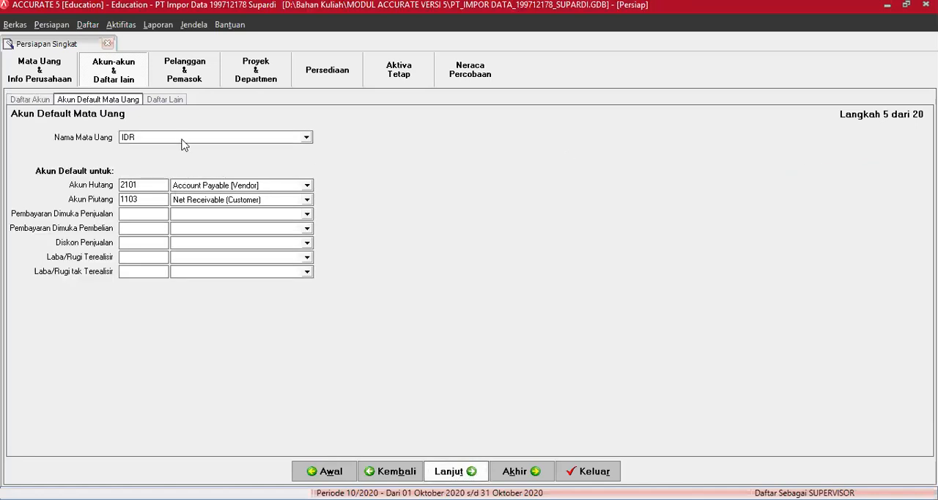
{"action": "left_click", "coordinate": [135, 139]}
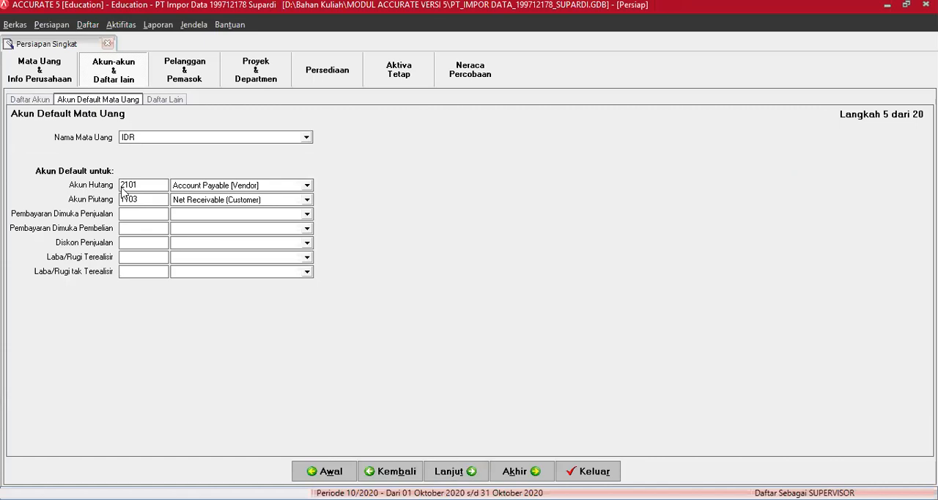
{"action": "left_click", "coordinate": [307, 186]}
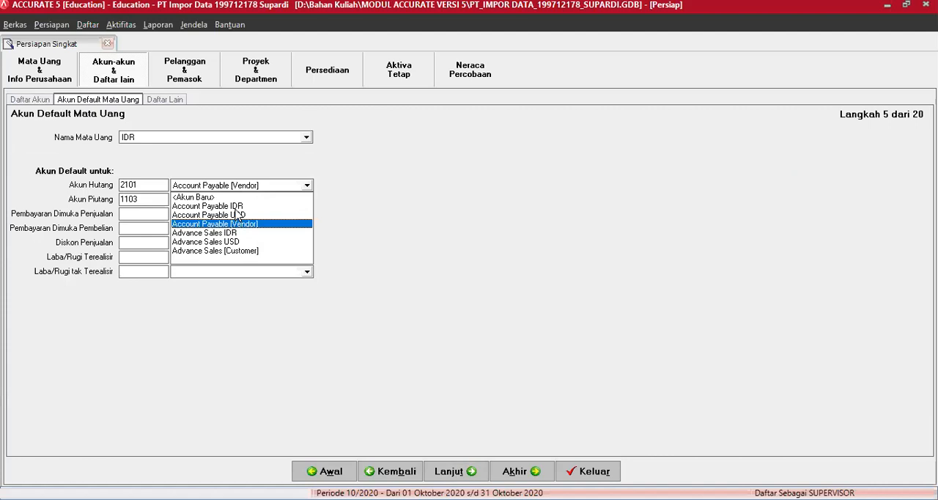
{"action": "left_click", "coordinate": [237, 207]}
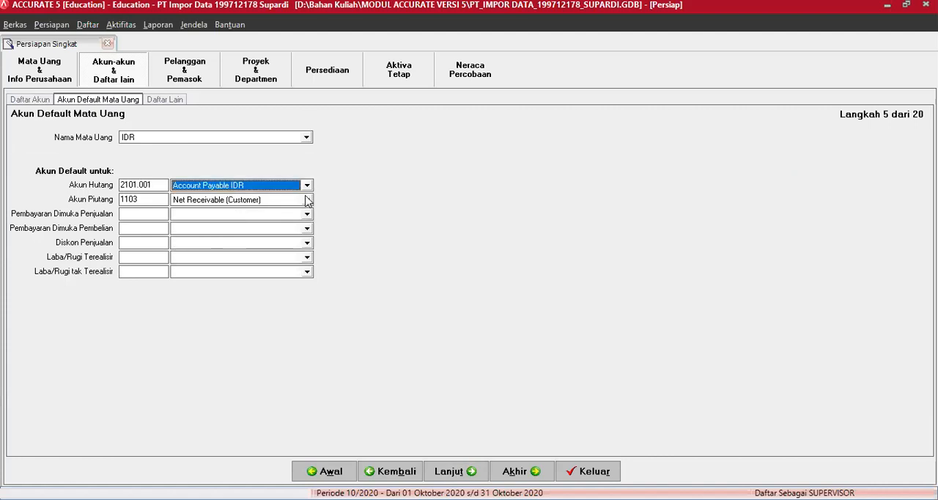
{"action": "left_click", "coordinate": [308, 200]}
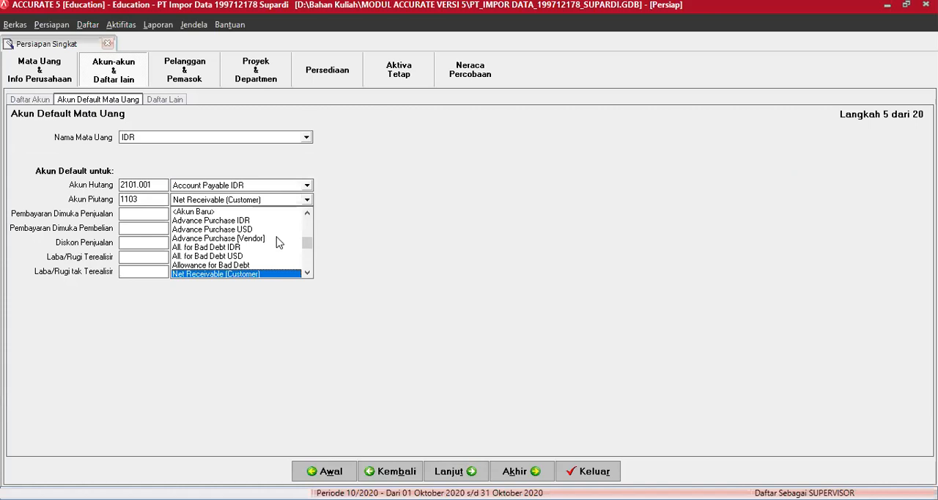
{"action": "left_click", "coordinate": [307, 273]}
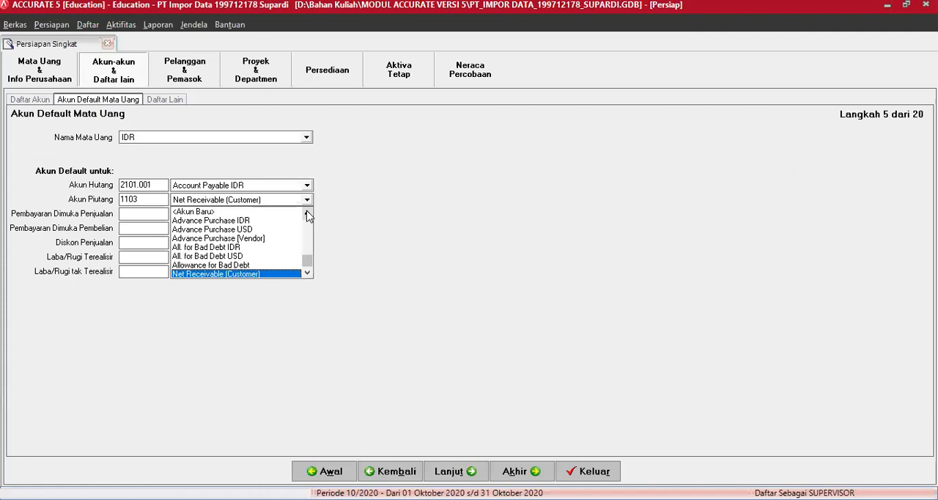
{"action": "scroll", "coordinate": [253, 232], "scroll_direction": "up", "scroll_amount": 1}
{"action": "left_click", "coordinate": [253, 227]}
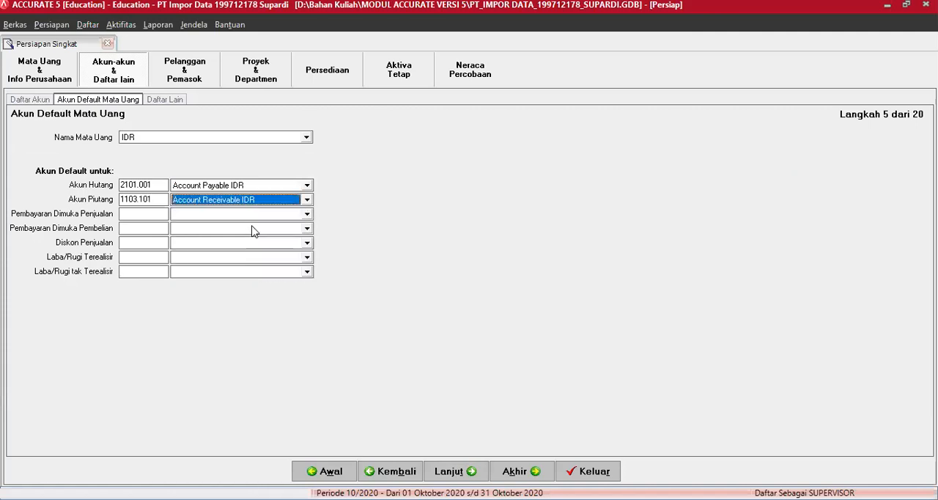
Set IDR's default Pembayaran Dimuka Penjualan to Advance Sales IDR and Pembayaran Dimuka Pembelian to Advance Purchase IDR
{"action": "left_click", "coordinate": [308, 214]}
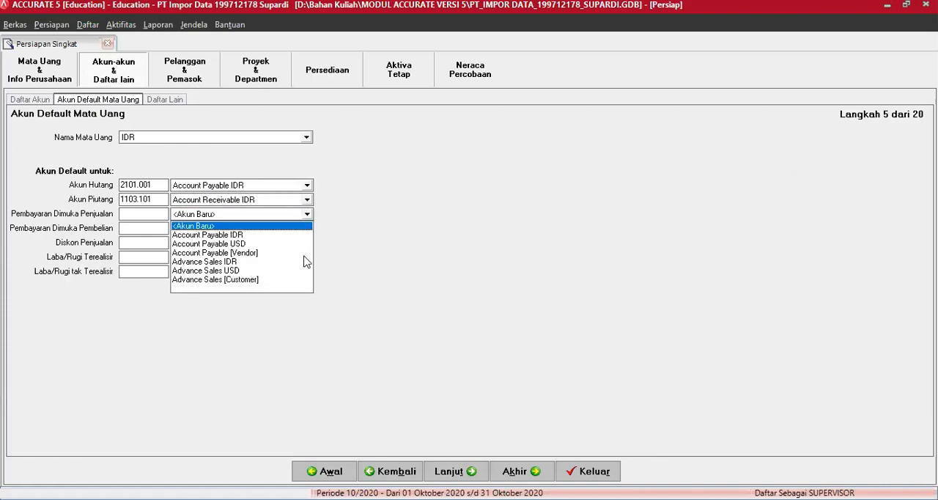
{"action": "left_click", "coordinate": [241, 261]}
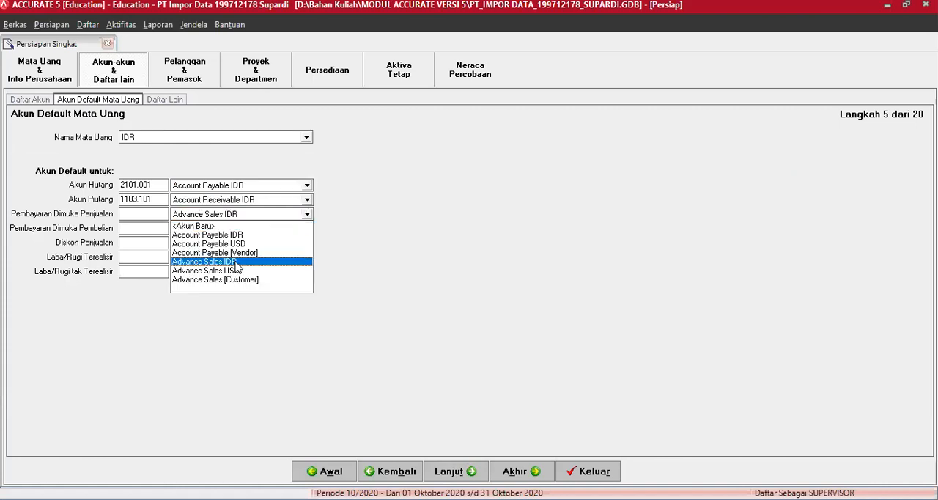
{"action": "left_click", "coordinate": [306, 229]}
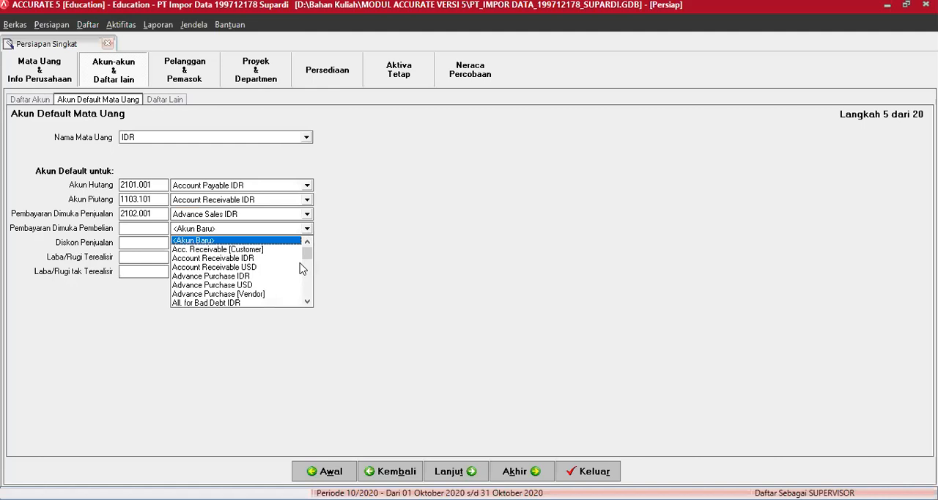
{"action": "left_click", "coordinate": [249, 277]}
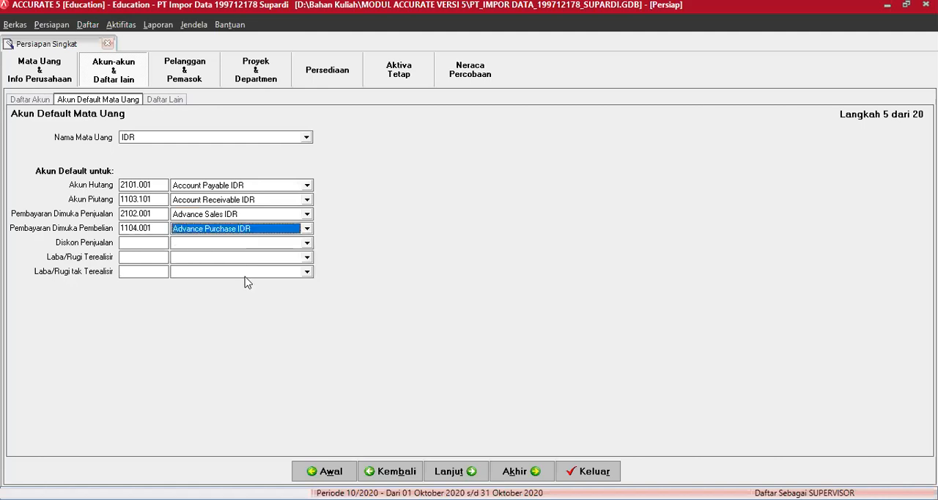
Set IDR's default Diskon Penjualan account to Invoice Sales Discount IDR
{"action": "left_click", "coordinate": [308, 244]}
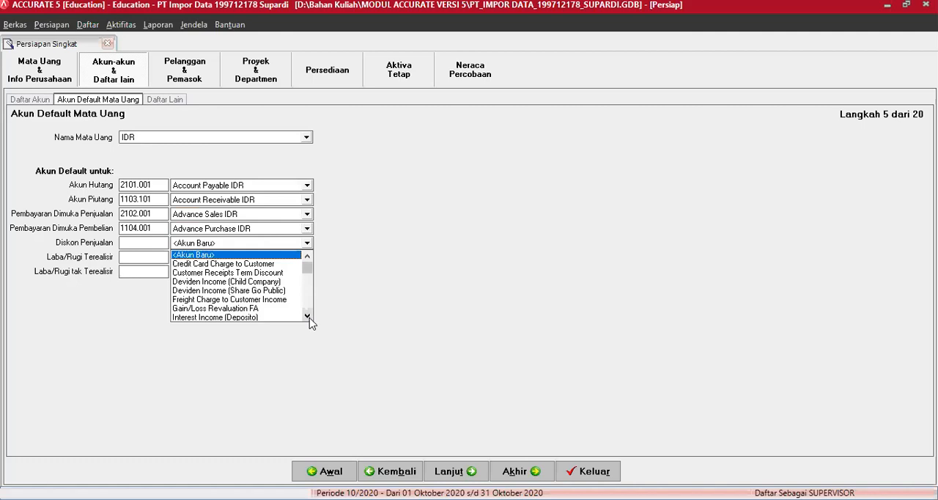
{"action": "left_click", "coordinate": [307, 317]}
{"action": "left_click", "coordinate": [307, 316]}
{"action": "left_click", "coordinate": [307, 317]}
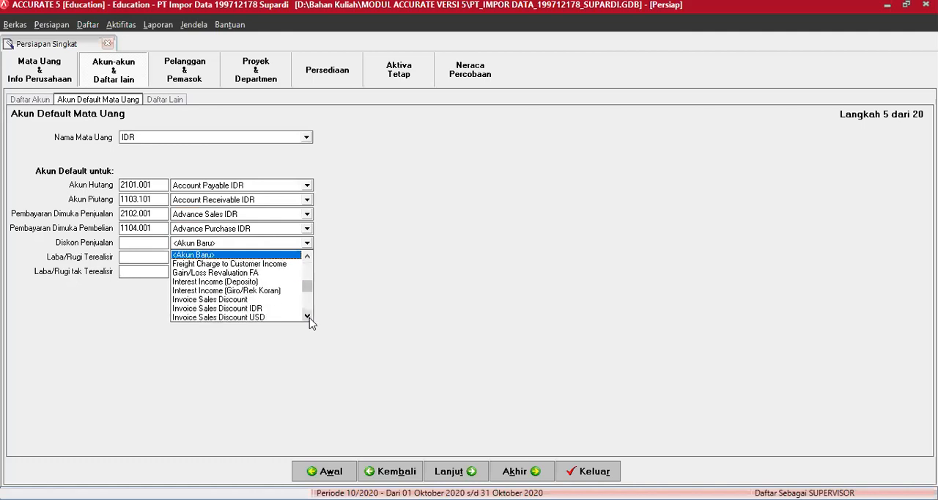
{"action": "left_click", "coordinate": [308, 317]}
{"action": "left_click", "coordinate": [254, 299]}
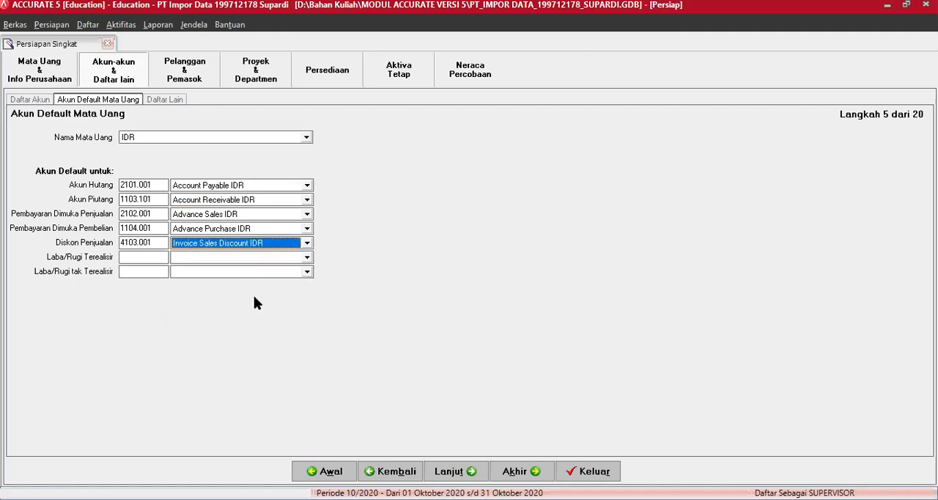
Set IDR's default Laba/Rugi Terealisir account to Realize Gain (Loss) IDR
{"action": "left_click", "coordinate": [307, 258]}
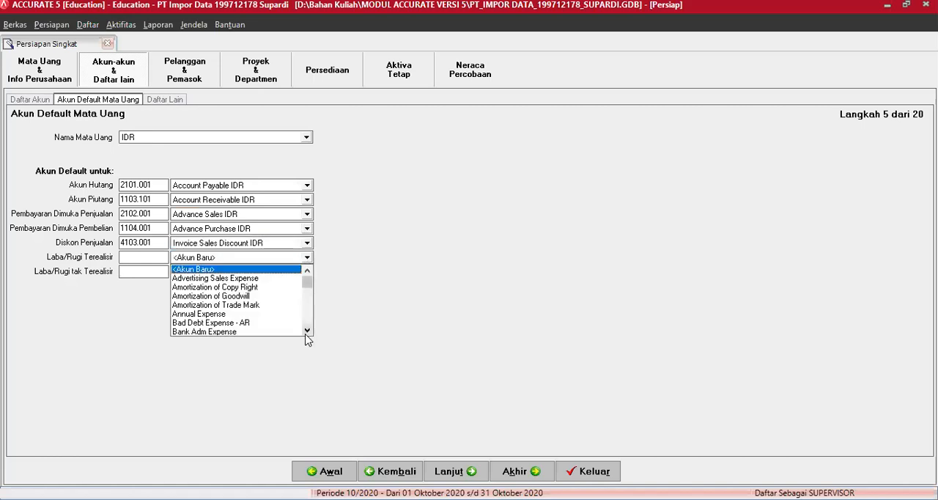
{"action": "left_click", "coordinate": [307, 332]}
{"action": "left_click", "coordinate": [307, 332]}
{"action": "left_click", "coordinate": [307, 332]}
{"action": "left_click", "coordinate": [307, 332]}
{"action": "left_click", "coordinate": [307, 332]}
{"action": "double_click", "coordinate": [307, 332]}
{"action": "double_click", "coordinate": [307, 332]}
{"action": "left_click", "coordinate": [307, 332]}
{"action": "double_click", "coordinate": [307, 332]}
{"action": "double_click", "coordinate": [307, 332]}
{"action": "left_click", "coordinate": [307, 332]}
{"action": "double_click", "coordinate": [307, 332]}
{"action": "double_click", "coordinate": [307, 332]}
{"action": "left_click", "coordinate": [307, 332]}
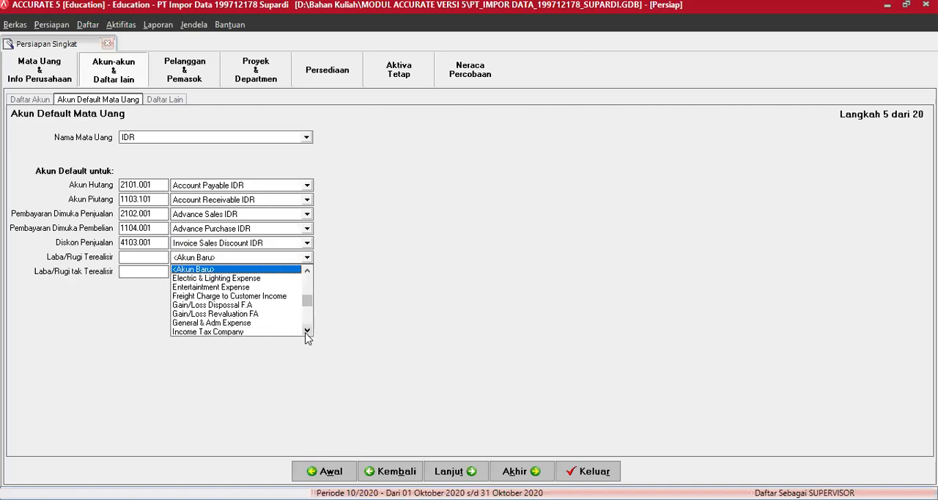
{"action": "double_click", "coordinate": [308, 332]}
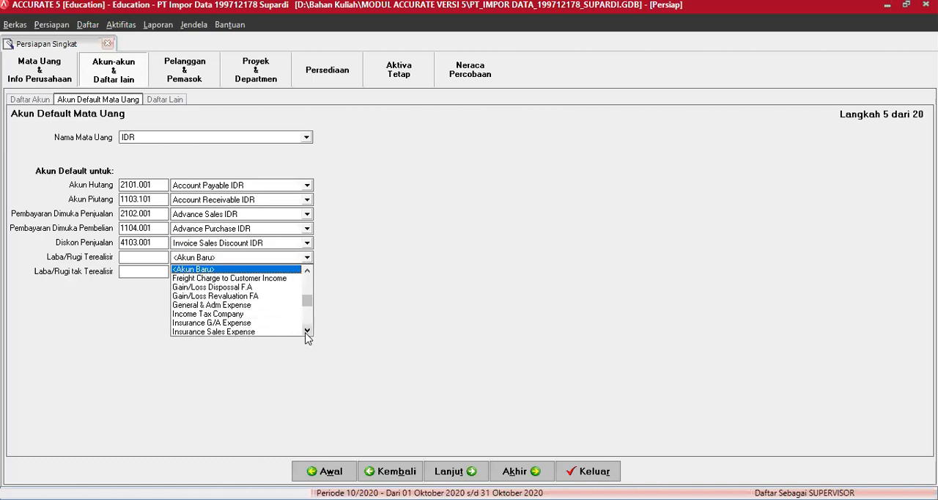
{"action": "double_click", "coordinate": [307, 332]}
{"action": "double_click", "coordinate": [307, 332]}
{"action": "left_click", "coordinate": [308, 332]}
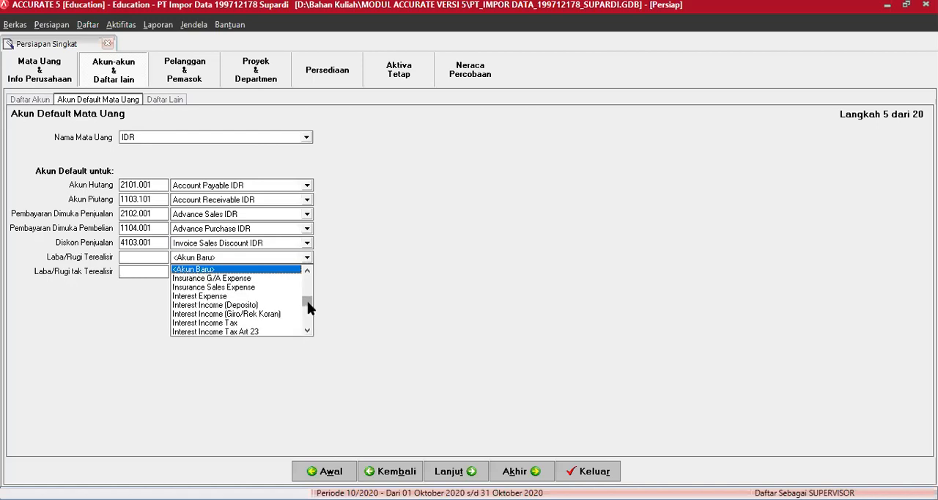
{"action": "scroll", "coordinate": [312, 289], "scroll_direction": "down", "scroll_amount": 10}
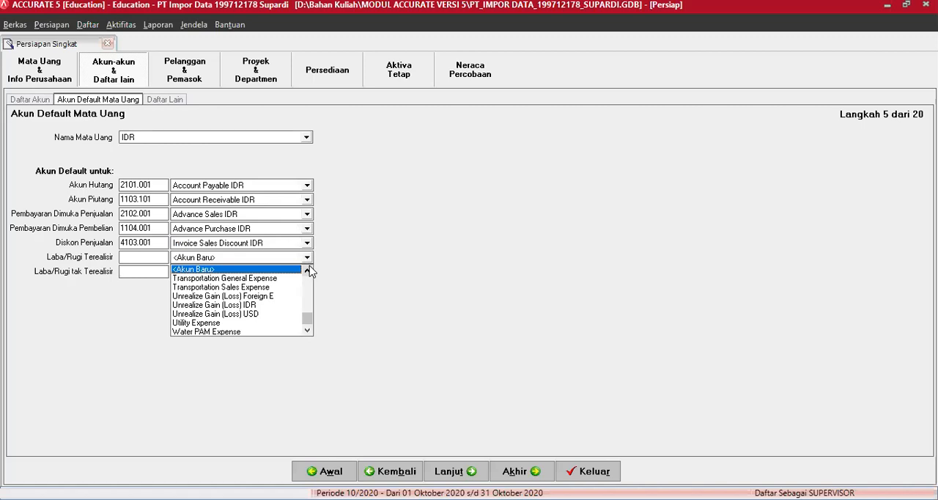
{"action": "triple_click", "coordinate": [308, 271]}
{"action": "double_click", "coordinate": [308, 271]}
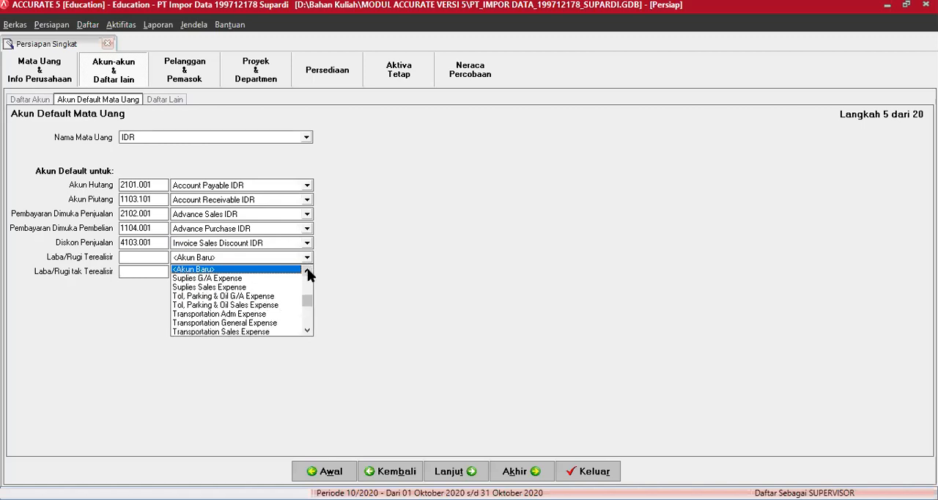
{"action": "left_click", "coordinate": [307, 270]}
{"action": "left_click", "coordinate": [307, 270]}
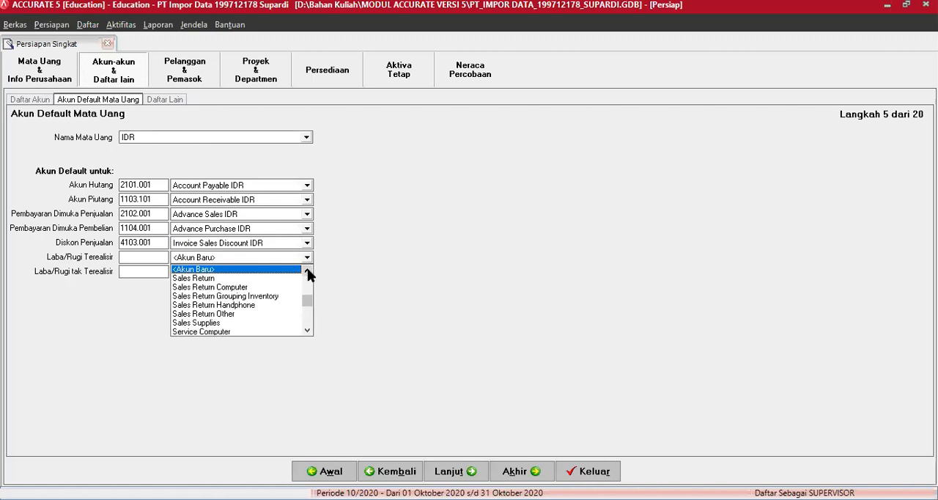
{"action": "left_click", "coordinate": [308, 271]}
{"action": "left_click", "coordinate": [308, 270]}
{"action": "left_click", "coordinate": [308, 271]}
{"action": "left_click", "coordinate": [308, 271]}
{"action": "left_click", "coordinate": [308, 270]}
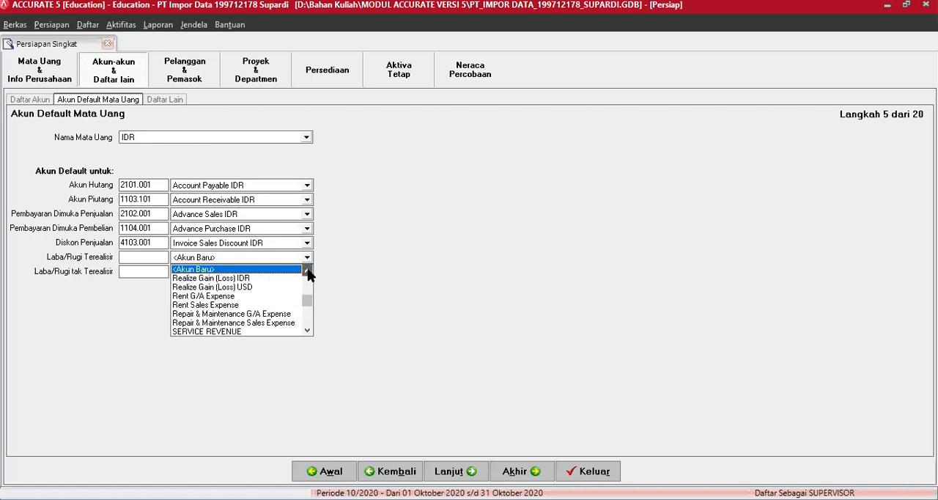
{"action": "left_click", "coordinate": [308, 270]}
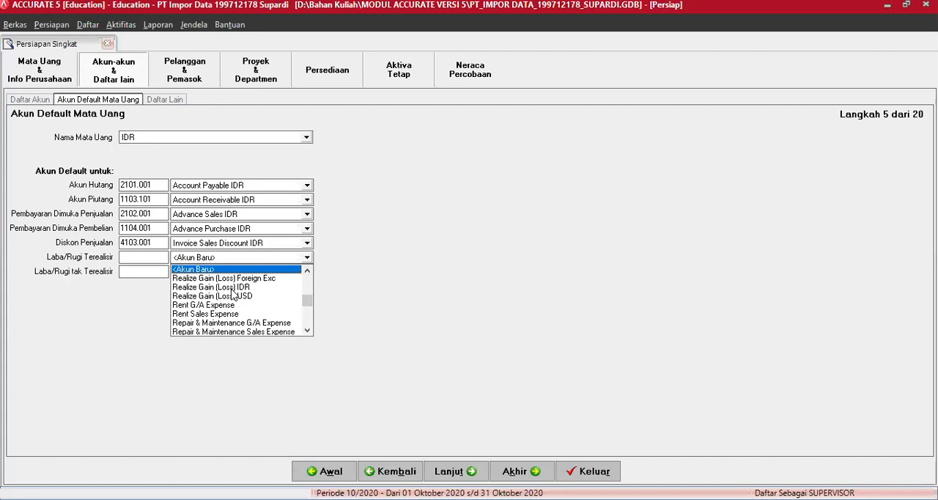
{"action": "left_click", "coordinate": [231, 288]}
Set IDR's default Laba/Rugi tak Terealisir account to Unrealize Gain (Loss) IDR
{"action": "left_click", "coordinate": [307, 272]}
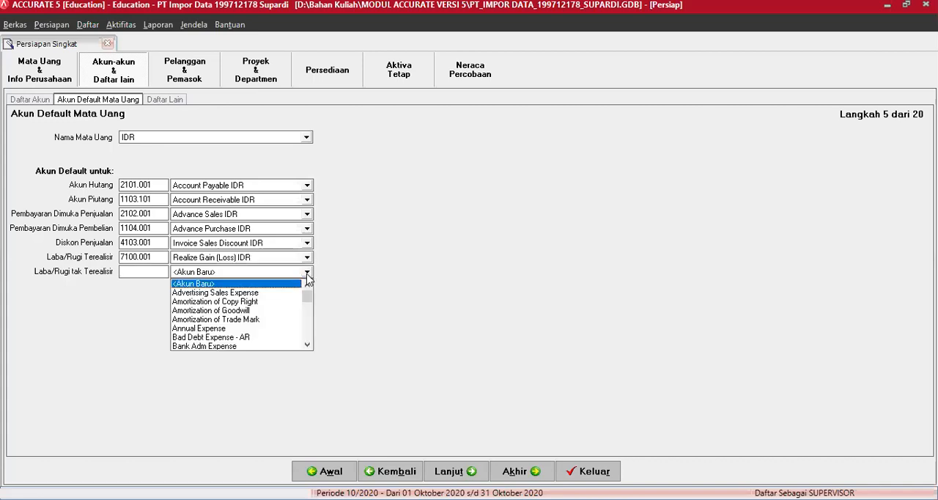
{"action": "left_click_drag", "start_coordinate": [307, 295], "coordinate": [307, 351]}
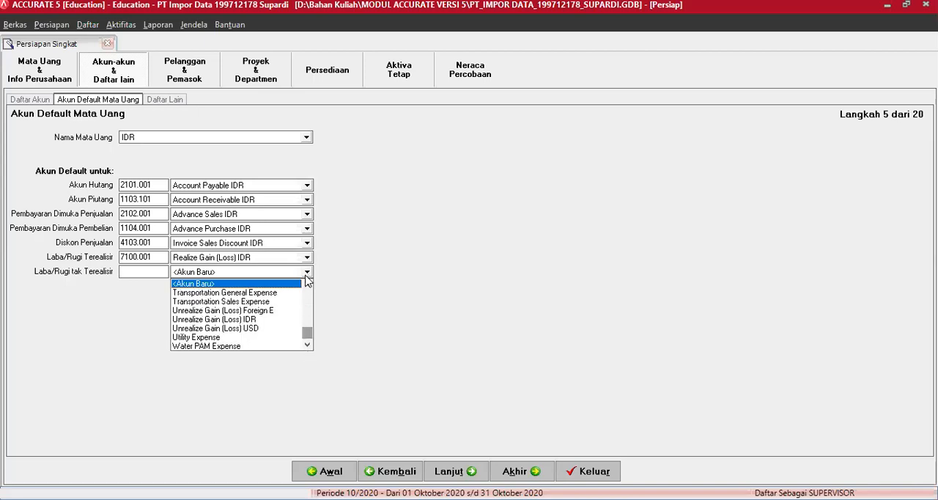
{"action": "left_click", "coordinate": [244, 319]}
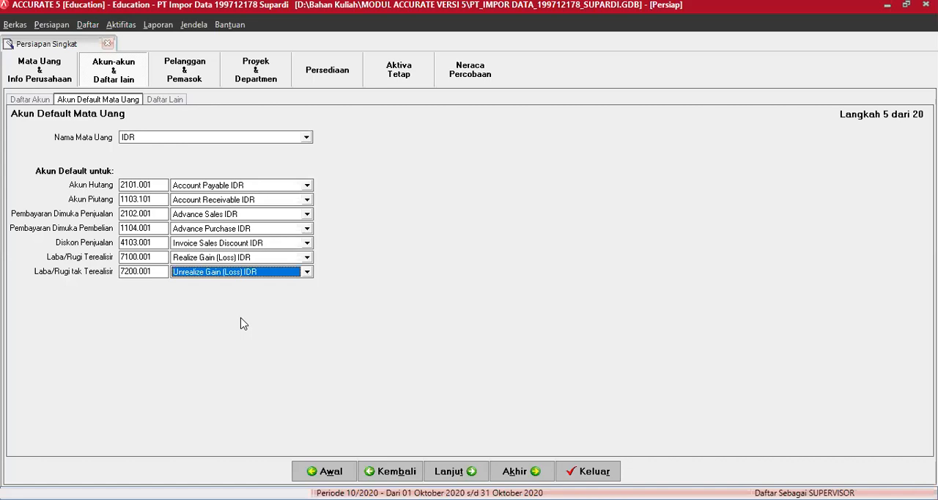
For USD, set Pembayaran Dimuka Penjualan to Advance Sales USD and Pembayaran Dimuka Pembelian to Advance Purchase USD
{"action": "left_click", "coordinate": [307, 138]}
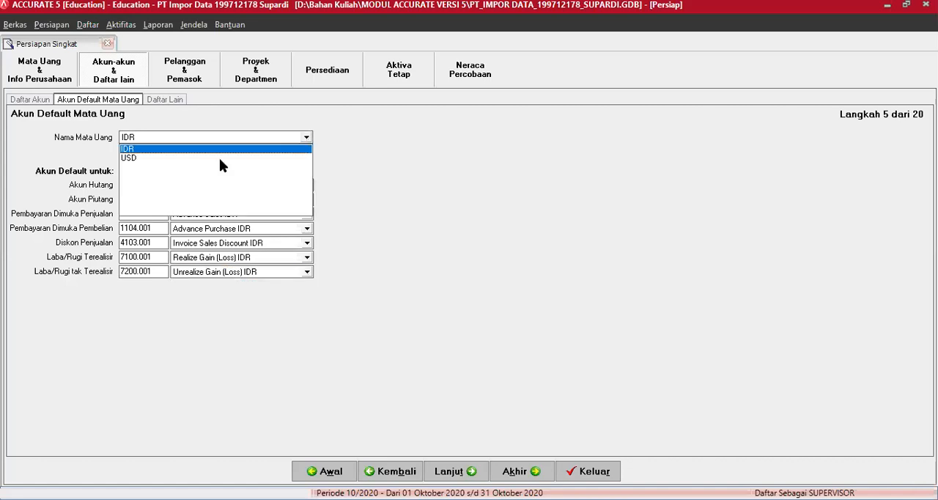
{"action": "left_click", "coordinate": [130, 159]}
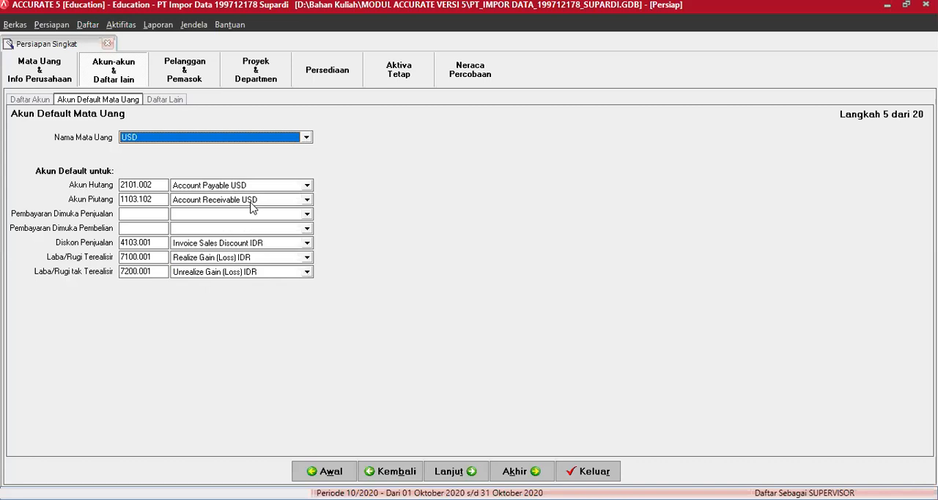
{"action": "left_click", "coordinate": [307, 214]}
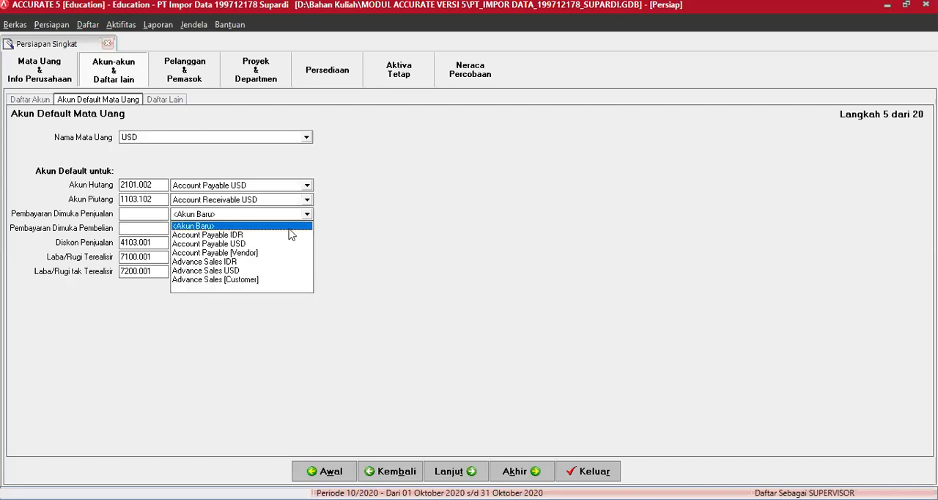
{"action": "left_click", "coordinate": [236, 272]}
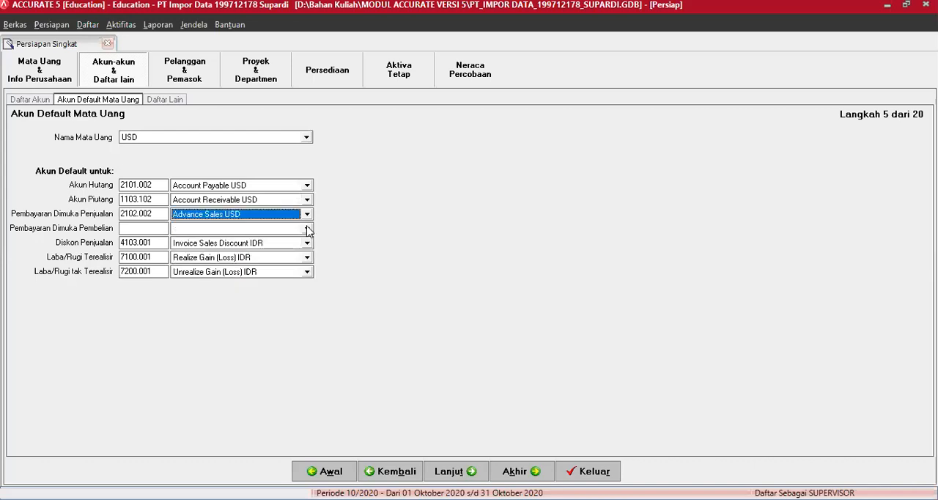
{"action": "left_click", "coordinate": [307, 228]}
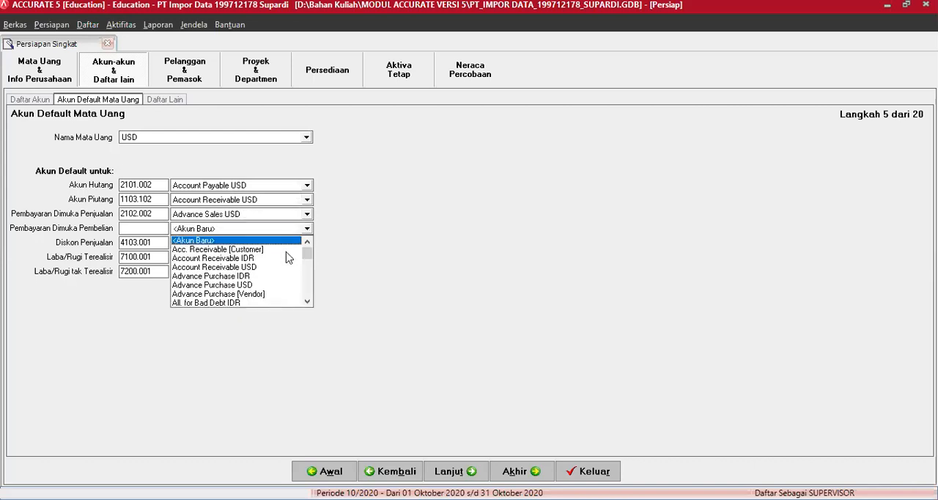
{"action": "left_click", "coordinate": [251, 285]}
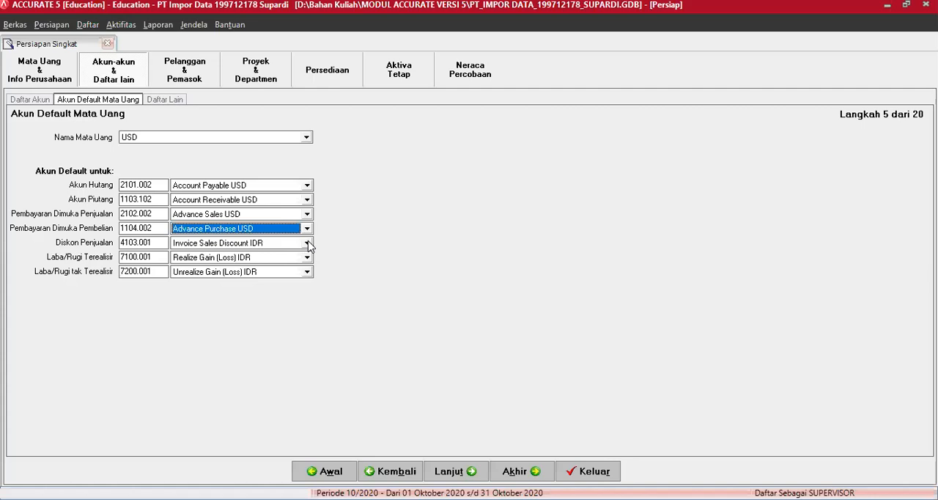
Set USD's default Diskon Penjualan to Invoice Sales Discount USD and Laba/Rugi Terealisir to Realize Gain (Loss) USD
{"action": "left_click", "coordinate": [308, 243]}
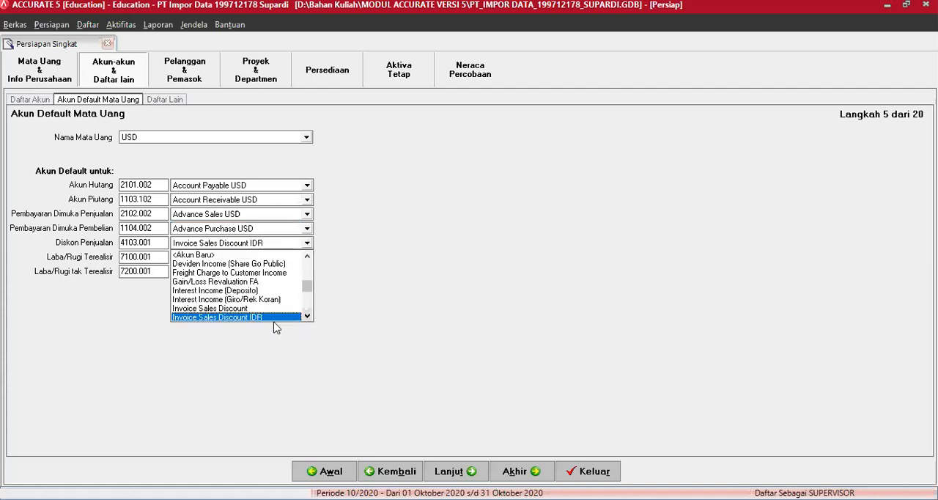
{"action": "scroll", "coordinate": [272, 322], "scroll_direction": "down", "scroll_amount": 1}
{"action": "left_click", "coordinate": [271, 317]}
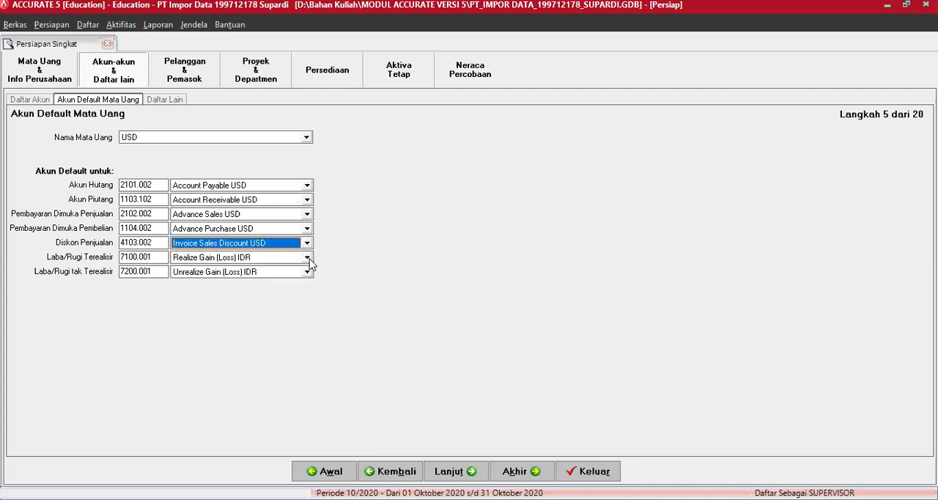
{"action": "left_click", "coordinate": [307, 257]}
{"action": "left_click", "coordinate": [307, 331]}
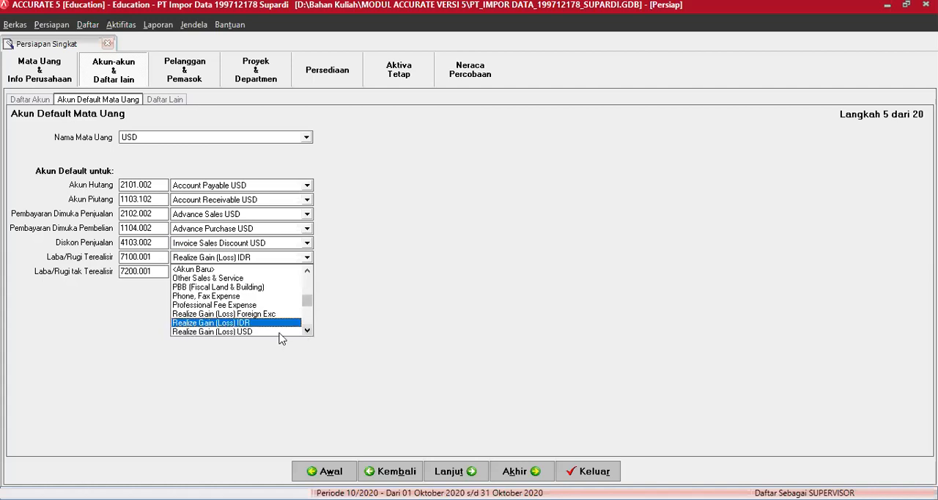
{"action": "left_click", "coordinate": [280, 331]}
Set USD's default Laba/Rugi tak Terealisir to Unrealize Gain (Loss) USD and advance to the Daftar Lain step
{"action": "left_click", "coordinate": [307, 271]}
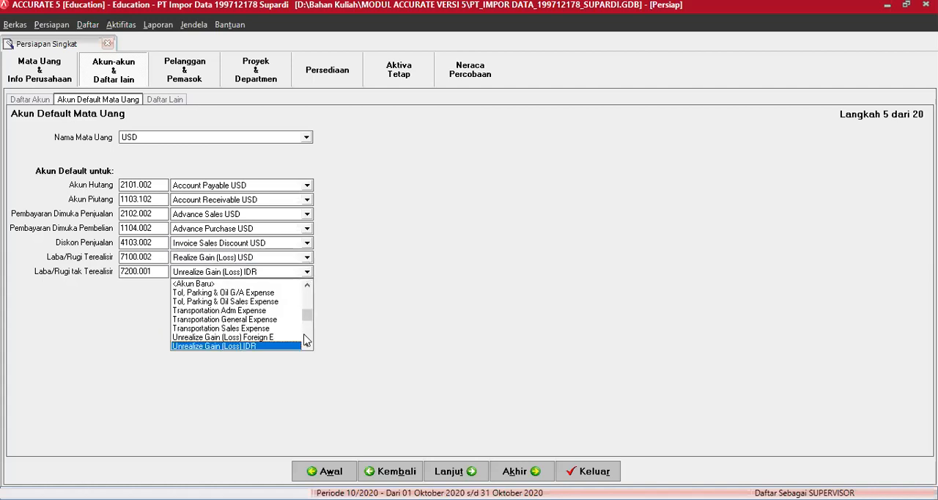
{"action": "left_click", "coordinate": [307, 345]}
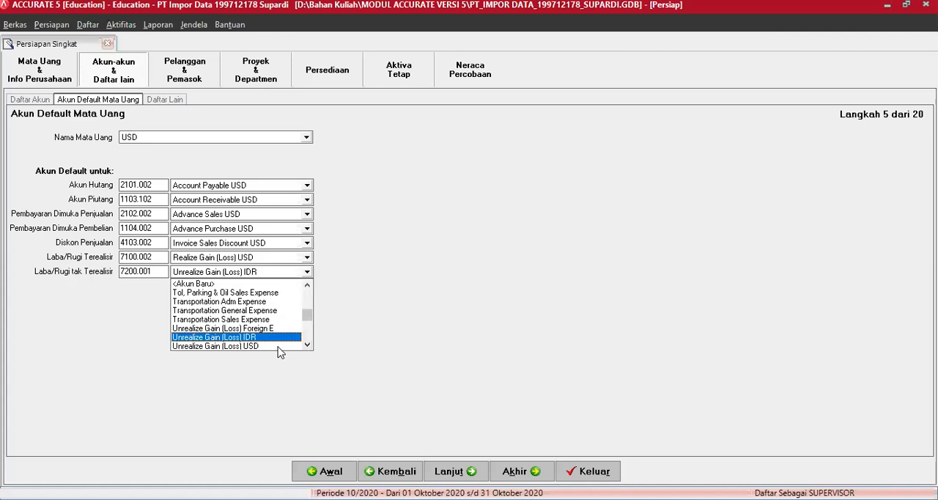
{"action": "left_click", "coordinate": [277, 346]}
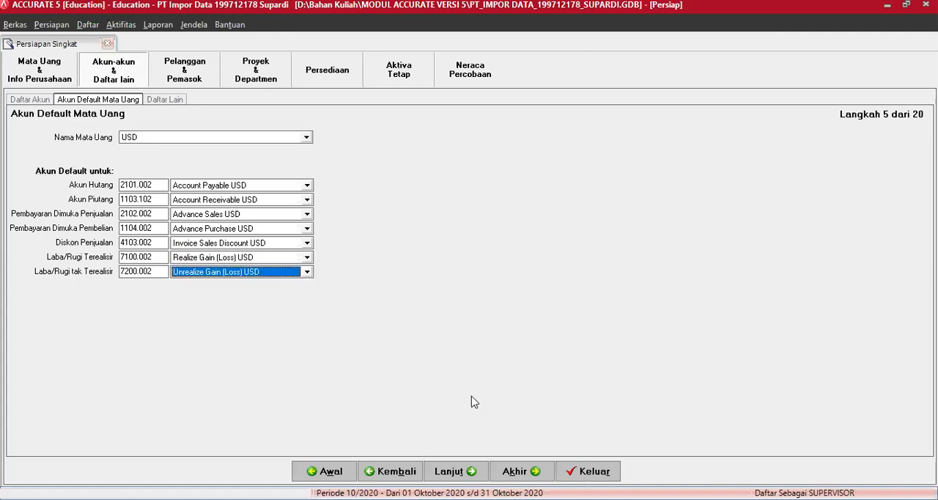
{"action": "left_click", "coordinate": [454, 471]}
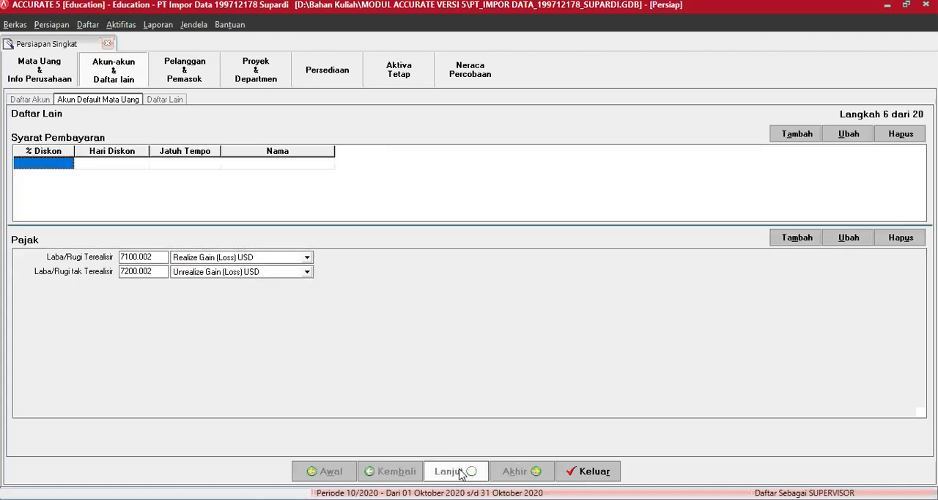
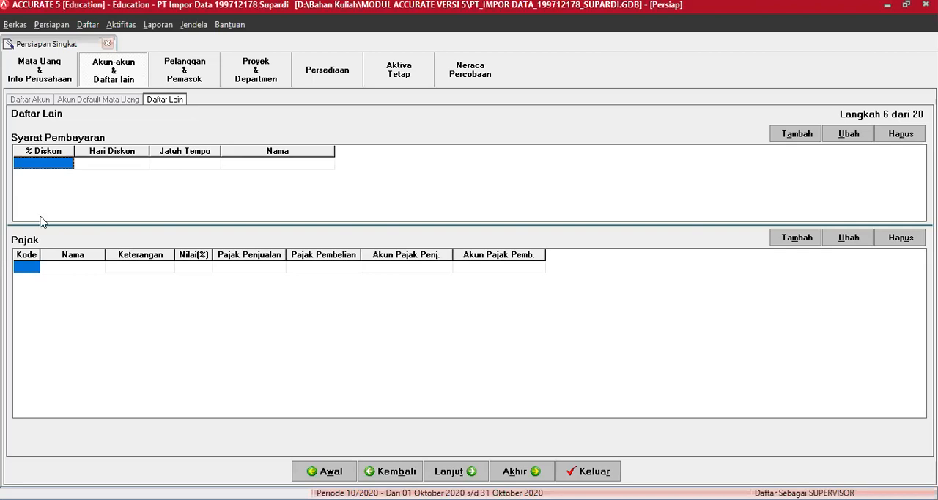
Add a Syarat Pembayaran entry with a 2% discount, 10 discount days and a due period of 30 days
{"action": "type", "text": "2"}
{"action": "key", "text": "Tab"}
{"action": "type", "text": "10"}
{"action": "key", "text": "Tab"}
{"action": "type", "text": "30"}
{"action": "key", "text": "Tab"}
Add a second payment term with a 2% discount, 10 discount days and a due period of 60 days
{"action": "key", "text": "Tab"}
{"action": "type", "text": "2"}
{"action": "key", "text": "Tab"}
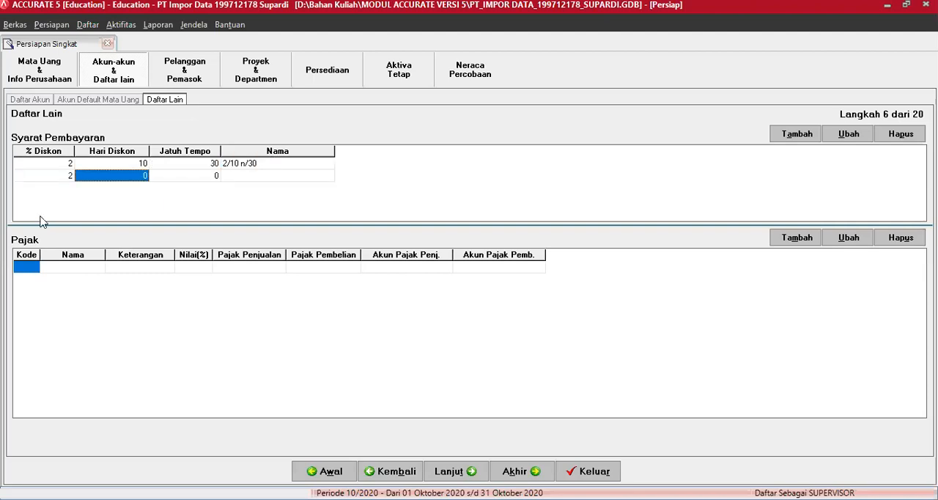
{"action": "type", "text": "10"}
{"action": "key", "text": "Tab"}
{"action": "type", "text": "60"}
{"action": "key", "text": "Tab"}
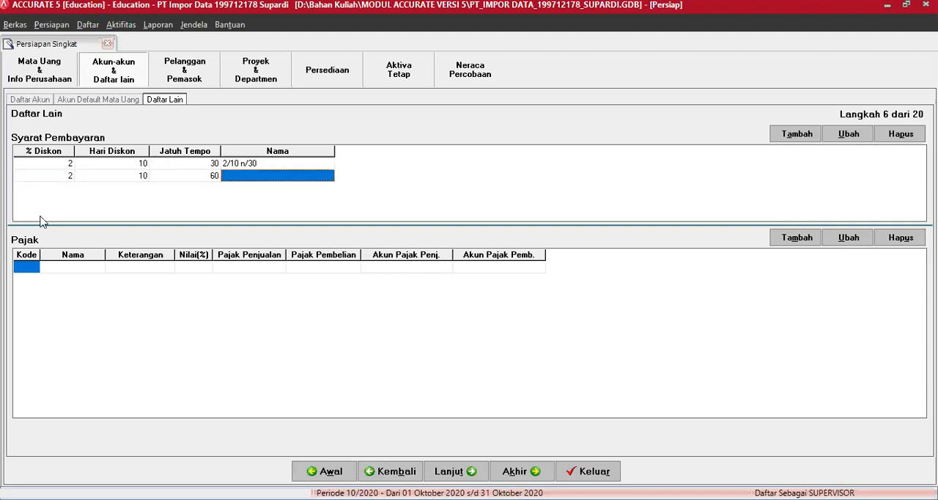
{"action": "key", "text": "Tab"}
{"action": "key", "text": "Tab"}
{"action": "key", "text": "Tab"}
{"action": "key", "text": "Tab"}
Add a payment term without discount and with a due period of 30 days
{"action": "key", "text": "Tab"}
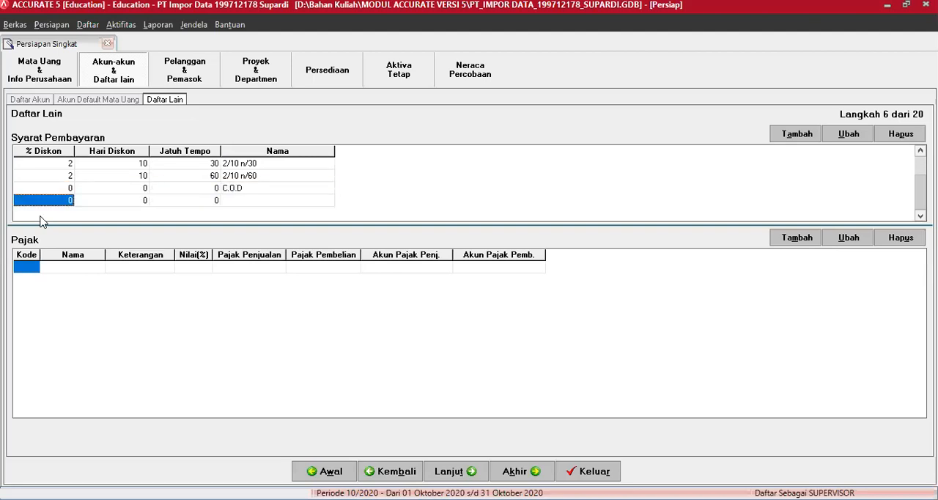
{"action": "key", "text": "Tab"}
{"action": "key", "text": "Tab"}
{"action": "type", "text": "30"}
{"action": "key", "text": "Tab"}
{"action": "key", "text": "Tab"}
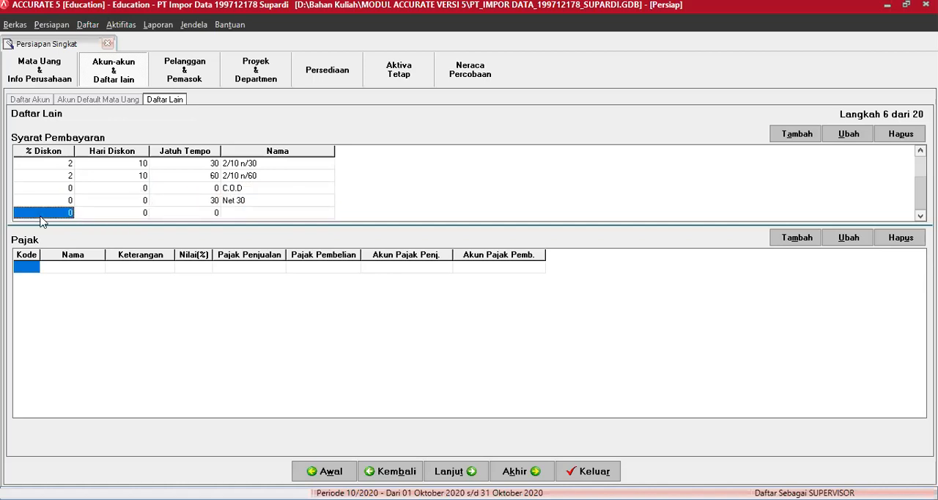
Start the first Pajak entry with code B and the name PPN BM 15
{"action": "left_click", "coordinate": [30, 269]}
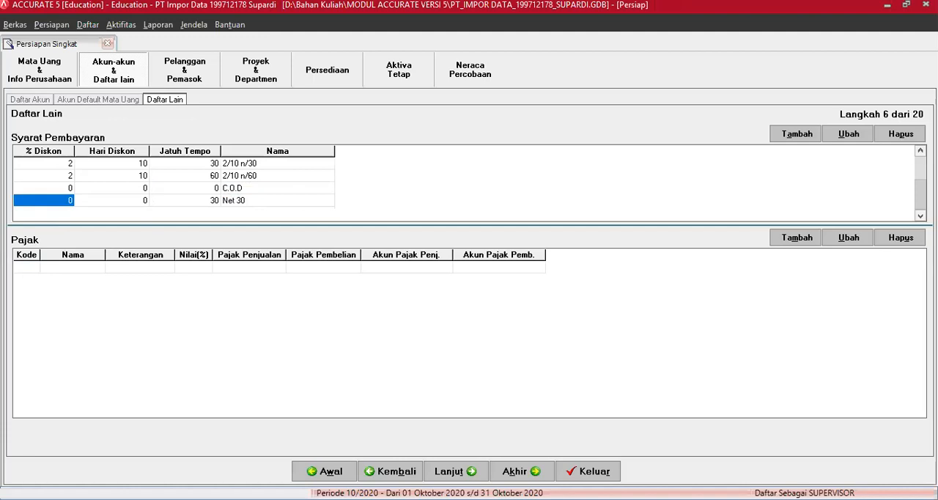
{"action": "type", "text": "B"}
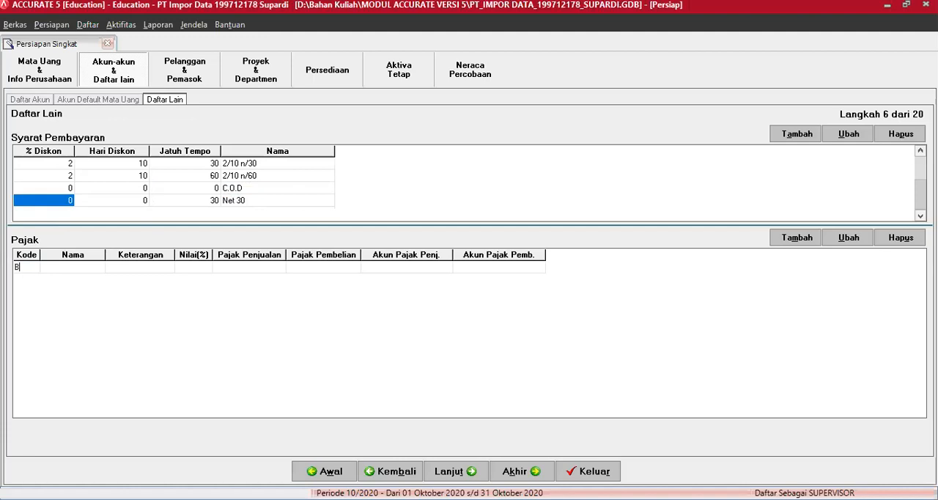
{"action": "key", "text": "Tab"}
{"action": "type", "text": "PP"}
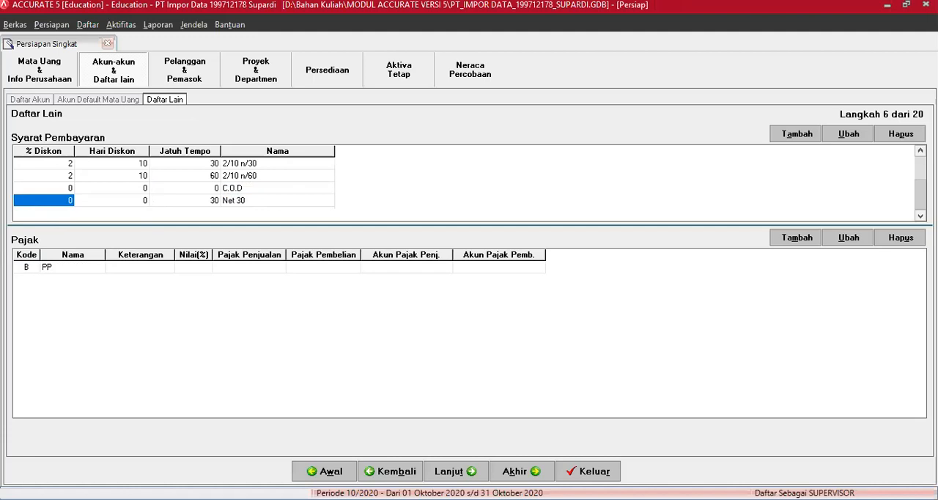
{"action": "type", "text": "N BM 15"}
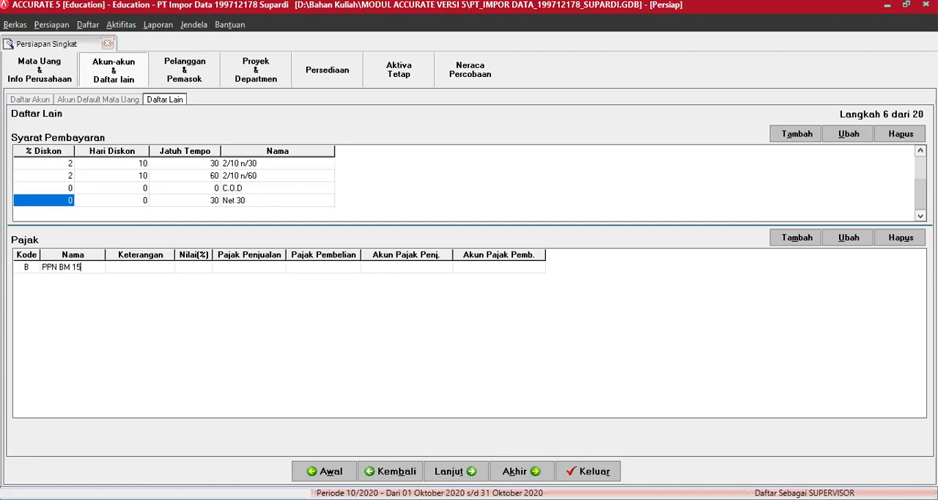
Describe tax B as "PPN BM 15 %" and set its Nilai(%) to 15
{"action": "left_click", "coordinate": [140, 267]}
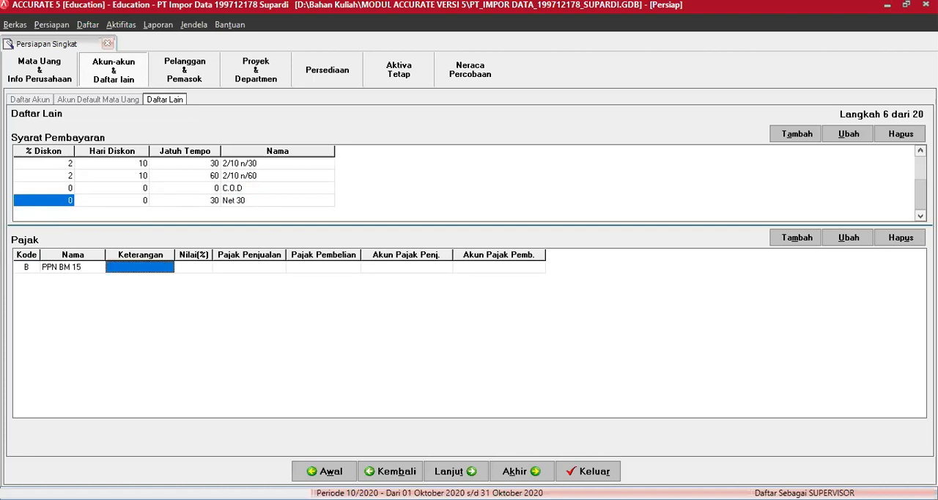
{"action": "type", "text": "PPN BM 15"}
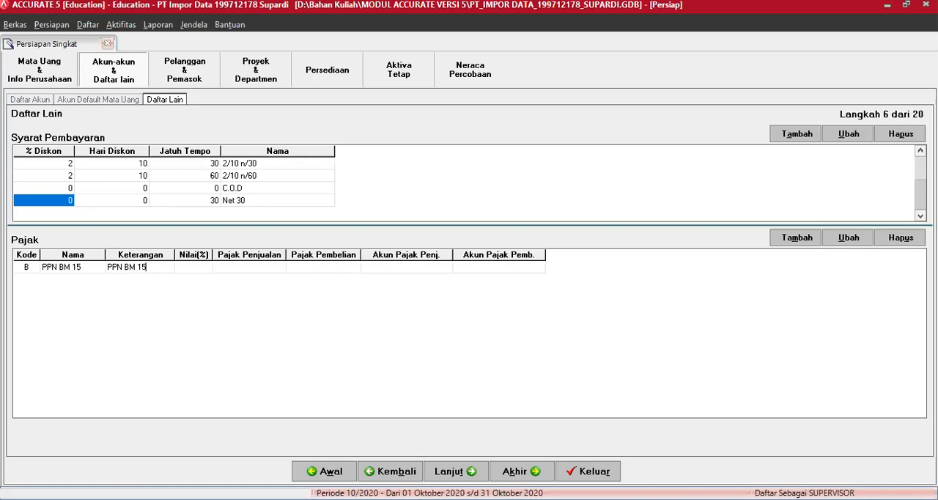
{"action": "type", "text": " %"}
{"action": "left_click", "coordinate": [193, 267]}
{"action": "type", "text": "15"}
{"action": "key", "text": "Tab"}
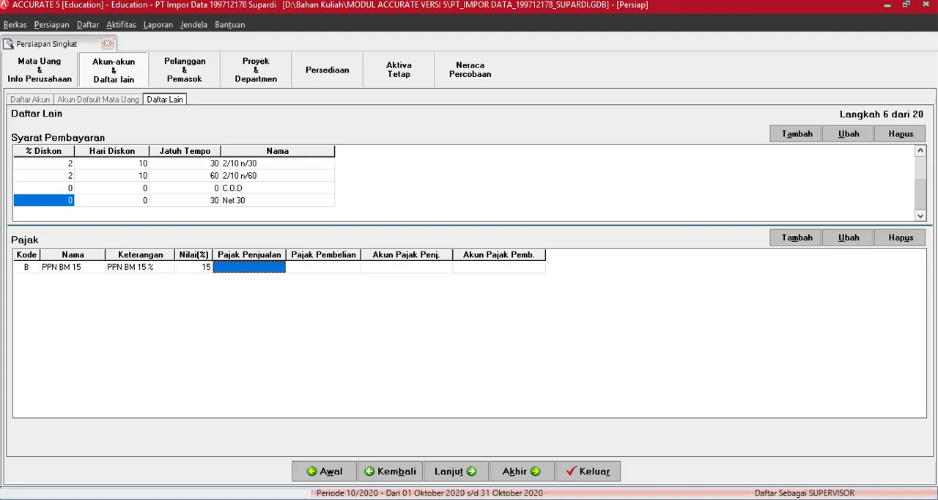
Assign account 2103.002 as Pajak Penjualan and 5200.002 as Pajak Pembelian for tax B
{"action": "type", "text": "2103.002"}
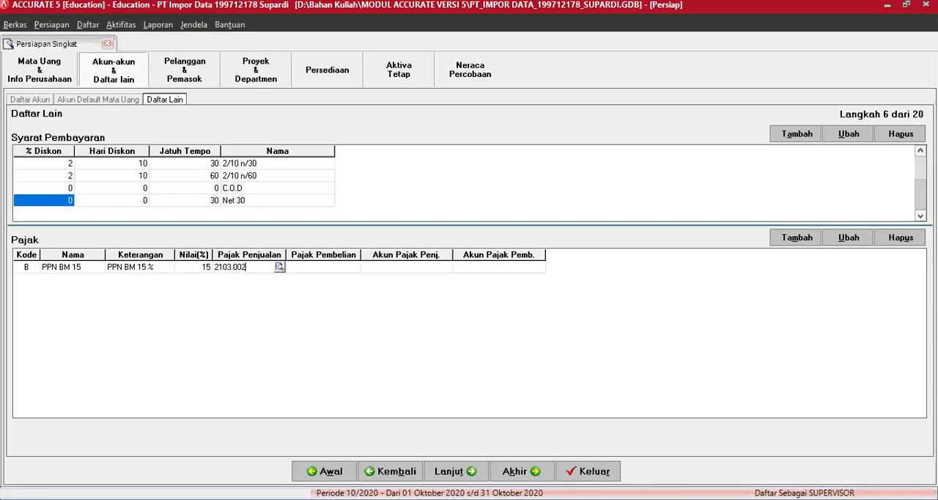
{"action": "key", "text": "Return"}
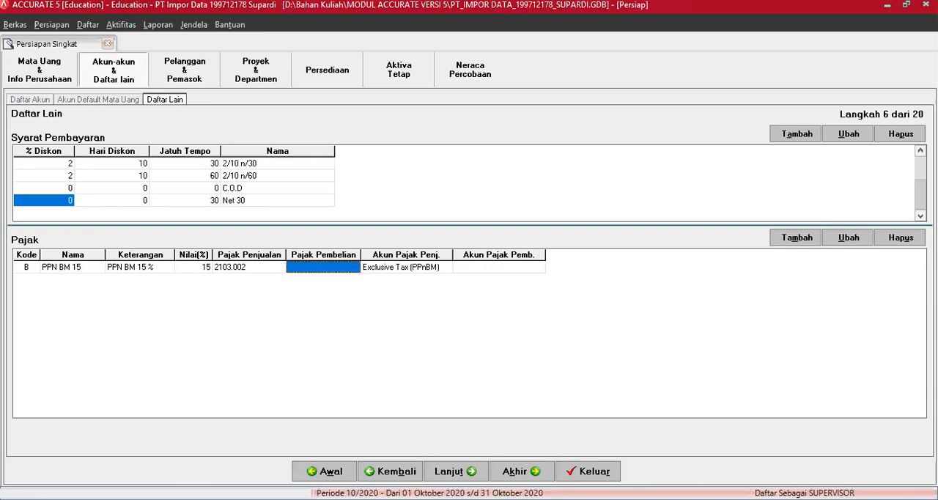
{"action": "type", "text": "5"}
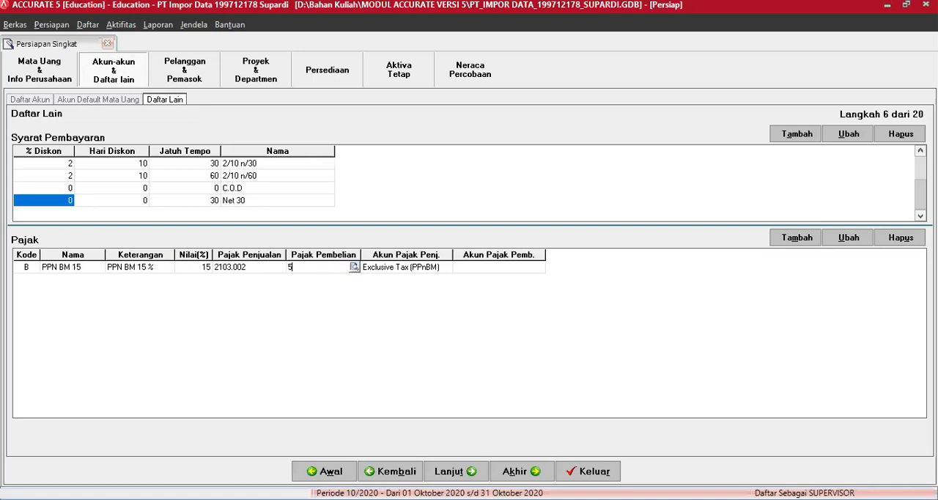
{"action": "type", "text": "200.002"}
{"action": "key", "text": "Return"}
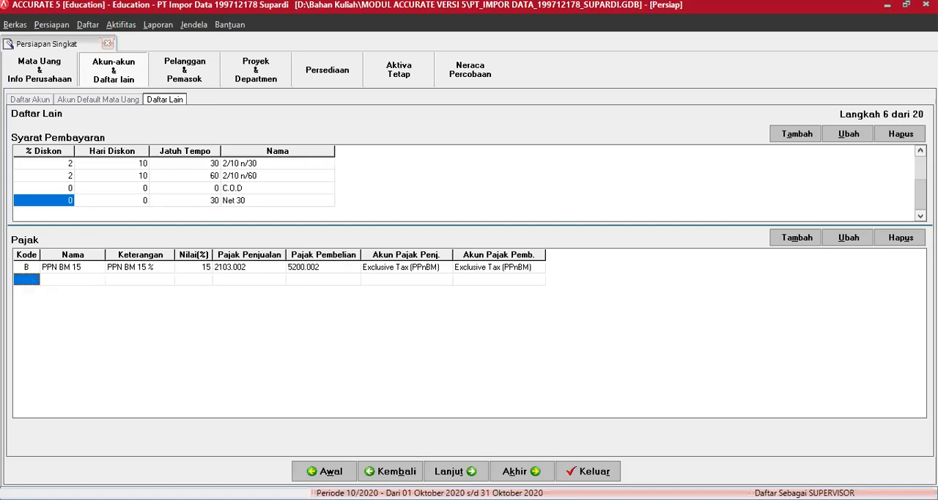
Start a second tax entry with code S and the name PPN Sederhana
{"action": "type", "text": "S"}
{"action": "key", "text": "Return"}
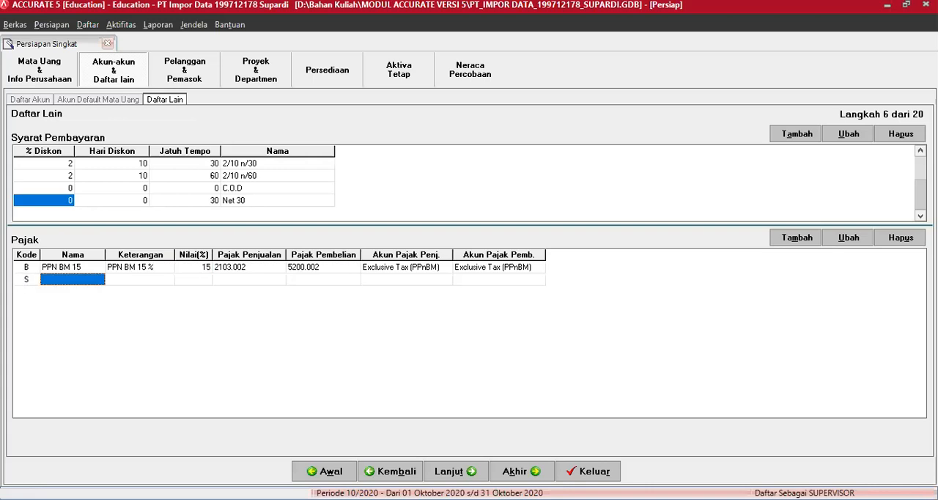
{"action": "type", "text": "PPN"}
{"action": "type", "text": "Sederhana"}
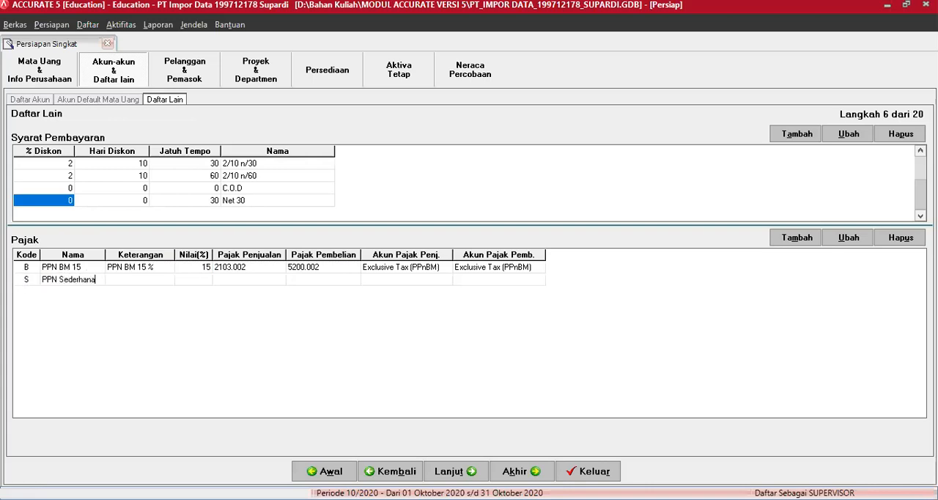
{"action": "key", "text": "Tab"}
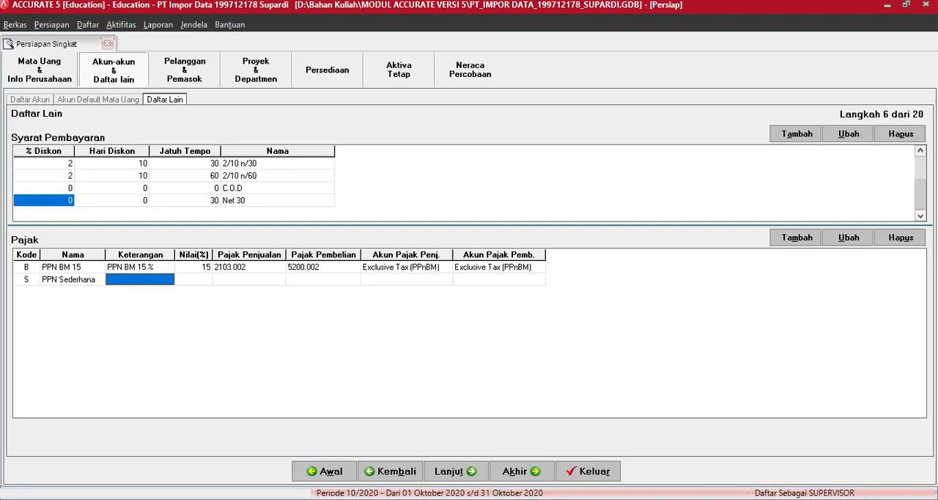
Describe tax S as "PPN Sederhana 10%" and set its Nilai(%) to 10
{"action": "type", "text": "PPN"}
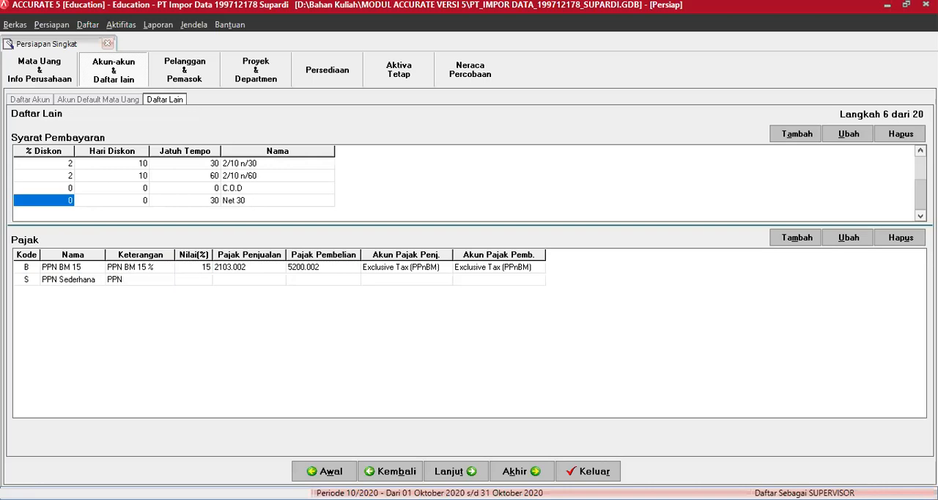
{"action": "type", "text": " Sederhana 10%"}
{"action": "key", "text": "Tab"}
{"action": "type", "text": "10"}
{"action": "key", "text": "Tab"}
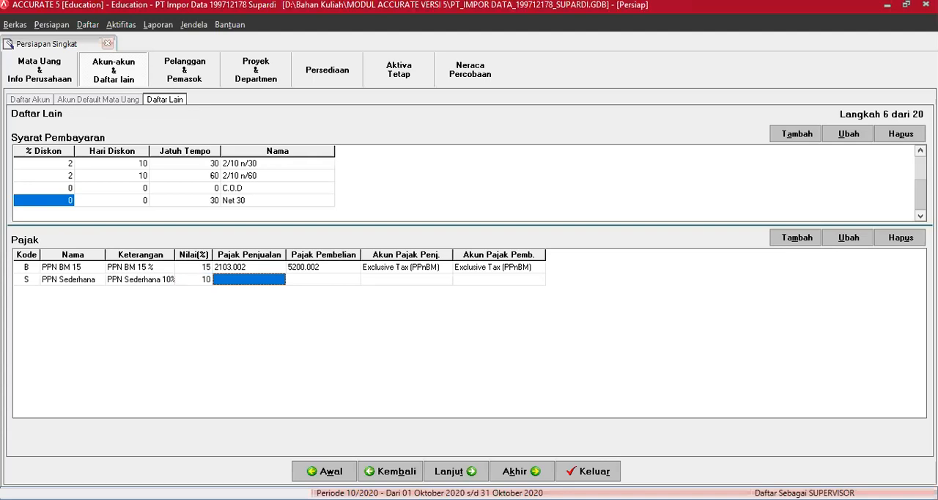
Assign account 2103.001 as Pajak Penjualan and 1108.001 as Pajak Pembelian for tax S
{"action": "type", "text": "21"}
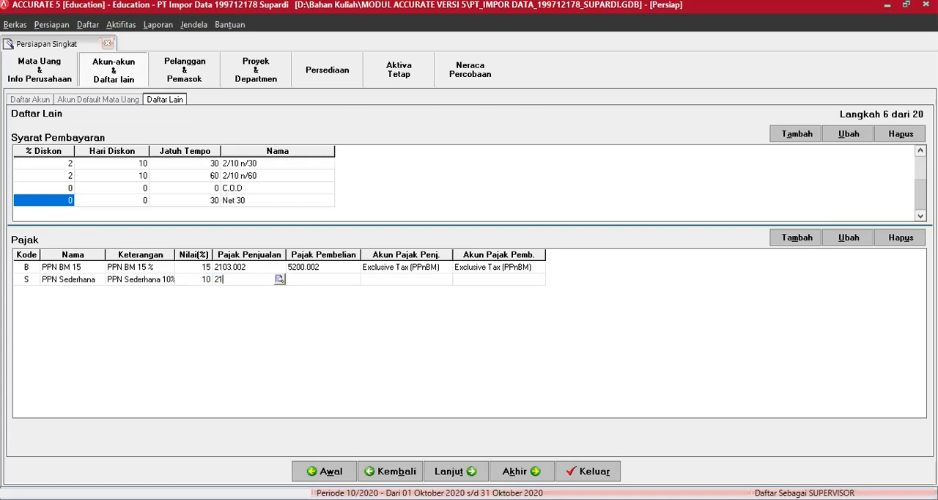
{"action": "type", "text": "03.001"}
{"action": "key", "text": "Tab"}
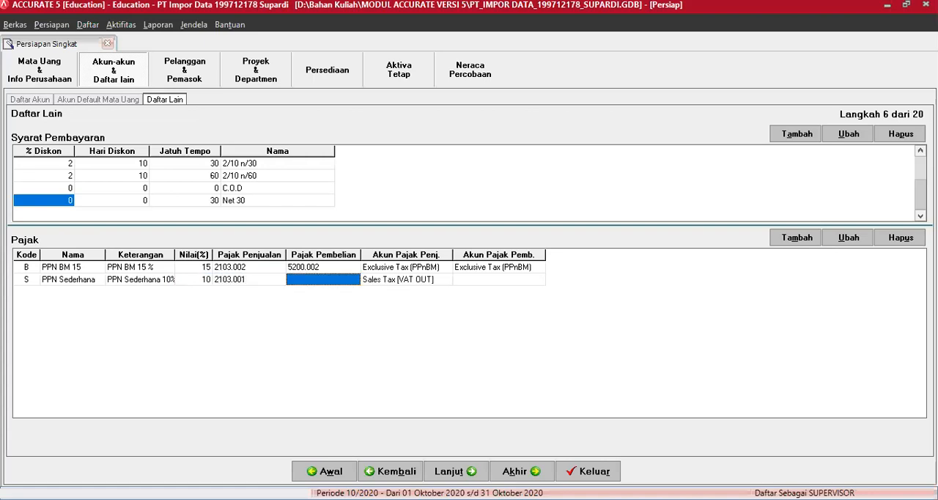
{"action": "type", "text": "11"}
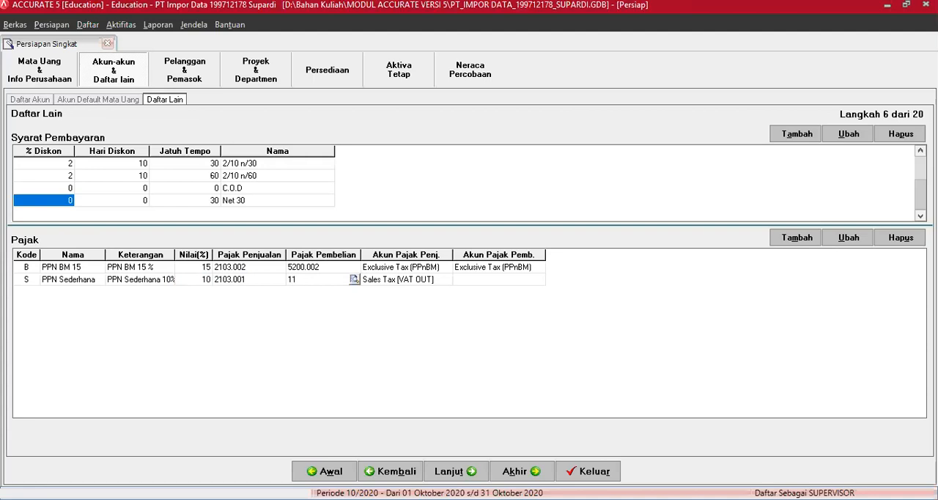
{"action": "type", "text": "08.001"}
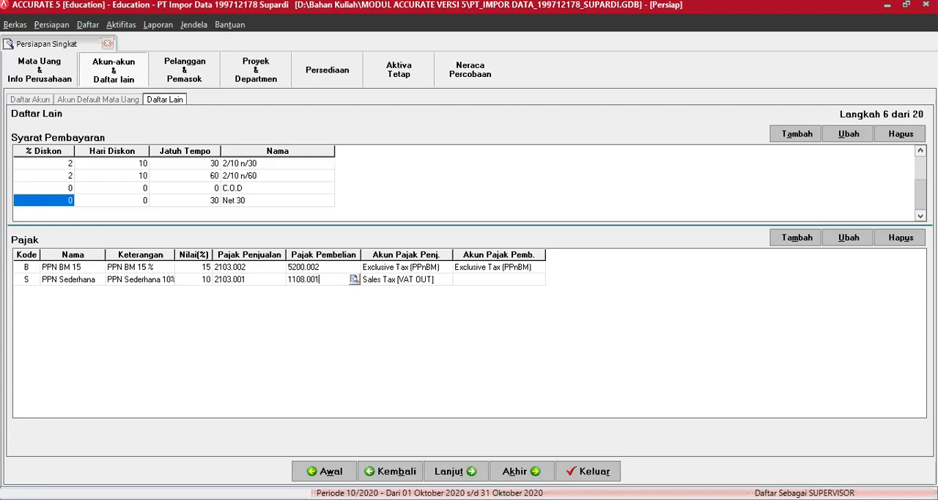
{"action": "key", "text": "Return"}
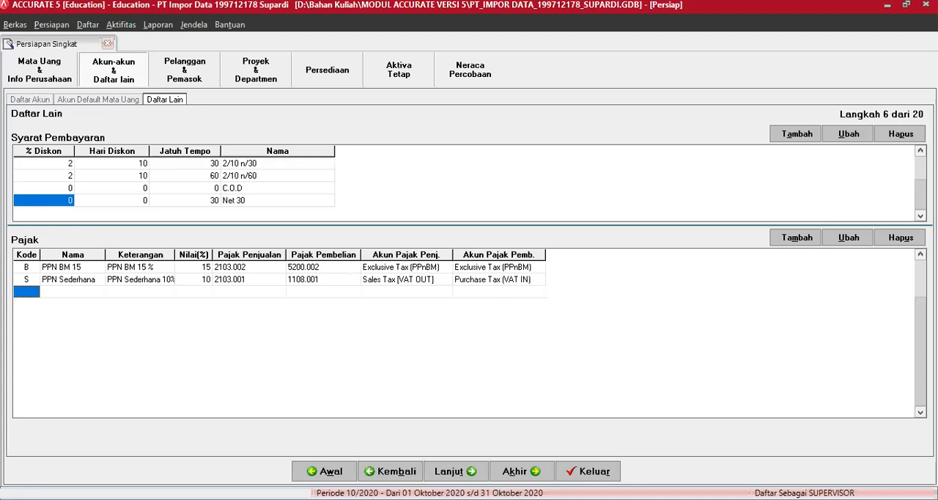
Start a third tax entry with code T and the name PPN Standar
{"action": "type", "text": "T"}
{"action": "key", "text": "Return"}
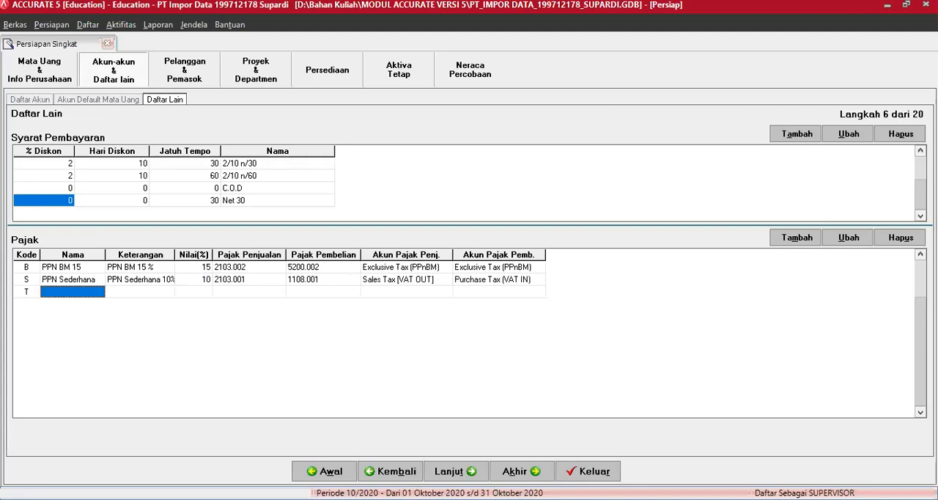
{"action": "type", "text": "PPN Standar"}
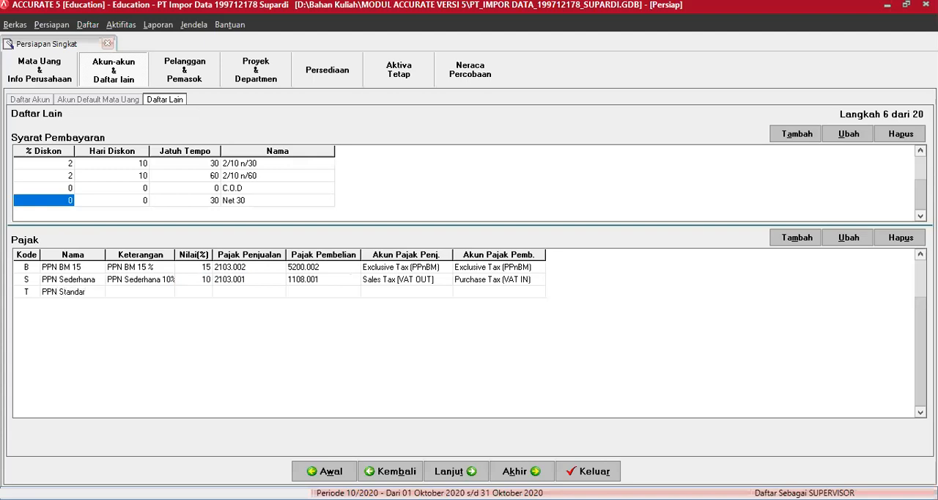
{"action": "key", "text": "Return"}
Describe tax T as "PPN Standar 10%" and set its Nilai(%) to 10
{"action": "type", "text": "PPN Standar 10%"}
{"action": "key", "text": "Return"}
{"action": "type", "text": "10"}
{"action": "key", "text": "Return"}
Assign tax T account 2103.001 for Pajak Penjualan and 1108.001 for Pajak Pembelian, and advance to the Tipe Pelanggan & Jasa Kiriman step
{"action": "type", "text": "2103.001"}
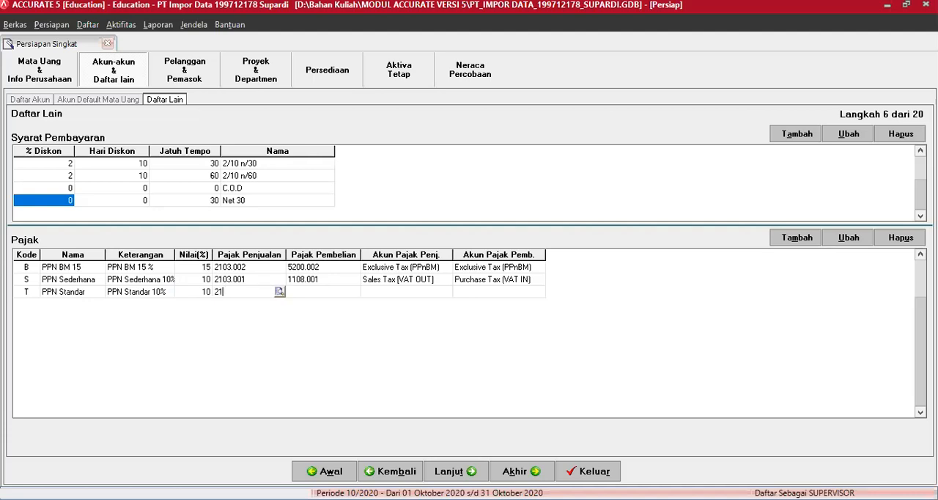
{"action": "key", "text": "Return"}
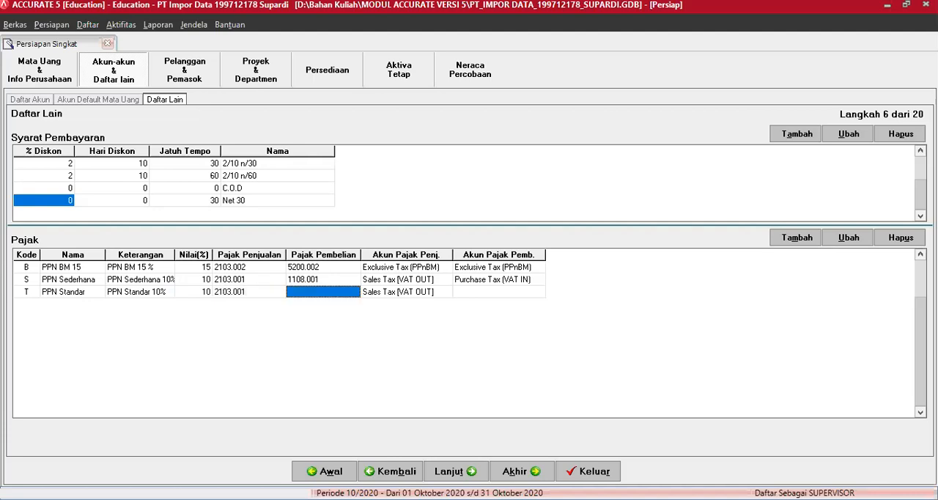
{"action": "type", "text": "1108.00"}
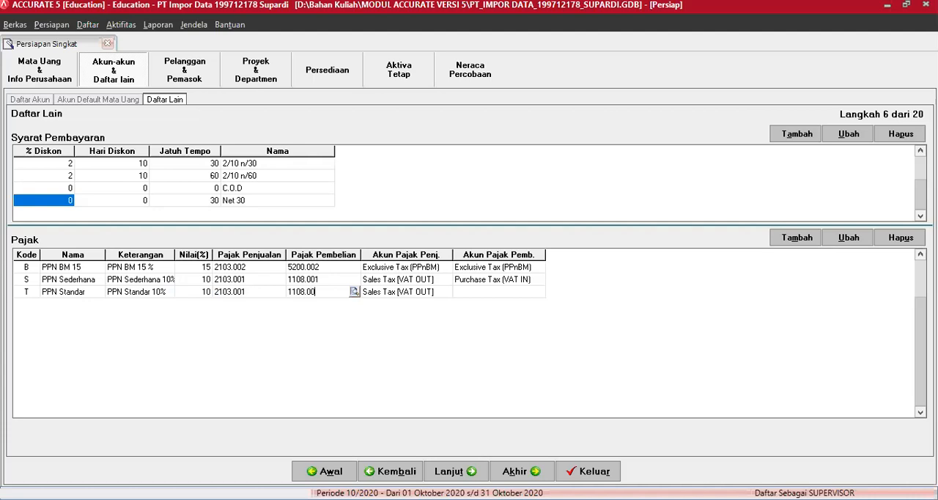
{"action": "type", "text": "1"}
{"action": "key", "text": "Return"}
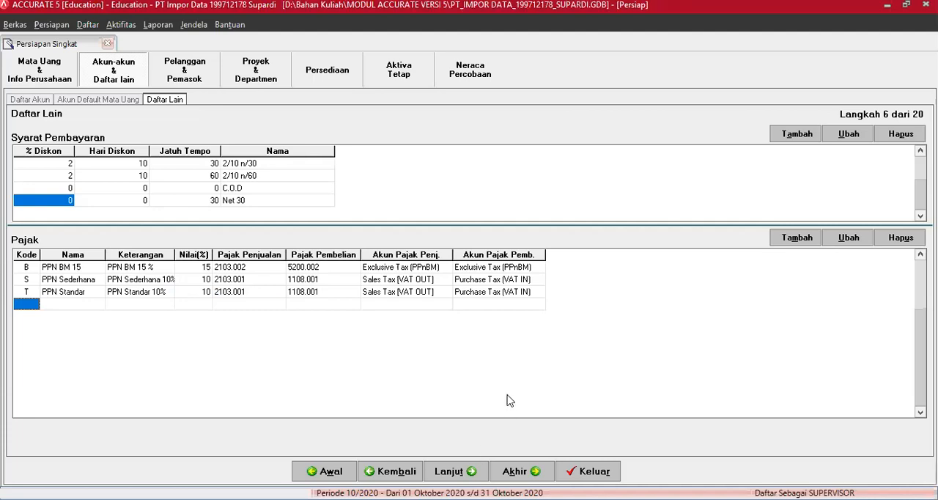
{"action": "left_click", "coordinate": [455, 473]}
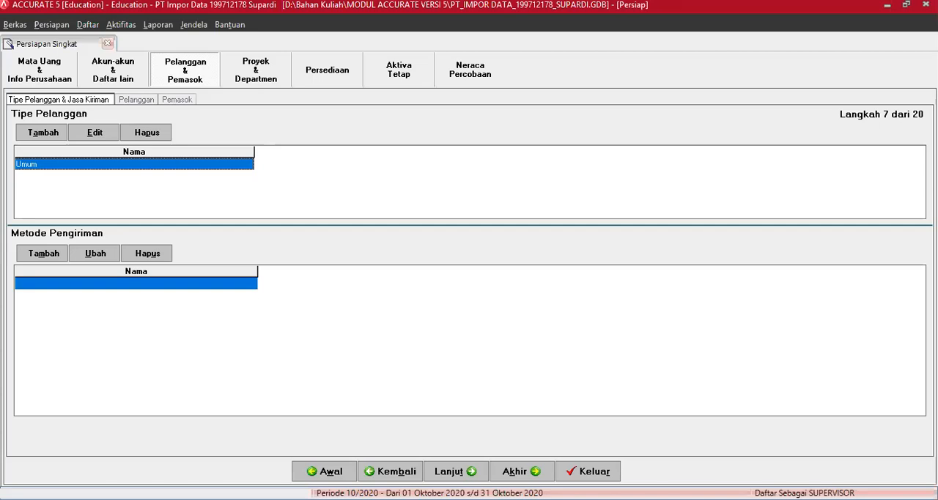
Add the customer types Ekspor, Agen Lokal and Cabang below Umum in Tipe Pelanggan
{"action": "key", "text": "Down"}
{"action": "type", "text": "Ekspor"}
{"action": "key", "text": "Down"}
{"action": "type", "text": "Agen Lokal"}
{"action": "key", "text": "Down"}
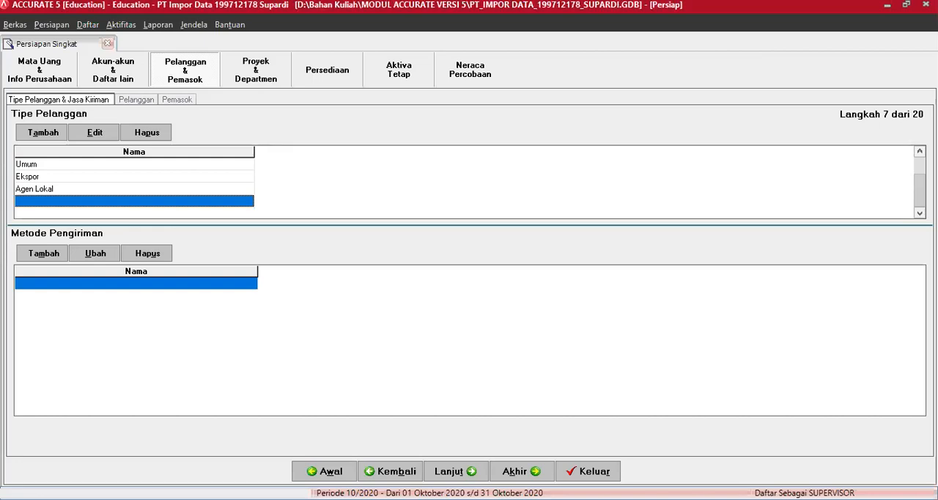
{"action": "type", "text": "Cabang"}
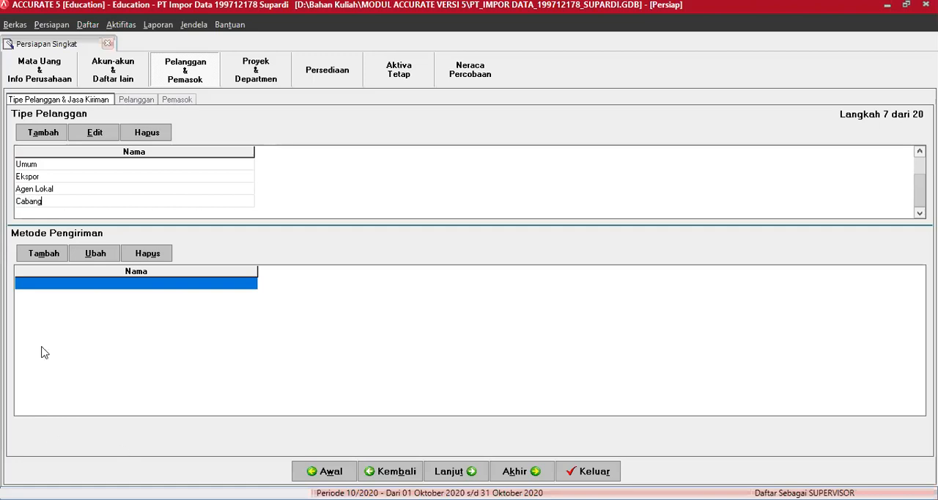
Add the shipping methods Ambil Sendiri and POS in Metode Pengiriman
{"action": "left_click", "coordinate": [69, 282]}
{"action": "type", "text": "Am"}
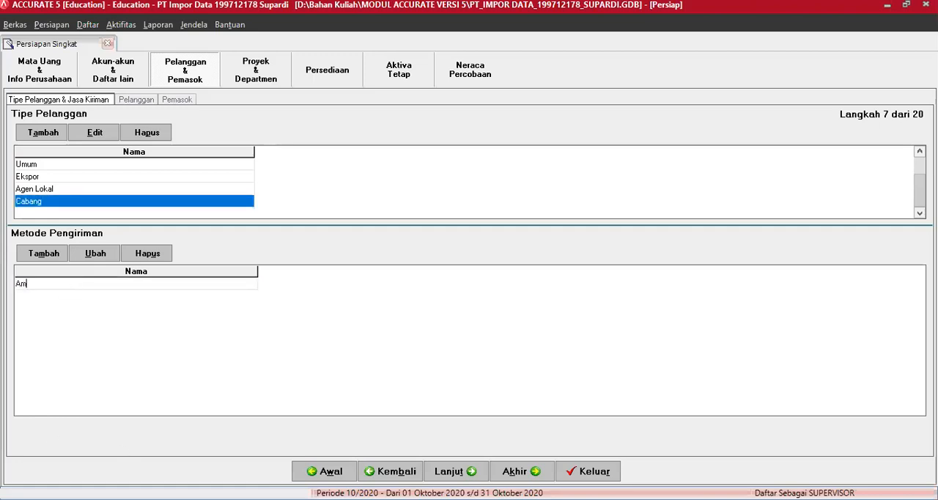
{"action": "type", "text": "bil Sendiri"}
{"action": "key", "text": "Return"}
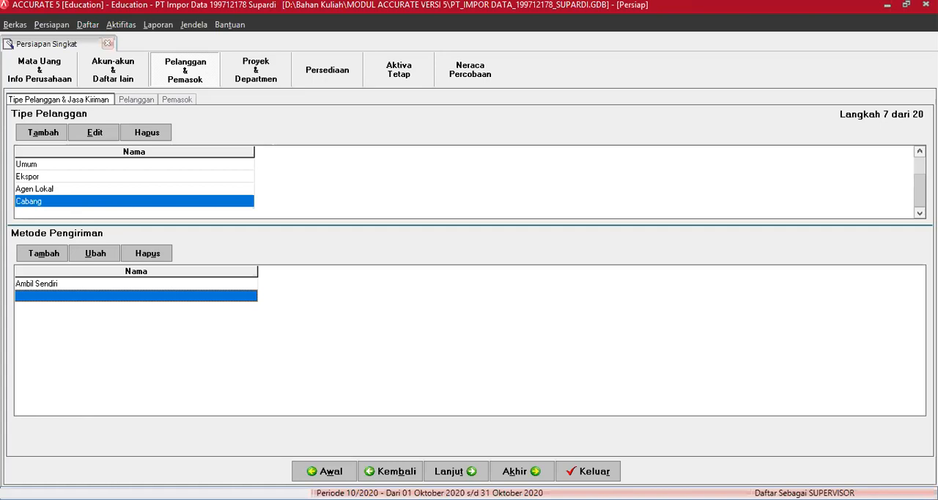
{"action": "key", "text": "BackSpace"}
{"action": "type", "text": "OS"}
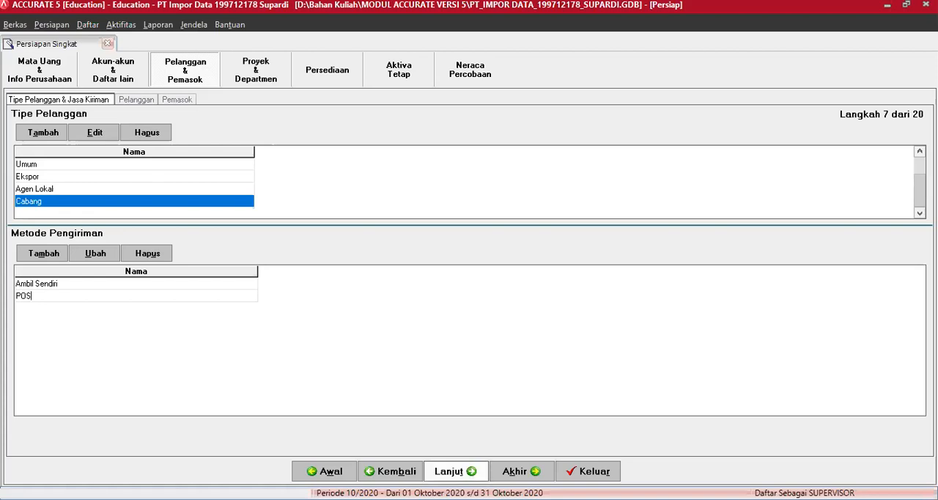
{"action": "key", "text": "Down"}
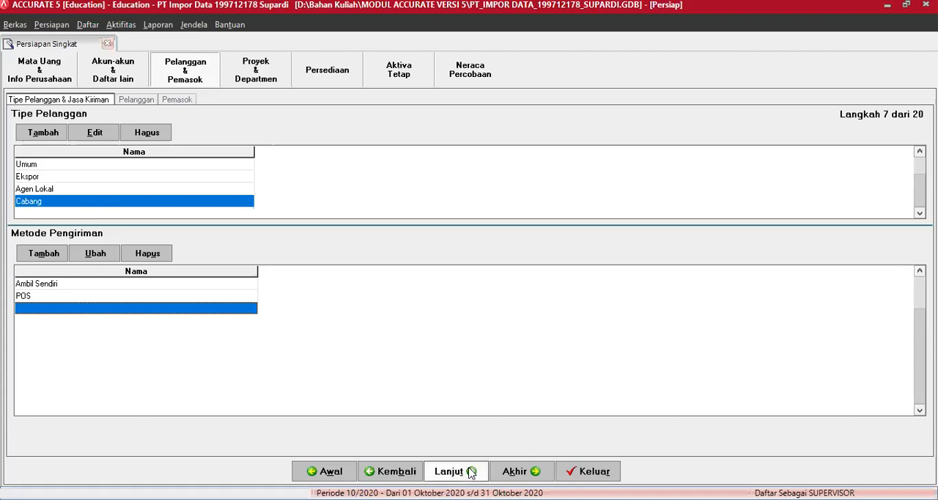
Advance to the Pelanggan step and open the customer import from file
{"action": "left_click", "coordinate": [470, 471]}
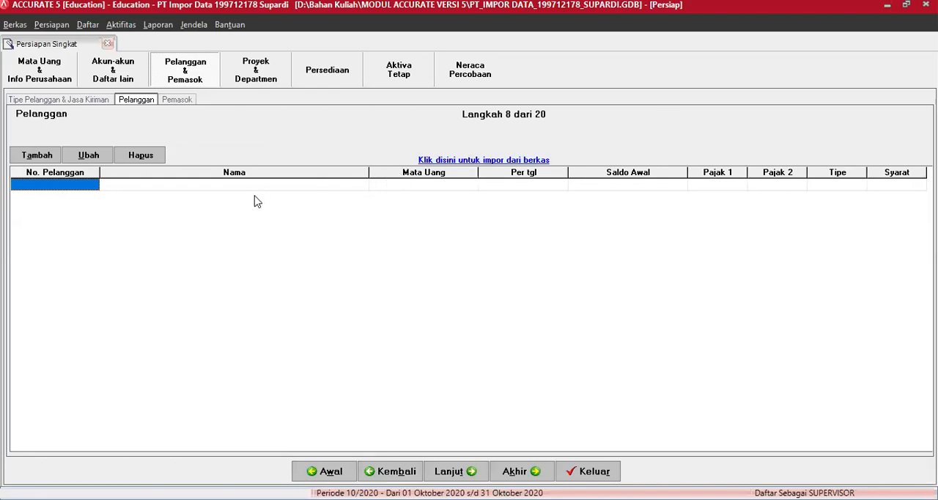
{"action": "left_click", "coordinate": [474, 163]}
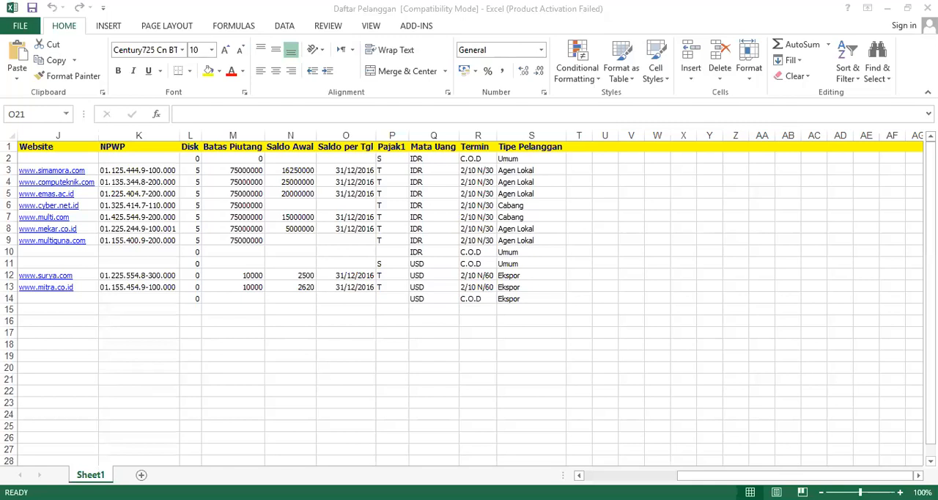
In the Daftar Pelanggan workbook in Excel, set the Saldo per Tgl date of customer 1001 to 12/31/2016
{"action": "scroll", "coordinate": [469, 301], "scroll_direction": "left", "scroll_amount": 2}
{"action": "scroll", "coordinate": [237, 350], "scroll_direction": "left", "scroll_amount": 3}
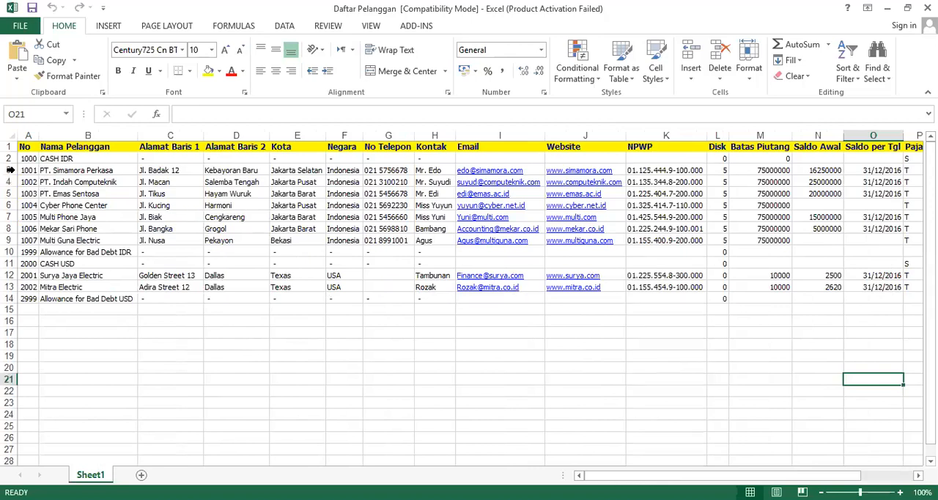
{"action": "left_click", "coordinate": [10, 171]}
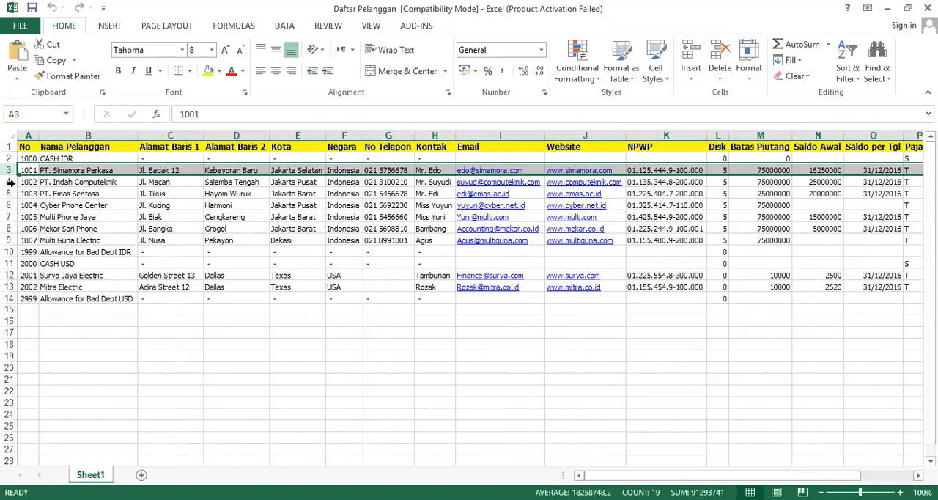
{"action": "left_click", "coordinate": [9, 183]}
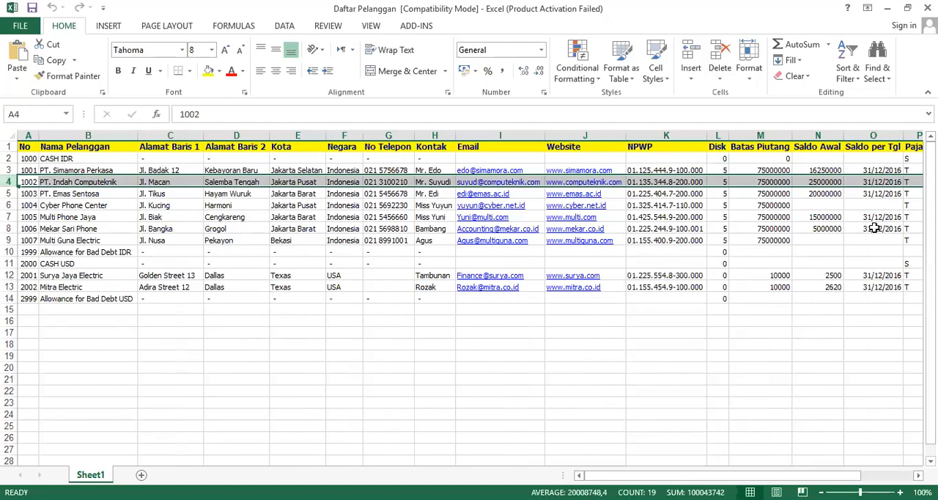
{"action": "left_click", "coordinate": [871, 169]}
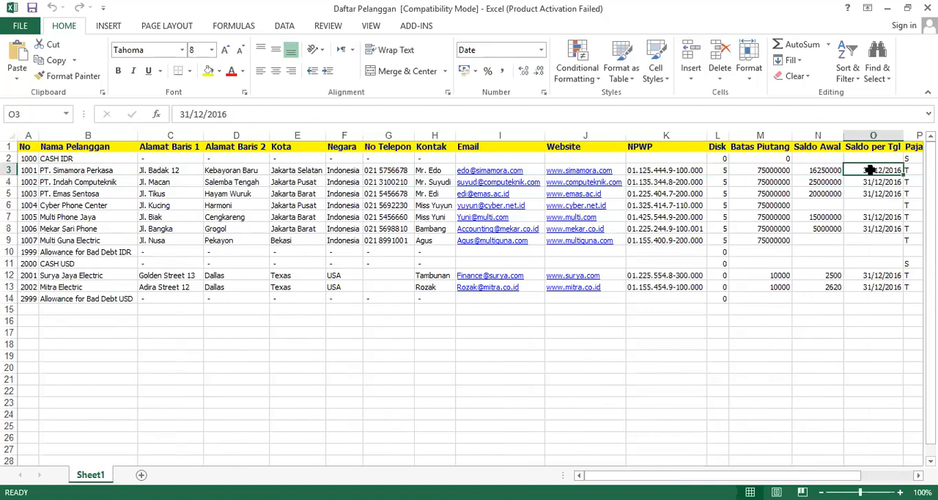
{"action": "left_click_drag", "start_coordinate": [181, 113], "coordinate": [203, 114]}
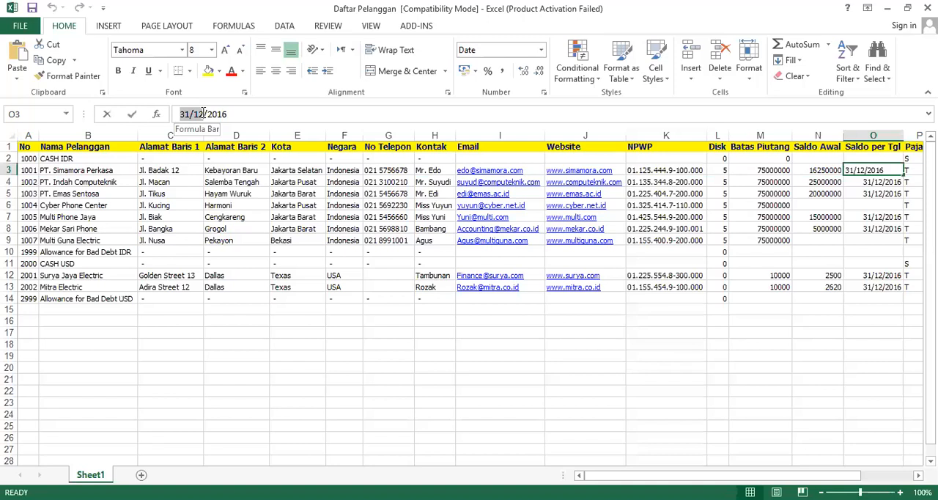
{"action": "type", "text": "12/31"}
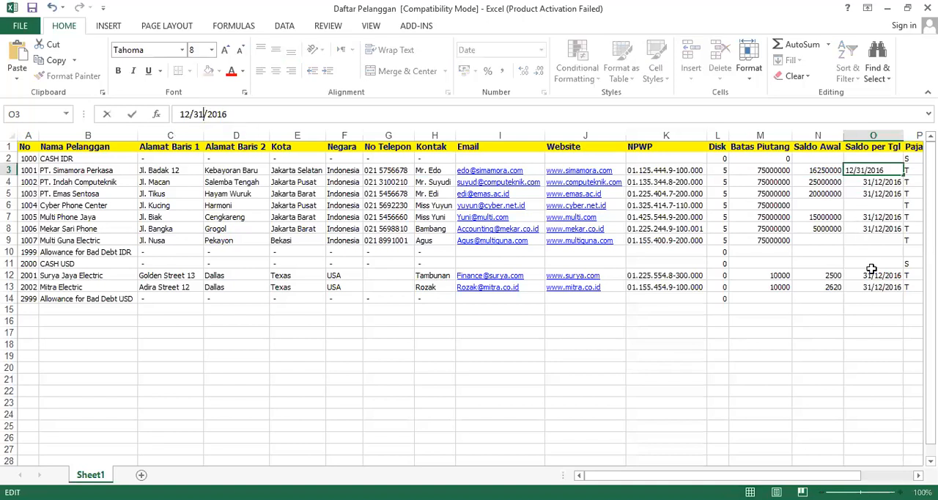
{"action": "key", "text": "Return"}
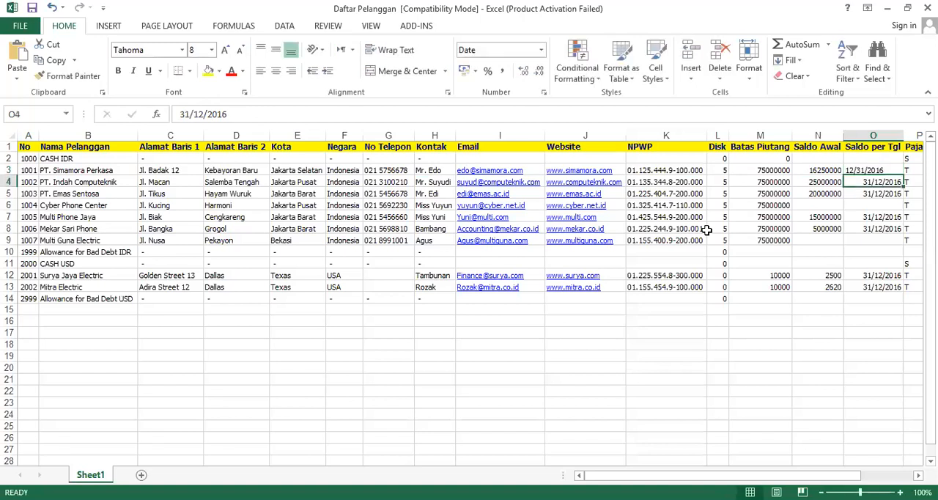
Fill the date in O3 down to O4:O5 and correct both cells to 12/31/2016
{"action": "key", "text": "Up"}
{"action": "left_click_drag", "start_coordinate": [903, 176], "coordinate": [888, 196]}
{"action": "left_click", "coordinate": [887, 183]}
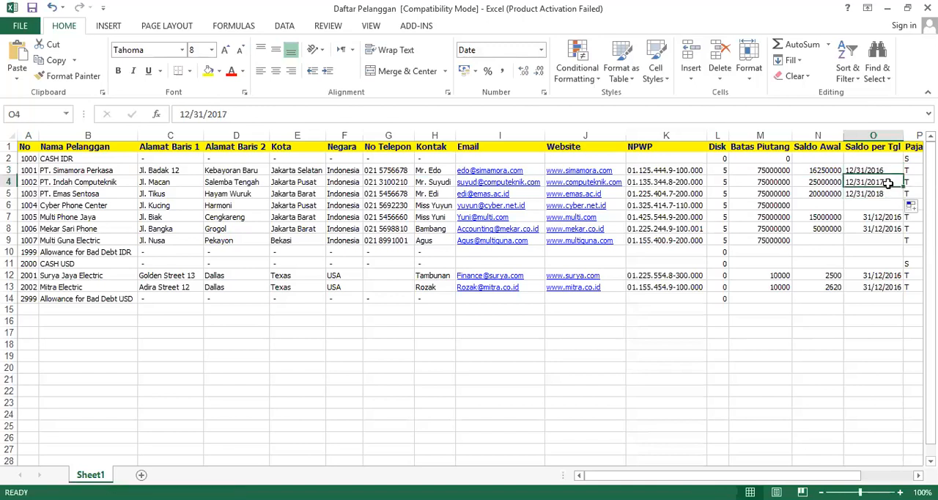
{"action": "left_click", "coordinate": [243, 114]}
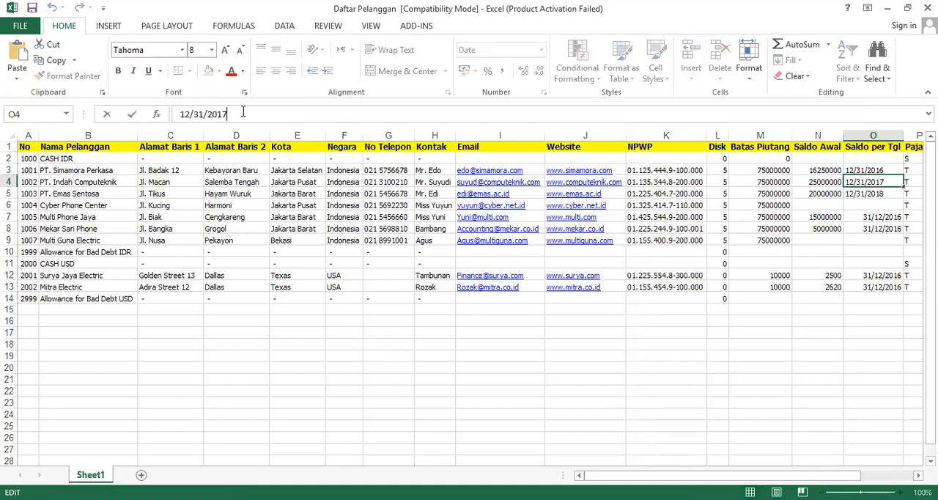
{"action": "key", "text": "BackSpace"}
{"action": "type", "text": "6"}
{"action": "key", "text": "Return"}
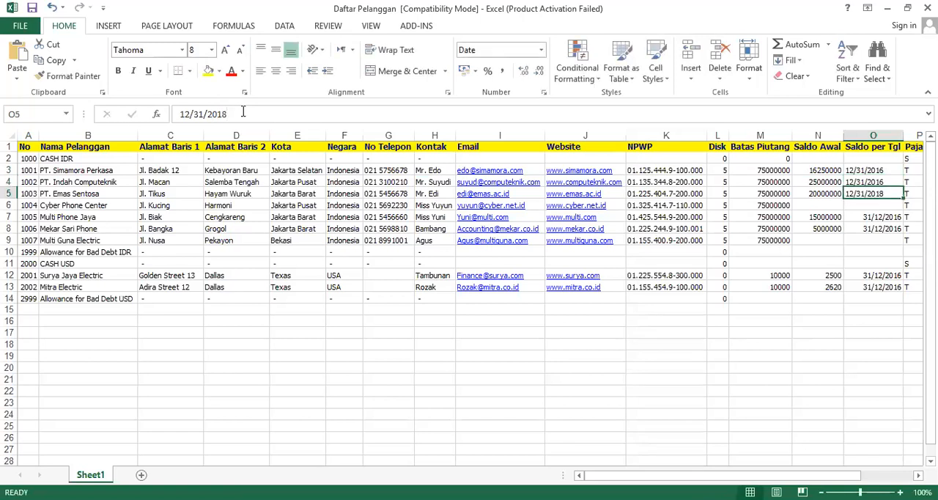
{"action": "left_click", "coordinate": [242, 114]}
{"action": "key", "text": "BackSpace"}
{"action": "type", "text": "6"}
{"action": "key", "text": "Return"}
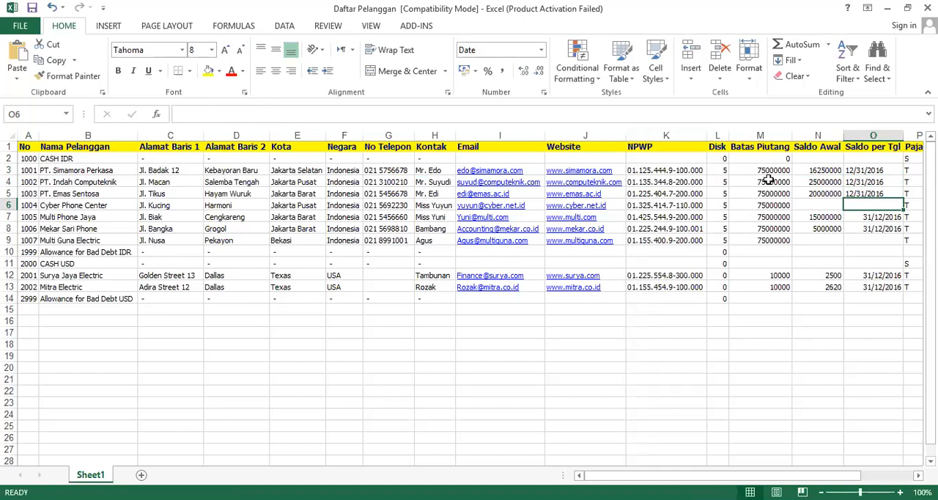
{"action": "left_click", "coordinate": [885, 218]}
{"action": "left_click", "coordinate": [882, 230]}
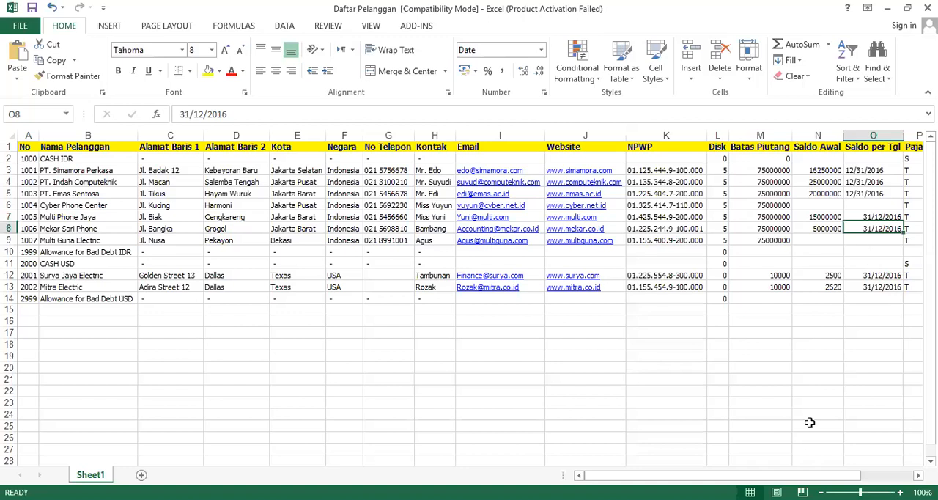
{"action": "key", "text": "Down"}
{"action": "key", "text": "Down"}
{"action": "key", "text": "Down"}
{"action": "key", "text": "Down"}
{"action": "key", "text": "Down"}
{"action": "key", "text": "Down"}
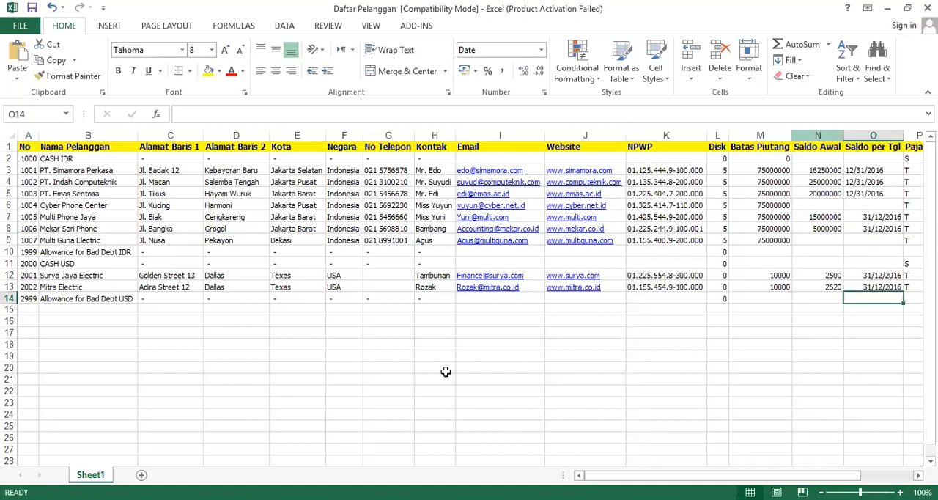
Switch to ACCURATE 5 and choose the Excel (*.xls) file Daftar Pelanggan as the customer import source
{"action": "key", "text": "alt+Tab"}
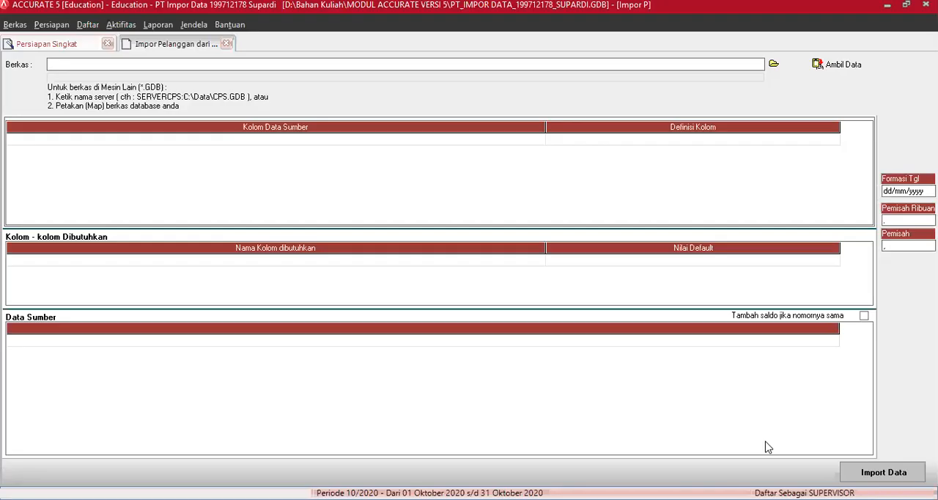
{"action": "left_click", "coordinate": [773, 63]}
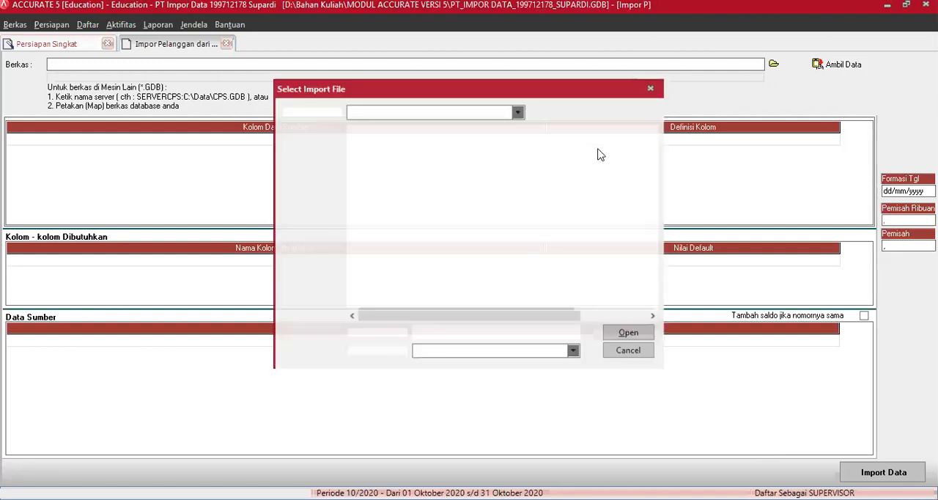
{"action": "left_click", "coordinate": [573, 351]}
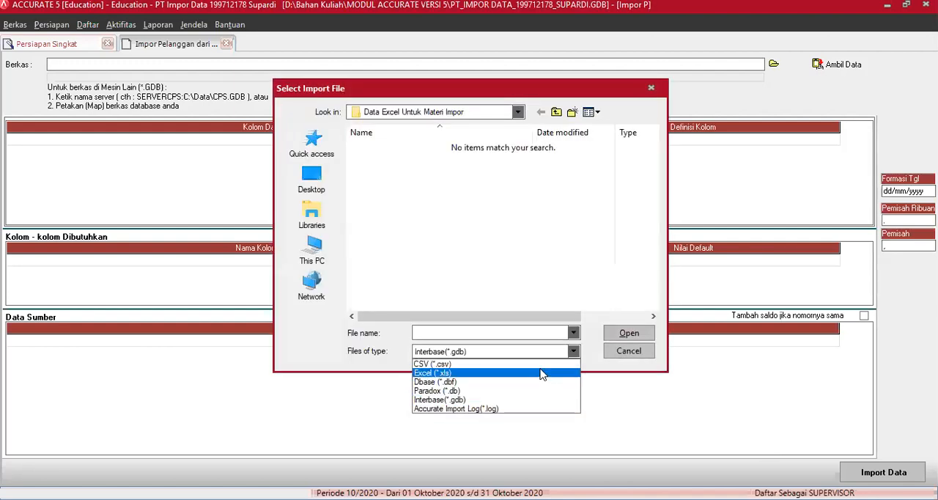
{"action": "left_click", "coordinate": [537, 365]}
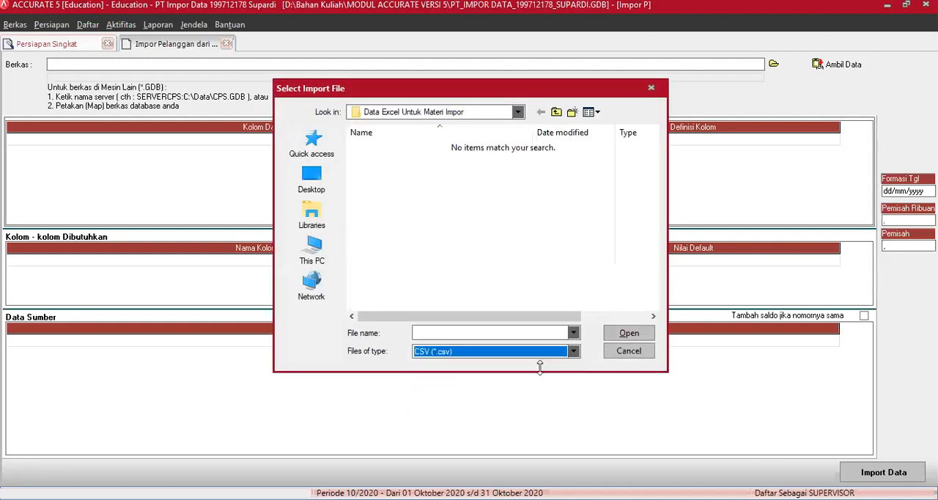
{"action": "left_click", "coordinate": [574, 351]}
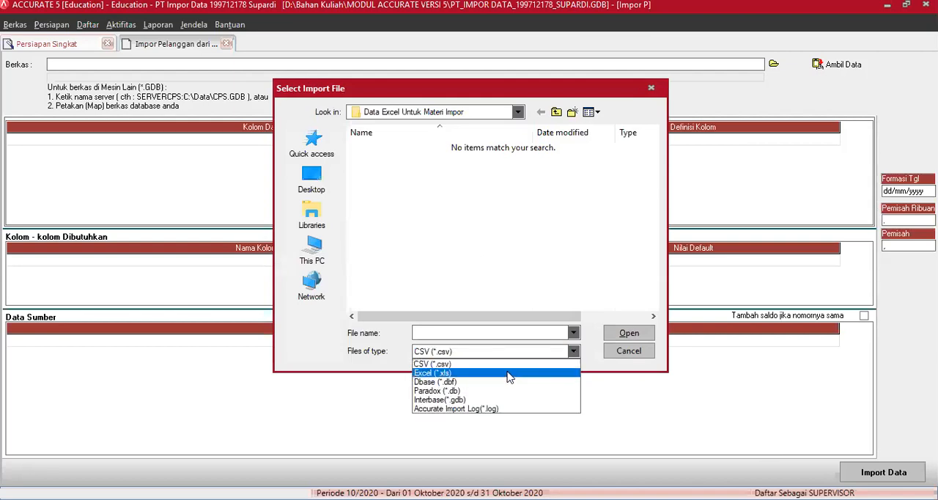
{"action": "left_click", "coordinate": [510, 374]}
{"action": "left_click", "coordinate": [409, 162]}
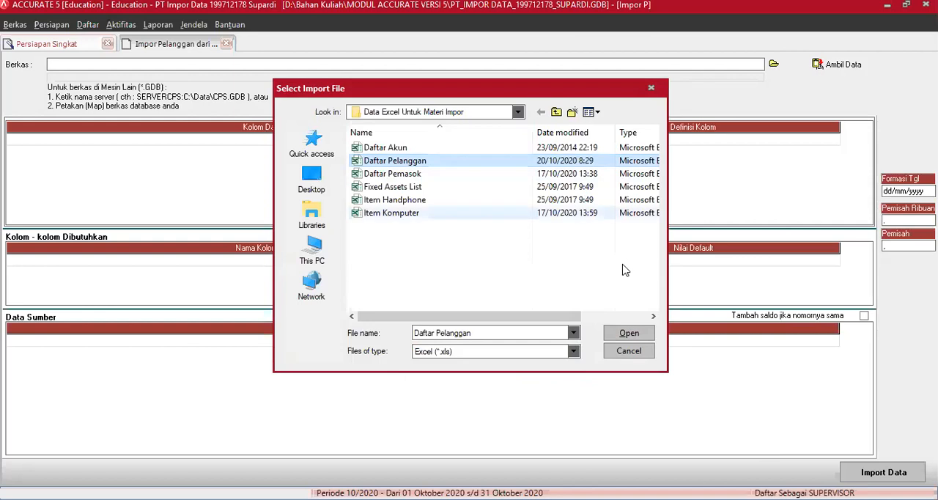
{"action": "left_click", "coordinate": [629, 333]}
Try to load the data from Daftar Pelanggan, then reselect the same file and try again
{"action": "left_click", "coordinate": [839, 64]}
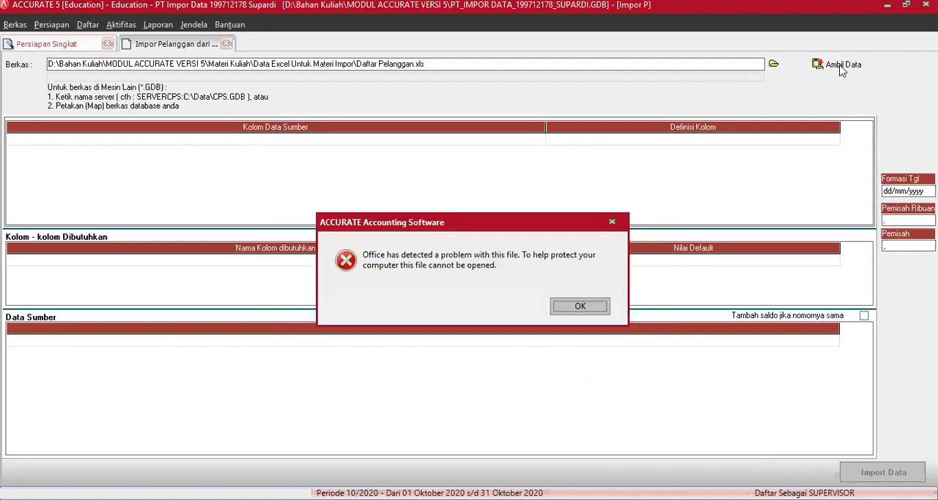
{"action": "left_click", "coordinate": [577, 306]}
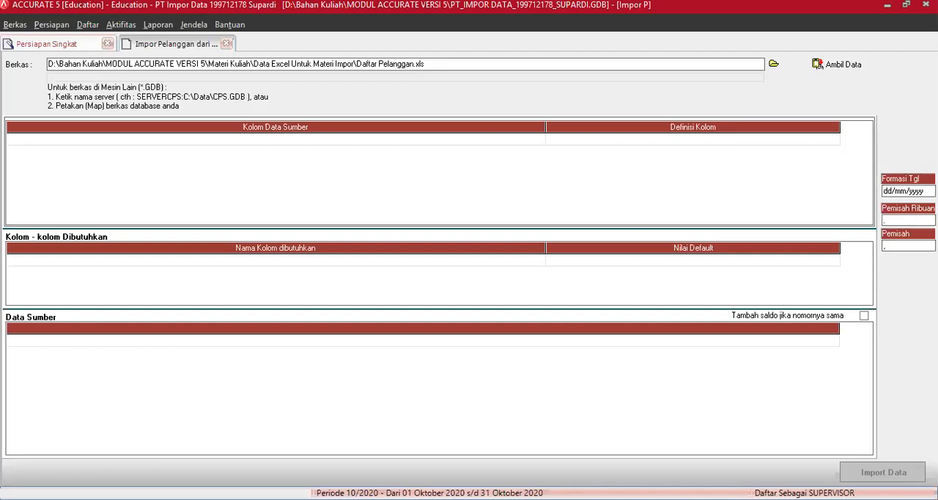
{"action": "left_click", "coordinate": [775, 65]}
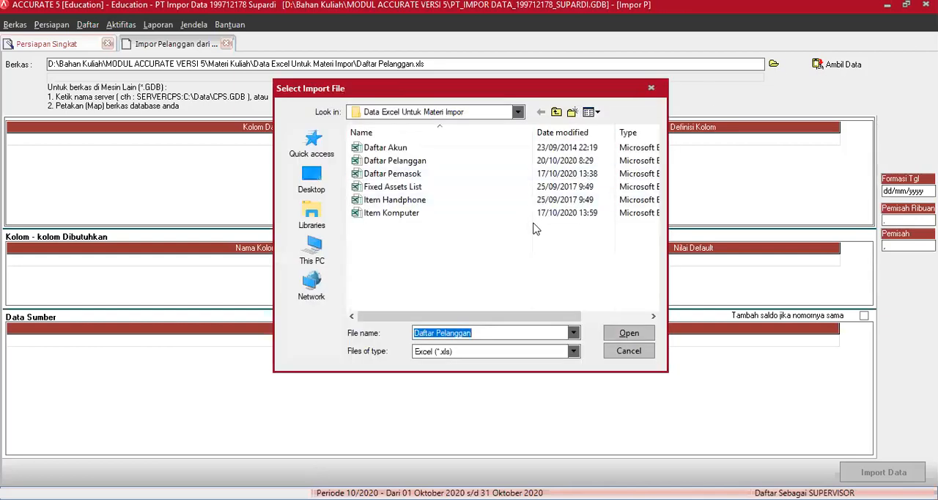
{"action": "left_click", "coordinate": [402, 161]}
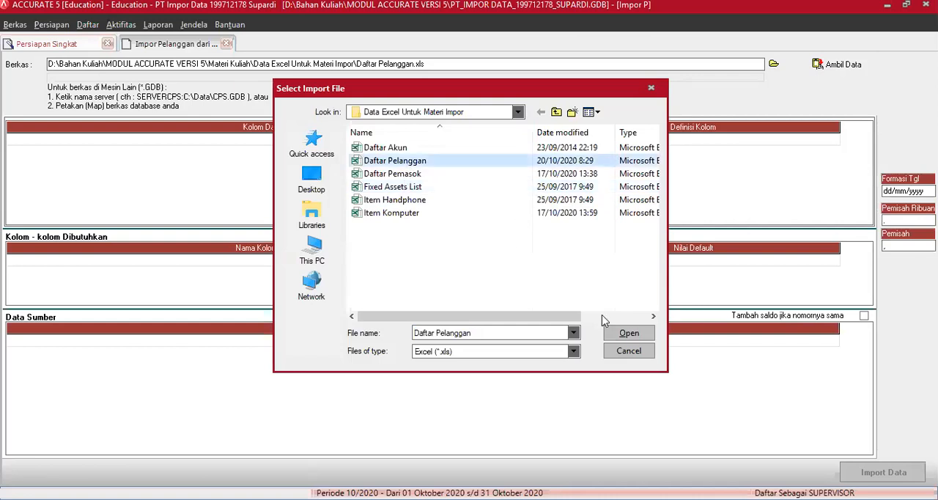
{"action": "left_click", "coordinate": [620, 335]}
{"action": "left_click", "coordinate": [839, 64]}
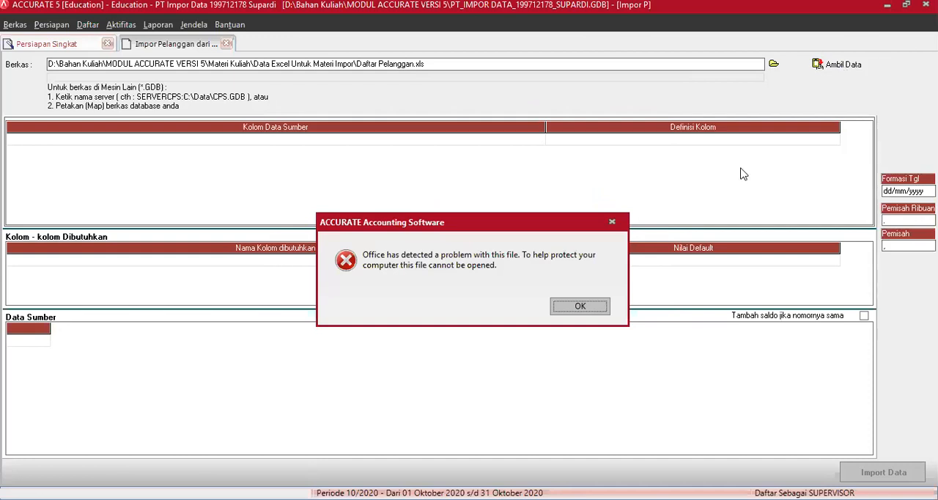
{"action": "left_click", "coordinate": [586, 308]}
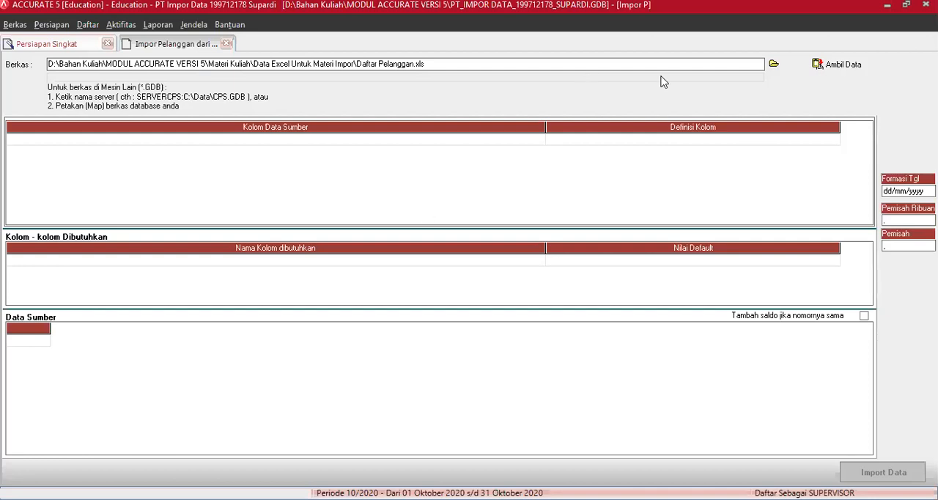
Select Daftar Pelanggan again as the import file and load its data
{"action": "left_click", "coordinate": [771, 64]}
{"action": "left_click", "coordinate": [773, 65]}
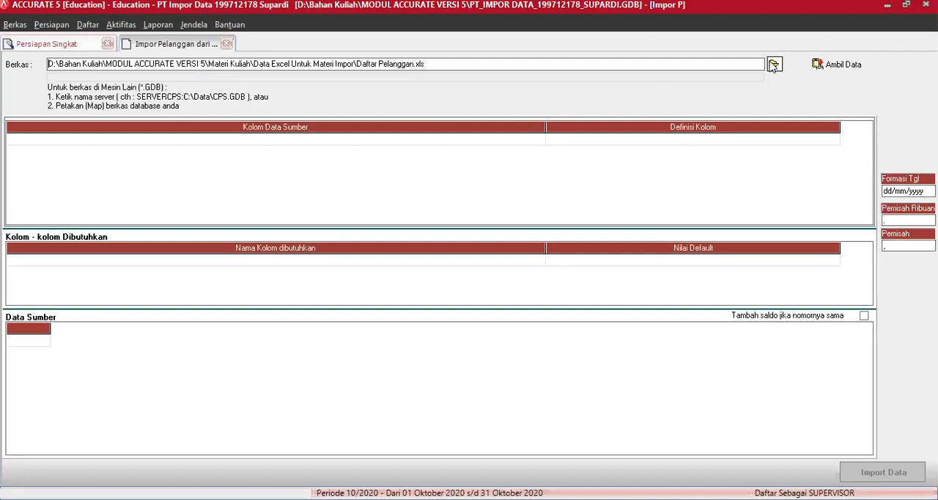
{"action": "left_click", "coordinate": [397, 162]}
{"action": "left_click", "coordinate": [628, 333]}
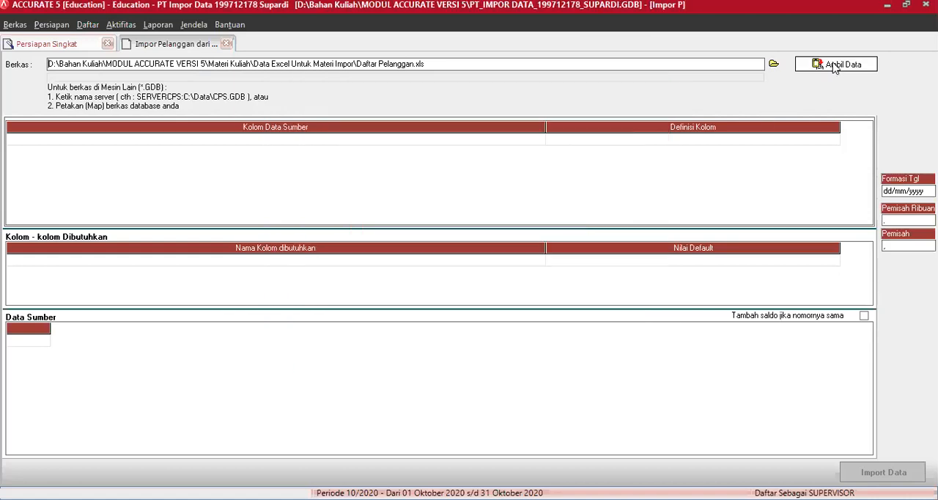
{"action": "left_click", "coordinate": [834, 64]}
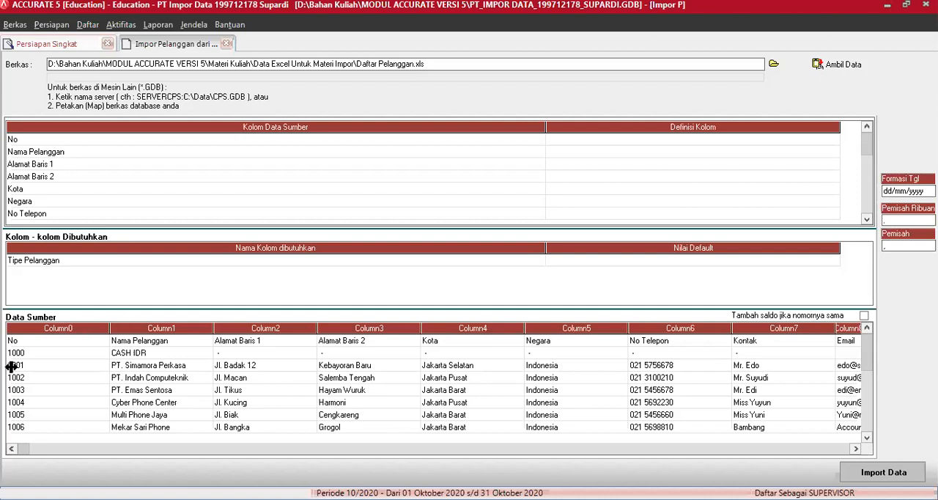
Delete the header row starting with No from the source data and confirm the deletion
{"action": "right_click", "coordinate": [45, 344]}
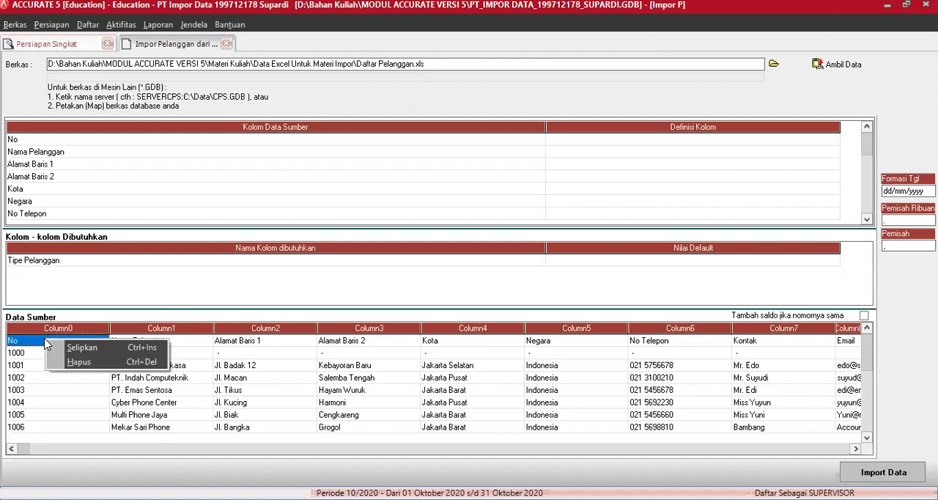
{"action": "left_click", "coordinate": [75, 362]}
{"action": "left_click", "coordinate": [441, 292]}
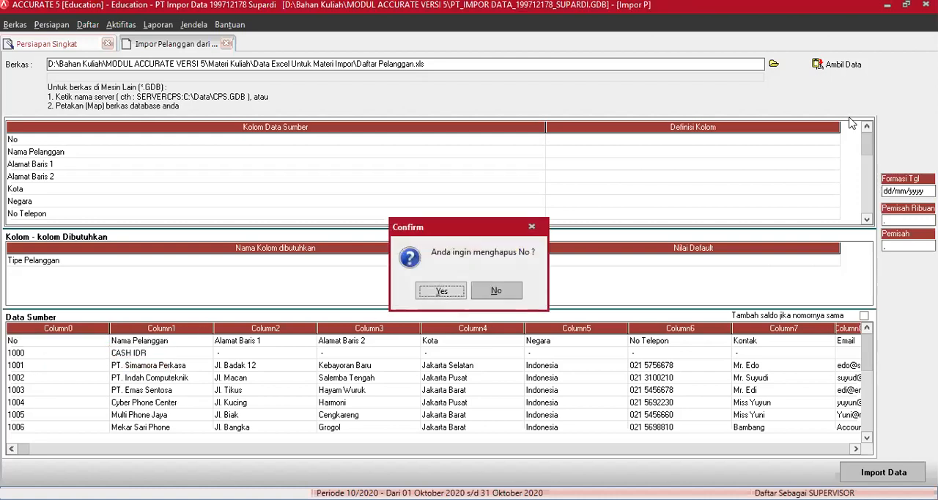
{"action": "left_click", "coordinate": [828, 139]}
{"action": "left_click", "coordinate": [833, 139]}
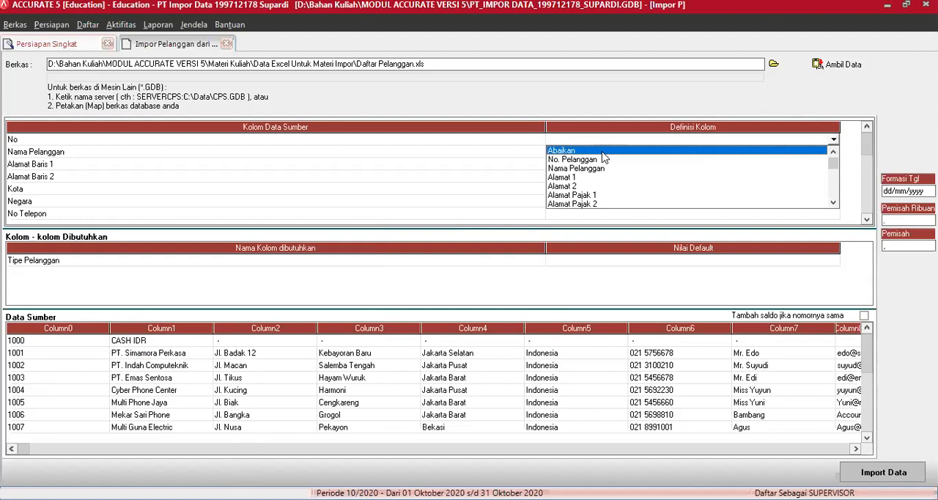
{"action": "left_click", "coordinate": [603, 151]}
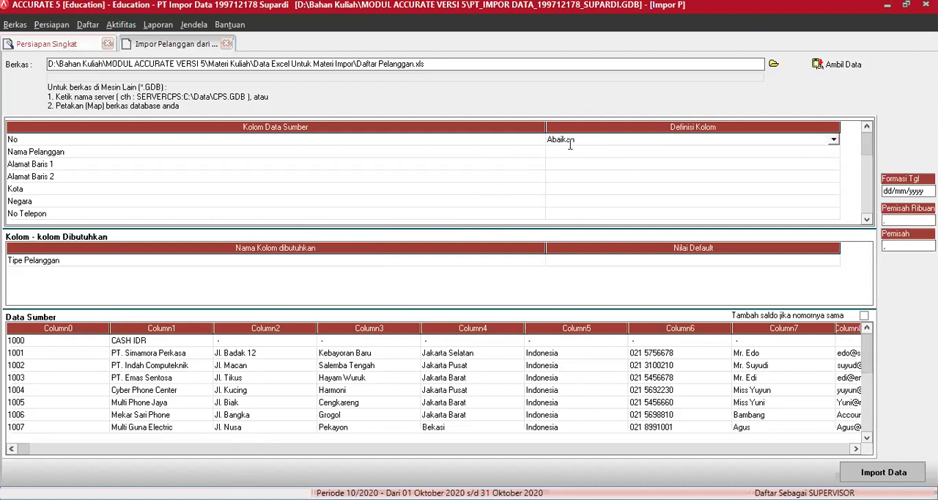
Map the source column No to No. Pelanggan and the source column Nama Pelanggan to Nama Pelanggan
{"action": "left_click", "coordinate": [833, 140]}
{"action": "left_click", "coordinate": [594, 159]}
{"action": "left_click", "coordinate": [594, 154]}
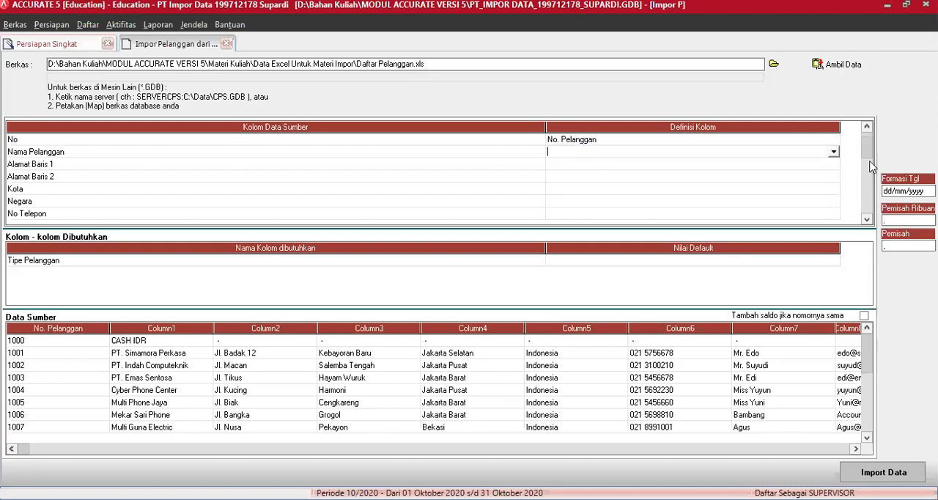
{"action": "left_click", "coordinate": [834, 151]}
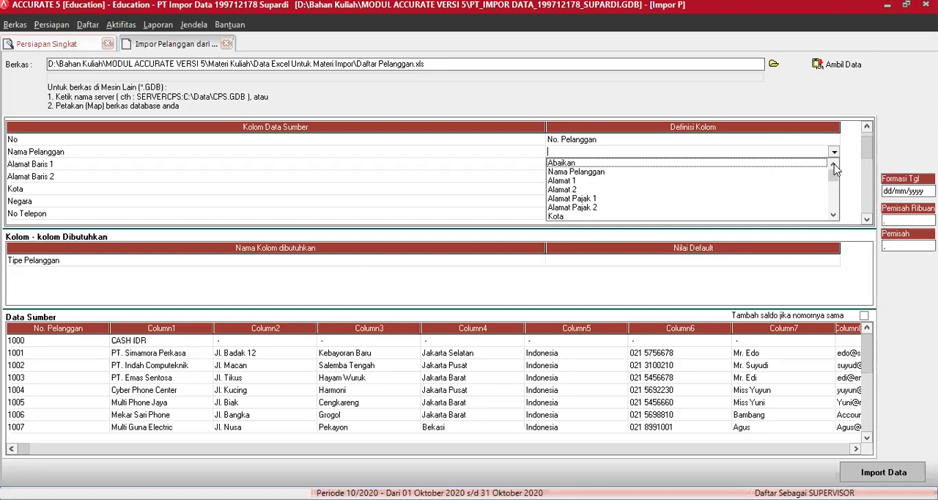
{"action": "left_click", "coordinate": [589, 173]}
Map the source columns Alamat Baris 1 and Alamat Baris 2 to Alamat 1 and Alamat 2
{"action": "left_click", "coordinate": [834, 164]}
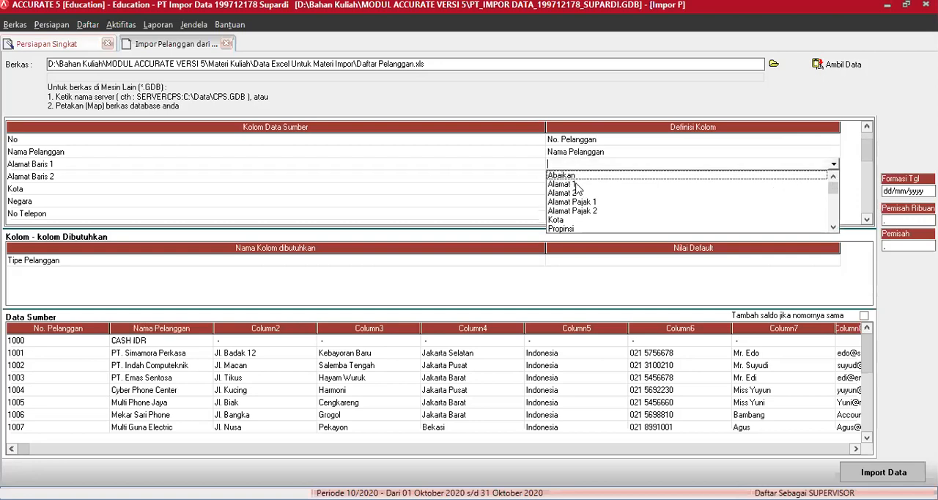
{"action": "left_click", "coordinate": [576, 184]}
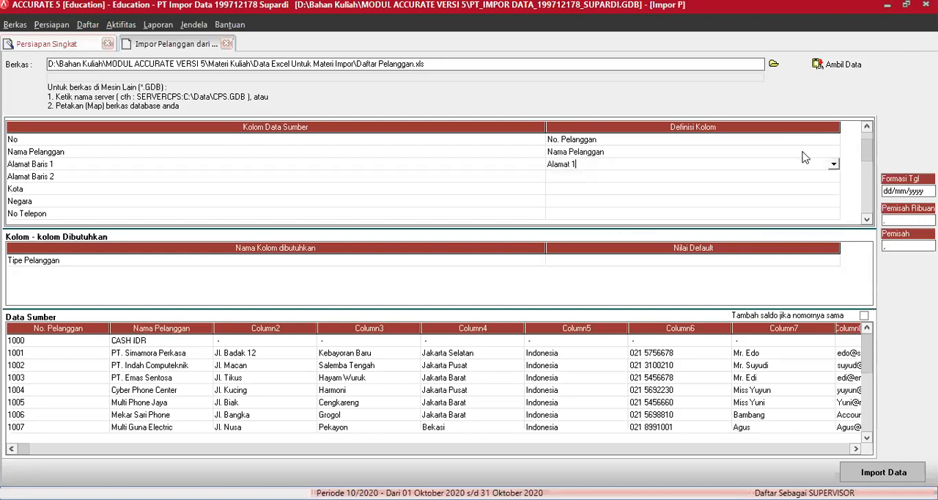
{"action": "left_click", "coordinate": [823, 180]}
{"action": "left_click", "coordinate": [834, 176]}
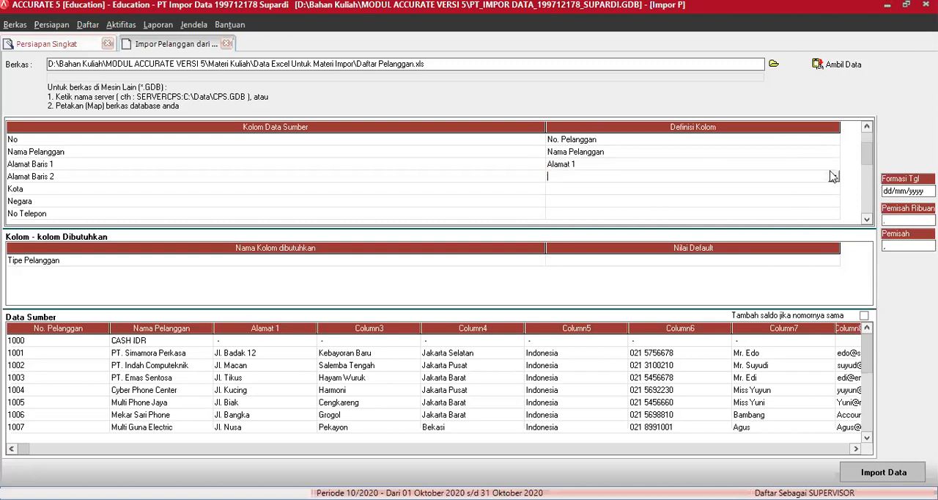
{"action": "left_click", "coordinate": [833, 176]}
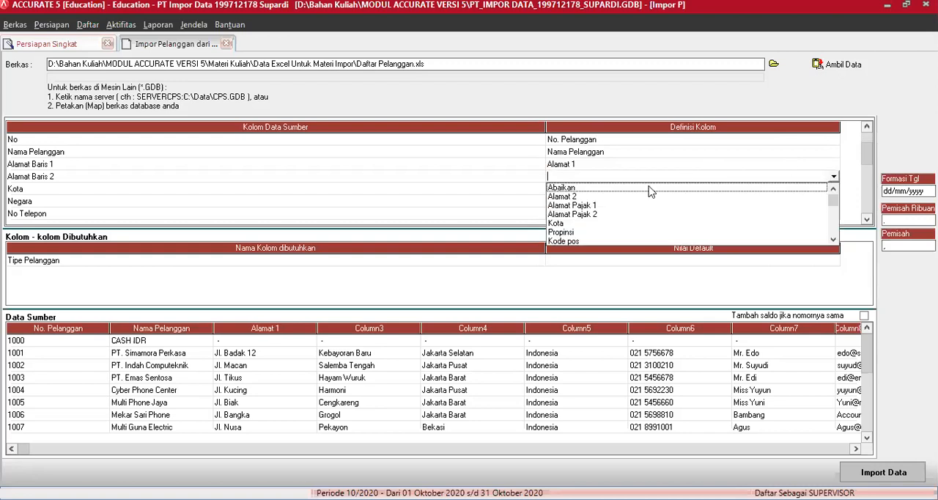
{"action": "left_click", "coordinate": [585, 201]}
Map the source column Kota to Kota and the source column Negara to Negara
{"action": "left_click", "coordinate": [810, 194]}
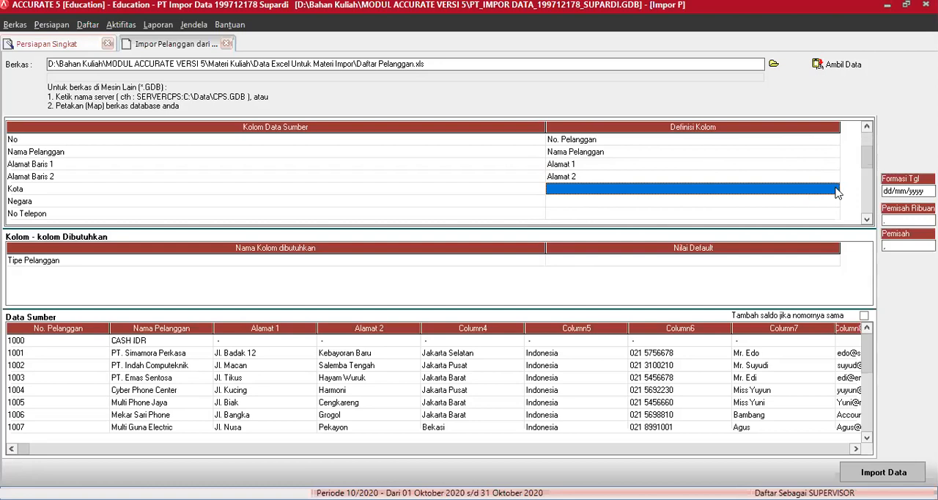
{"action": "left_click", "coordinate": [834, 192]}
{"action": "left_click", "coordinate": [834, 192]}
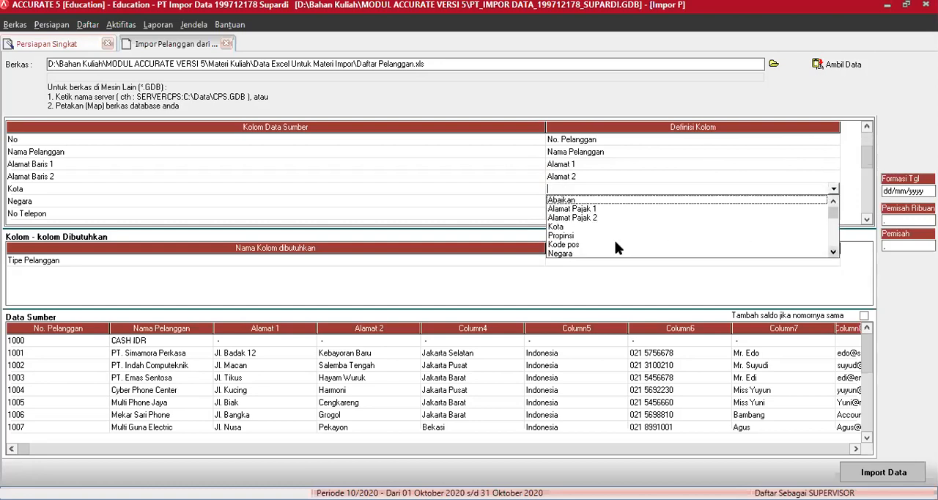
{"action": "left_click", "coordinate": [568, 228]}
{"action": "left_click", "coordinate": [834, 201]}
{"action": "left_click", "coordinate": [833, 201]}
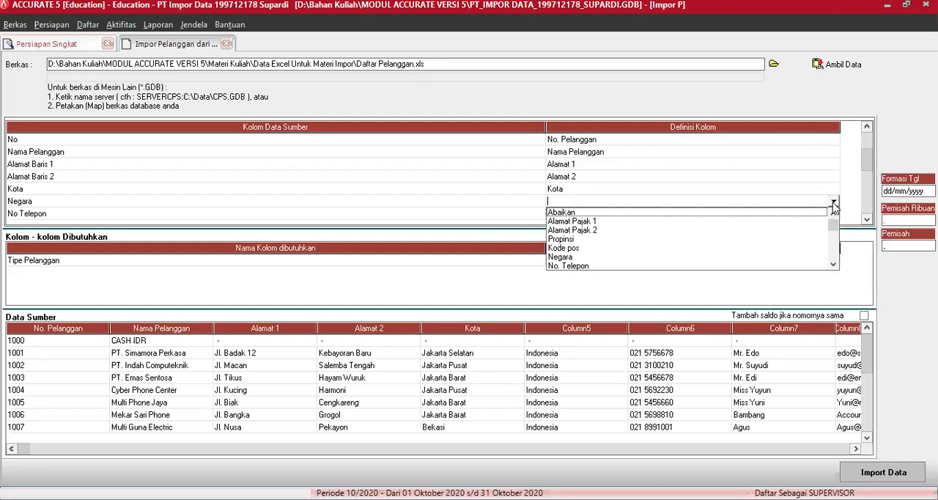
{"action": "left_click", "coordinate": [561, 257]}
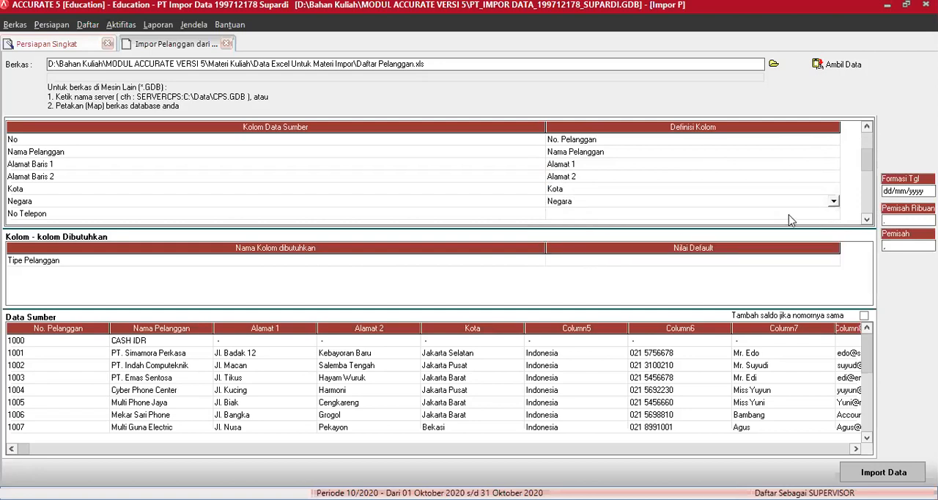
Map the source column No Telepon to No. Telepon and the source column Kontak to Nama kontak
{"action": "left_click", "coordinate": [827, 213]}
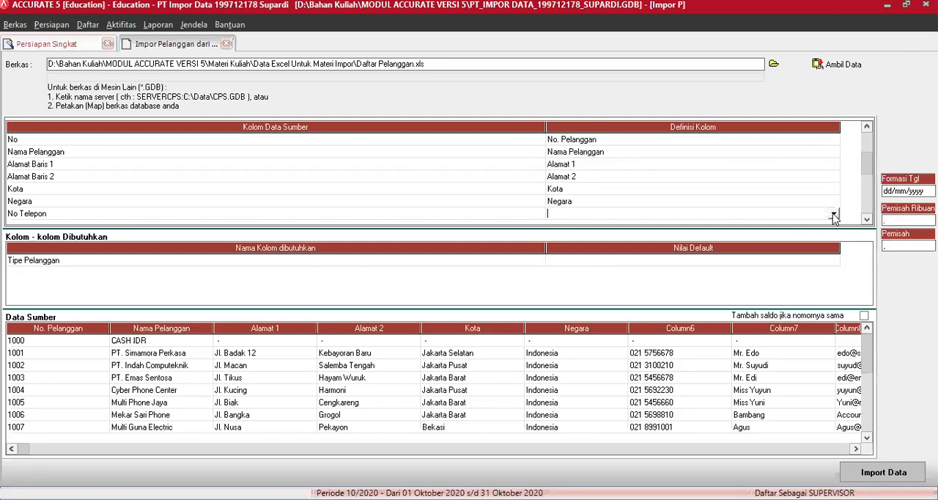
{"action": "left_click", "coordinate": [833, 214]}
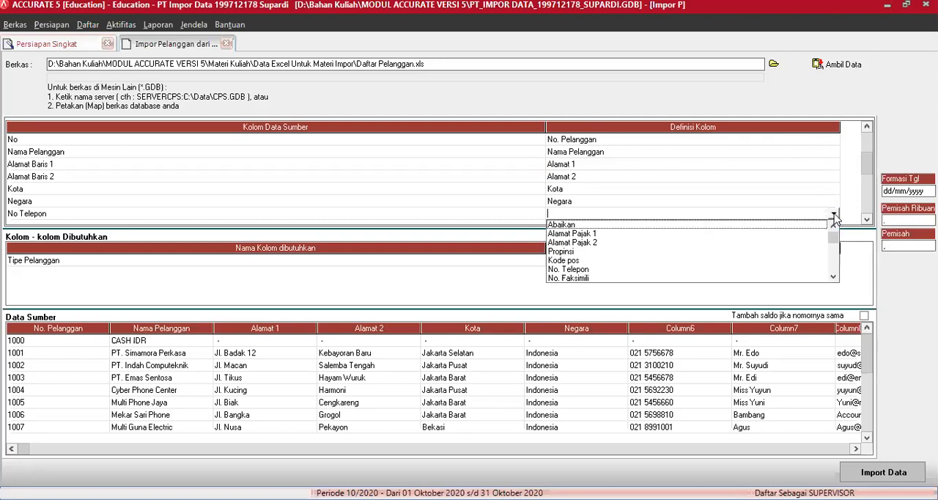
{"action": "left_click", "coordinate": [581, 271]}
{"action": "left_click", "coordinate": [867, 219]}
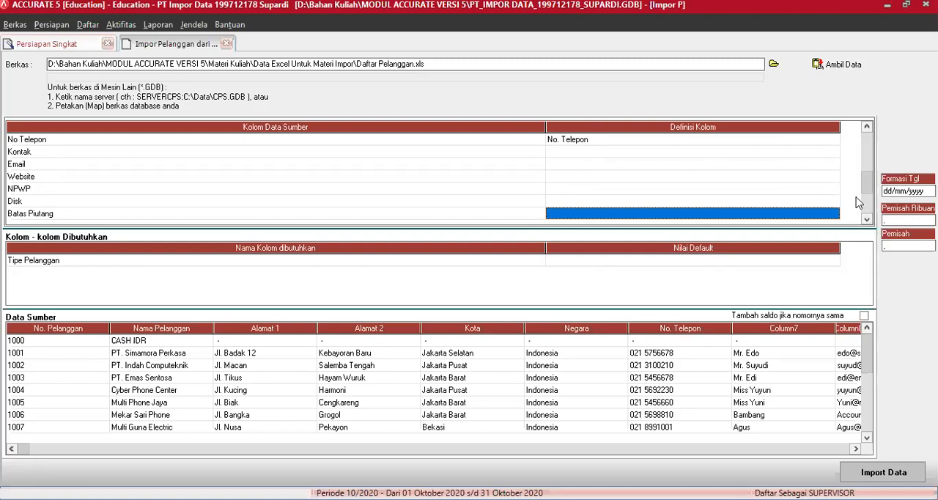
{"action": "left_click", "coordinate": [833, 152]}
{"action": "left_click", "coordinate": [834, 152]}
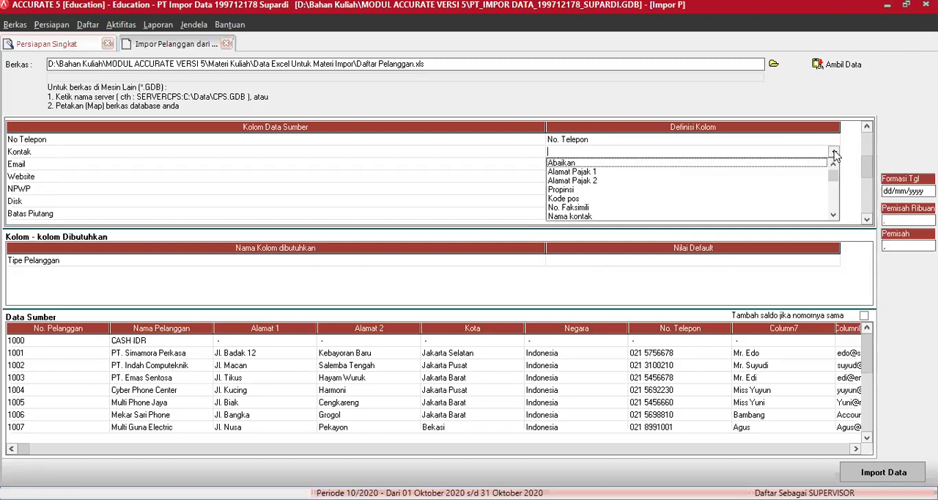
{"action": "left_click", "coordinate": [584, 218]}
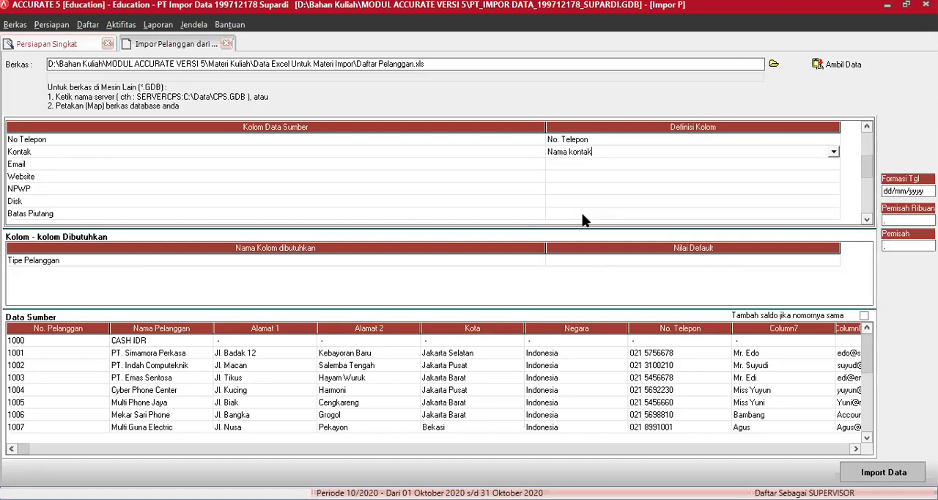
Map the source column Email to Email and the source column Website to Halaman WEB
{"action": "left_click", "coordinate": [834, 166]}
{"action": "left_click", "coordinate": [834, 166]}
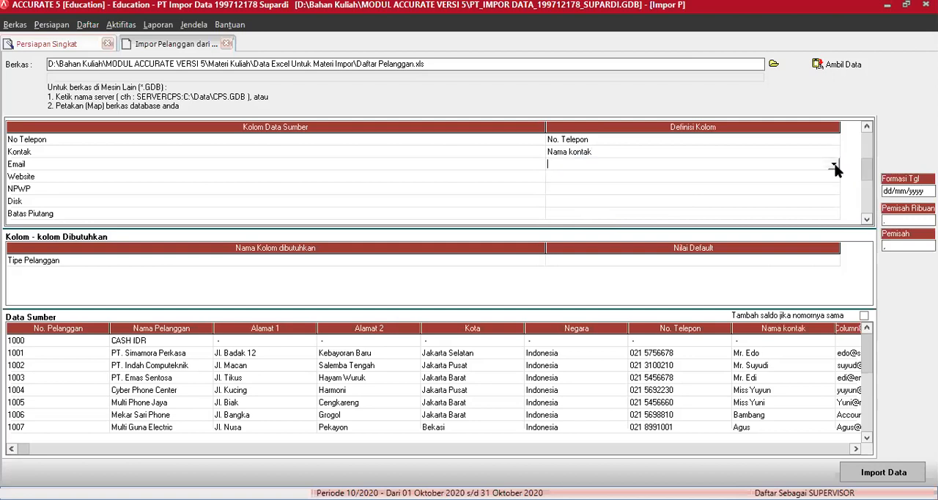
{"action": "left_click", "coordinate": [833, 164]}
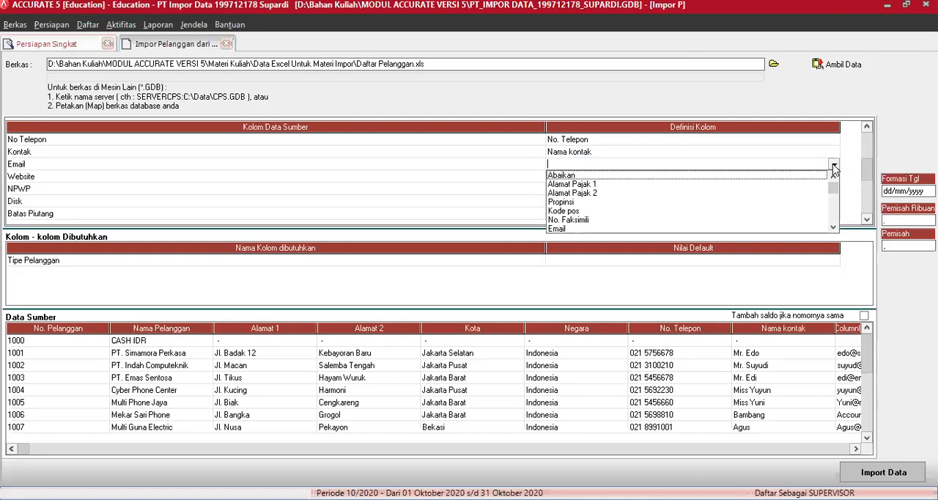
{"action": "left_click", "coordinate": [648, 229]}
{"action": "left_click", "coordinate": [833, 183]}
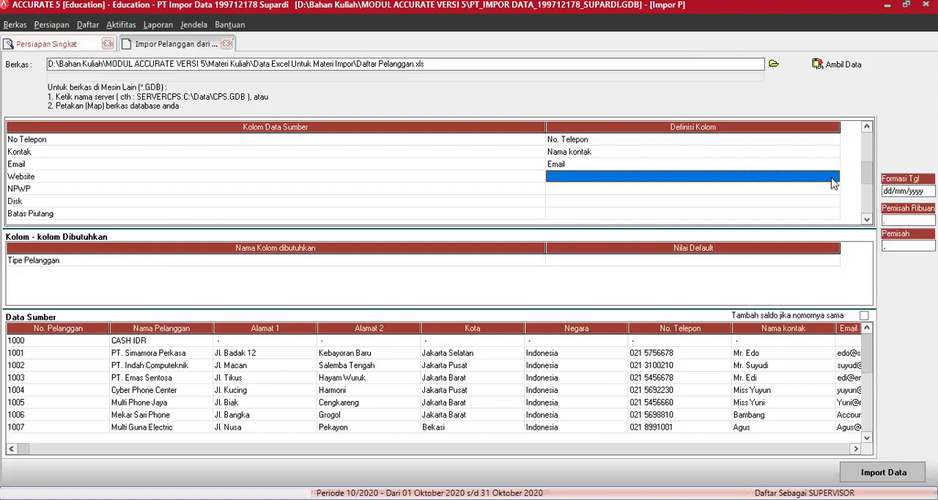
{"action": "left_click", "coordinate": [833, 182]}
{"action": "left_click", "coordinate": [833, 177]}
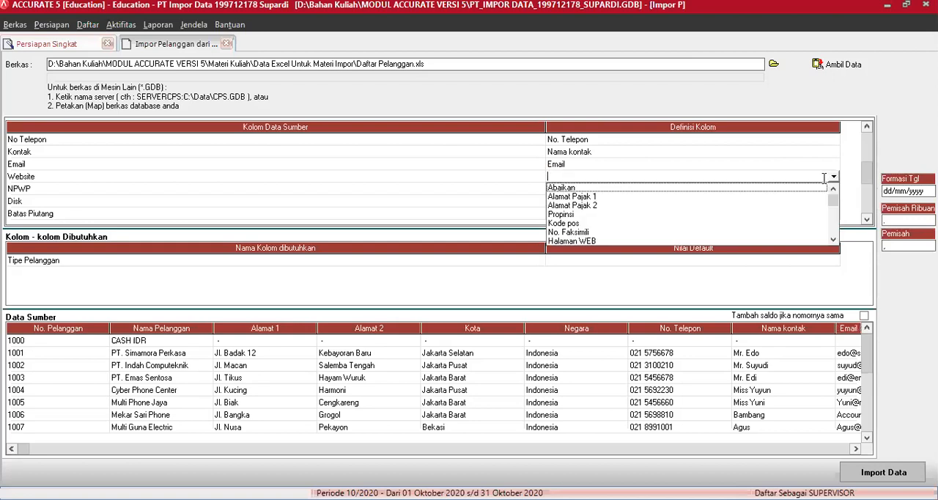
{"action": "left_click", "coordinate": [590, 242]}
Define the NPWP source column as Nomor Pajak in the customer import mapping
{"action": "left_click", "coordinate": [824, 192]}
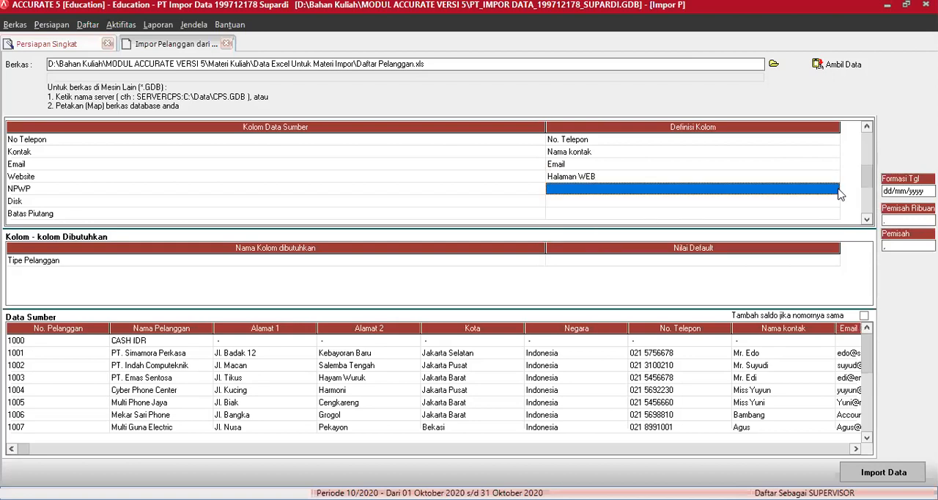
{"action": "left_click", "coordinate": [838, 190]}
{"action": "left_click", "coordinate": [833, 189]}
{"action": "left_click", "coordinate": [833, 253]}
{"action": "left_click", "coordinate": [833, 253]}
{"action": "left_click", "coordinate": [834, 252]}
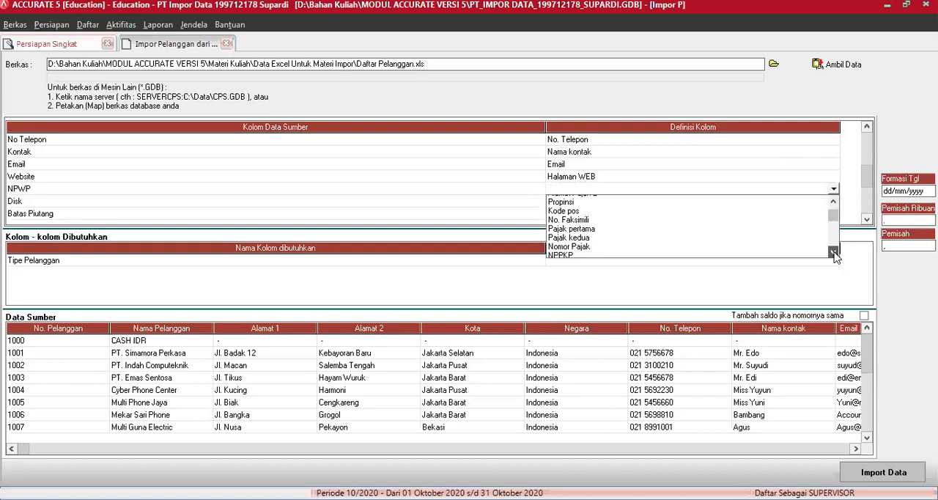
{"action": "left_click", "coordinate": [579, 247]}
Define the Disk source column as Default Diskon in the customer import mapping
{"action": "left_click", "coordinate": [807, 207]}
{"action": "left_click", "coordinate": [833, 201]}
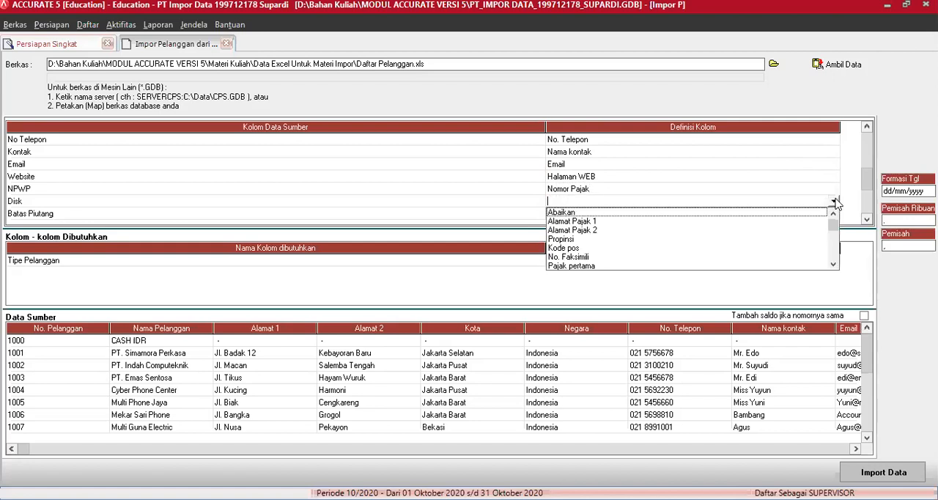
{"action": "left_click", "coordinate": [834, 264]}
{"action": "left_click", "coordinate": [834, 264]}
{"action": "left_click", "coordinate": [834, 264]}
{"action": "left_click", "coordinate": [833, 264]}
{"action": "left_click", "coordinate": [833, 264]}
{"action": "left_click", "coordinate": [834, 264]}
{"action": "left_click", "coordinate": [579, 256]}
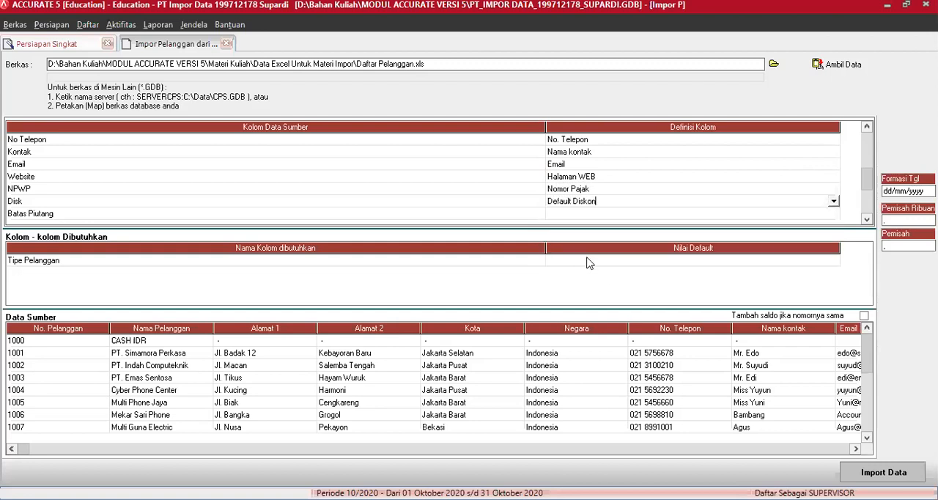
Define the Batas Piutang source column as Batas Piutang in the customer import mapping
{"action": "left_click", "coordinate": [822, 215]}
{"action": "left_click", "coordinate": [834, 214]}
{"action": "left_click", "coordinate": [833, 277]}
{"action": "left_click", "coordinate": [834, 277]}
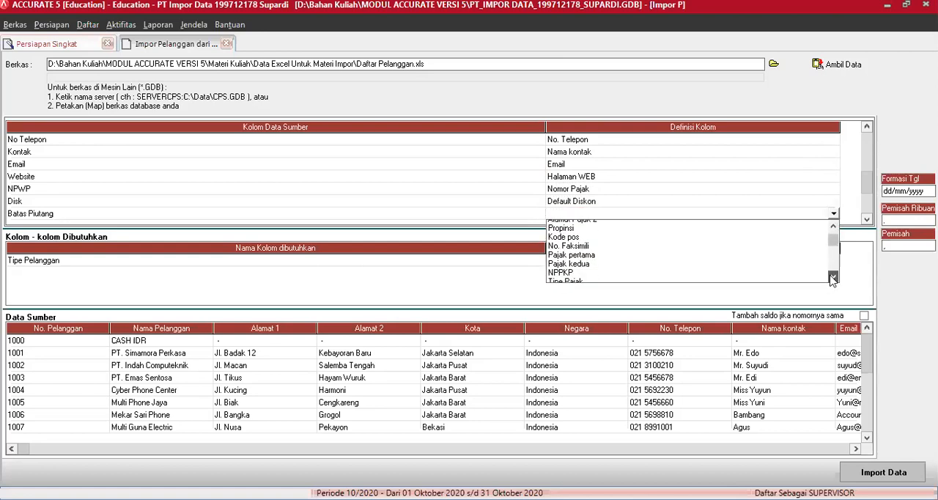
{"action": "left_click", "coordinate": [833, 277]}
{"action": "left_click", "coordinate": [586, 269]}
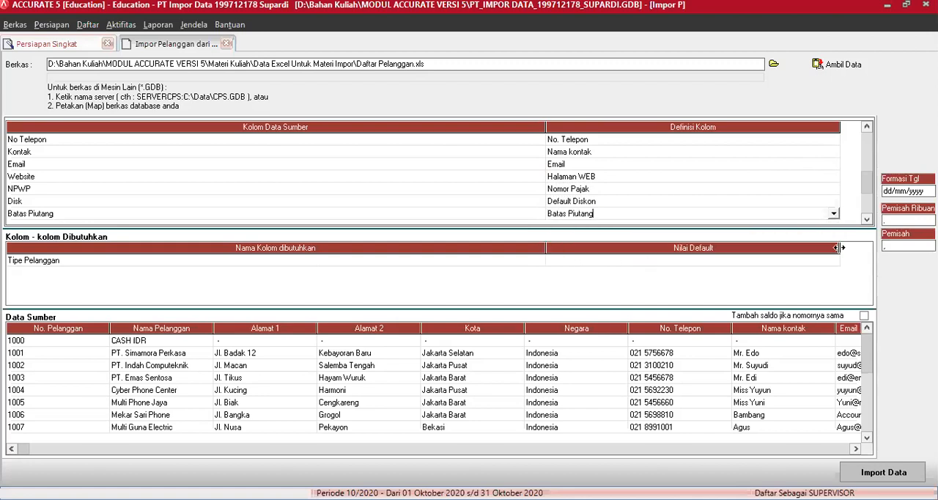
Define the Saldo Awal source column as Saldo Awal in the customer import mapping
{"action": "left_click", "coordinate": [867, 219]}
{"action": "left_click", "coordinate": [867, 219]}
{"action": "left_click", "coordinate": [867, 219]}
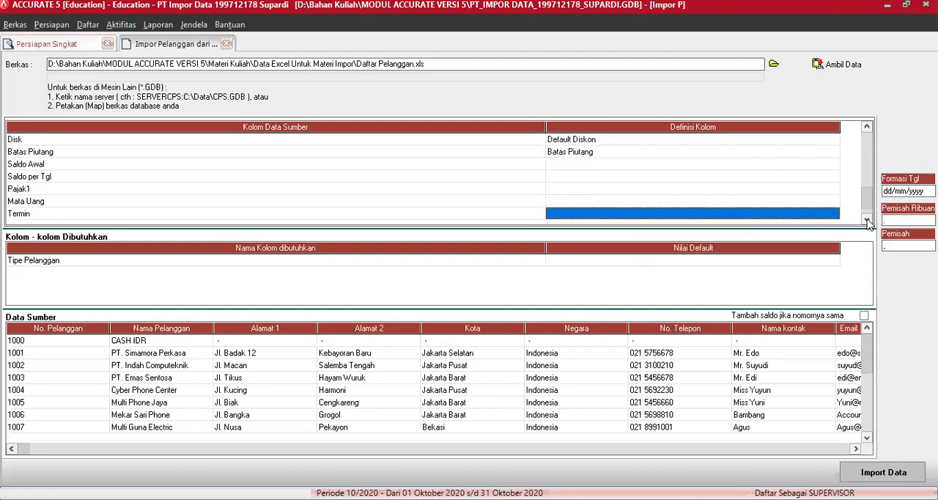
{"action": "left_click", "coordinate": [868, 219]}
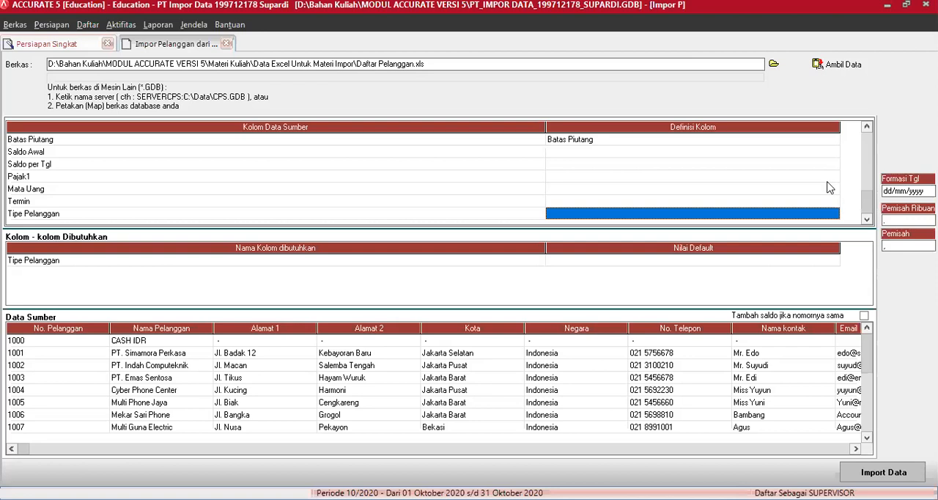
{"action": "left_click", "coordinate": [832, 152]}
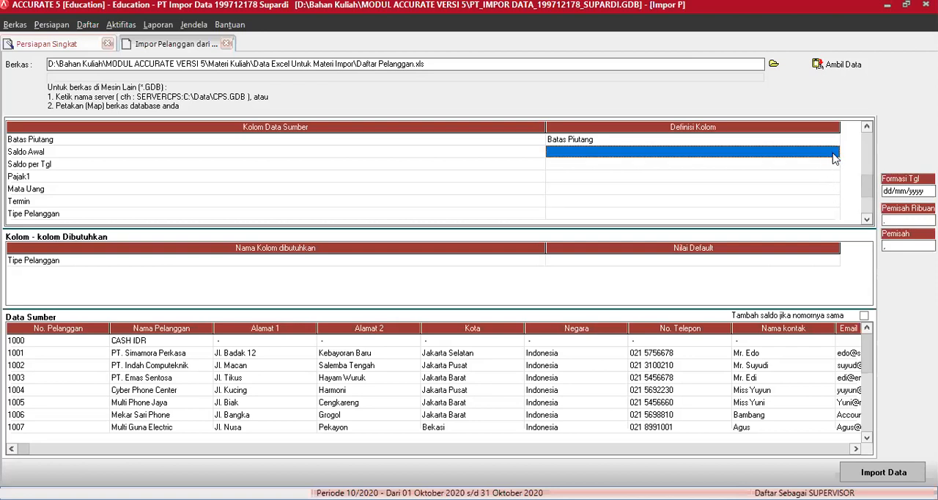
{"action": "left_click", "coordinate": [834, 152]}
{"action": "left_click", "coordinate": [833, 152]}
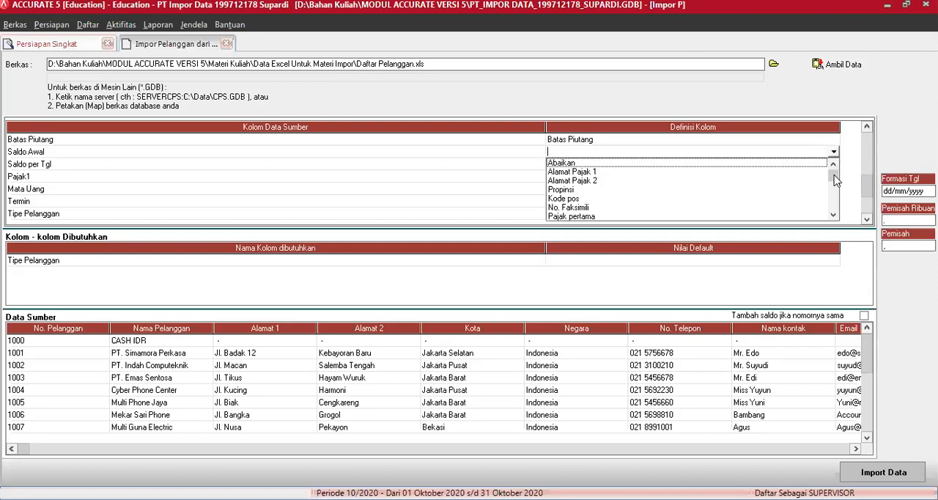
{"action": "left_click", "coordinate": [833, 214]}
{"action": "left_click", "coordinate": [834, 214]}
{"action": "left_click", "coordinate": [834, 214]}
{"action": "left_click", "coordinate": [833, 214]}
{"action": "left_click", "coordinate": [834, 214]}
{"action": "left_click", "coordinate": [833, 214]}
{"action": "left_click", "coordinate": [573, 209]}
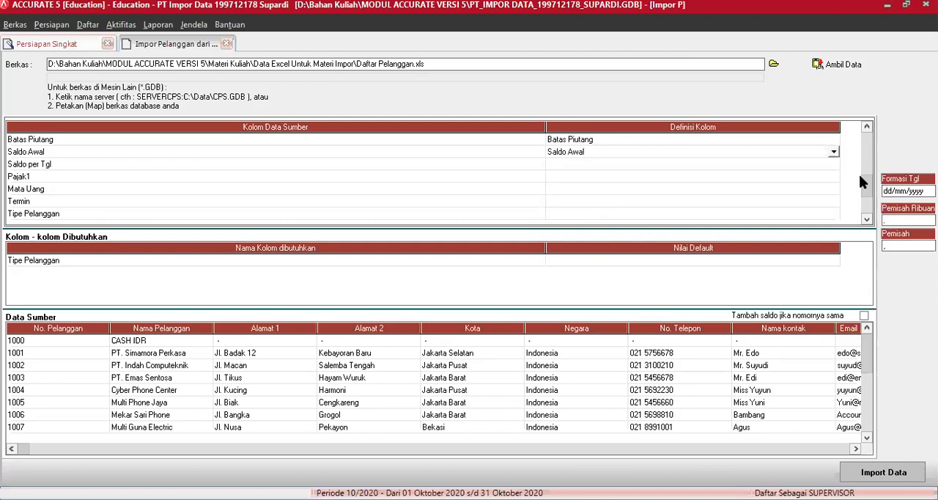
Define the Saldo per Tgl source column as Saldo per tgl in the customer import mapping
{"action": "left_click", "coordinate": [831, 165]}
{"action": "left_click", "coordinate": [832, 168]}
{"action": "left_click", "coordinate": [834, 166]}
{"action": "left_click", "coordinate": [833, 226]}
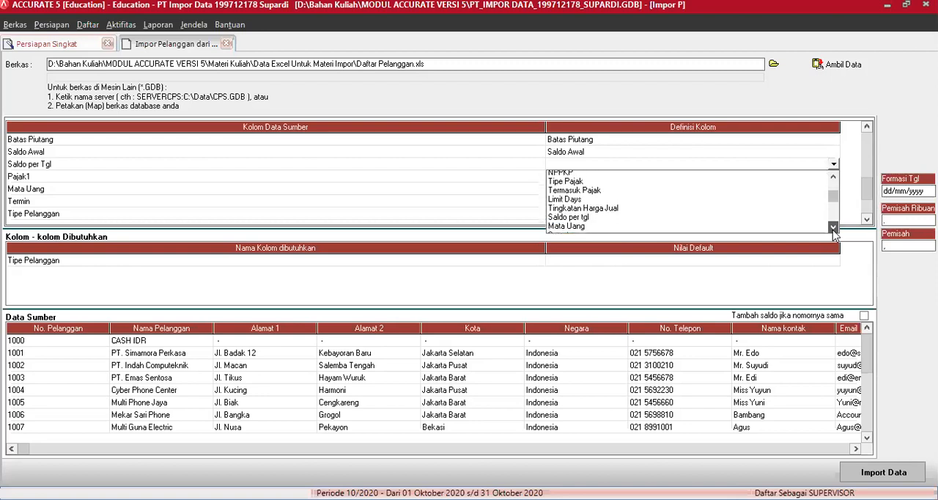
{"action": "left_click", "coordinate": [589, 193]}
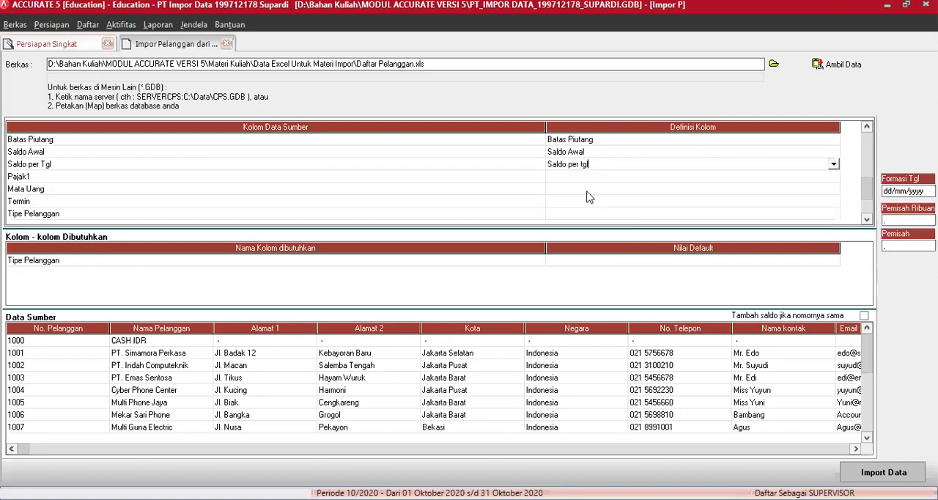
Define the Pajak1 source column as Pajak pertama, matching source value S to PPN Sederhana and T to PPN Standar
{"action": "left_click", "coordinate": [825, 177]}
{"action": "left_click", "coordinate": [835, 177]}
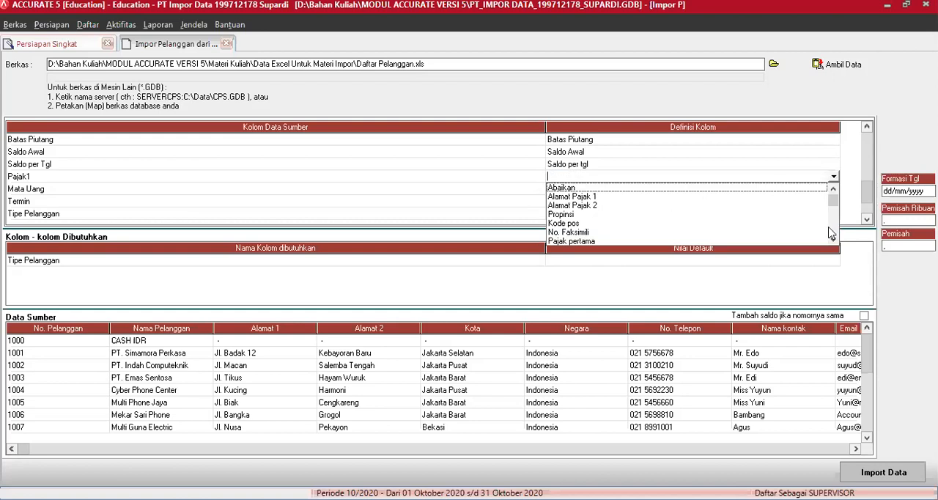
{"action": "left_click", "coordinate": [571, 241]}
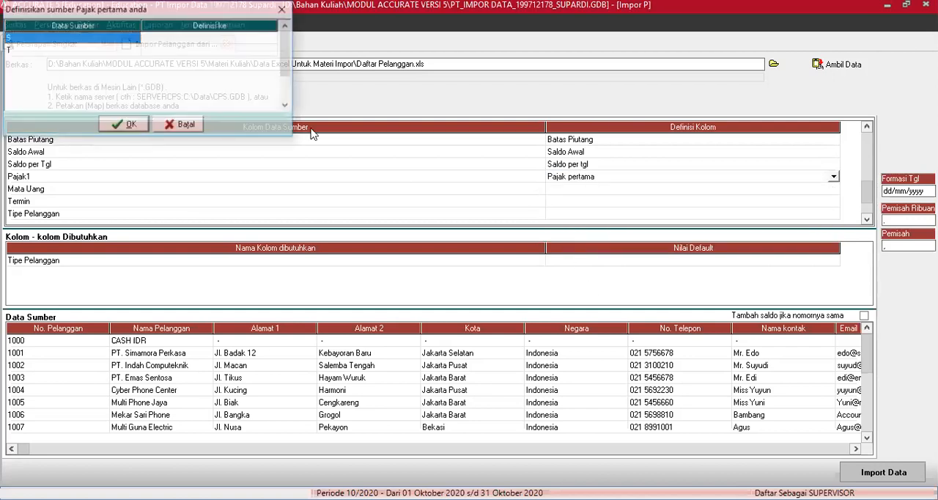
{"action": "left_click", "coordinate": [254, 41]}
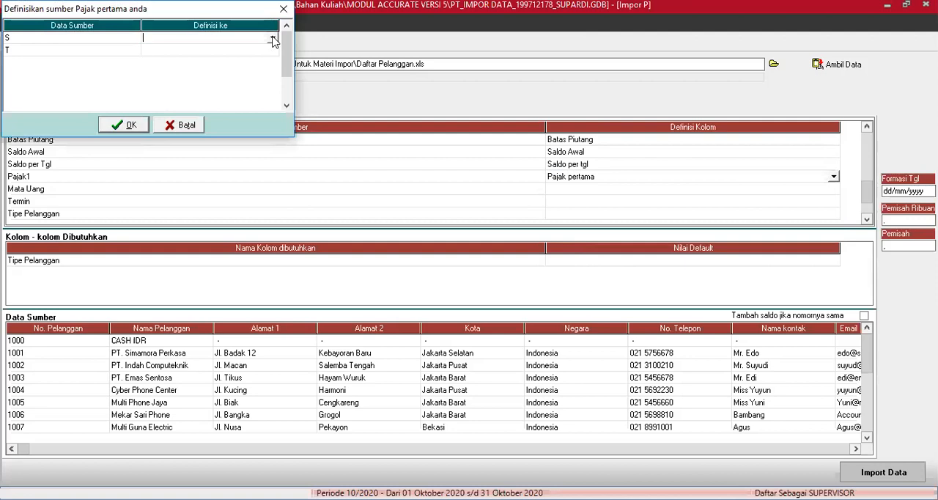
{"action": "left_click", "coordinate": [272, 41]}
{"action": "left_click", "coordinate": [227, 56]}
{"action": "left_click", "coordinate": [270, 51]}
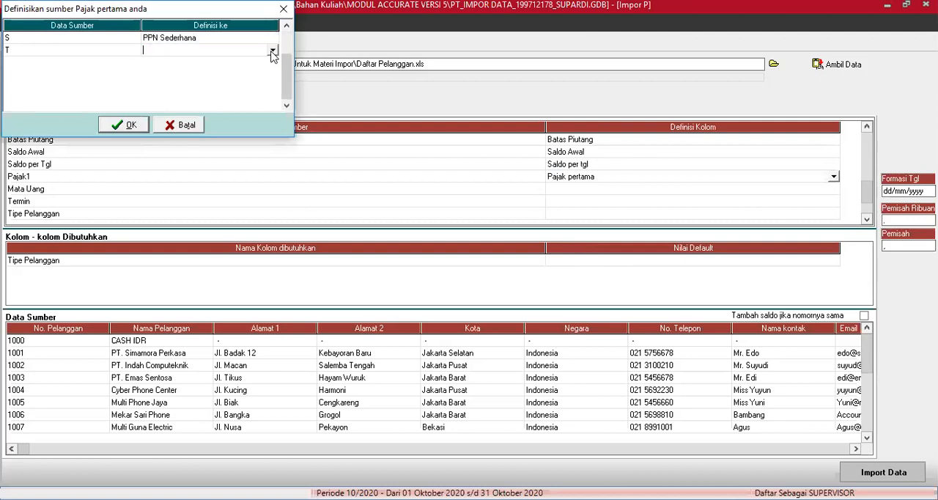
{"action": "left_click", "coordinate": [273, 52]}
{"action": "left_click", "coordinate": [215, 81]}
{"action": "left_click", "coordinate": [123, 126]}
Define the Mata Uang source column as Mata Uang in the customer import mapping
{"action": "left_click", "coordinate": [833, 189]}
{"action": "left_click", "coordinate": [834, 190]}
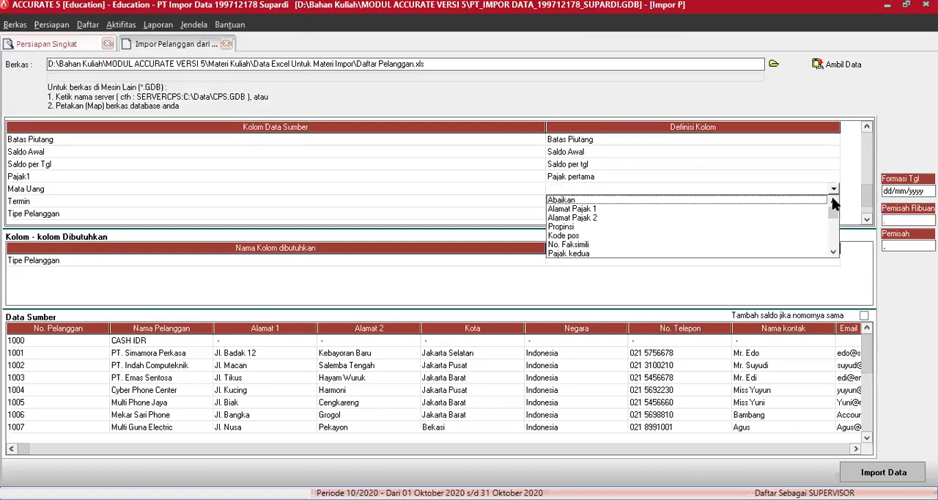
{"action": "left_click", "coordinate": [833, 253]}
{"action": "left_click", "coordinate": [833, 253]}
{"action": "left_click", "coordinate": [833, 253]}
{"action": "left_click", "coordinate": [834, 253]}
{"action": "left_click", "coordinate": [833, 252]}
{"action": "left_click", "coordinate": [834, 252]}
{"action": "left_click", "coordinate": [833, 253]}
{"action": "left_click", "coordinate": [833, 253]}
{"action": "left_click", "coordinate": [576, 237]}
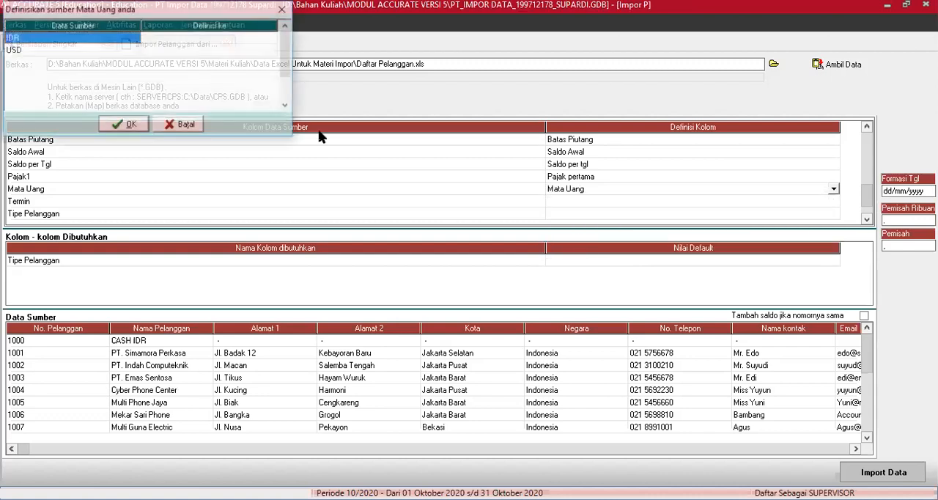
Match the source currency IDR to IDR and USD to USD, and accept the currency definitions
{"action": "left_click", "coordinate": [272, 46]}
{"action": "left_click", "coordinate": [272, 41]}
{"action": "left_click", "coordinate": [272, 38]}
{"action": "left_click", "coordinate": [262, 49]}
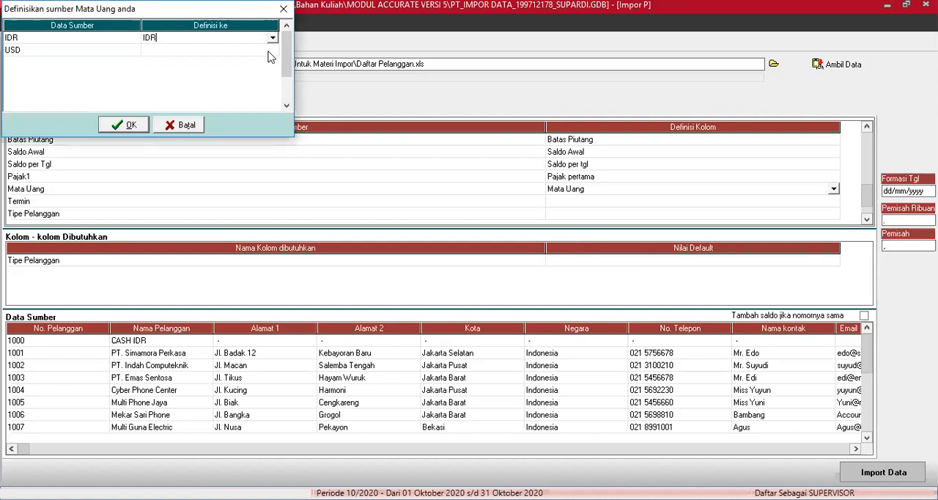
{"action": "left_click", "coordinate": [272, 50]}
{"action": "left_click", "coordinate": [272, 50]}
{"action": "left_click", "coordinate": [262, 71]}
{"action": "left_click", "coordinate": [128, 128]}
Define the Termin source column as Syarat in the customer import mapping
{"action": "left_click", "coordinate": [832, 202]}
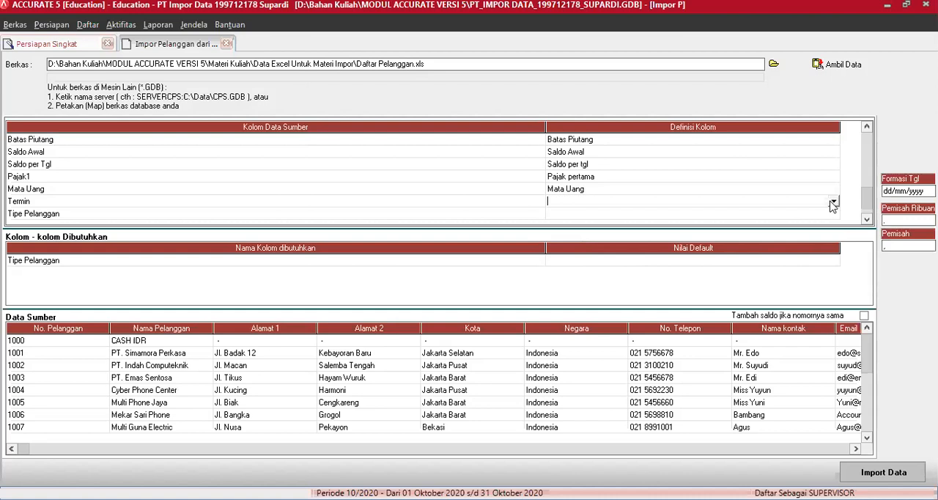
{"action": "left_click", "coordinate": [833, 202]}
{"action": "left_click", "coordinate": [834, 264]}
{"action": "left_click", "coordinate": [834, 264]}
{"action": "left_click", "coordinate": [834, 264]}
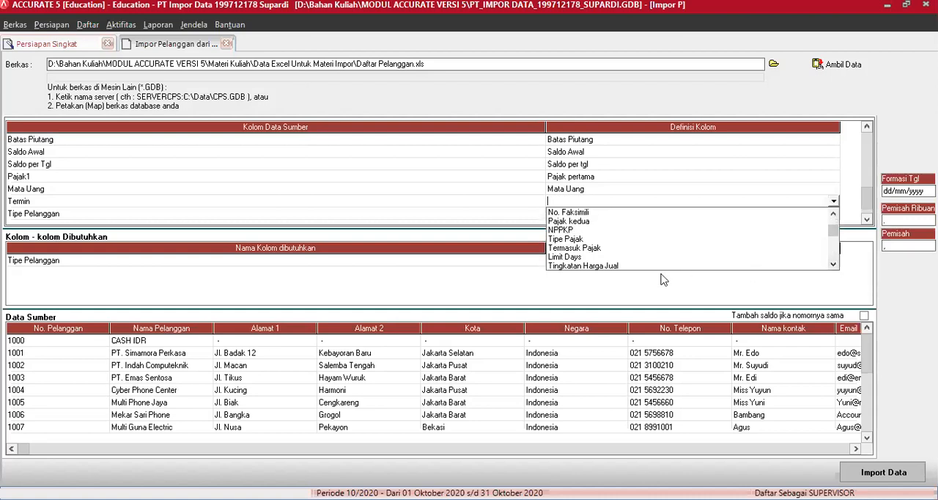
{"action": "left_click", "coordinate": [833, 266]}
{"action": "left_click", "coordinate": [833, 264]}
{"action": "left_click", "coordinate": [832, 265]}
{"action": "left_click", "coordinate": [552, 248]}
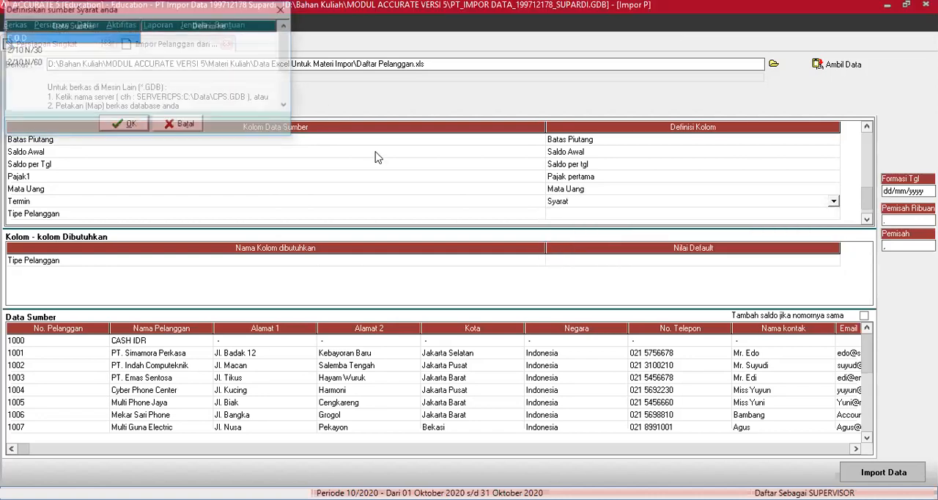
Match the source terms C.O.D to C.O.D, 2/10 N/30 to 2/10 n/30 and 2/10 N/60 to 2/10 n/60, and accept the definitions
{"action": "left_click", "coordinate": [253, 37]}
{"action": "left_click", "coordinate": [271, 38]}
{"action": "left_click", "coordinate": [272, 40]}
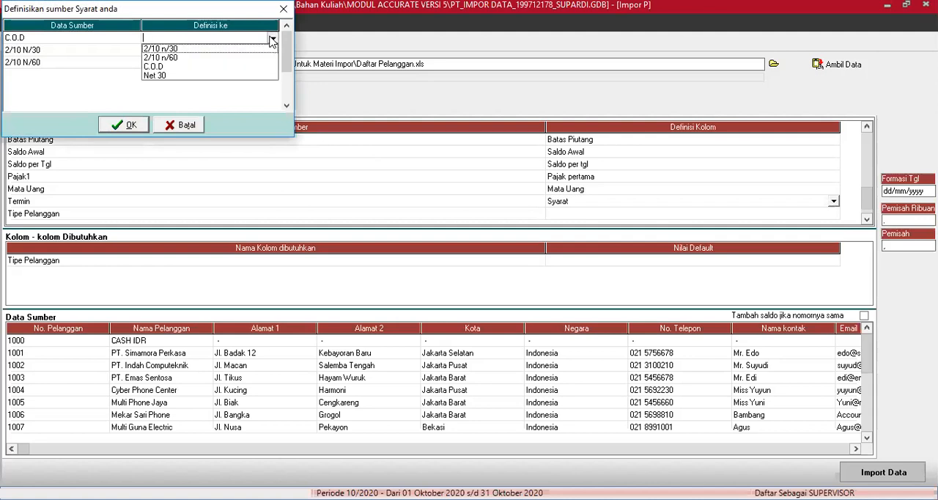
{"action": "left_click", "coordinate": [184, 67]}
{"action": "left_click", "coordinate": [269, 50]}
{"action": "left_click", "coordinate": [270, 51]}
{"action": "left_click", "coordinate": [272, 50]}
{"action": "left_click", "coordinate": [247, 63]}
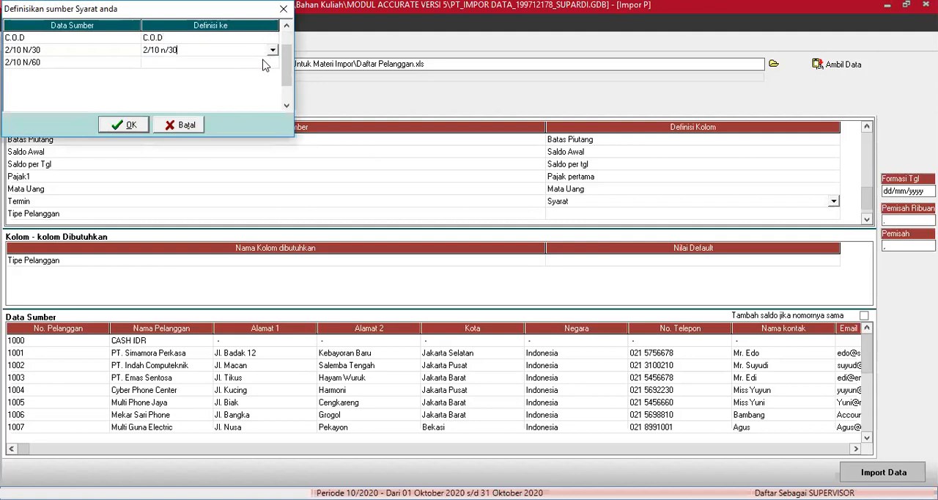
{"action": "left_click", "coordinate": [265, 63]}
{"action": "left_click", "coordinate": [271, 65]}
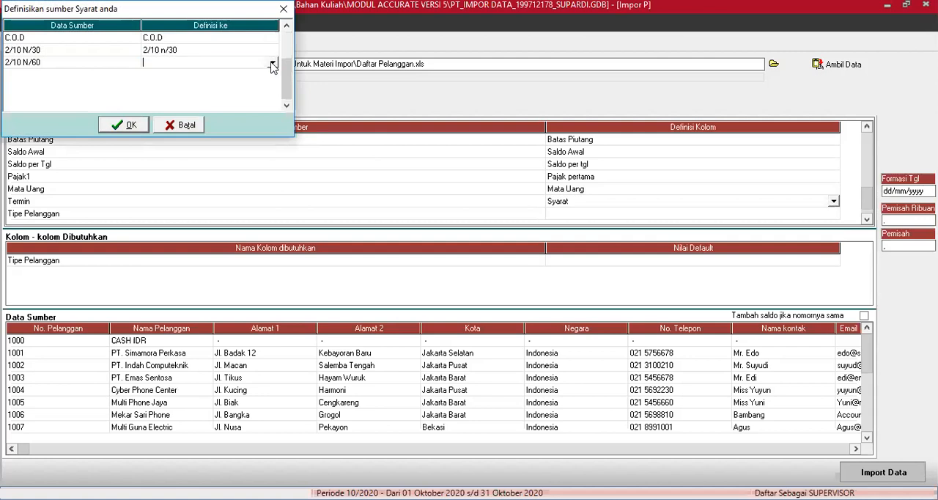
{"action": "left_click", "coordinate": [271, 65]}
{"action": "left_click", "coordinate": [249, 81]}
{"action": "left_click", "coordinate": [131, 125]}
Define the Tipe Pelanggan source column as Tipe Pelanggan in the customer import mapping
{"action": "left_click", "coordinate": [825, 213]}
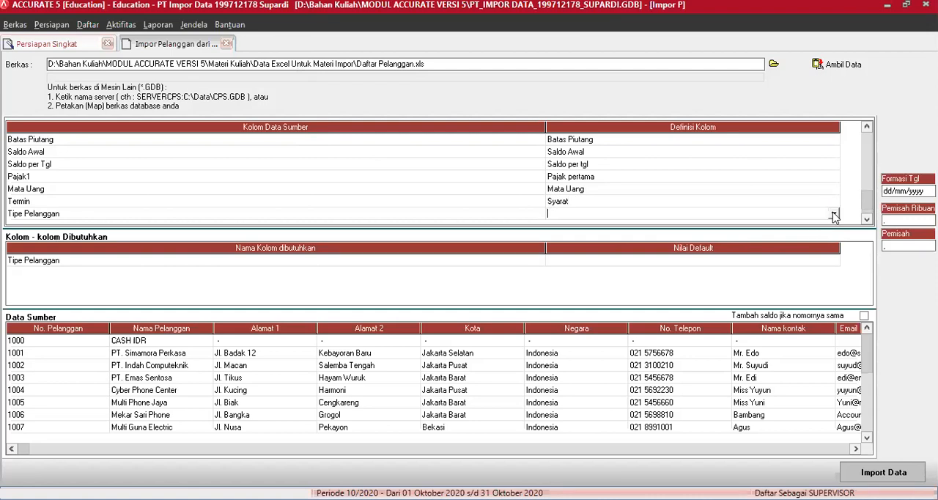
{"action": "left_click", "coordinate": [833, 213]}
{"action": "left_click", "coordinate": [833, 279]}
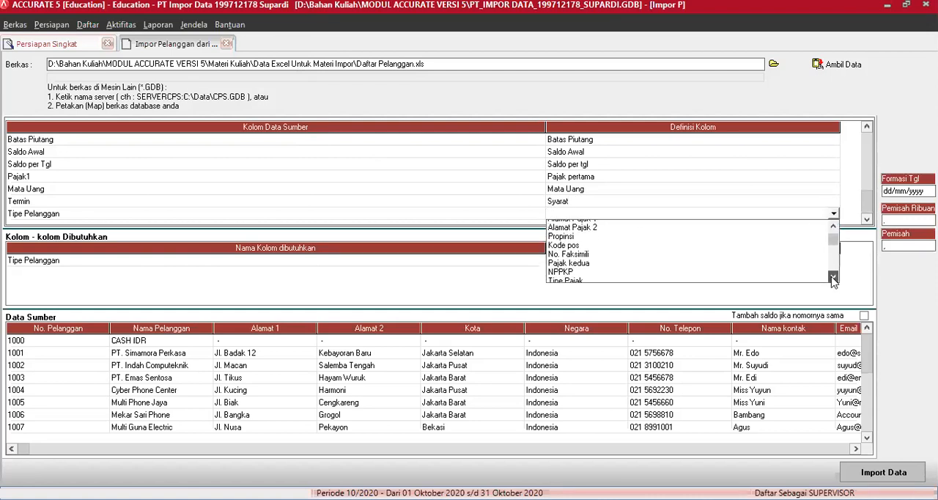
{"action": "left_click", "coordinate": [833, 277]}
{"action": "left_click", "coordinate": [834, 279]}
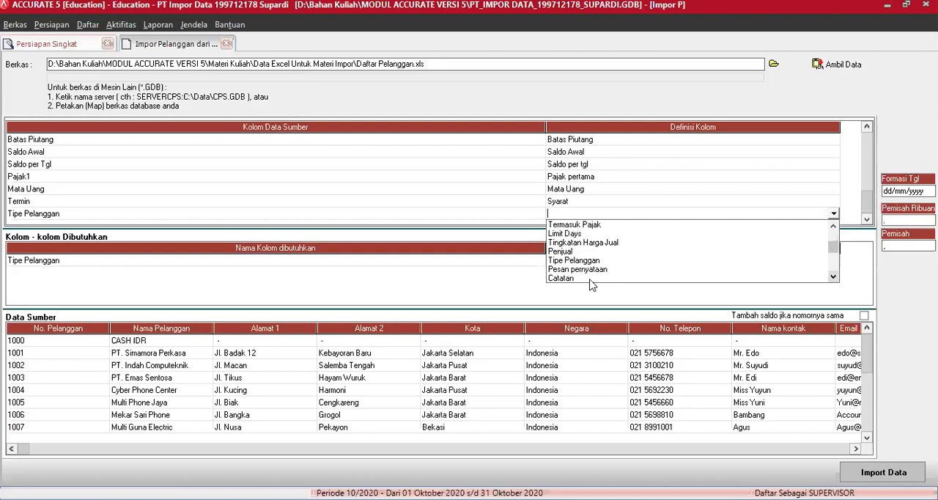
{"action": "left_click", "coordinate": [579, 260]}
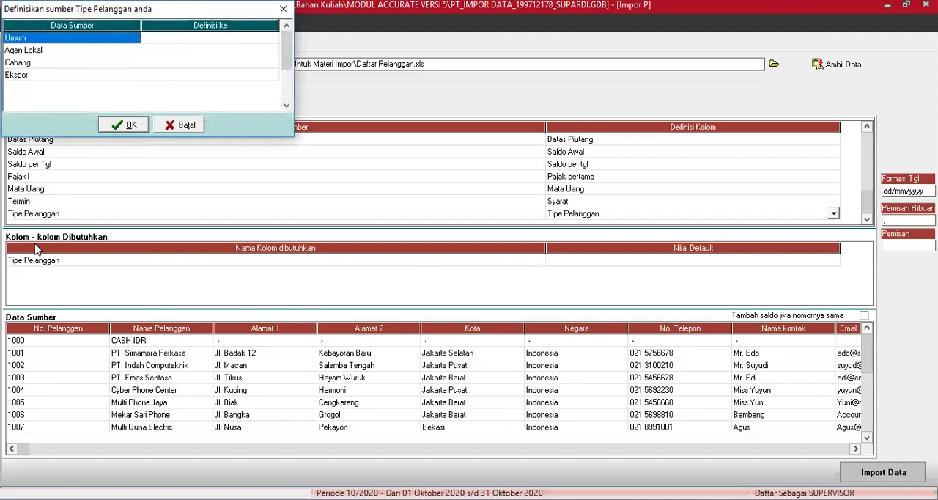
Match source customer types Umum, Agen Lokal and Cabang to their namesakes and Ekspor to Agen Lokal, and accept the definitions
{"action": "left_click", "coordinate": [264, 38]}
{"action": "left_click", "coordinate": [271, 38]}
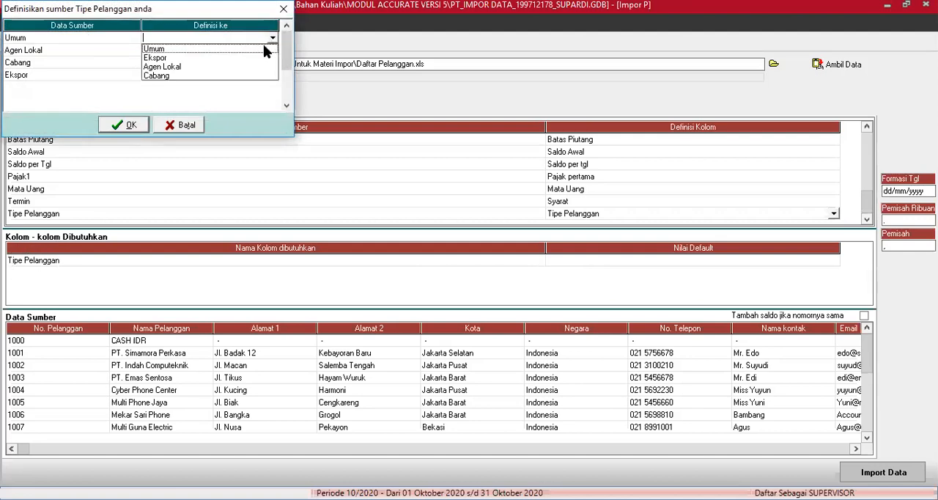
{"action": "left_click", "coordinate": [268, 49]}
{"action": "left_click", "coordinate": [272, 52]}
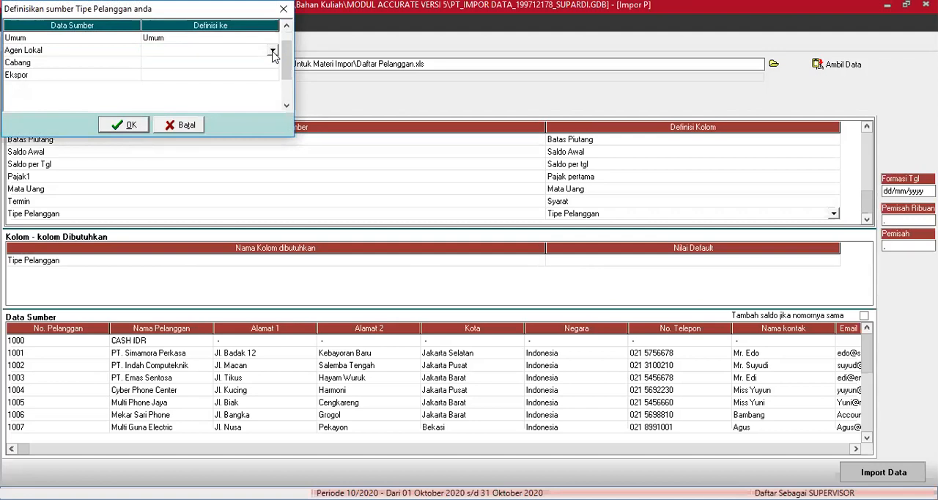
{"action": "left_click", "coordinate": [273, 52]}
{"action": "left_click", "coordinate": [184, 77]}
{"action": "left_click", "coordinate": [260, 64]}
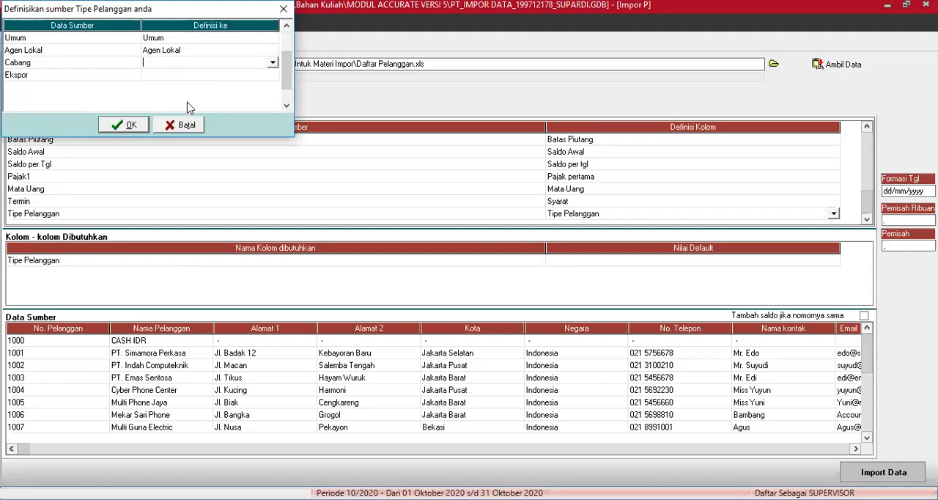
{"action": "left_click", "coordinate": [257, 76]}
{"action": "left_click", "coordinate": [273, 76]}
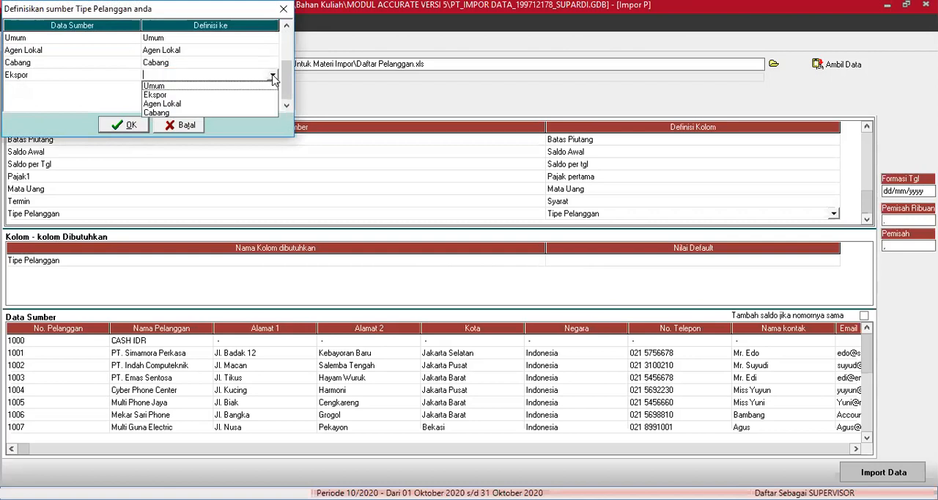
{"action": "left_click", "coordinate": [164, 104]}
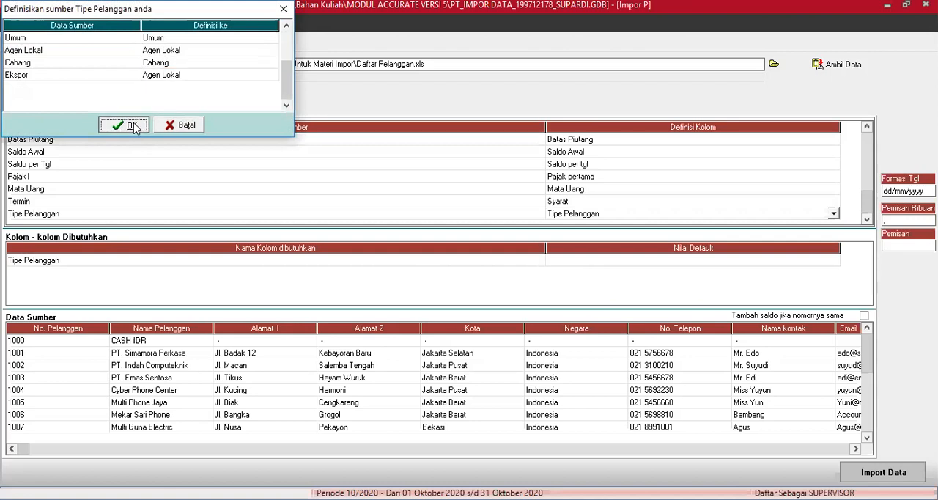
{"action": "left_click", "coordinate": [134, 127]}
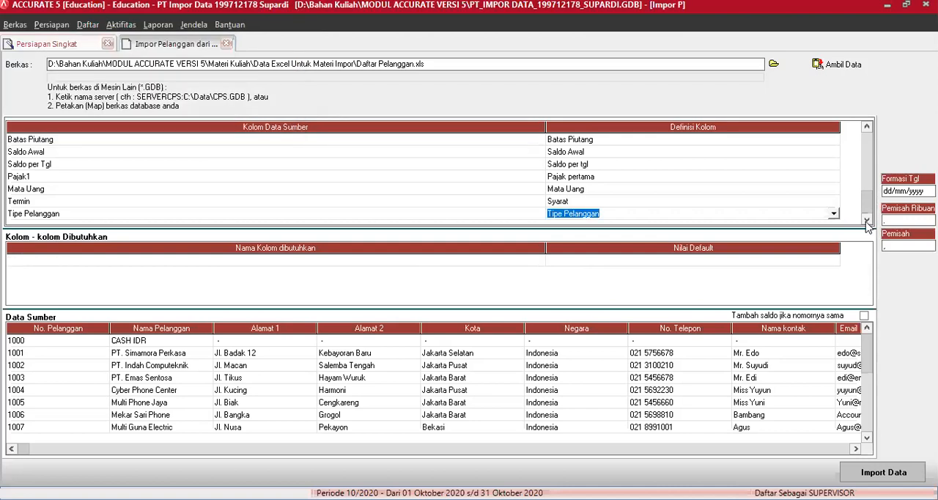
Import the mapped customer data into the company database and dismiss the import notice
{"action": "left_click", "coordinate": [866, 221]}
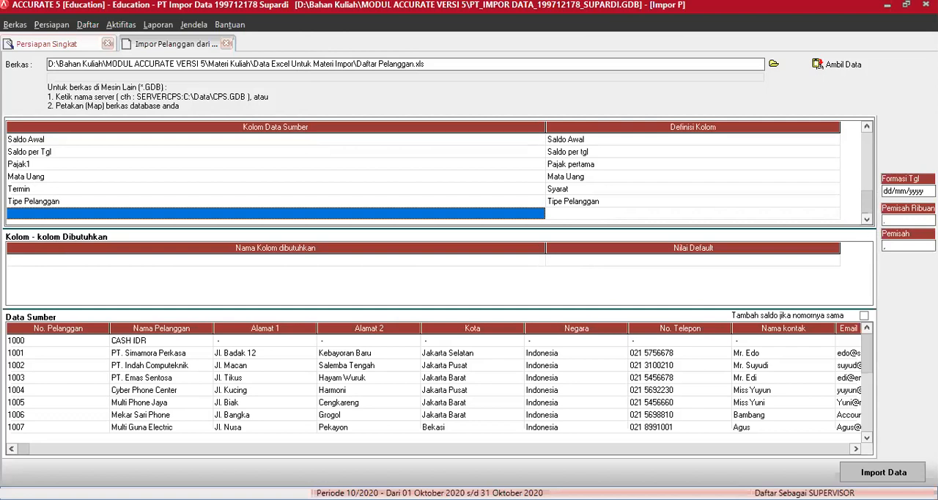
{"action": "left_click", "coordinate": [875, 470]}
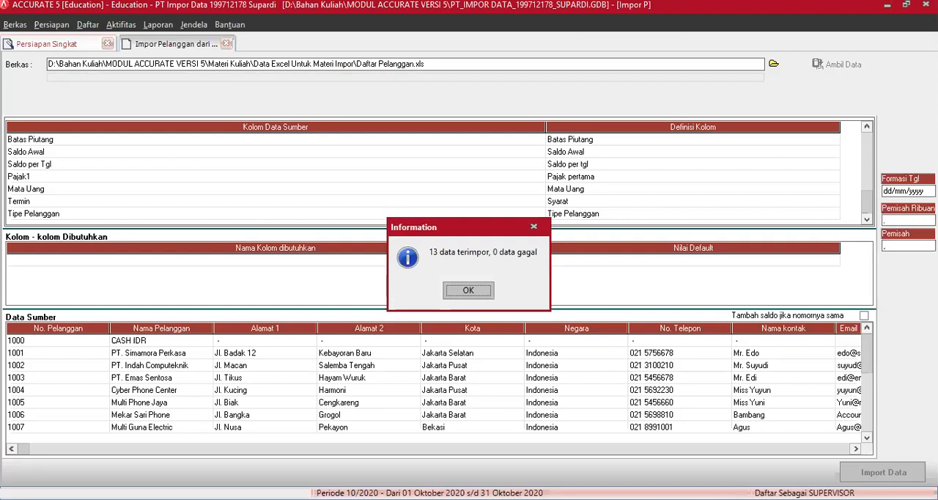
{"action": "left_click", "coordinate": [484, 293]}
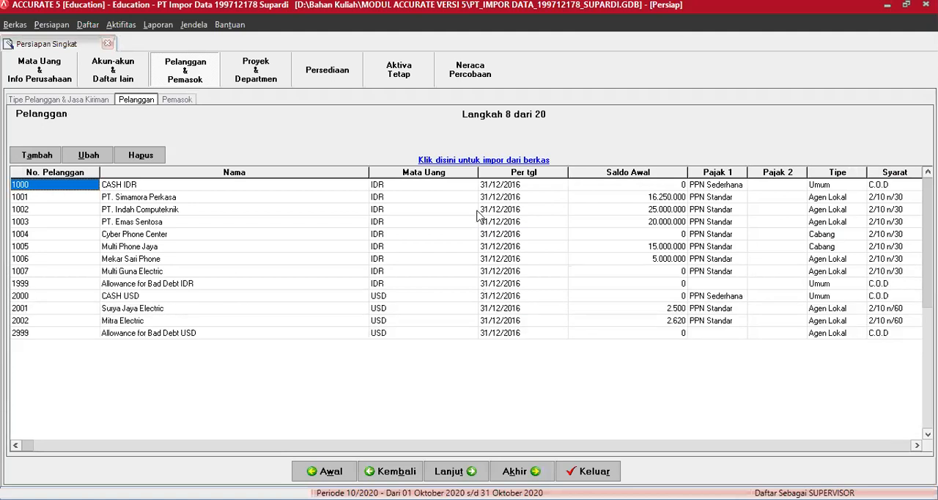
Delete the customers PT. Simamora Perkasa, PT. Indah Computeknik and PT. Emas Sentosa from the Pelanggan list
{"action": "left_click", "coordinate": [617, 196]}
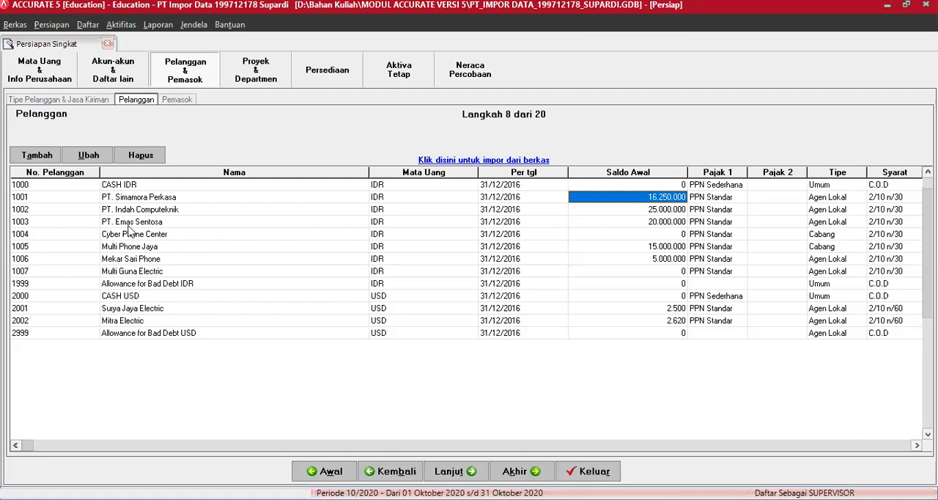
{"action": "left_click", "coordinate": [48, 197]}
{"action": "left_click", "coordinate": [141, 155]}
{"action": "left_click", "coordinate": [432, 292]}
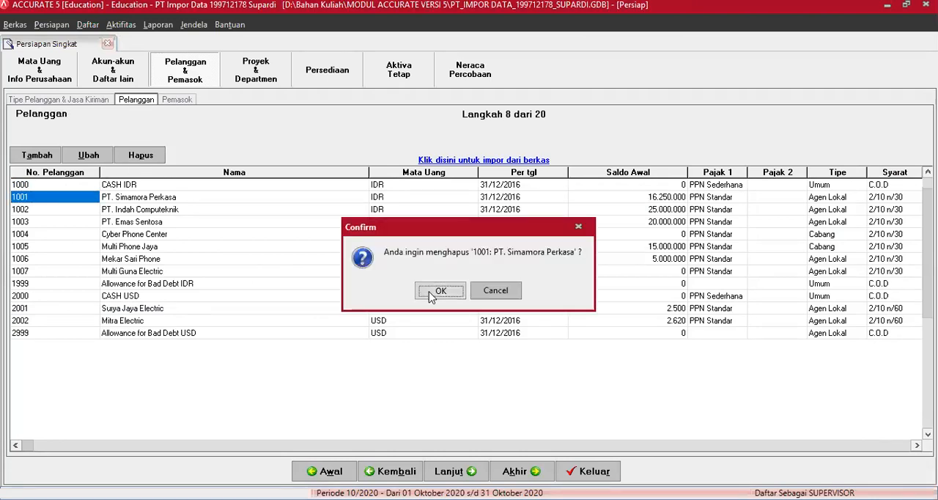
{"action": "left_click", "coordinate": [141, 155]}
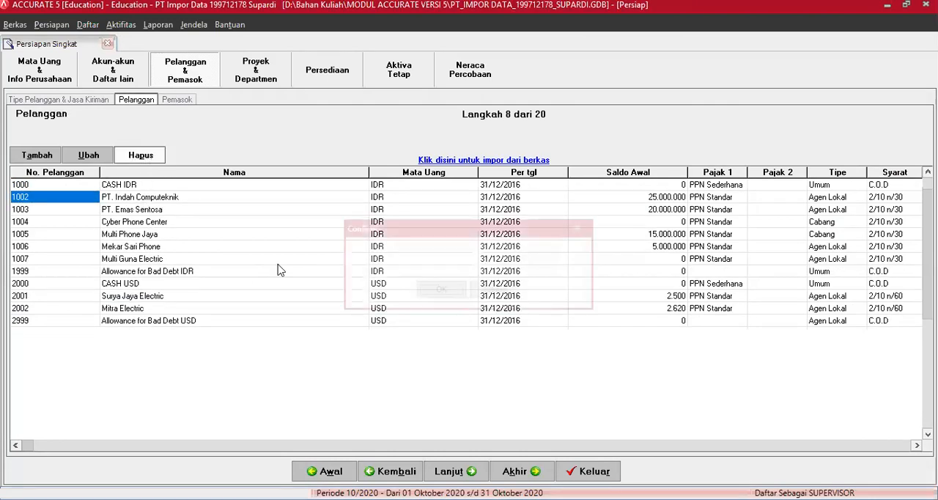
{"action": "left_click", "coordinate": [429, 295]}
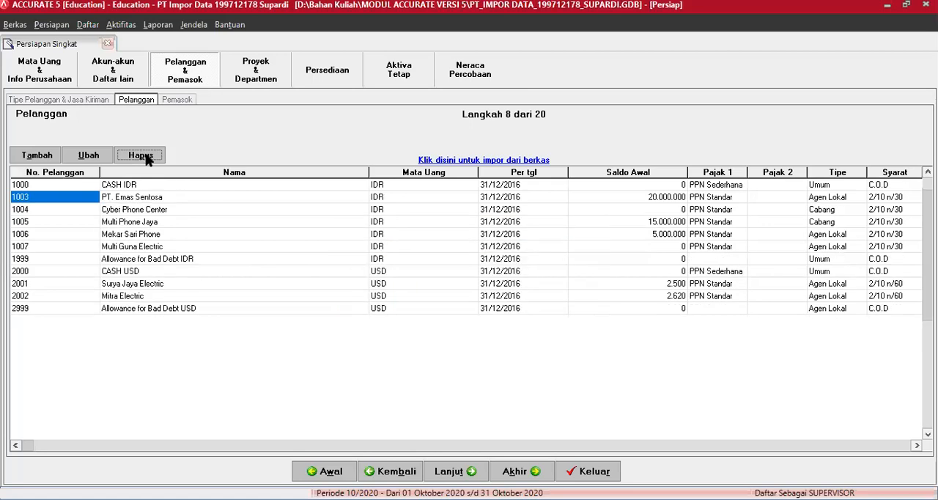
{"action": "left_click", "coordinate": [140, 155]}
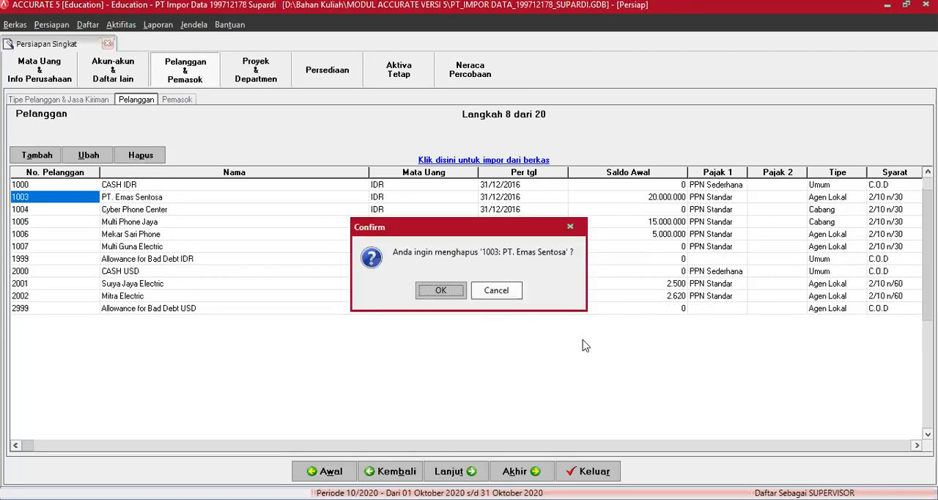
{"action": "left_click", "coordinate": [443, 290]}
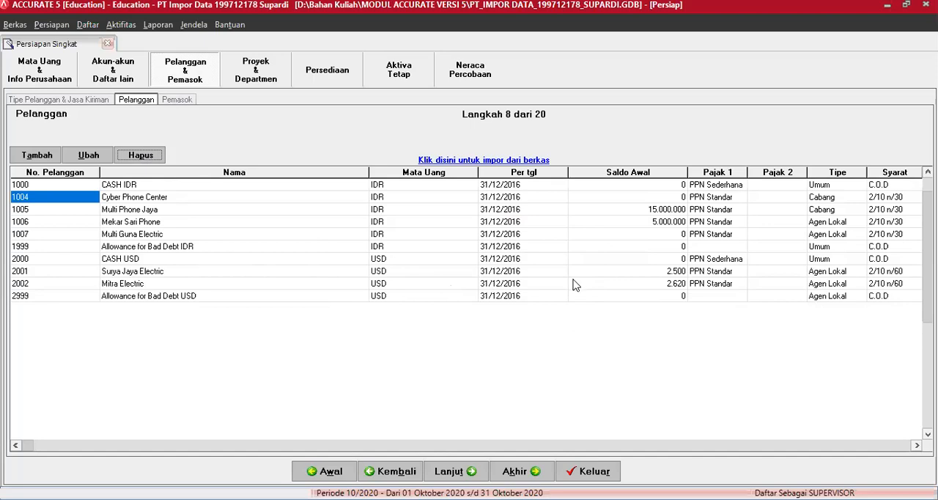
Start a customer import from file and load the data of the Excel (*.xls) file Daftar Pelanggan
{"action": "left_click", "coordinate": [497, 159]}
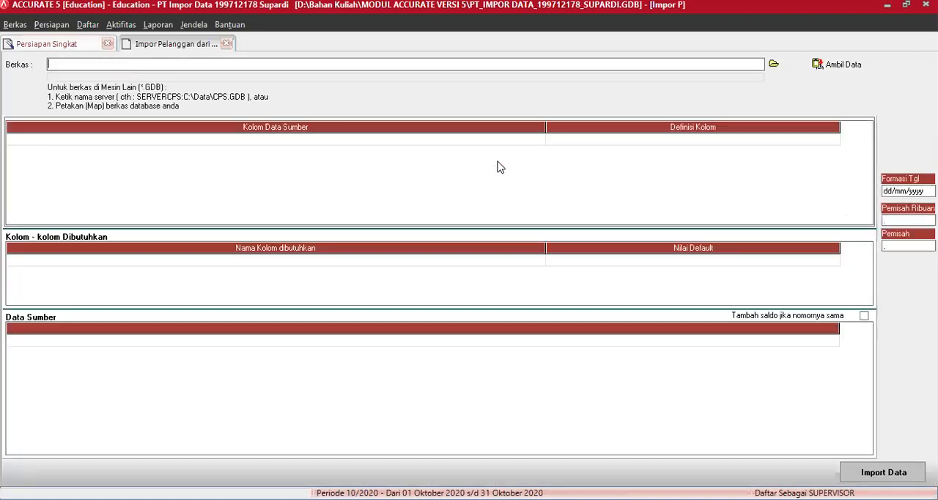
{"action": "left_click", "coordinate": [773, 64]}
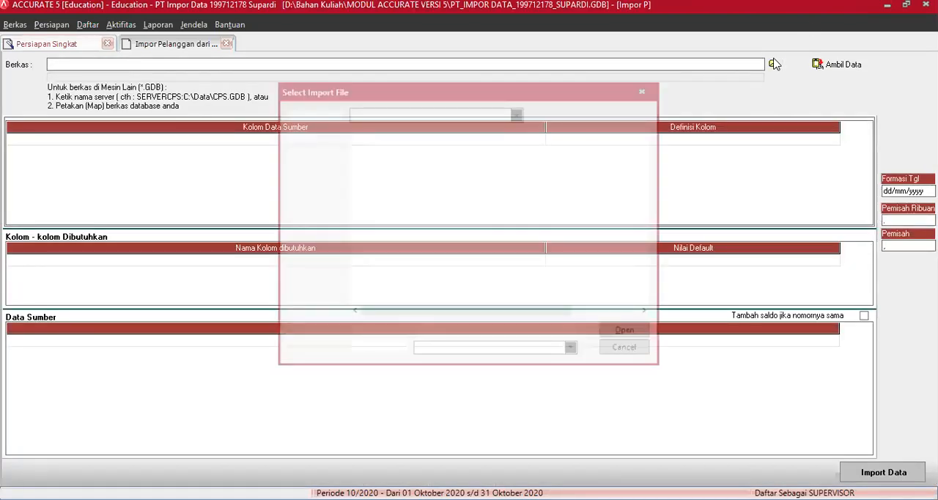
{"action": "left_click", "coordinate": [484, 355]}
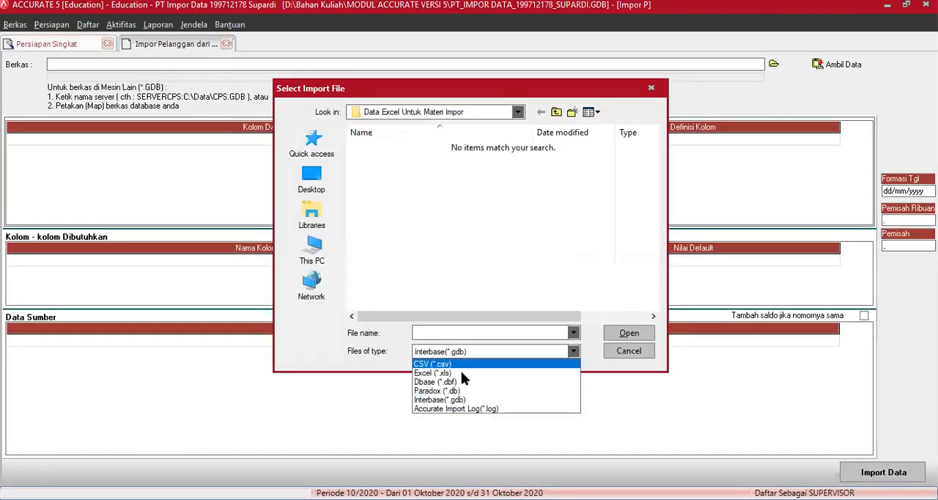
{"action": "left_click", "coordinate": [461, 369]}
{"action": "double_click", "coordinate": [393, 163]}
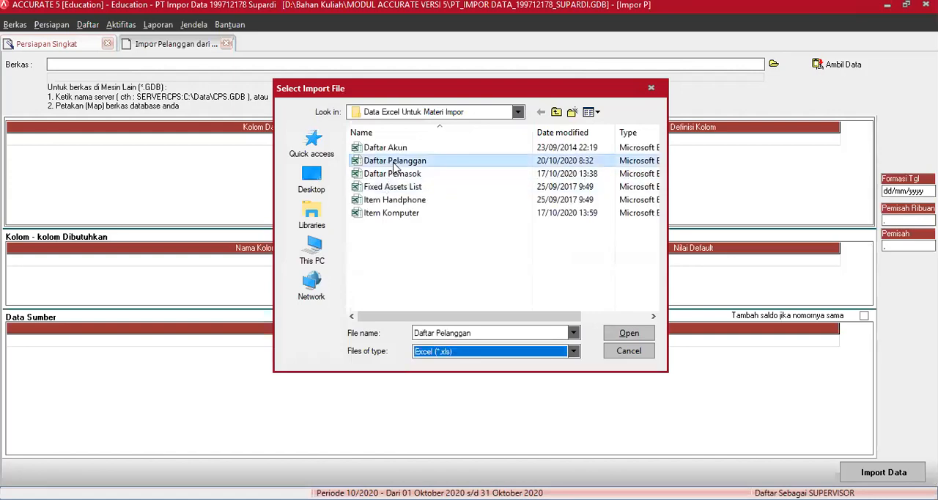
{"action": "left_click", "coordinate": [832, 66]}
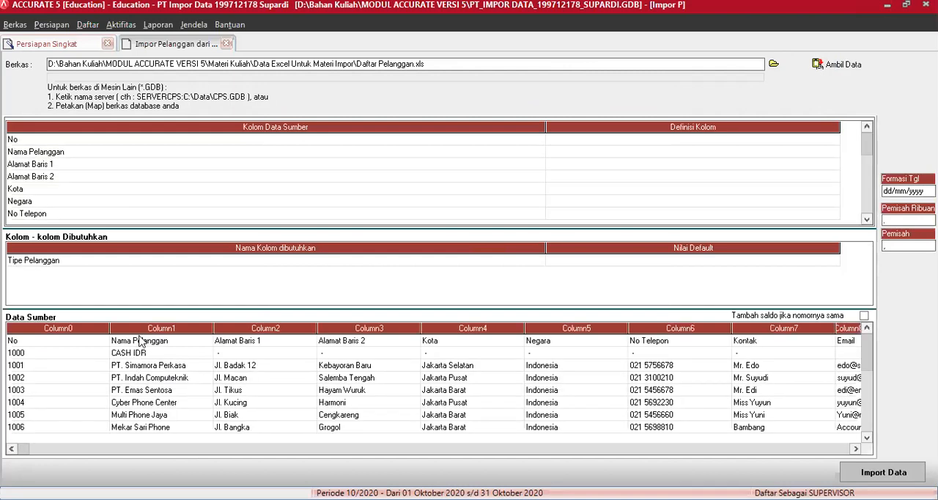
Delete the column-heading row from the source data preview
{"action": "left_click", "coordinate": [141, 343]}
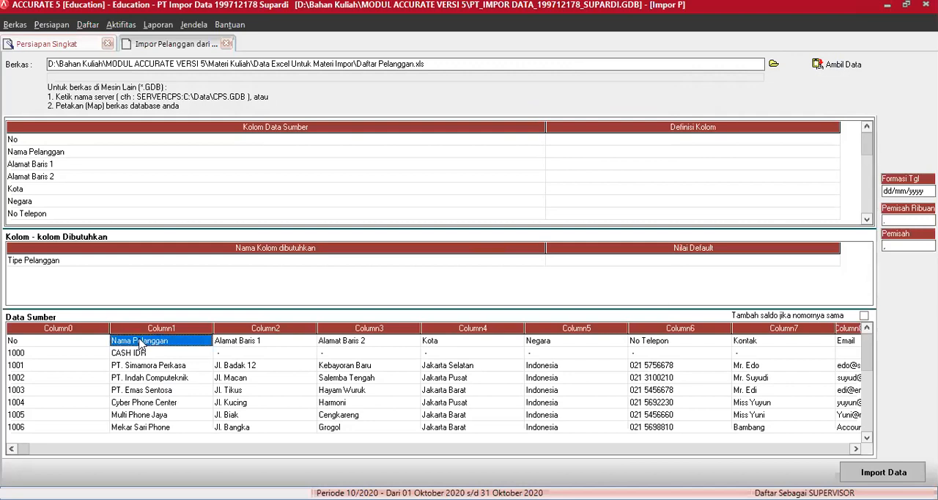
{"action": "right_click", "coordinate": [141, 343]}
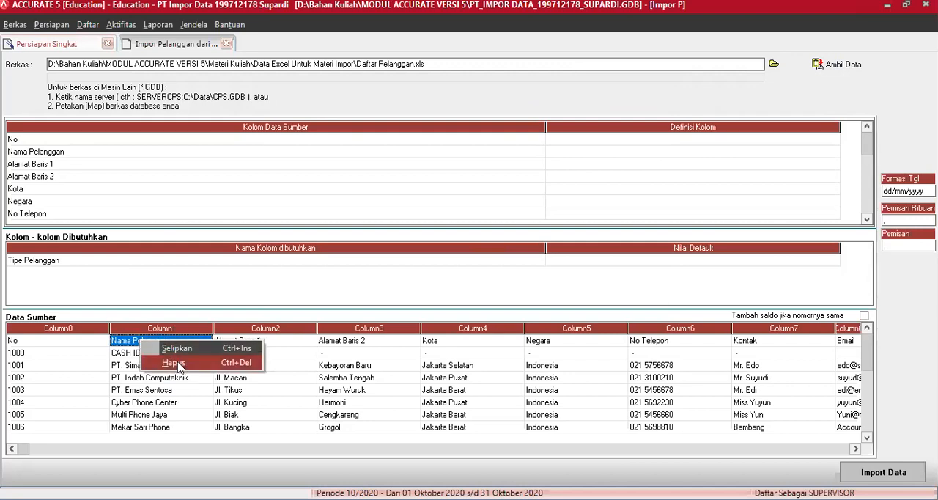
{"action": "left_click", "coordinate": [178, 366]}
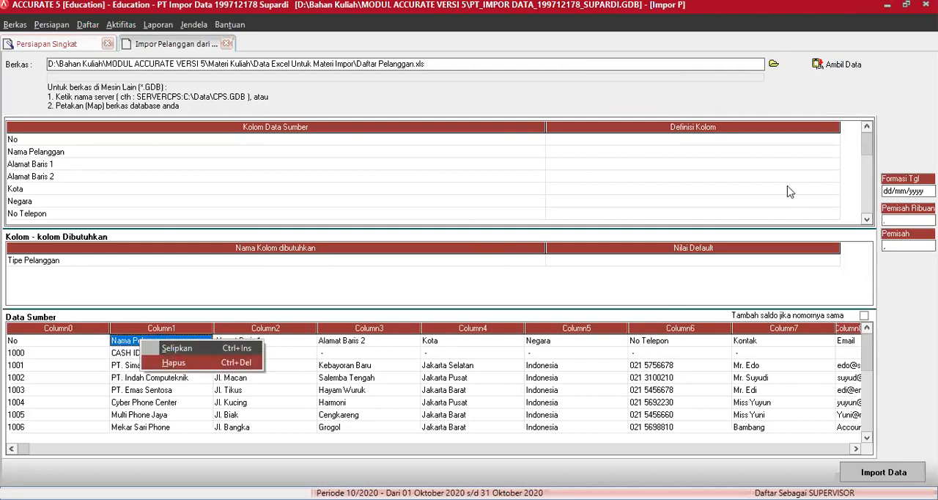
Define the source column No as No. Pelanggan and Nama Pelanggan as Nama Pelanggan
{"action": "left_click", "coordinate": [823, 144]}
{"action": "left_click", "coordinate": [835, 141]}
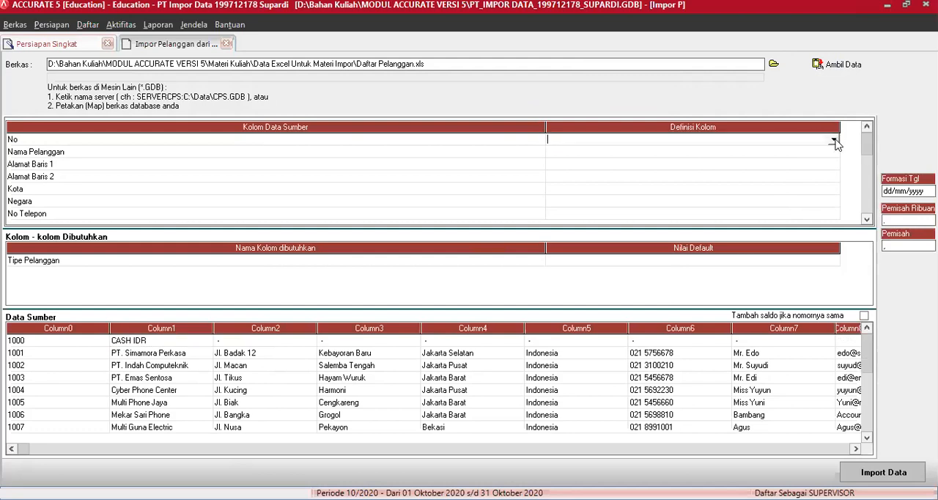
{"action": "left_click", "coordinate": [833, 139]}
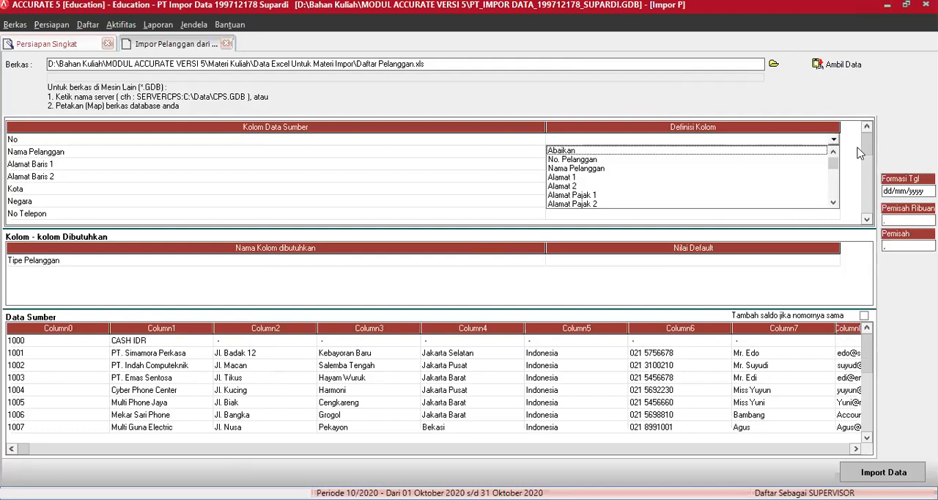
{"action": "left_click", "coordinate": [664, 159]}
{"action": "left_click", "coordinate": [833, 151]}
{"action": "left_click", "coordinate": [833, 152]}
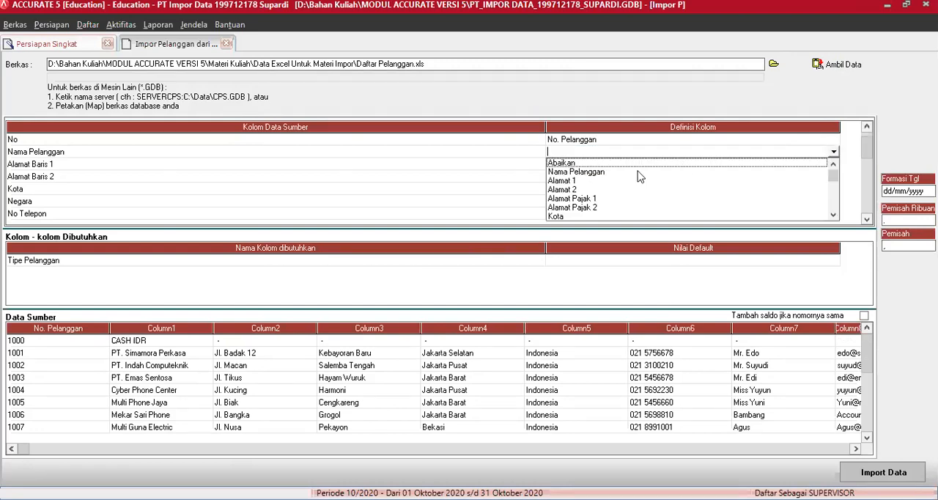
Define the source columns Alamat Baris 1 and Alamat Baris 2 as Alamat 1 and Alamat 2
{"action": "left_click", "coordinate": [830, 170]}
{"action": "left_click", "coordinate": [830, 168]}
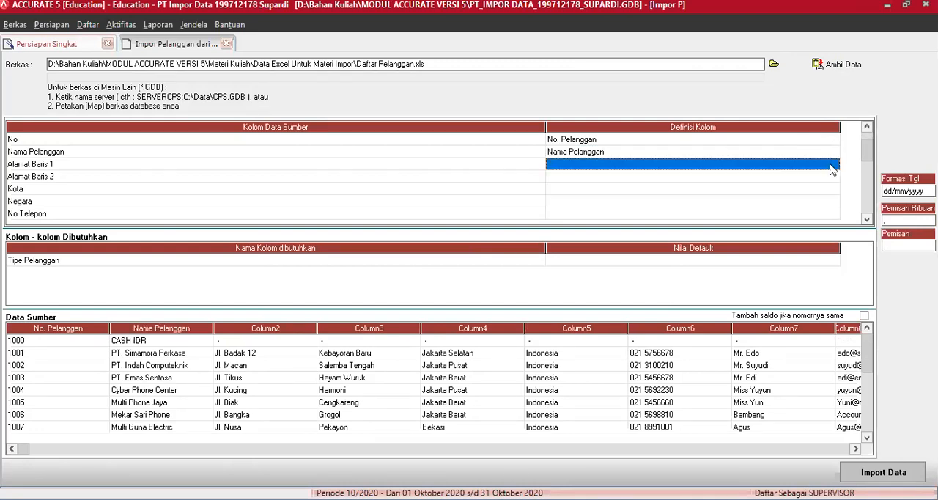
{"action": "left_click", "coordinate": [834, 166]}
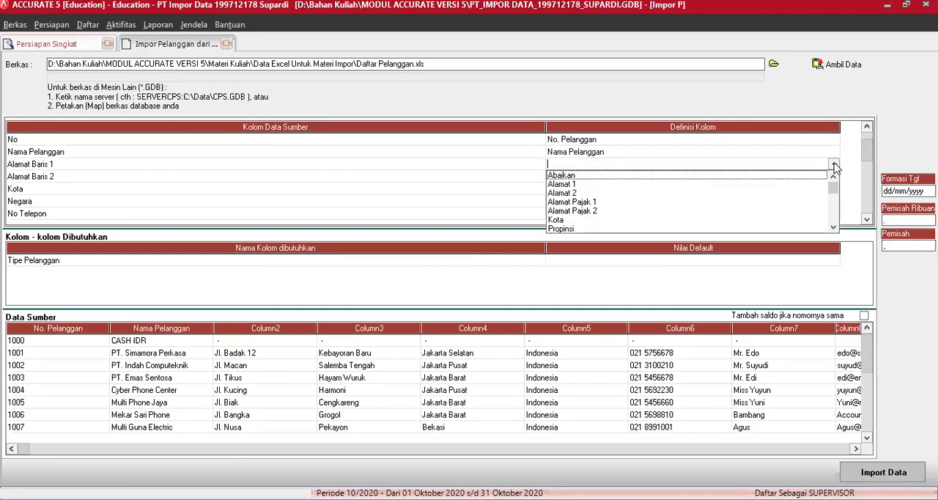
{"action": "left_click", "coordinate": [568, 184]}
{"action": "left_click", "coordinate": [833, 178]}
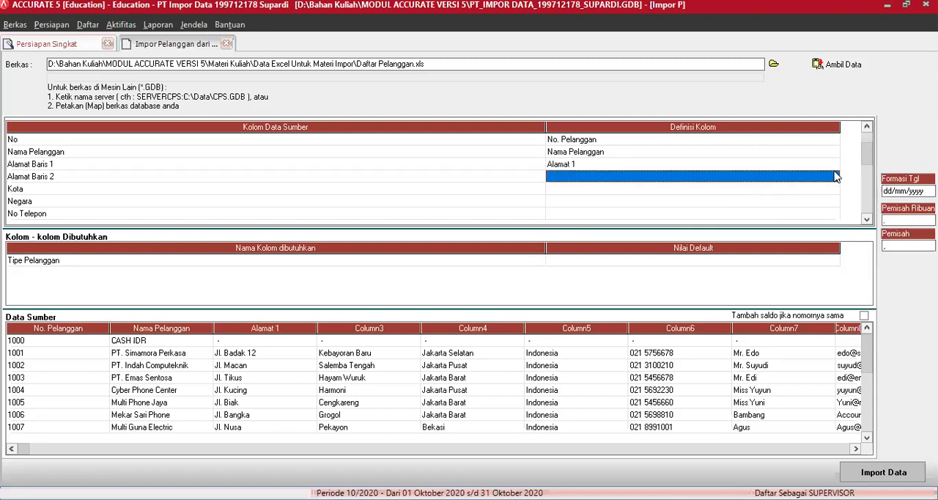
{"action": "left_click", "coordinate": [833, 180]}
{"action": "left_click", "coordinate": [834, 176]}
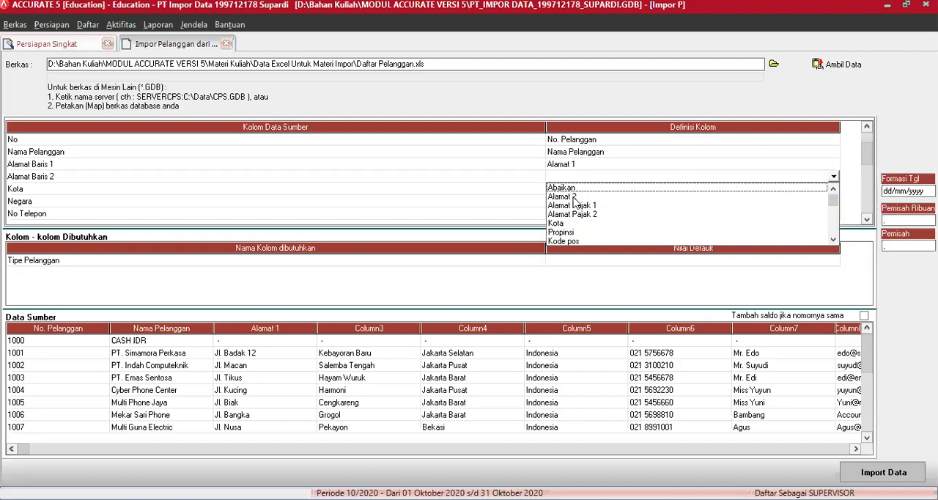
{"action": "left_click", "coordinate": [575, 197]}
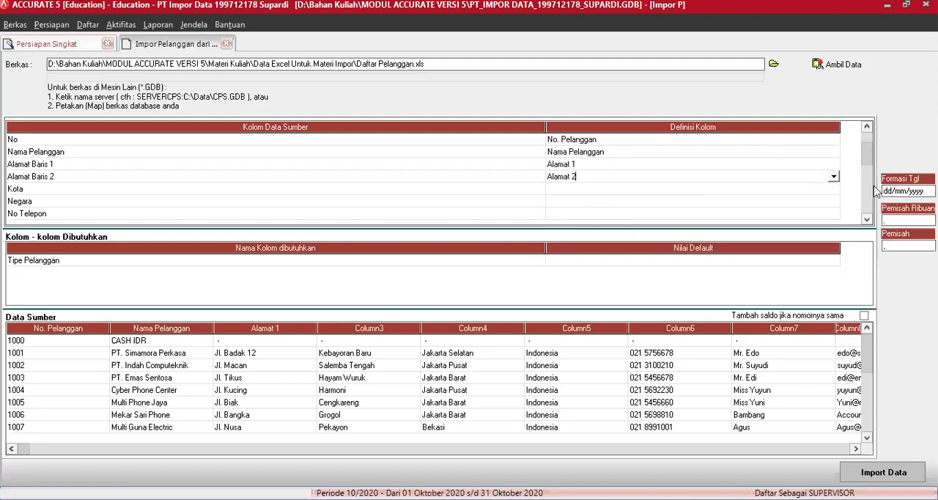
Define the source columns Kota and Negara with the matching Kota and Negara definitions
{"action": "left_click", "coordinate": [831, 193]}
{"action": "left_click", "coordinate": [834, 192]}
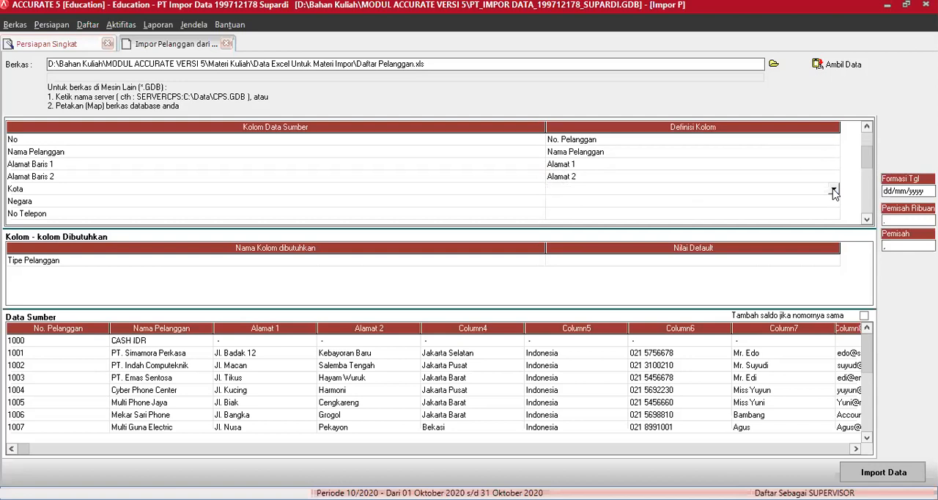
{"action": "left_click", "coordinate": [834, 190]}
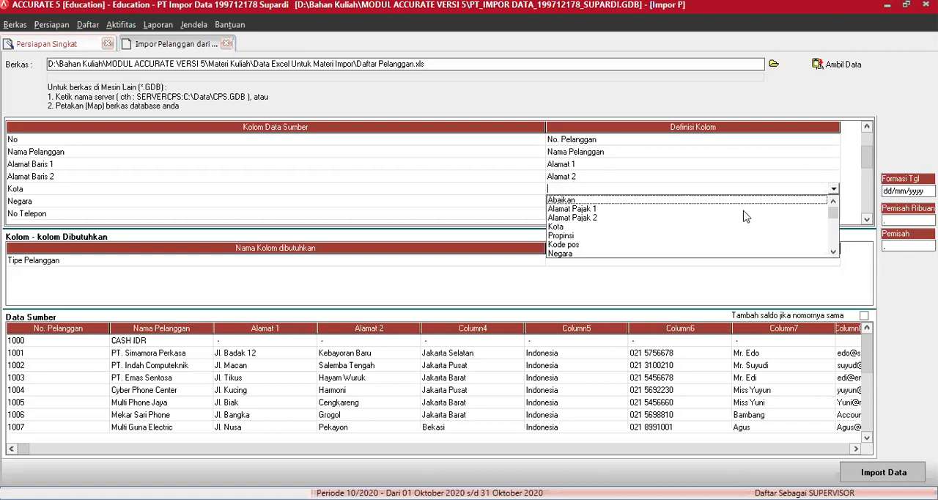
{"action": "left_click", "coordinate": [834, 201]}
{"action": "left_click", "coordinate": [834, 201]}
{"action": "left_click", "coordinate": [834, 201]}
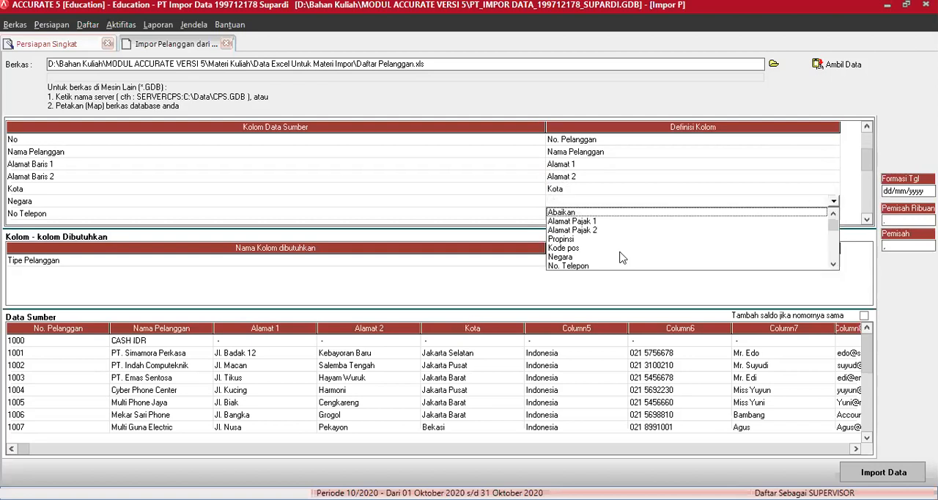
{"action": "left_click", "coordinate": [568, 258]}
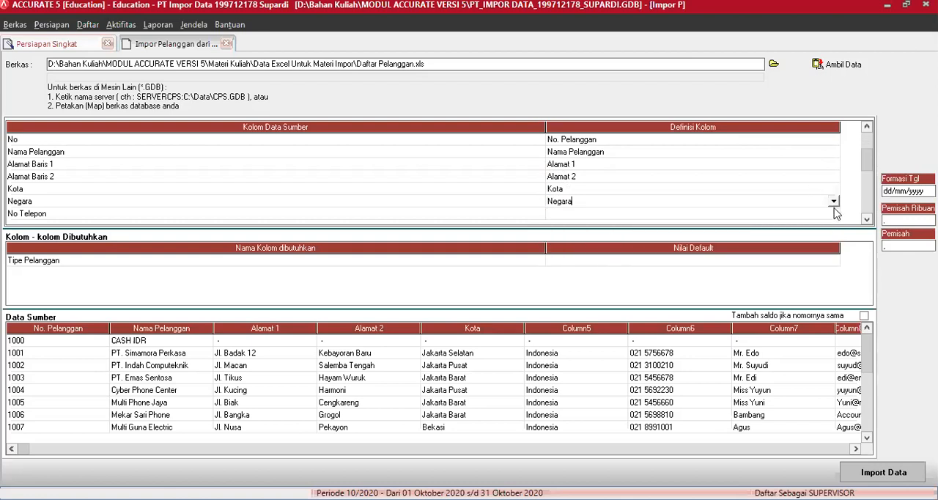
Define the source column No Telepon as No. Telepon and Kontak as Nama kontak
{"action": "left_click", "coordinate": [833, 214]}
{"action": "left_click", "coordinate": [833, 213]}
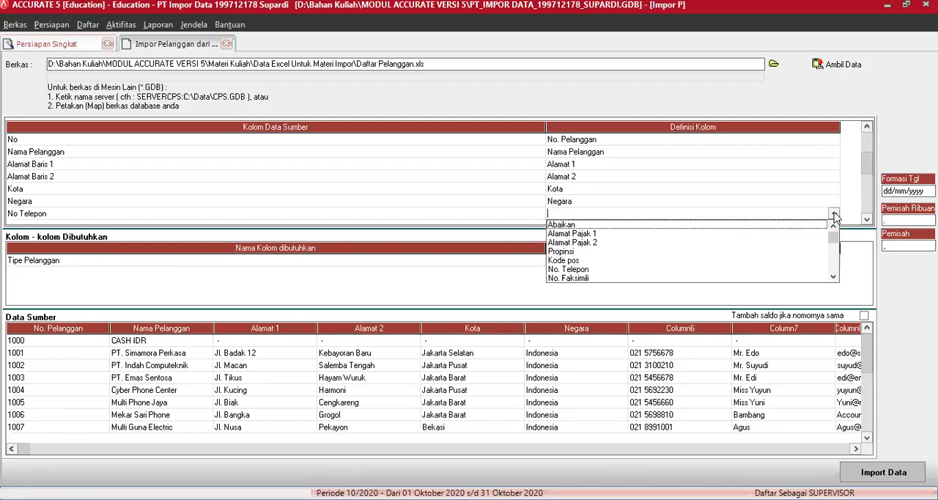
{"action": "left_click", "coordinate": [573, 270]}
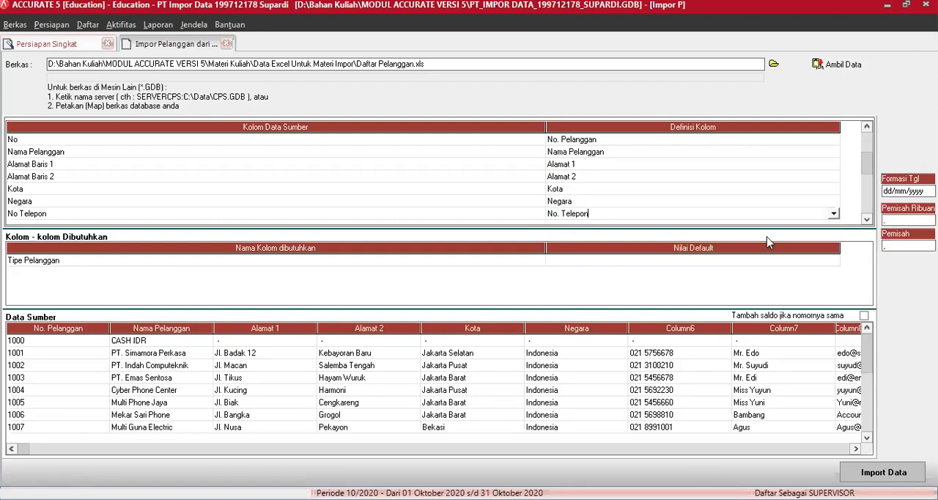
{"action": "scroll", "coordinate": [863, 219], "scroll_direction": "down", "scroll_amount": 7}
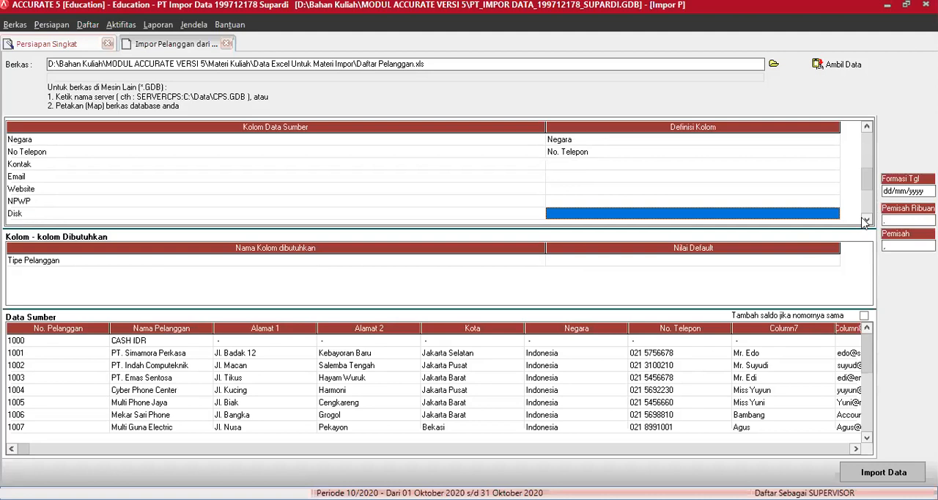
{"action": "left_click", "coordinate": [836, 141]}
{"action": "left_click", "coordinate": [836, 141]}
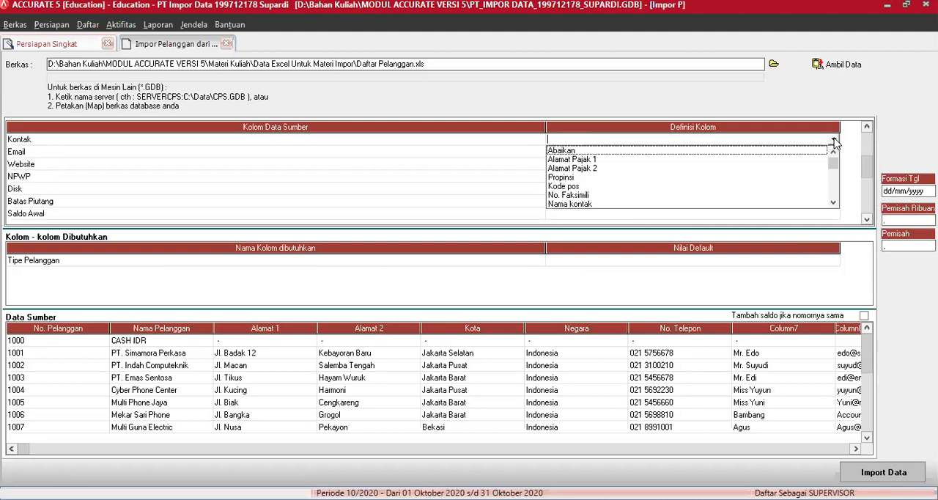
{"action": "left_click", "coordinate": [576, 203]}
Define the source column Email as Email and Website as Halaman WEB
{"action": "left_click", "coordinate": [835, 152]}
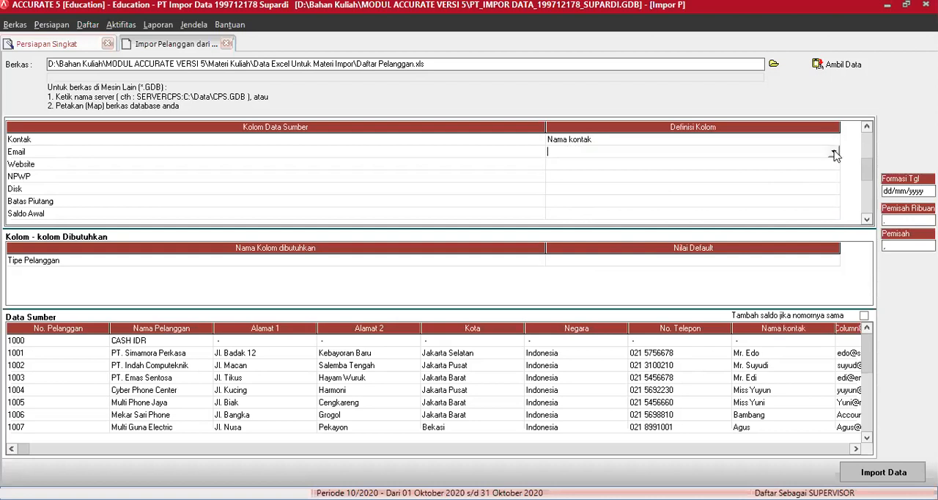
{"action": "left_click", "coordinate": [835, 151]}
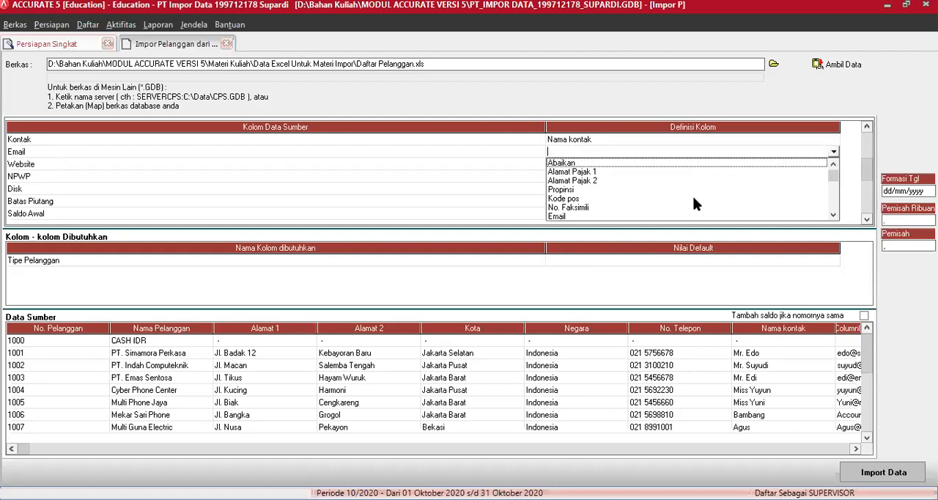
{"action": "left_click", "coordinate": [627, 217]}
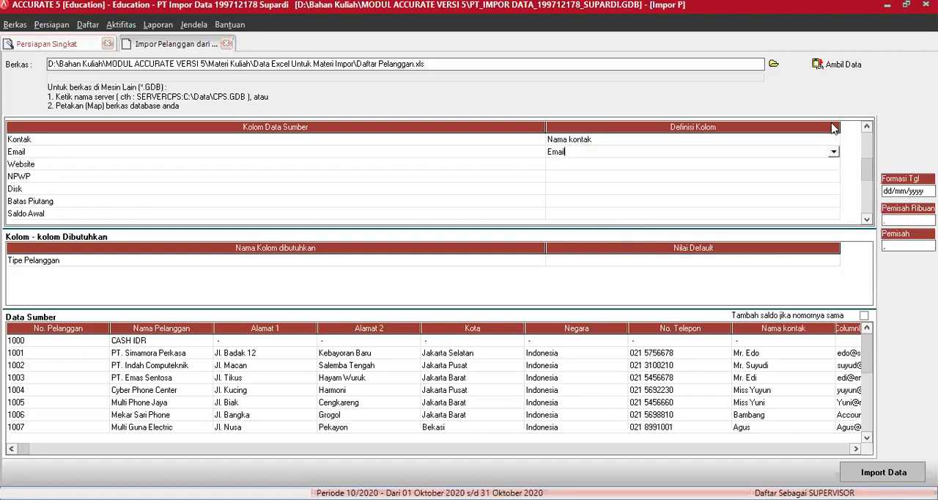
{"action": "left_click", "coordinate": [834, 168]}
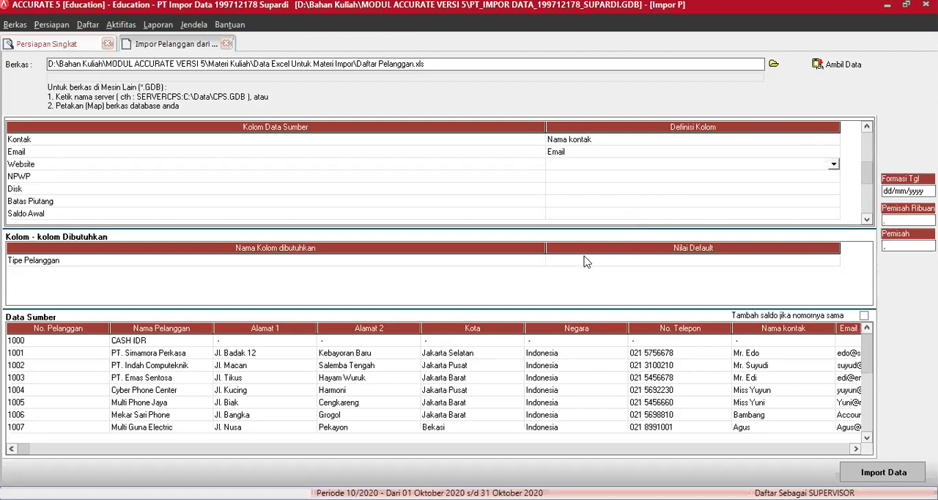
{"action": "left_click", "coordinate": [581, 230]}
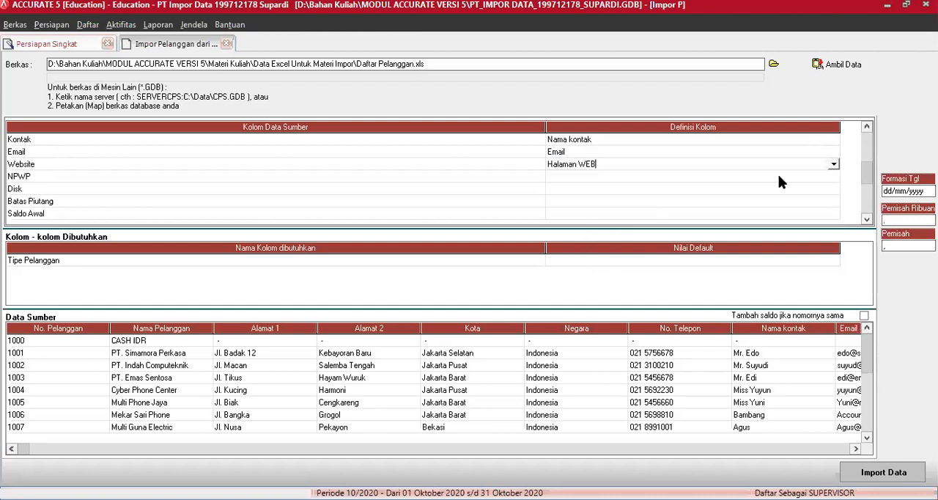
Define the NPWP source column as Nomor Pajak in the customer import mapping
{"action": "left_click", "coordinate": [834, 179]}
{"action": "left_click", "coordinate": [834, 178]}
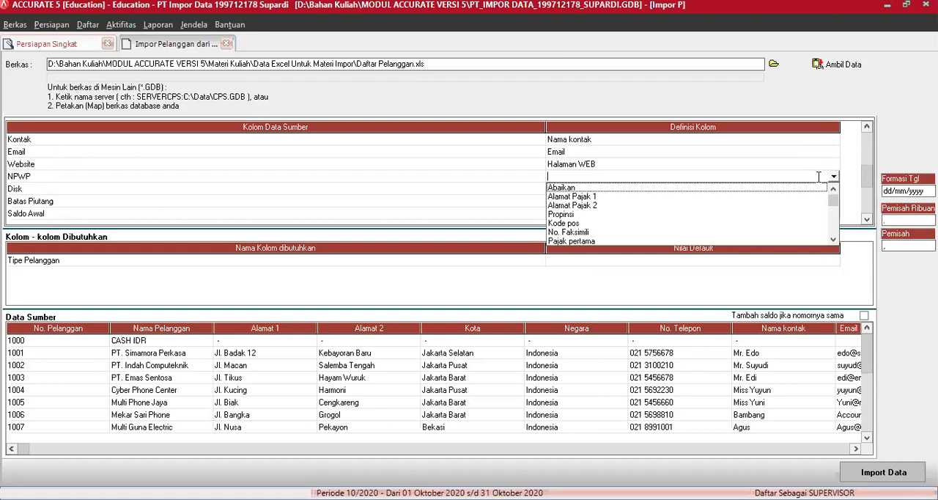
{"action": "left_click", "coordinate": [833, 240]}
{"action": "left_click", "coordinate": [833, 243]}
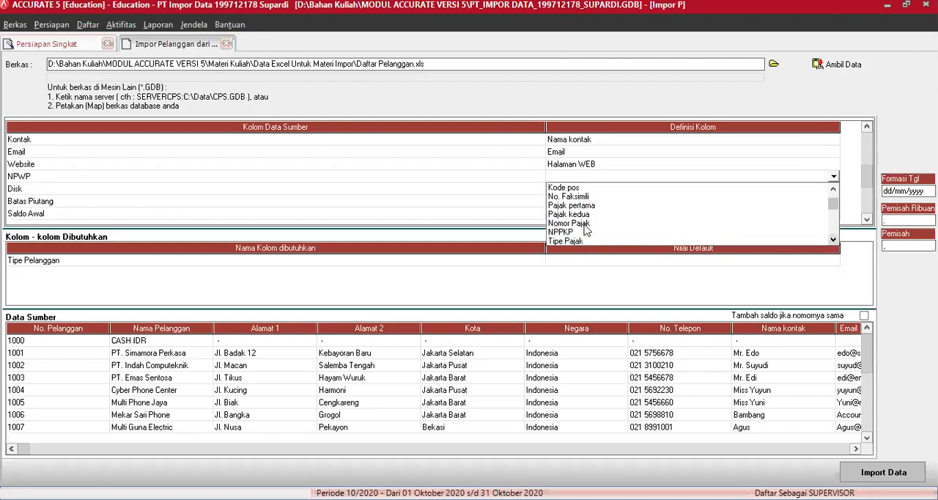
{"action": "left_click", "coordinate": [588, 229]}
Define the Disk source column as Default Diskon in the customer import mapping
{"action": "left_click", "coordinate": [833, 191]}
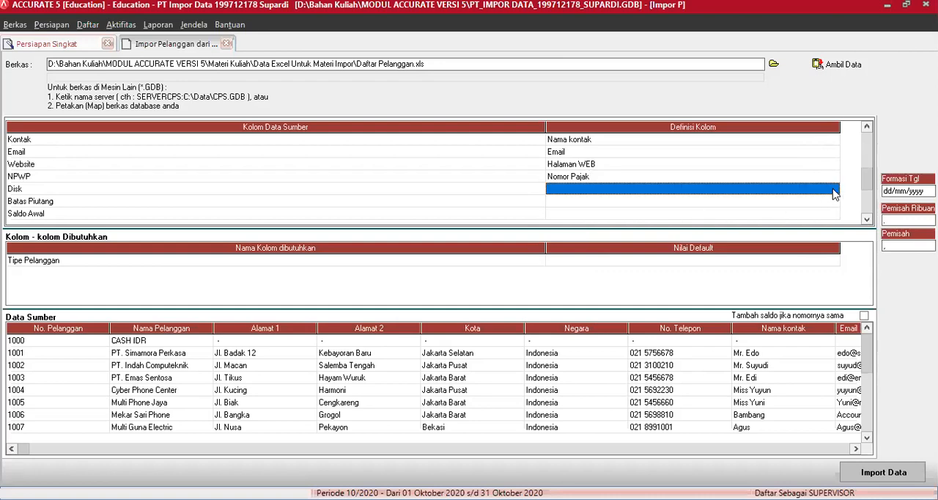
{"action": "left_click", "coordinate": [834, 189]}
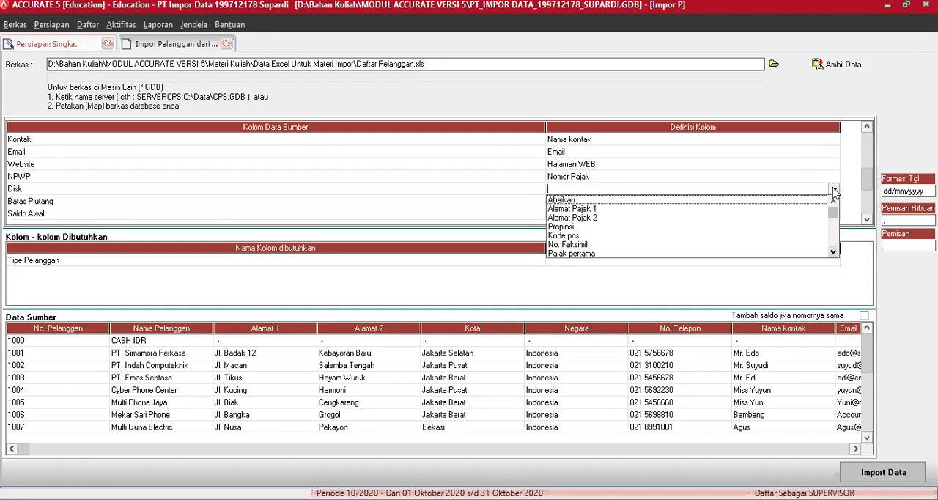
{"action": "left_click", "coordinate": [833, 252]}
{"action": "left_click", "coordinate": [834, 252]}
{"action": "left_click", "coordinate": [833, 252]}
{"action": "left_click", "coordinate": [833, 252]}
{"action": "left_click", "coordinate": [583, 244]}
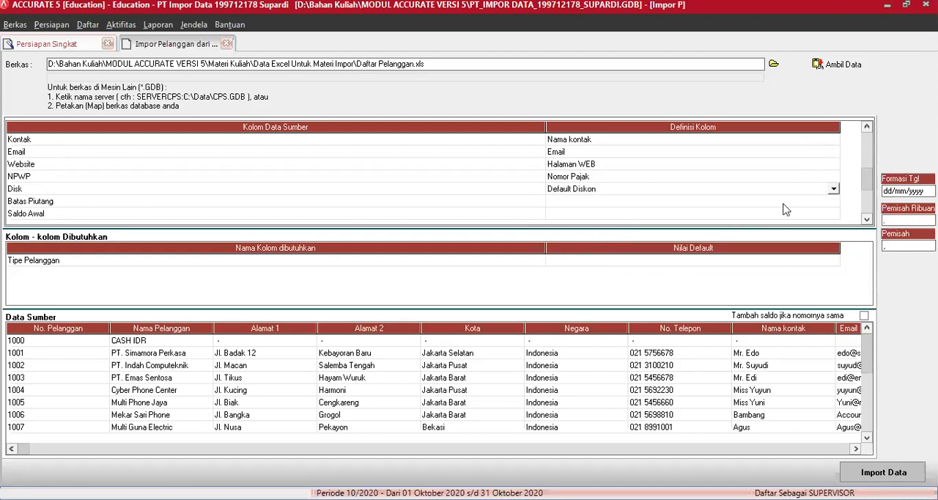
Define the Batas Piutang source column as Batas Piutang in the customer import mapping
{"action": "left_click", "coordinate": [833, 203]}
{"action": "left_click", "coordinate": [833, 201]}
{"action": "left_click", "coordinate": [834, 266]}
{"action": "left_click", "coordinate": [834, 265]}
{"action": "left_click", "coordinate": [834, 265]}
{"action": "left_click", "coordinate": [834, 266]}
{"action": "left_click", "coordinate": [834, 266]}
{"action": "left_click", "coordinate": [834, 265]}
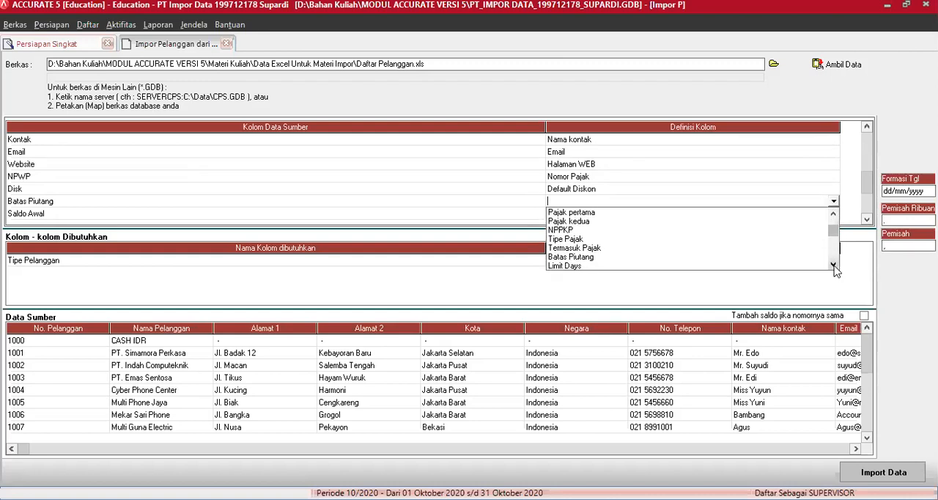
{"action": "left_click", "coordinate": [588, 258]}
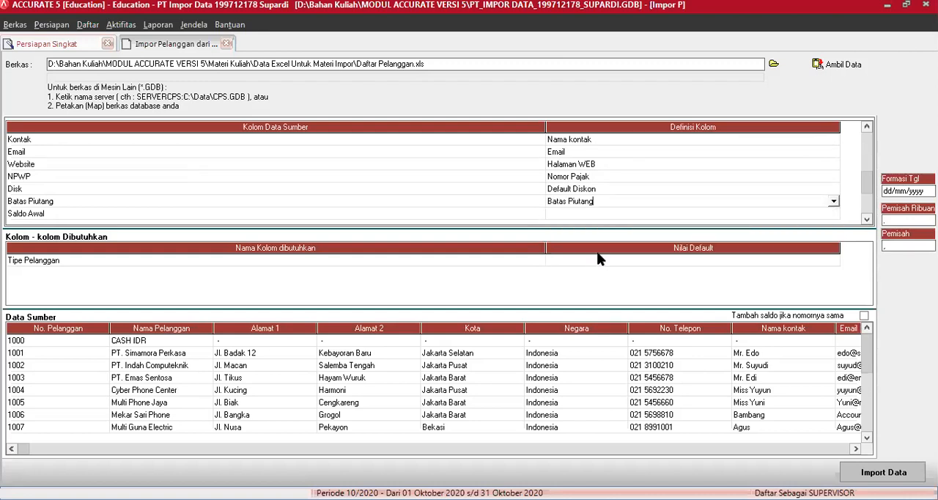
Define the Saldo Awal source column as Saldo Awal in the customer import mapping
{"action": "left_click", "coordinate": [819, 212]}
{"action": "left_click", "coordinate": [835, 212]}
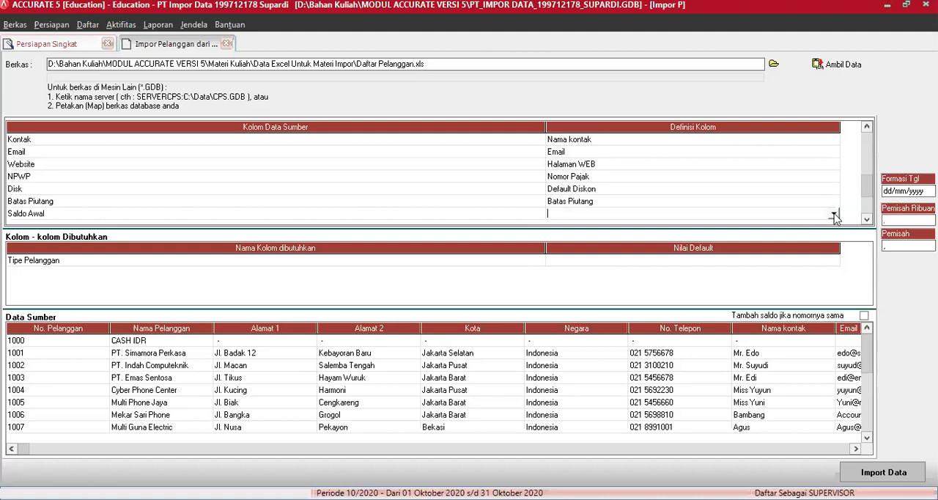
{"action": "left_click", "coordinate": [834, 214]}
{"action": "left_click", "coordinate": [835, 277]}
{"action": "left_click", "coordinate": [835, 277]}
{"action": "left_click", "coordinate": [835, 277]}
{"action": "left_click", "coordinate": [835, 277]}
{"action": "left_click", "coordinate": [835, 277]}
{"action": "left_click", "coordinate": [835, 277]}
{"action": "left_click", "coordinate": [835, 277]}
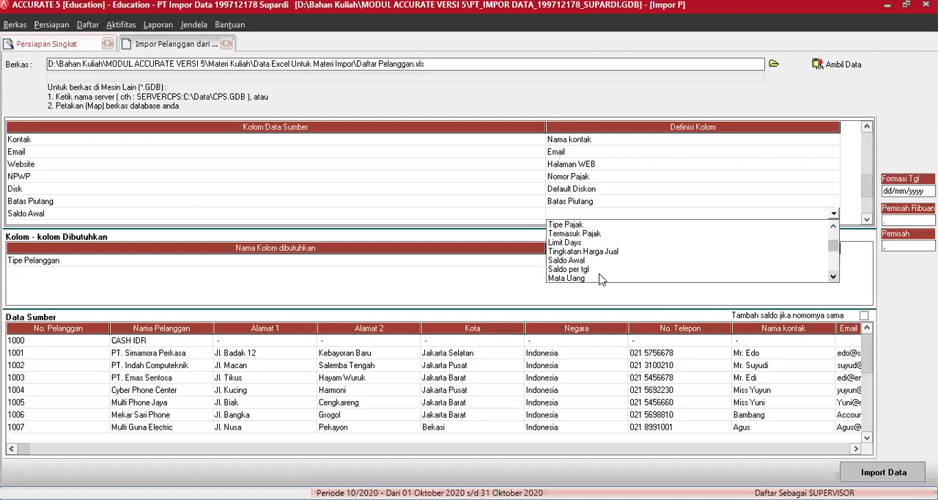
{"action": "left_click", "coordinate": [577, 261]}
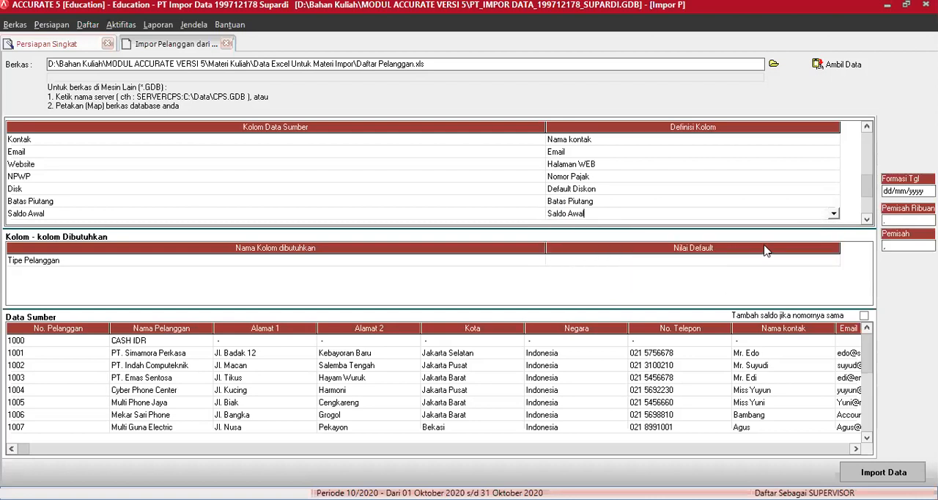
Define the Saldo per Tgl source column as Saldo per tgl in the customer import mapping
{"action": "left_click", "coordinate": [866, 219]}
{"action": "left_click", "coordinate": [866, 219]}
{"action": "left_click", "coordinate": [867, 219]}
{"action": "left_click", "coordinate": [867, 219]}
{"action": "left_click", "coordinate": [866, 220]}
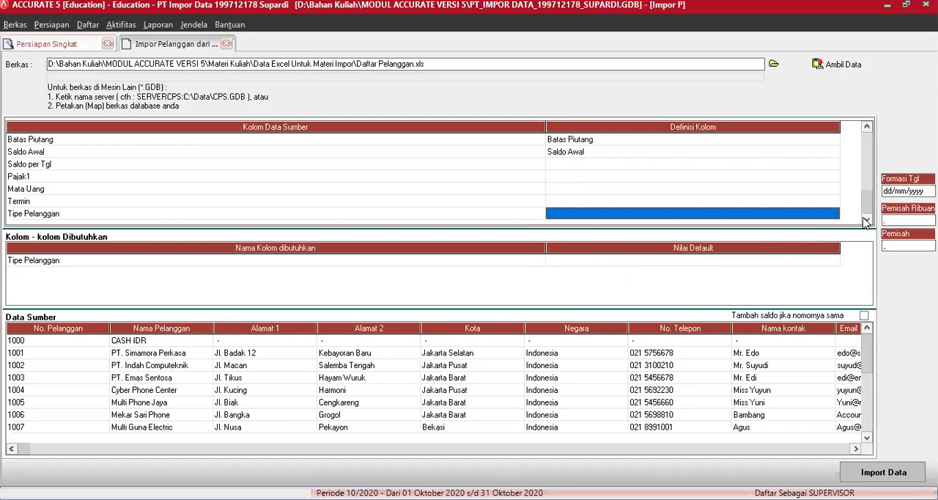
{"action": "left_click", "coordinate": [831, 166]}
{"action": "left_click", "coordinate": [833, 164]}
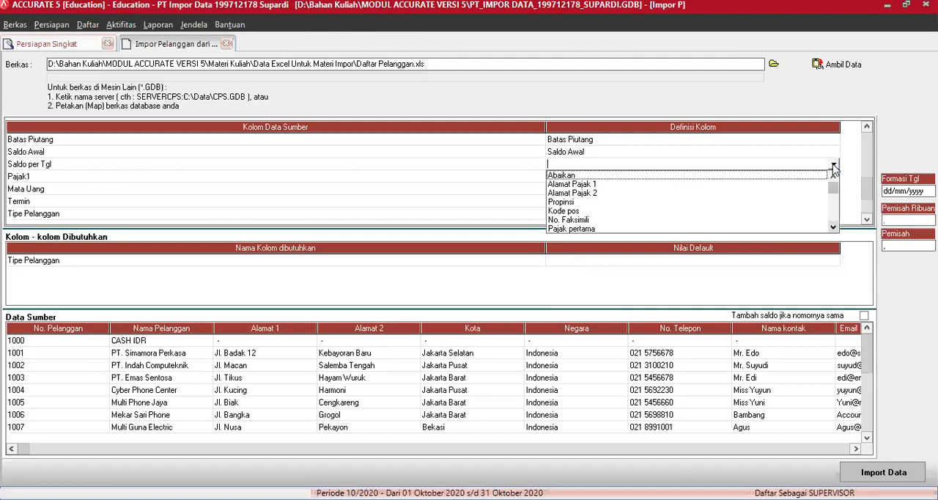
{"action": "left_click", "coordinate": [834, 228]}
{"action": "left_click", "coordinate": [833, 228]}
{"action": "left_click", "coordinate": [833, 228]}
{"action": "left_click", "coordinate": [833, 228]}
{"action": "left_click", "coordinate": [834, 228]}
{"action": "left_click", "coordinate": [833, 228]}
{"action": "left_click", "coordinate": [833, 228]}
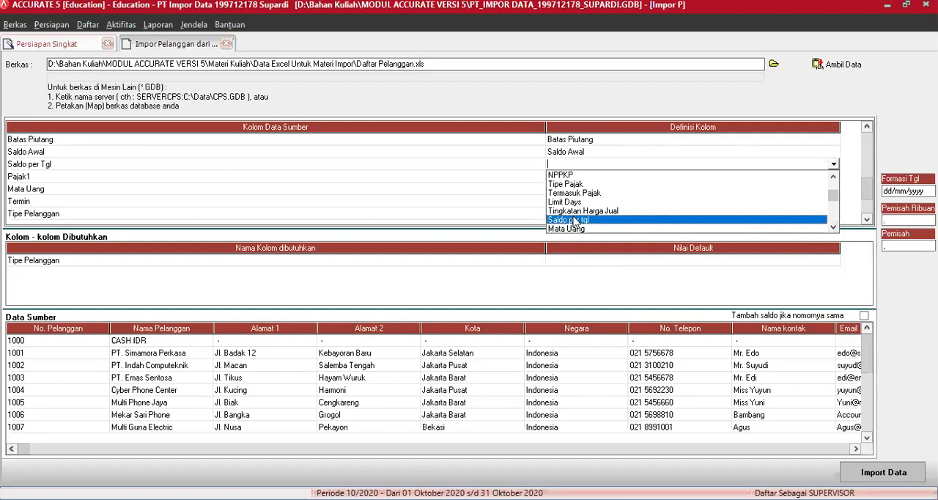
{"action": "left_click", "coordinate": [576, 220]}
Define the Pajak1 source column as Pajak pertama in the customer import mapping
{"action": "left_click", "coordinate": [830, 176]}
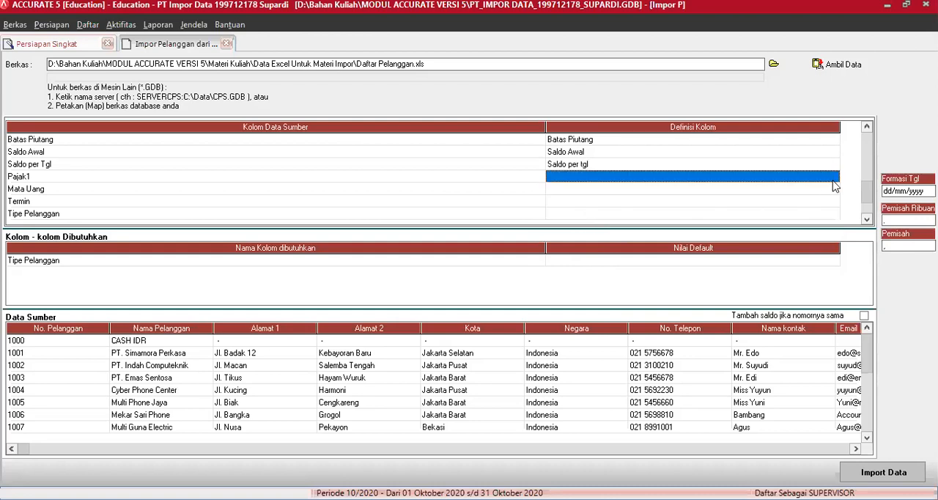
{"action": "left_click", "coordinate": [830, 176]}
{"action": "left_click", "coordinate": [833, 176]}
{"action": "left_click", "coordinate": [833, 239]}
{"action": "left_click", "coordinate": [833, 239]}
{"action": "left_click", "coordinate": [579, 223]}
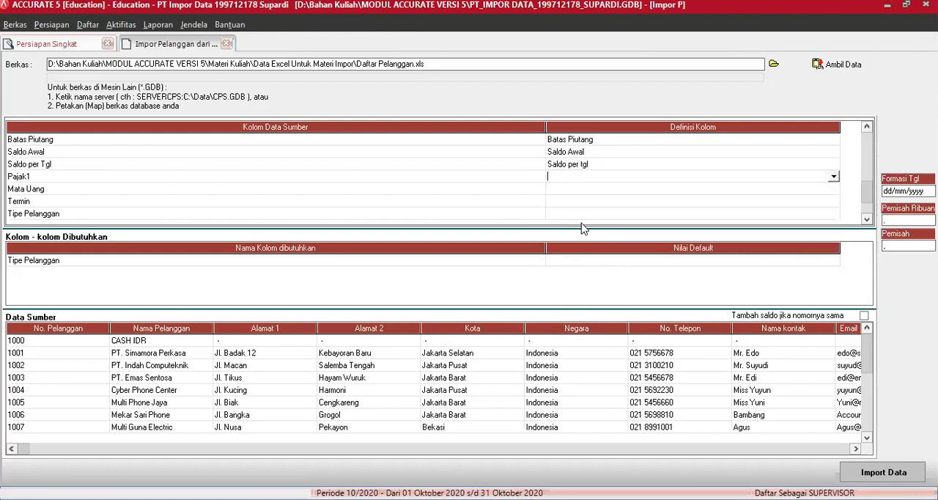
Map tax source S to PPN Sederhana and T to PPN Standar, and accept the Pajak pertama definitions
{"action": "left_click", "coordinate": [275, 41]}
{"action": "left_click", "coordinate": [274, 41]}
{"action": "left_click", "coordinate": [226, 58]}
{"action": "left_click", "coordinate": [253, 51]}
{"action": "left_click", "coordinate": [271, 50]}
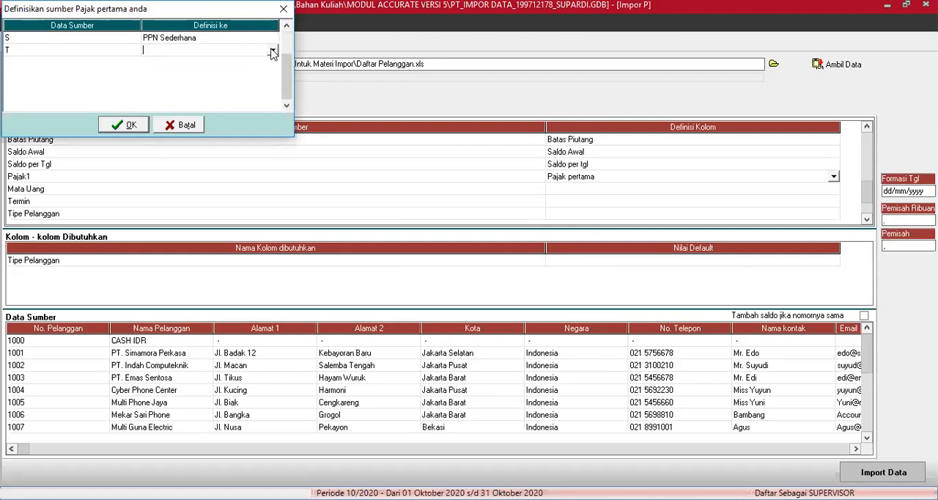
{"action": "left_click", "coordinate": [273, 50]}
{"action": "left_click", "coordinate": [219, 79]}
{"action": "left_click", "coordinate": [130, 124]}
Define the Mata Uang source column as Mata Uang in the customer import mapping
{"action": "left_click", "coordinate": [792, 190]}
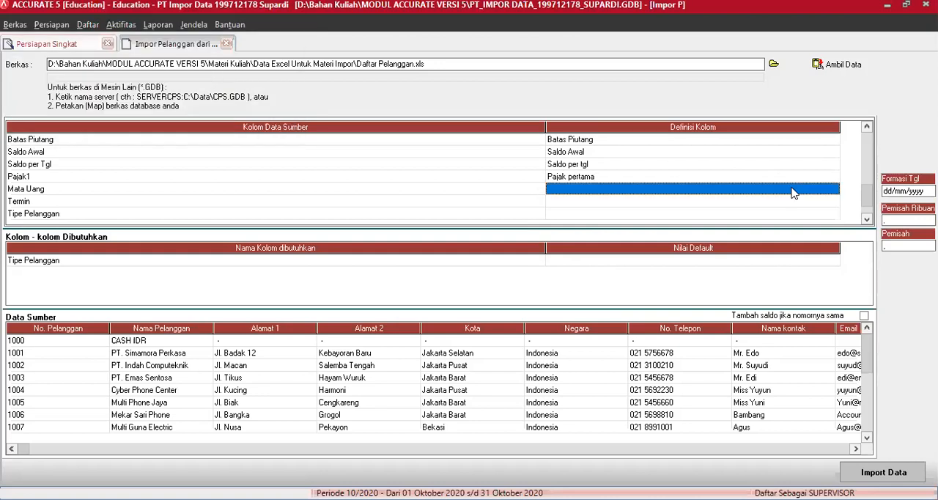
{"action": "left_click", "coordinate": [819, 190]}
{"action": "left_click", "coordinate": [835, 189]}
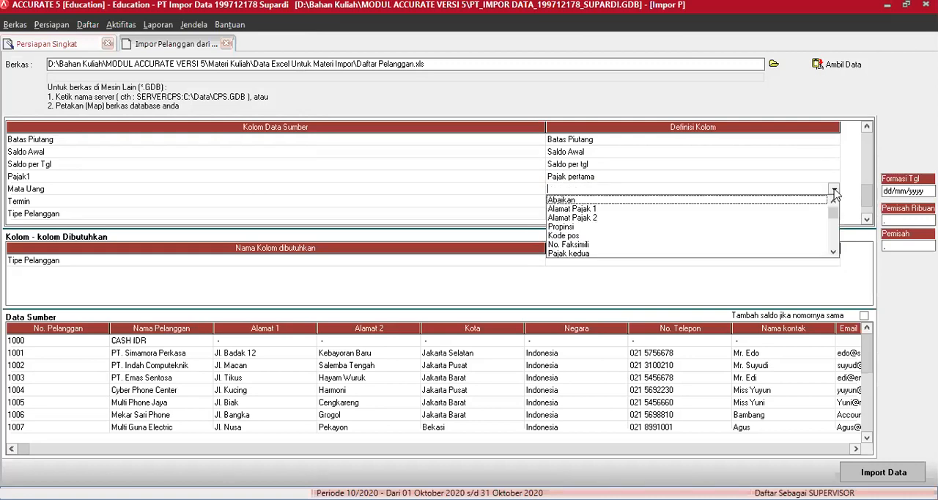
{"action": "left_click", "coordinate": [833, 251]}
{"action": "left_click", "coordinate": [833, 251]}
{"action": "left_click", "coordinate": [833, 251]}
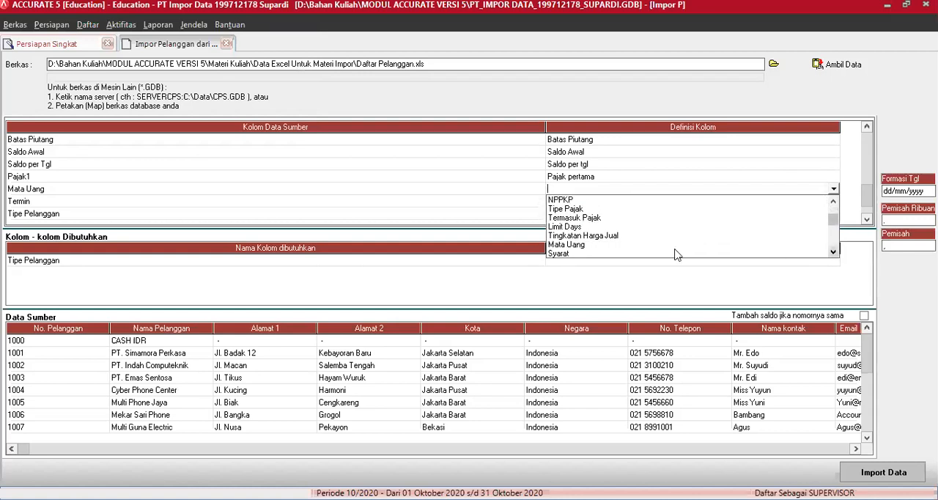
{"action": "left_click", "coordinate": [585, 251]}
Map the source currencies IDR and USD to their matching currencies and accept the definitions
{"action": "left_click", "coordinate": [271, 38]}
{"action": "left_click", "coordinate": [274, 39]}
{"action": "left_click", "coordinate": [262, 46]}
{"action": "left_click", "coordinate": [269, 52]}
{"action": "left_click", "coordinate": [273, 50]}
{"action": "left_click", "coordinate": [201, 71]}
{"action": "left_click", "coordinate": [126, 126]}
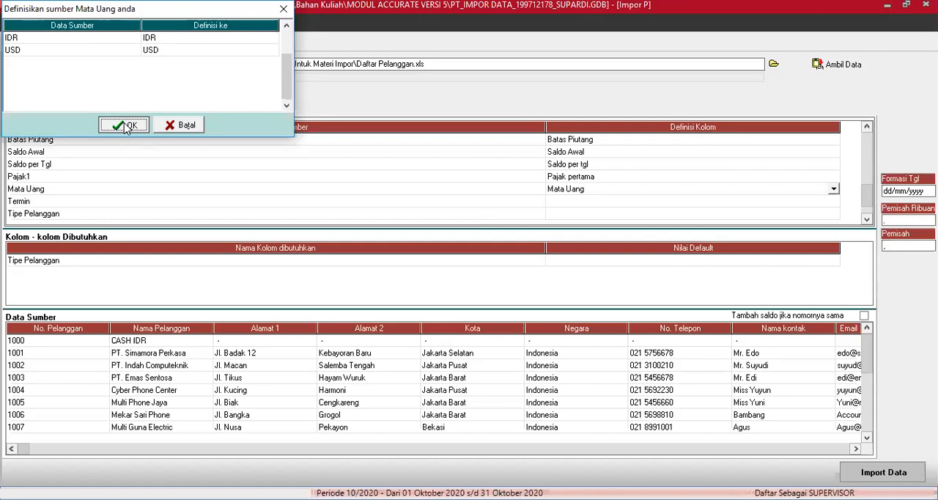
Define the Termin source column as Syarat in the customer import mapping
{"action": "left_click", "coordinate": [824, 201]}
{"action": "left_click", "coordinate": [835, 203]}
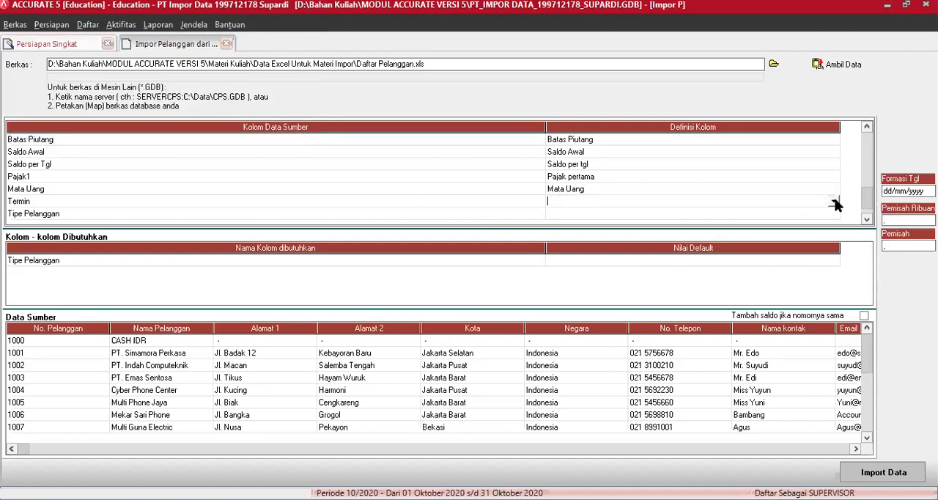
{"action": "left_click", "coordinate": [835, 201]}
{"action": "left_click", "coordinate": [835, 264]}
{"action": "left_click", "coordinate": [836, 266]}
{"action": "scroll", "coordinate": [586, 258], "scroll_direction": "down", "scroll_amount": 1}
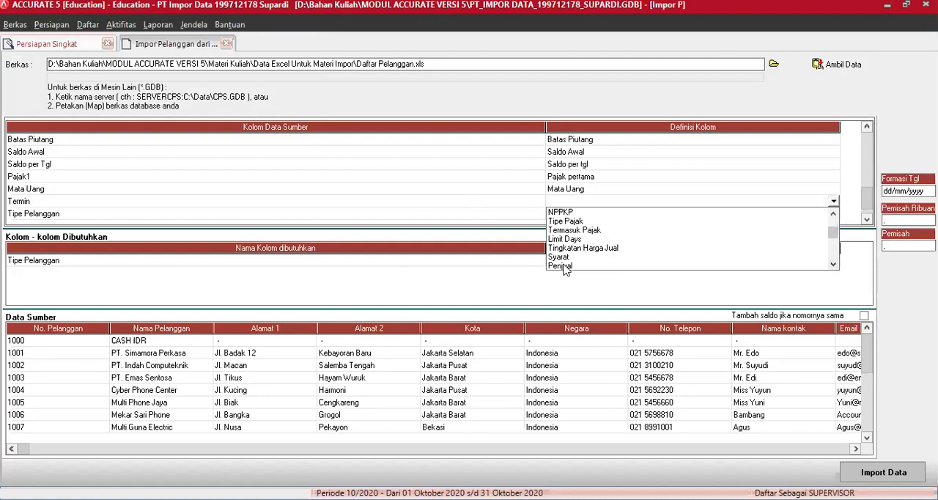
{"action": "left_click", "coordinate": [560, 256]}
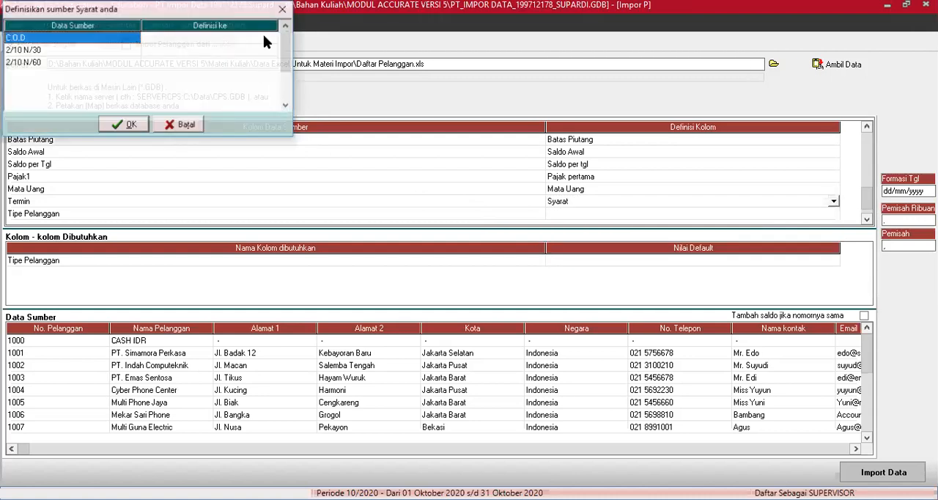
Map the source payment term C.O.D to C.O.D in the Syarat definitions
{"action": "left_click", "coordinate": [271, 37]}
{"action": "left_click", "coordinate": [272, 39]}
{"action": "left_click", "coordinate": [246, 59]}
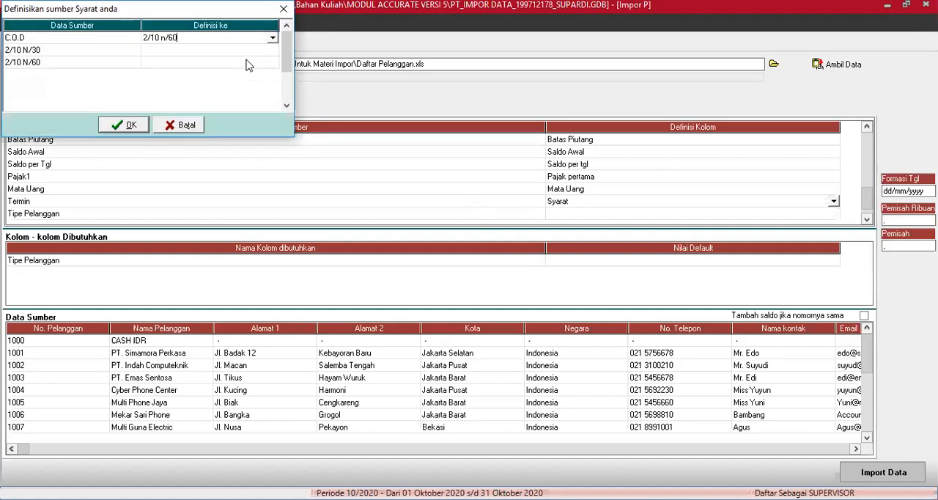
{"action": "left_click", "coordinate": [272, 38]}
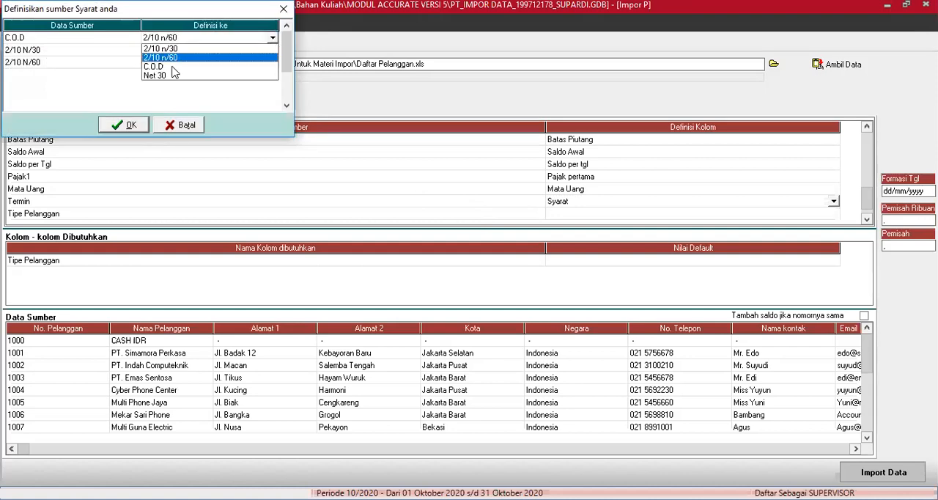
{"action": "left_click", "coordinate": [172, 67]}
Map source terms 2/10 N/30 to 2/10 n/30 and 2/10 N/60 to 2/10 n/60, and accept the Syarat definitions
{"action": "left_click", "coordinate": [269, 50]}
{"action": "left_click", "coordinate": [271, 51]}
{"action": "left_click", "coordinate": [272, 50]}
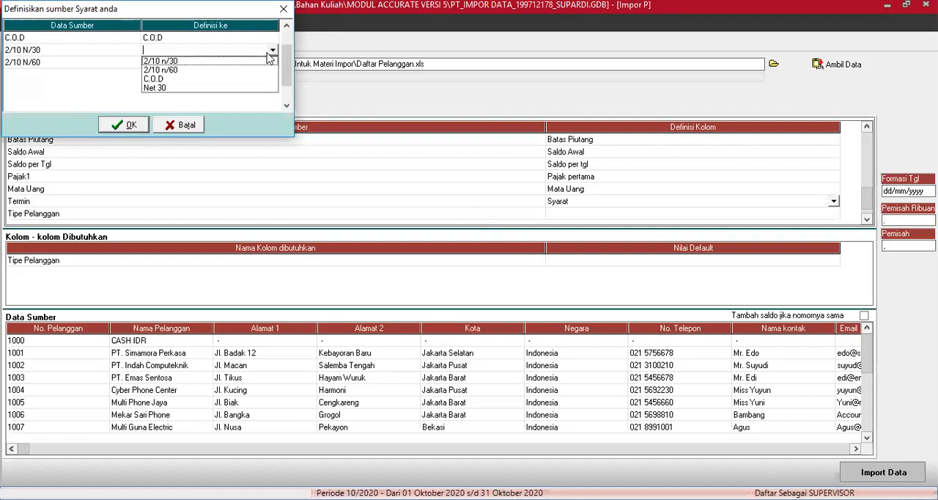
{"action": "left_click", "coordinate": [266, 61]}
{"action": "left_click", "coordinate": [270, 64]}
{"action": "left_click", "coordinate": [273, 66]}
{"action": "left_click", "coordinate": [273, 65]}
{"action": "left_click", "coordinate": [257, 83]}
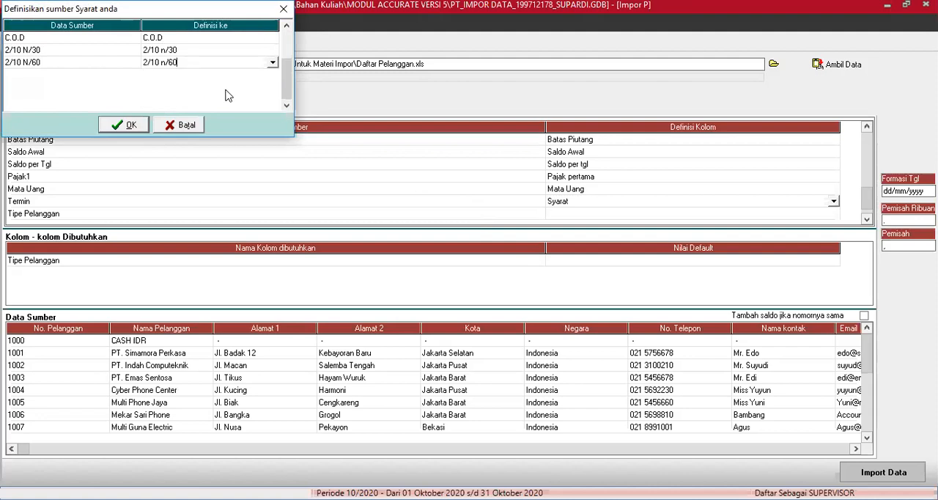
{"action": "left_click", "coordinate": [135, 129]}
Define the Tipe Pelanggan source column as Tipe Pelanggan in the customer import mapping
{"action": "left_click", "coordinate": [821, 215]}
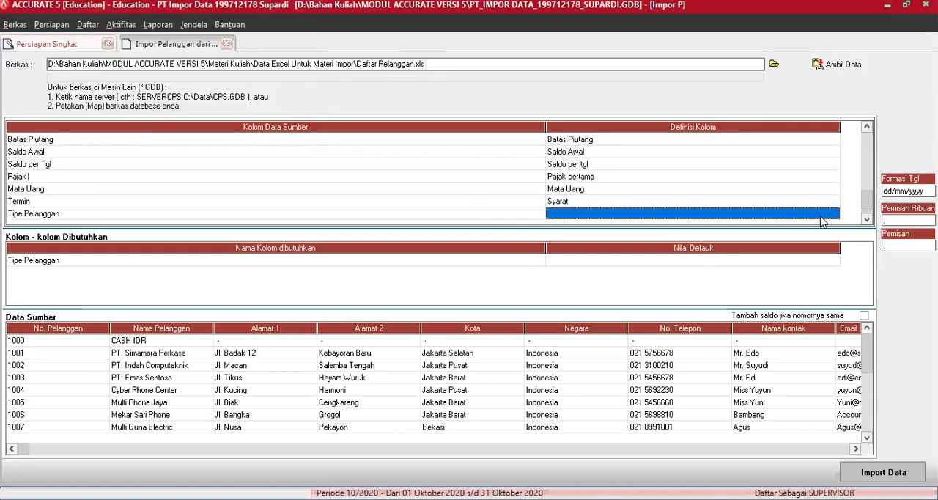
{"action": "left_click", "coordinate": [834, 214]}
{"action": "left_click_drag", "start_coordinate": [834, 233], "coordinate": [834, 254]}
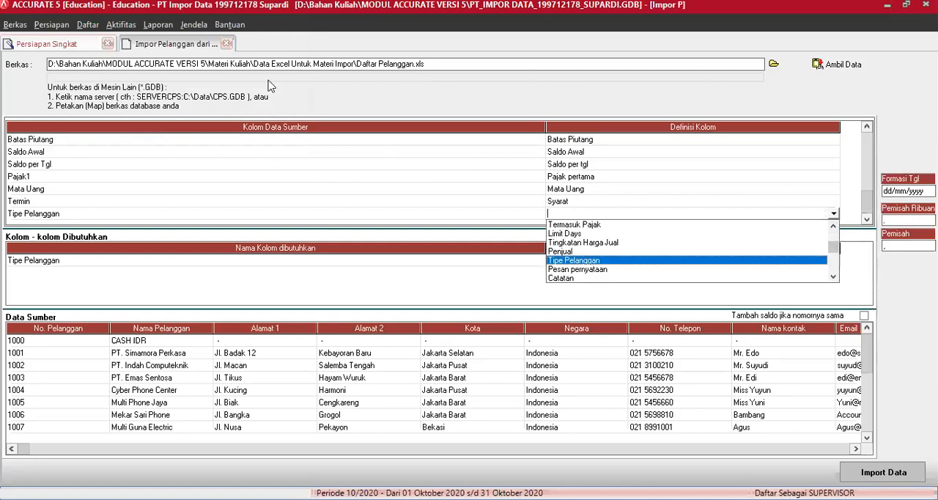
Map the source customer types Umum to Umum and Agen Lokal to Agen Lokal
{"action": "left_click", "coordinate": [271, 38]}
{"action": "left_click", "coordinate": [271, 38]}
{"action": "left_click", "coordinate": [273, 38]}
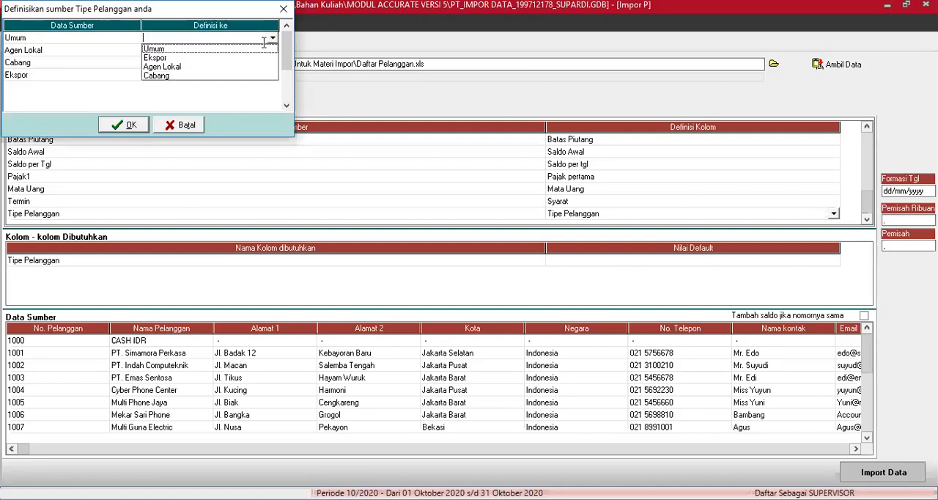
{"action": "left_click", "coordinate": [264, 48]}
{"action": "left_click", "coordinate": [271, 50]}
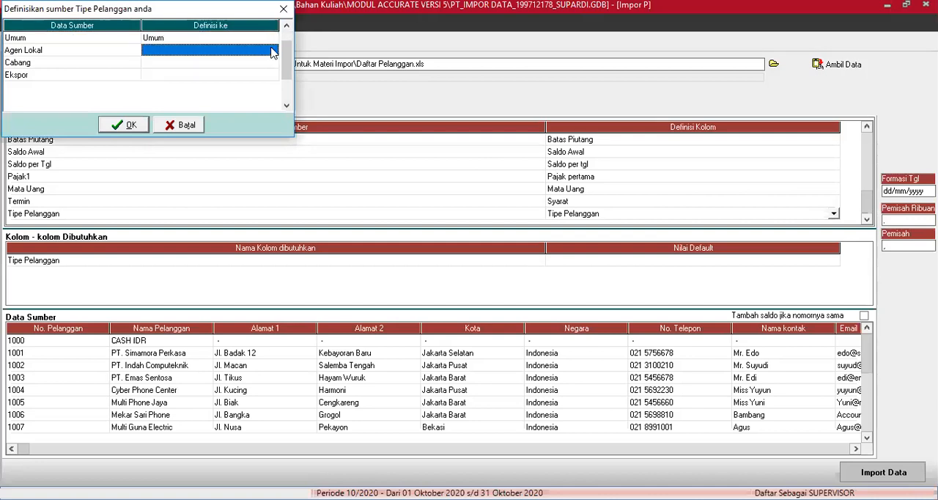
{"action": "left_click", "coordinate": [271, 50]}
{"action": "left_click", "coordinate": [272, 50]}
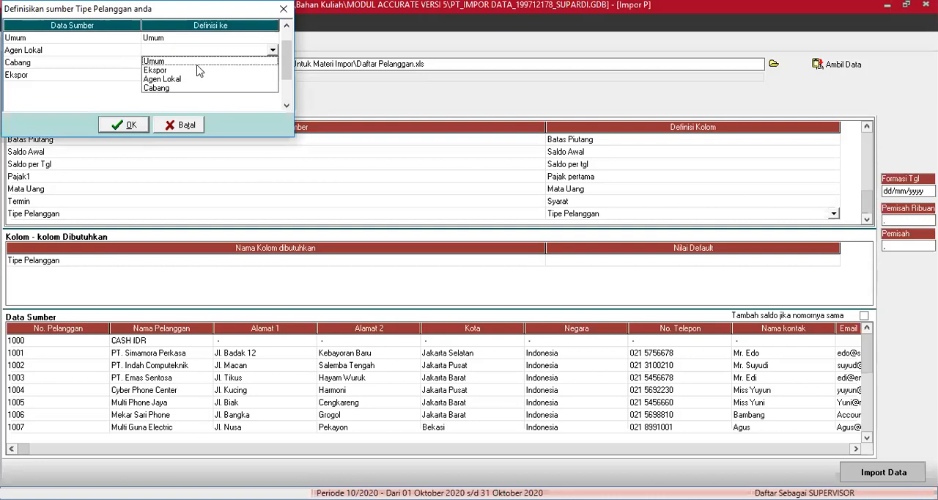
{"action": "left_click", "coordinate": [174, 80]}
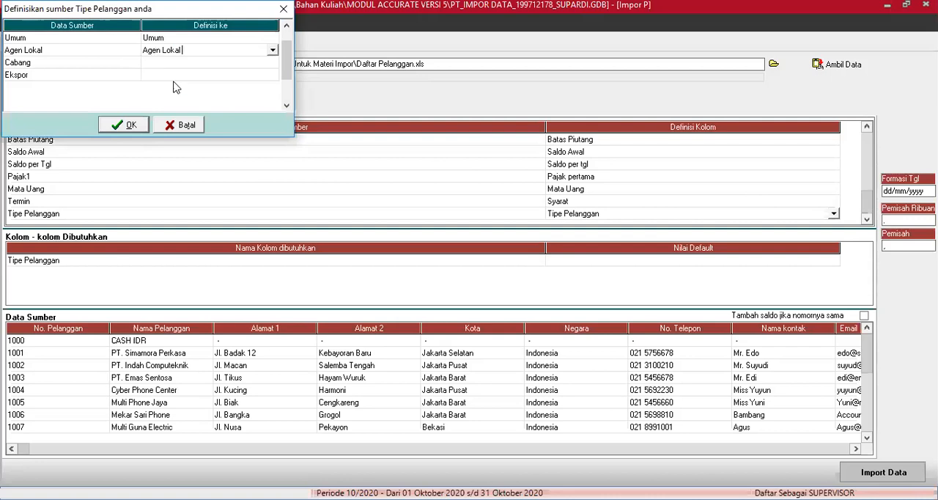
Map customer types Cabang to Cabang and Ekspor to Ekspor, and accept the Tipe Pelanggan definitions
{"action": "left_click", "coordinate": [271, 63]}
{"action": "left_click", "coordinate": [273, 64]}
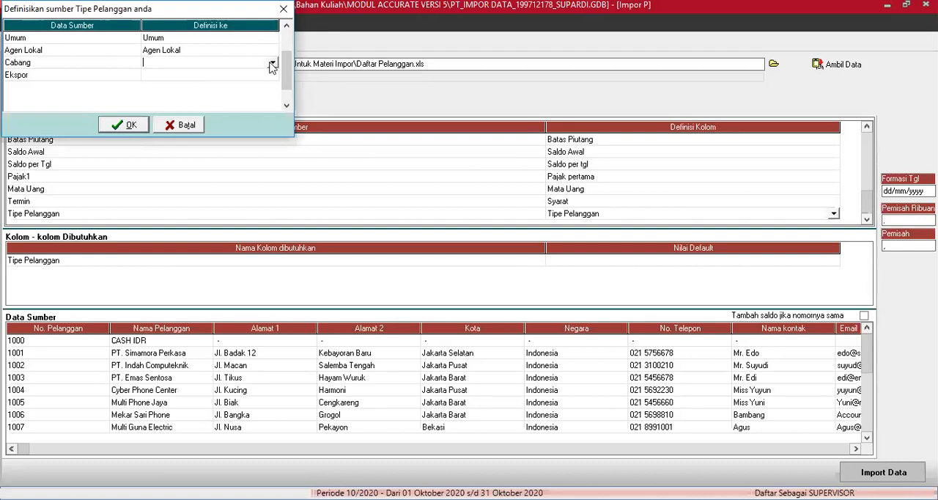
{"action": "left_click", "coordinate": [270, 63]}
{"action": "left_click", "coordinate": [192, 100]}
{"action": "left_click", "coordinate": [261, 77]}
{"action": "left_click", "coordinate": [263, 77]}
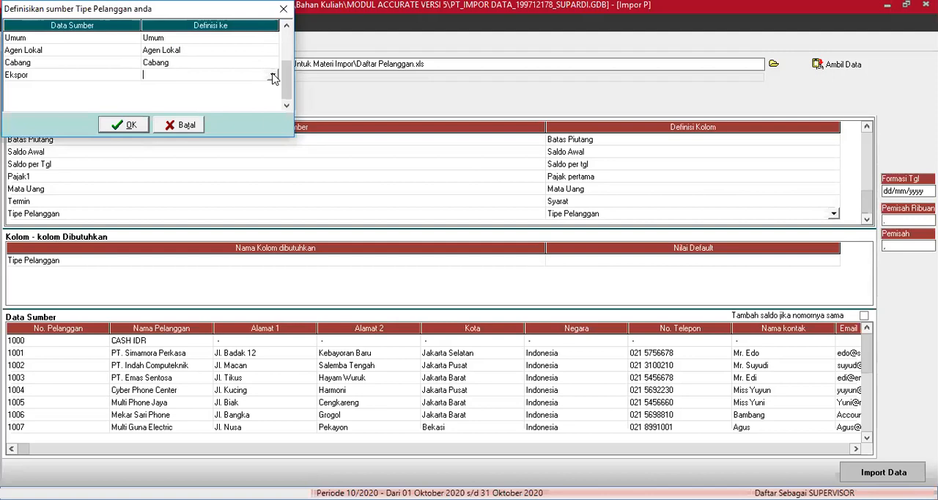
{"action": "left_click", "coordinate": [273, 77]}
{"action": "left_click", "coordinate": [213, 94]}
{"action": "left_click", "coordinate": [134, 126]}
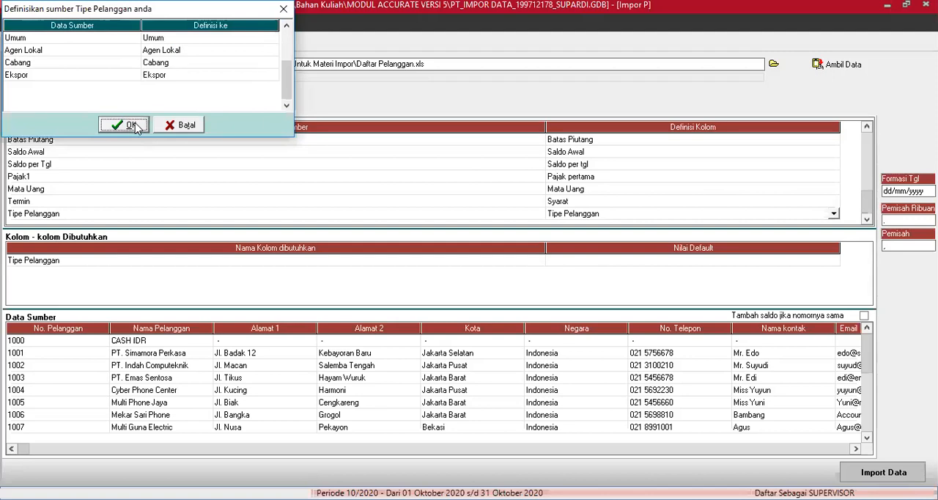
Commit the column mapping and import the customer data, accepting the result message with Tampilkan kesalahannya enabled
{"action": "key", "text": "Return"}
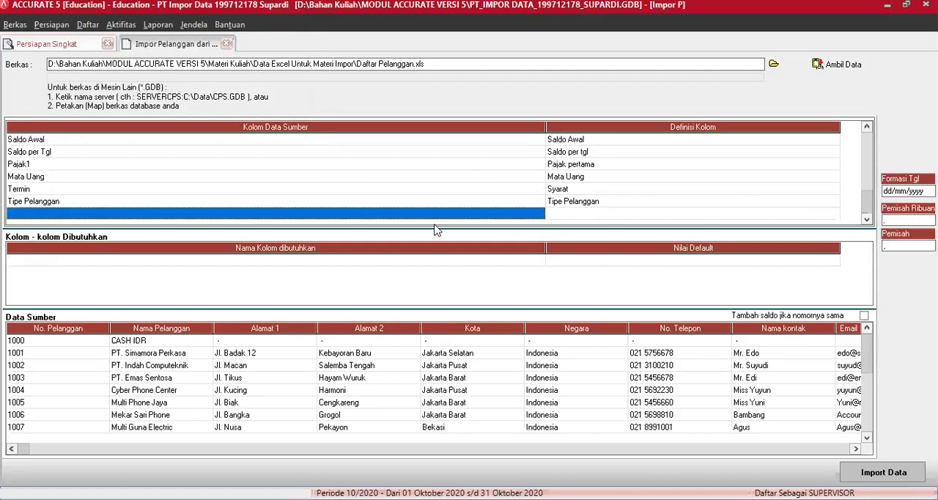
{"action": "left_click", "coordinate": [894, 472]}
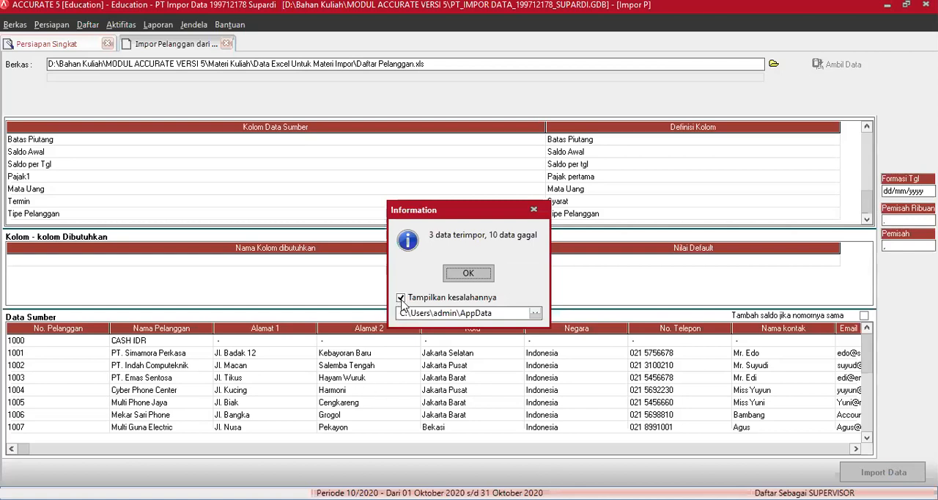
{"action": "left_click", "coordinate": [468, 274]}
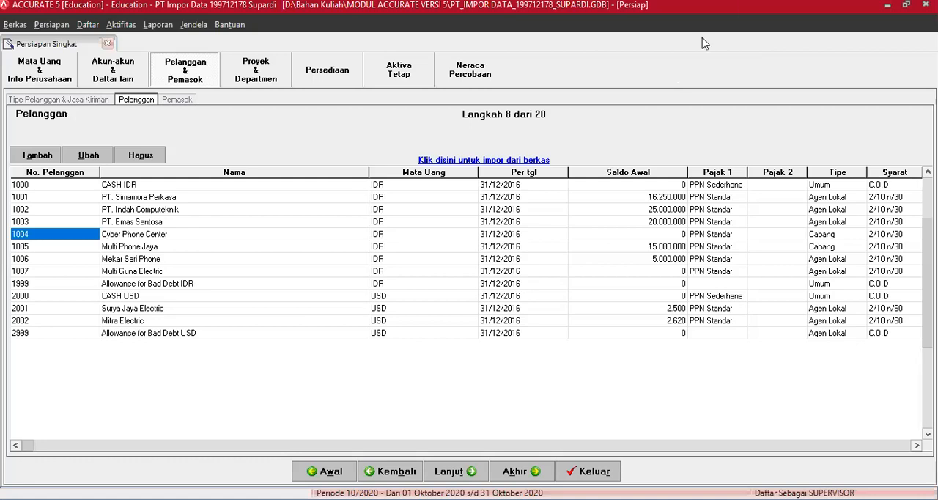
Examine the customer import error log in Notepad for the reason given for each rejected customer number
{"action": "left_click", "coordinate": [709, 76]}
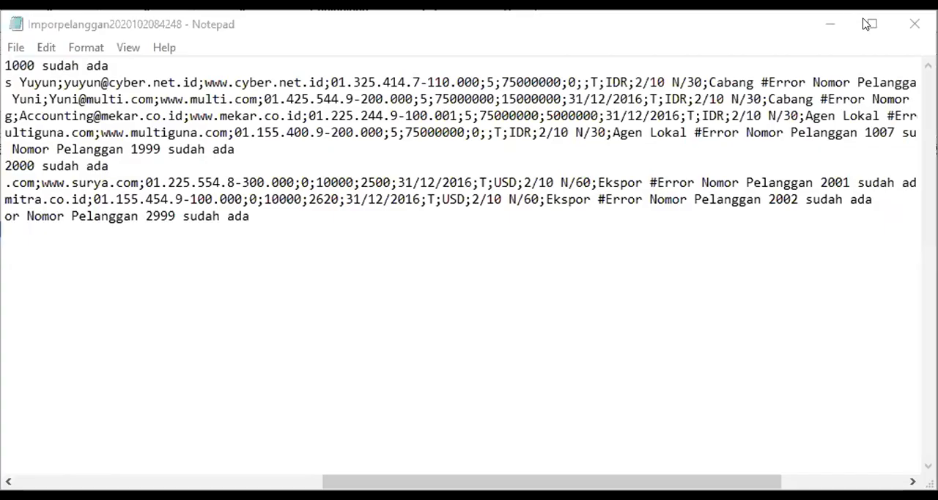
{"action": "left_click", "coordinate": [870, 21]}
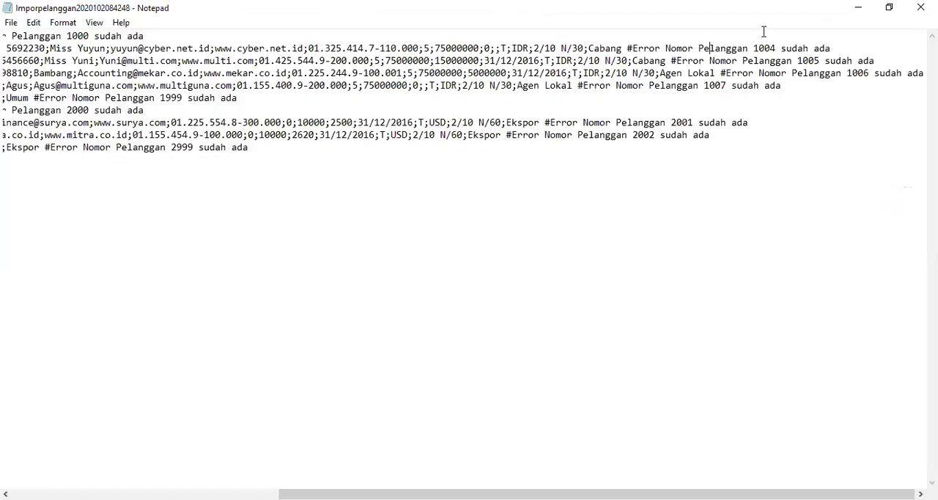
{"action": "left_click", "coordinate": [836, 47]}
{"action": "key", "text": "Down"}
{"action": "key", "text": "Down"}
{"action": "left_click_drag", "start_coordinate": [782, 47], "coordinate": [833, 47]}
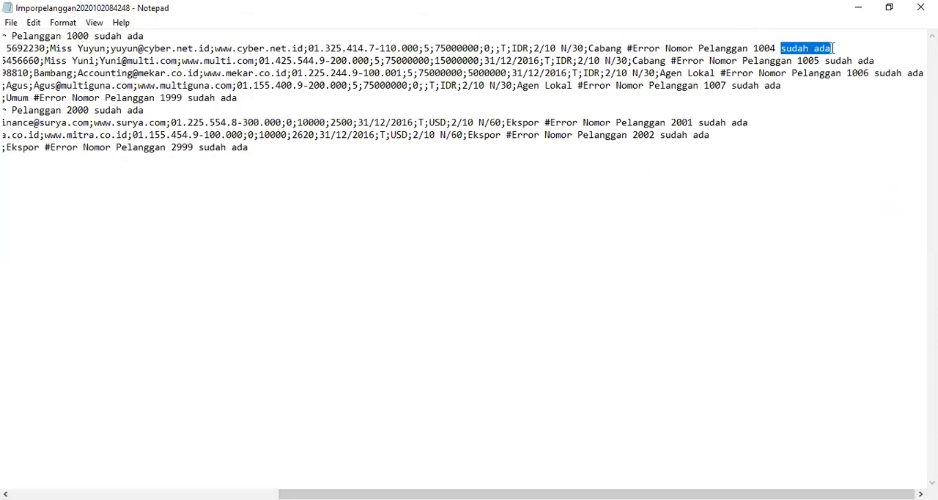
{"action": "left_click", "coordinate": [699, 47]}
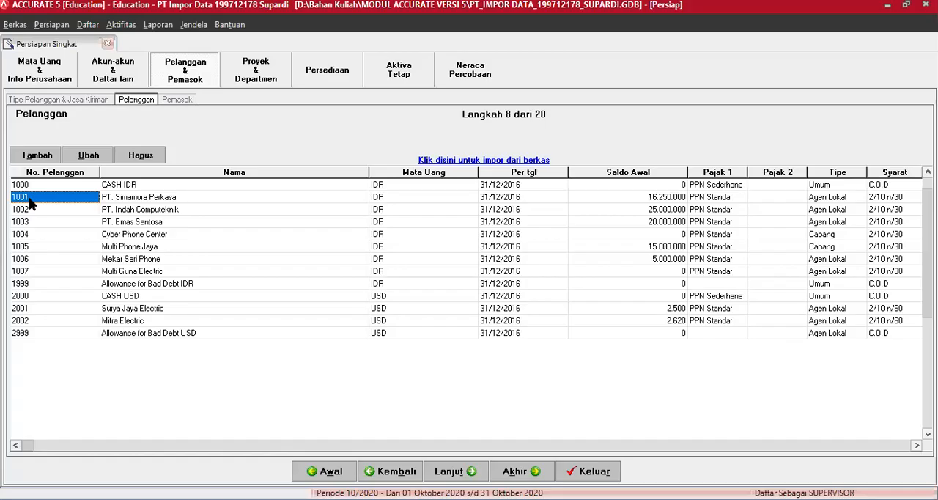
Review the customer list, comparing the re-imported customers 1001 to 1003 with the remaining entries
{"action": "key", "text": "Down"}
{"action": "key", "text": "Down"}
{"action": "key", "text": "Down"}
{"action": "key", "text": "Up"}
{"action": "key", "text": "Up"}
{"action": "key", "text": "Up"}
{"action": "key", "text": "Up"}
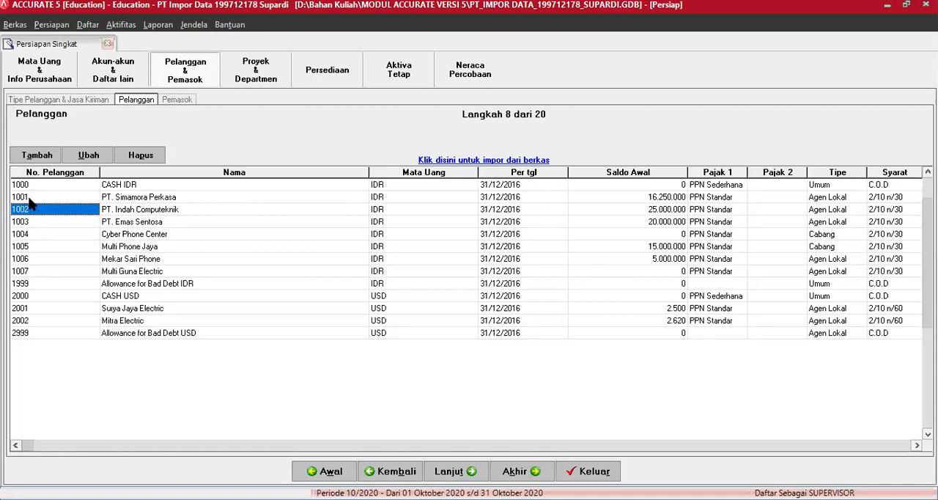
{"action": "key", "text": "Down"}
{"action": "key", "text": "Down"}
{"action": "key", "text": "Down"}
{"action": "key", "text": "Up"}
{"action": "key", "text": "Up"}
{"action": "key", "text": "Down"}
{"action": "key", "text": "Down"}
{"action": "key", "text": "Down"}
{"action": "key", "text": "Up"}
{"action": "key", "text": "Up"}
{"action": "key", "text": "Up"}
{"action": "key", "text": "Down"}
{"action": "key", "text": "Down"}
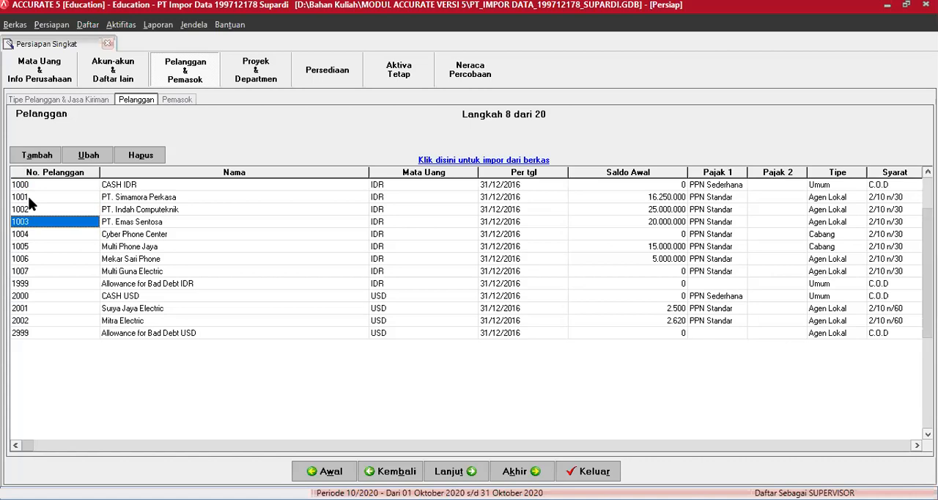
{"action": "key", "text": "Up"}
{"action": "key", "text": "Up"}
{"action": "key", "text": "Down"}
{"action": "key", "text": "Down"}
{"action": "key", "text": "Down"}
{"action": "key", "text": "Down"}
{"action": "key", "text": "Down"}
{"action": "key", "text": "Down"}
{"action": "key", "text": "Down"}
{"action": "key", "text": "Down"}
{"action": "key", "text": "Down"}
{"action": "key", "text": "Down"}
{"action": "key", "text": "Down"}
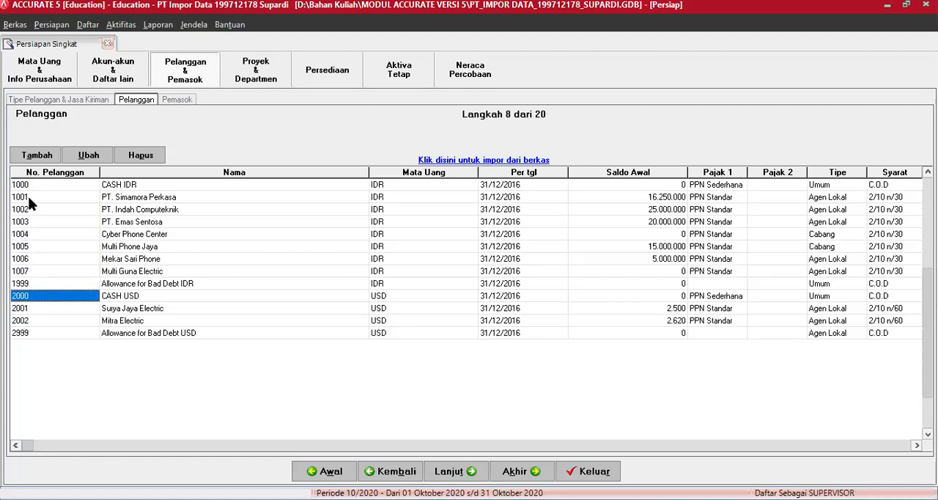